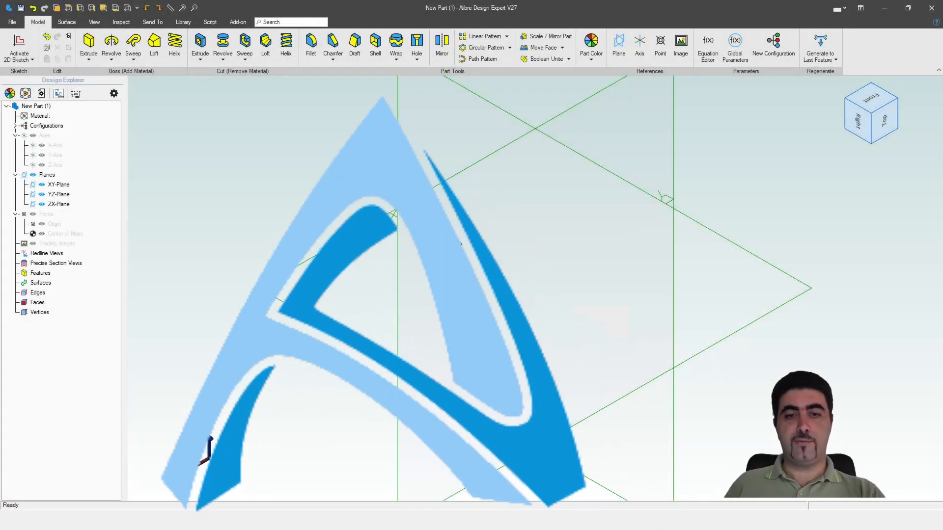
# Start a 2D sketch on the XY-Plane and draw a 20 mm vertical line upward from the origin
pyautogui.scroll(-2, 448, 372)
pyautogui.scroll(3, 381, 215)
pyautogui.scroll(-1, 383, 196)
pyautogui.moveTo(337, 132); pyautogui.dragTo(360, 194, button='middle')
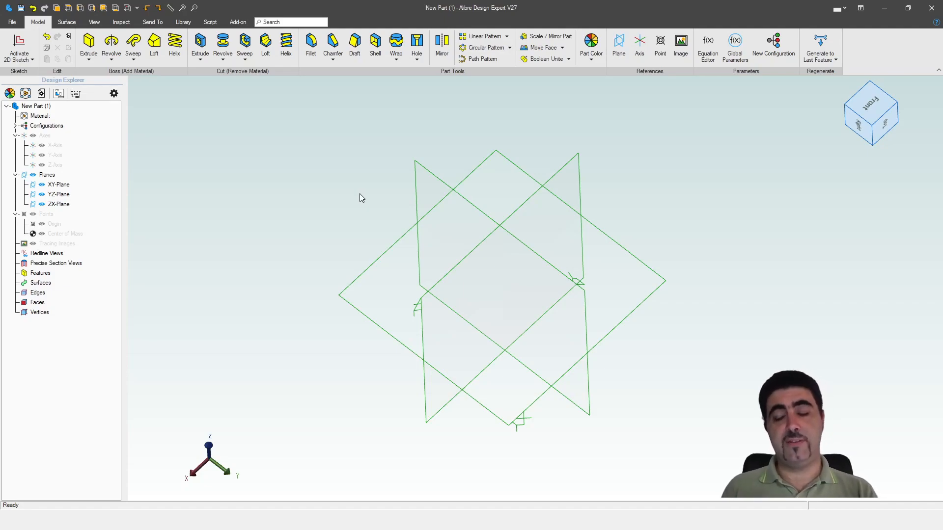
pyautogui.moveTo(364, 192)
pyautogui.mouseDown(button='middle')
pyautogui.moveTo(373, 177)
pyautogui.moveTo(359, 181)
pyautogui.moveTo(369, 191)
pyautogui.mouseUp(button='middle')
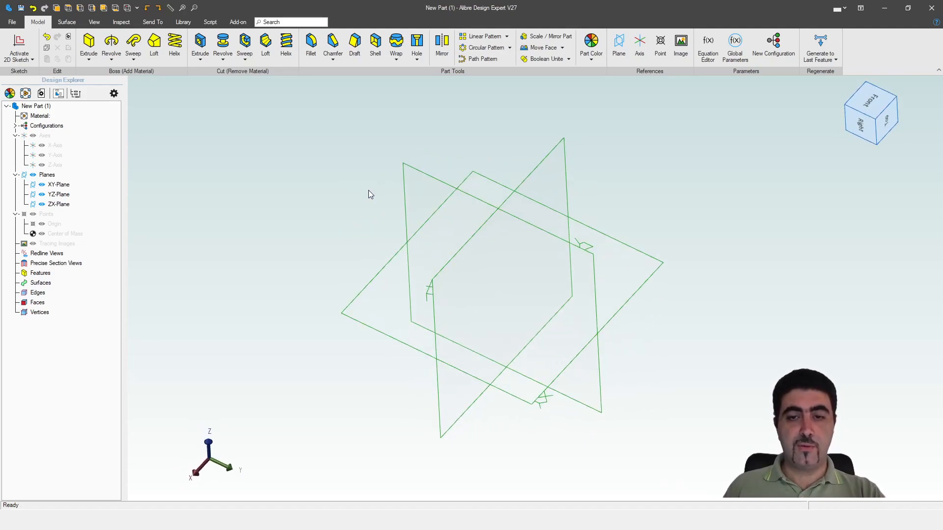
pyautogui.doubleClick(539, 399)
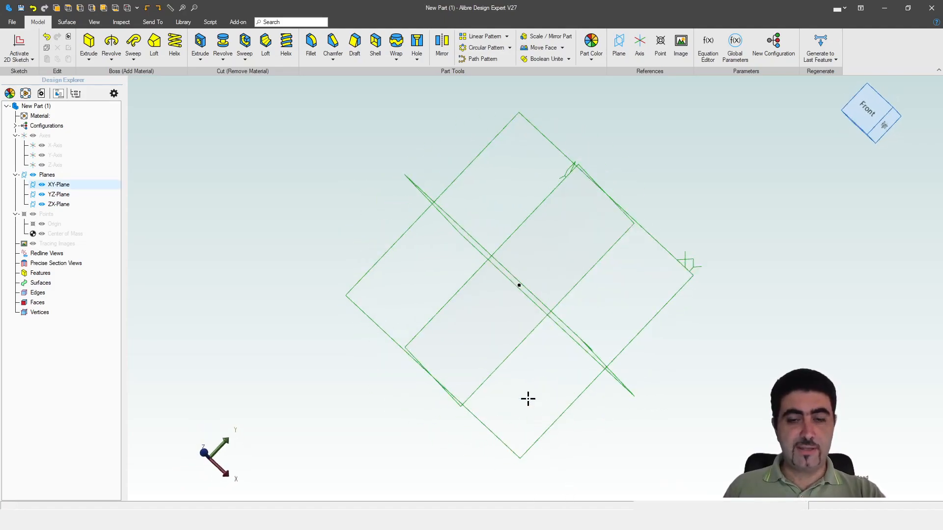
pyautogui.press('l')
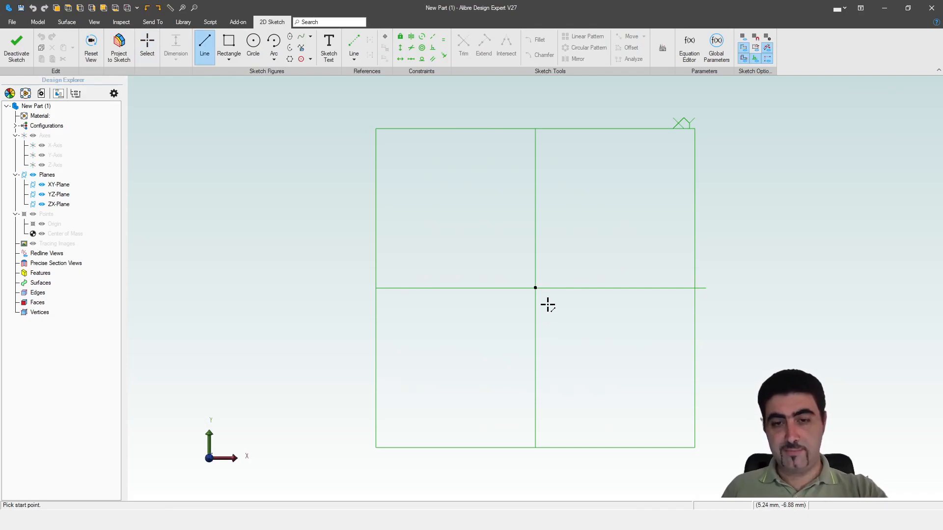
pyautogui.click(535, 288)
pyautogui.write('20')
pyautogui.press('Return')
pyautogui.press('Escape')
# Move the line's 20 mm dimension label clear of the line and finish the 2D sketch, ignoring the open-profile warning
pyautogui.moveTo(515, 264); pyautogui.dragTo(464, 198)
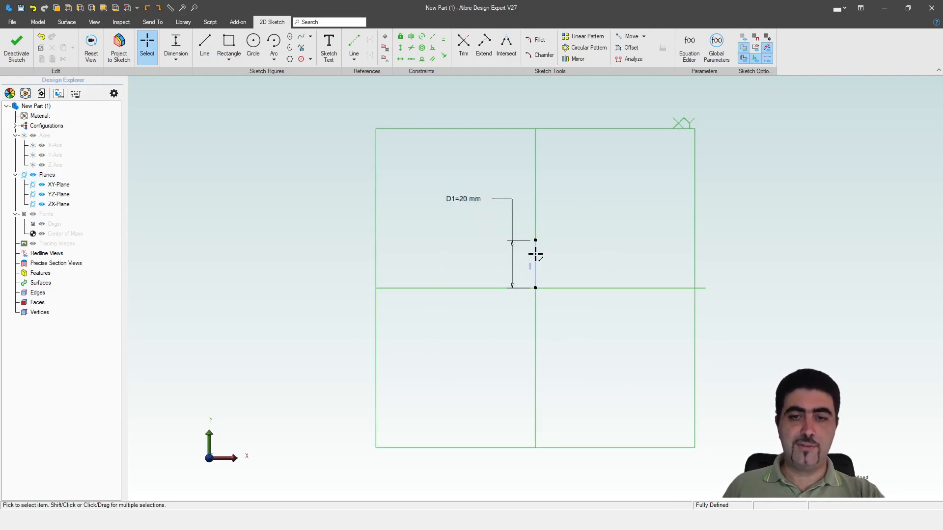
pyautogui.moveTo(553, 290)
pyautogui.mouseDown(button='middle')
pyautogui.moveTo(558, 273)
pyautogui.moveTo(553, 284)
pyautogui.moveTo(549, 274)
pyautogui.mouseUp(button='middle')
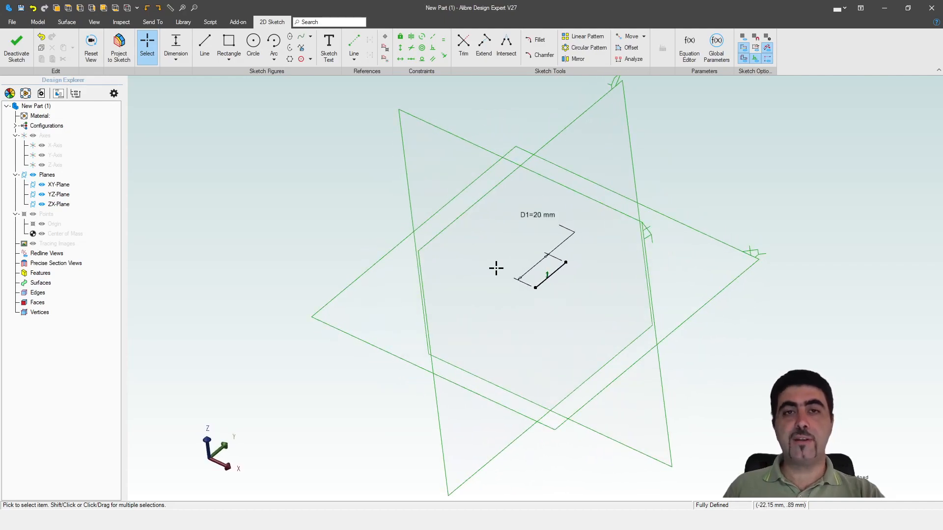
pyautogui.click(16, 46)
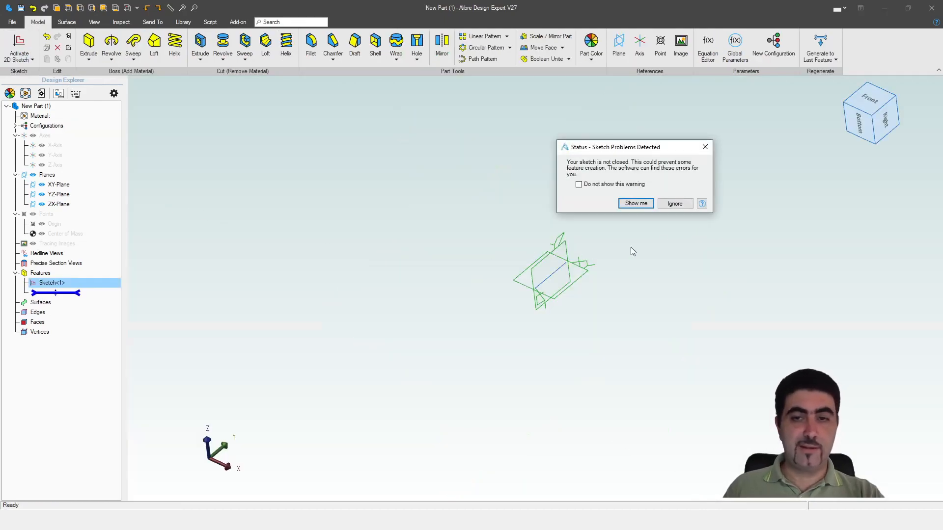
pyautogui.click(674, 203)
# Start a 3D sketch in the part
pyautogui.scroll(3, 562, 273)
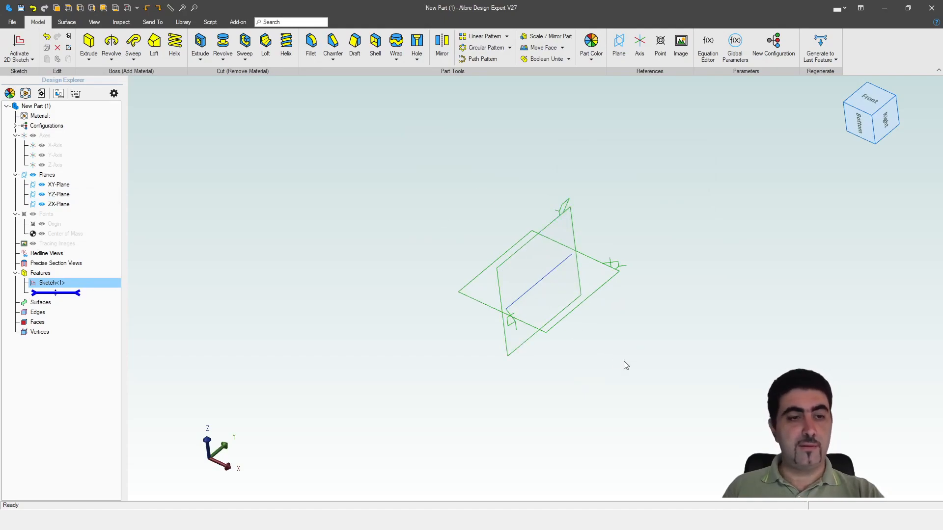
pyautogui.click(19, 47)
pyautogui.scroll(-5, 461, 279)
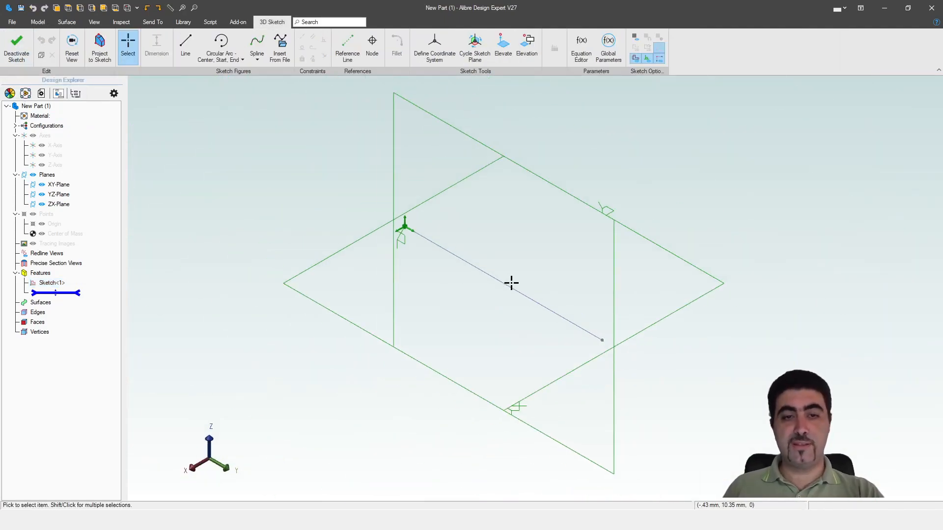
pyautogui.moveTo(483, 285)
pyautogui.mouseDown(button='middle')
pyautogui.moveTo(533, 293)
pyautogui.moveTo(505, 300)
pyautogui.moveTo(521, 302)
pyautogui.mouseUp(button='middle')
pyautogui.scroll(-1, 500, 212)
pyautogui.scroll(2, 445, 332)
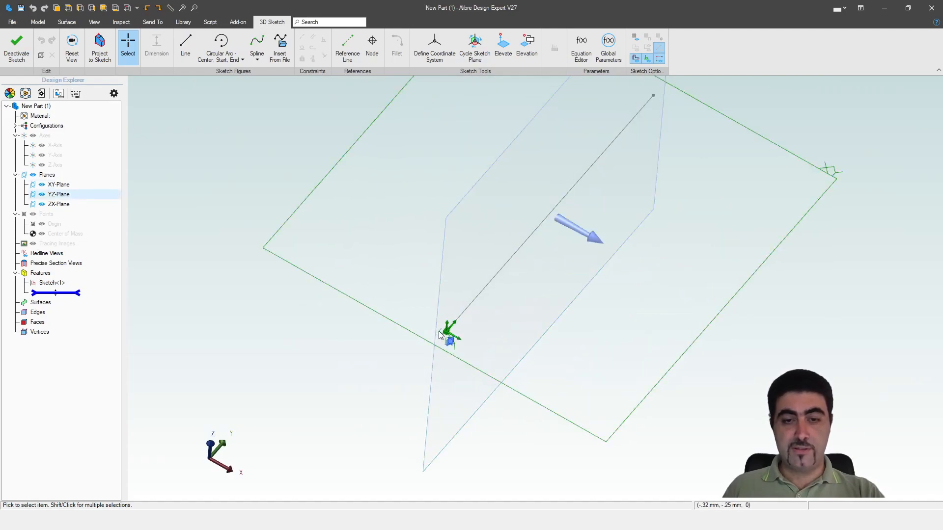
pyautogui.scroll(-1, 444, 332)
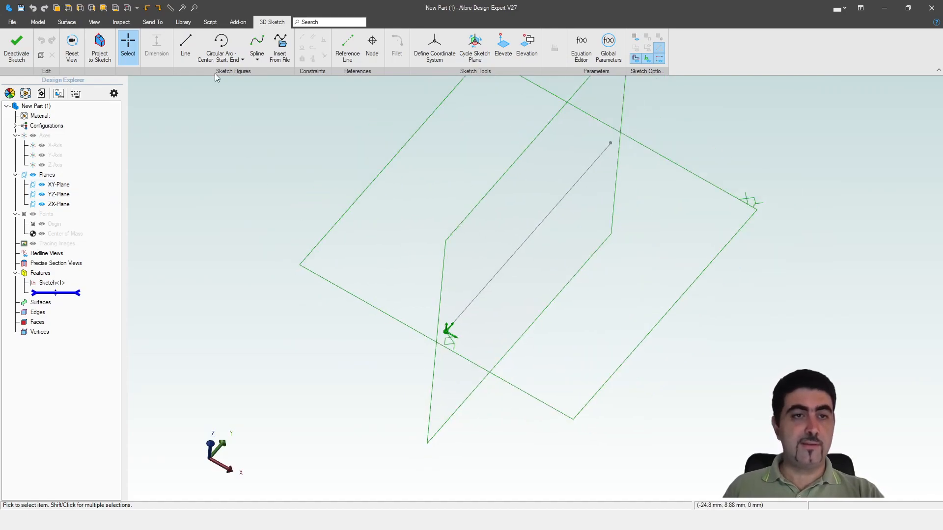
# Draw a 3D sketch line about 49 mm long from the origin along the X axis
pyautogui.click(185, 45)
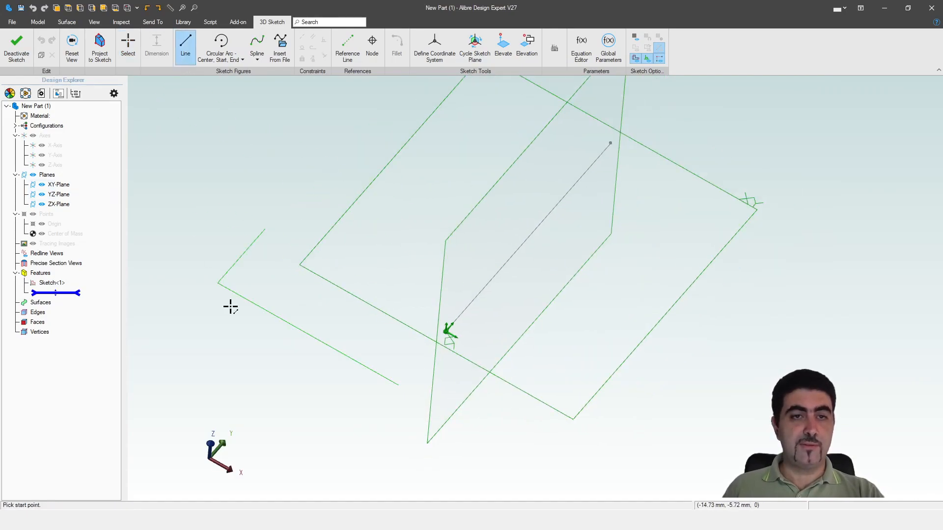
pyautogui.click(447, 331)
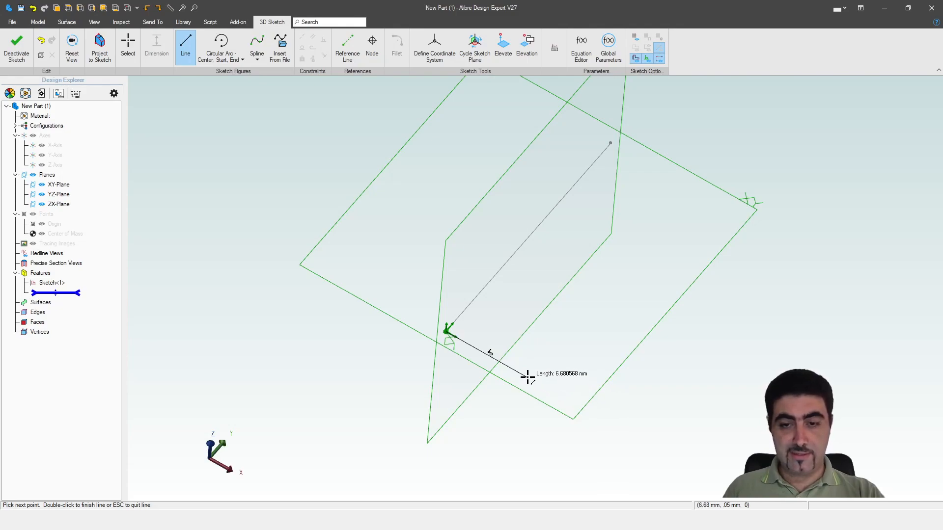
pyautogui.scroll(-3, 579, 407)
pyautogui.moveTo(579, 407); pyautogui.dragTo(453, 281, button='middle')
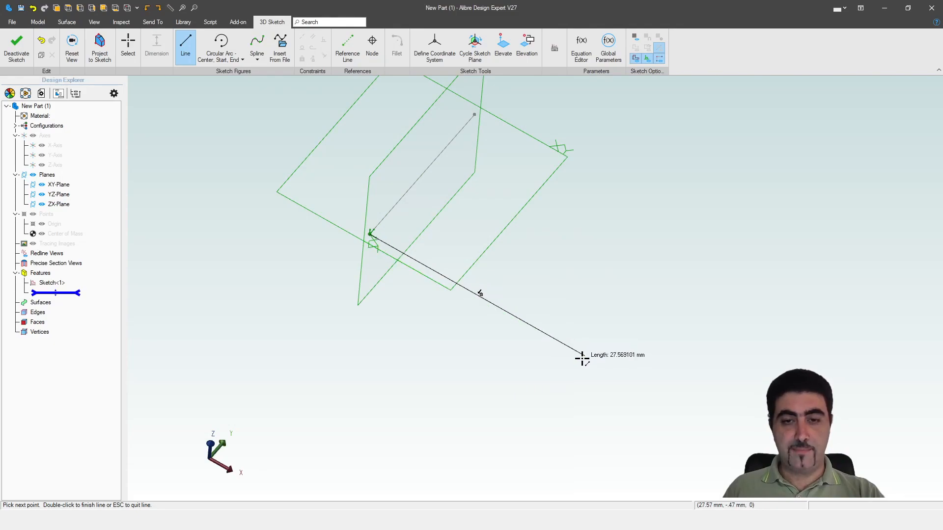
pyautogui.scroll(-2, 557, 336)
pyautogui.moveTo(558, 337); pyautogui.dragTo(452, 274, button='middle')
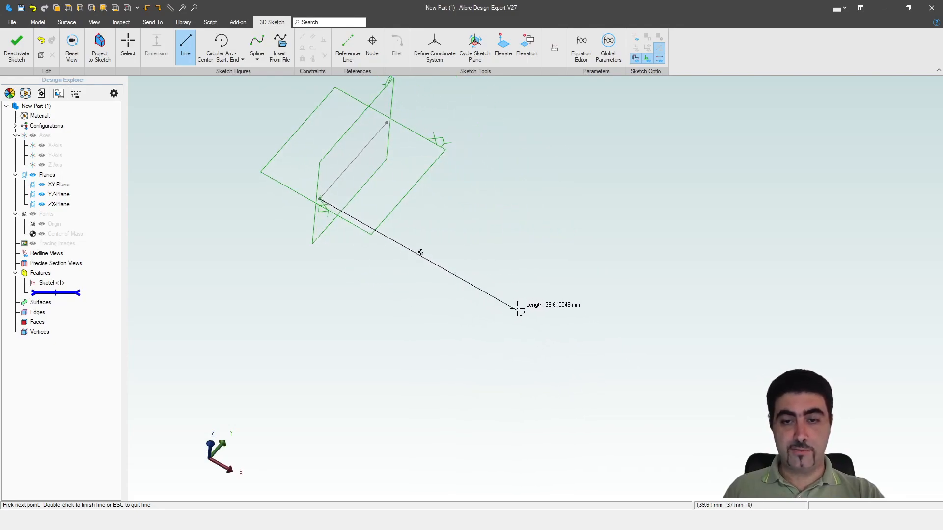
pyautogui.click(559, 337)
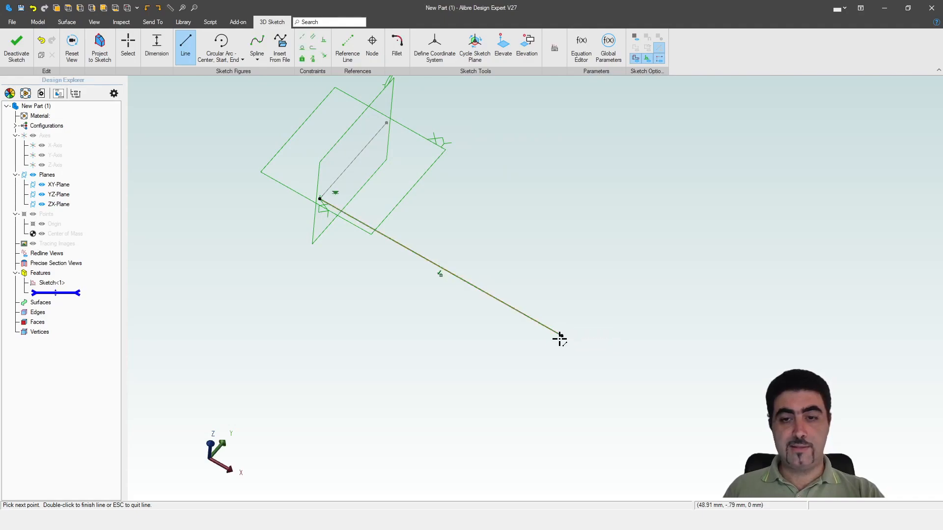
pyautogui.press('Escape')
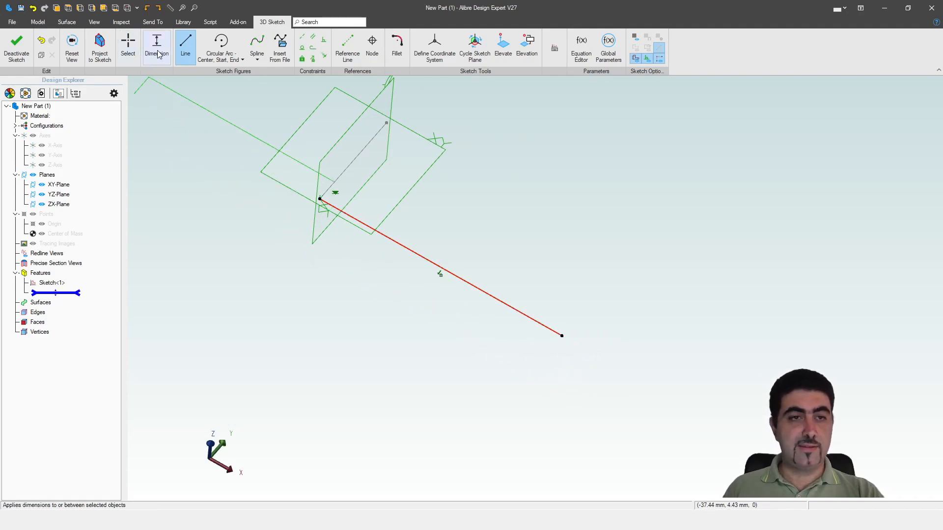
# Dimension the line along the X axis to 50 mm
pyautogui.click(157, 54)
pyautogui.click(452, 274)
pyautogui.click(418, 305)
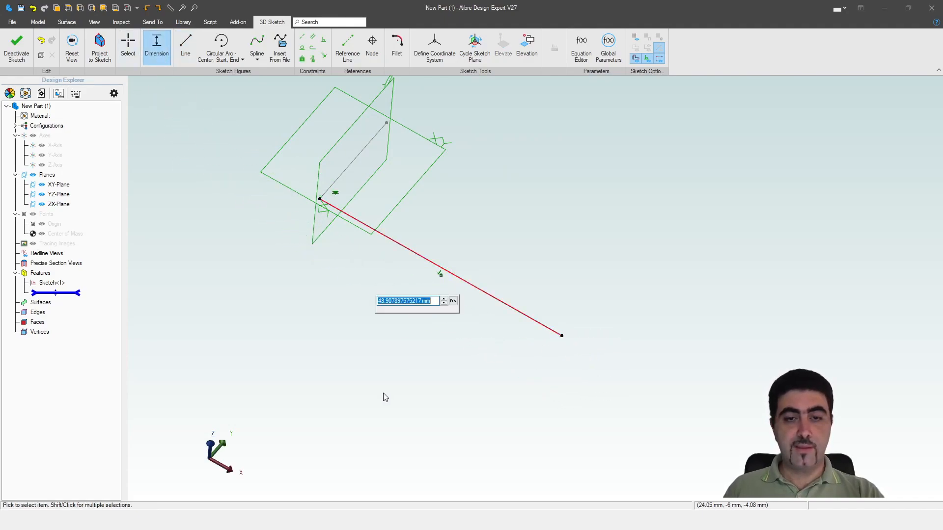
pyautogui.write('50')
pyautogui.press('Return')
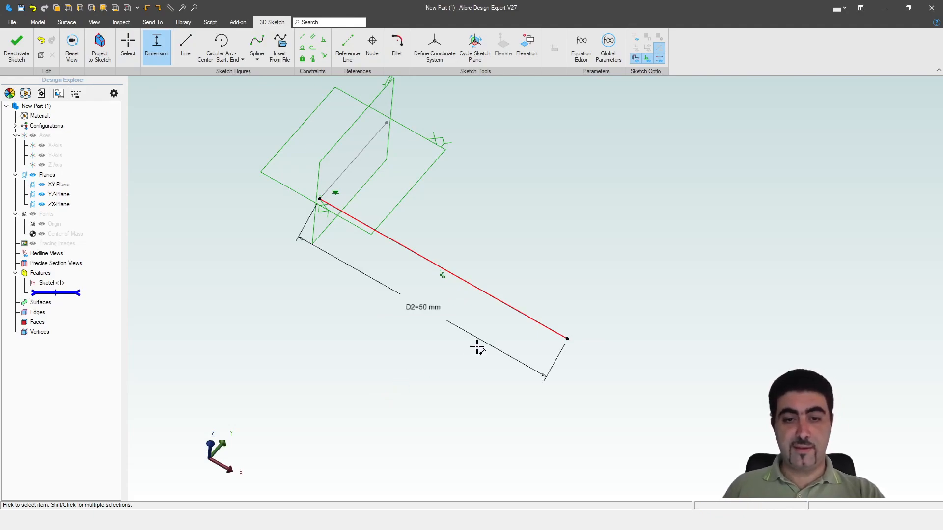
# Draw a second line about 50 mm long along the Y direction from the free end of the first line
pyautogui.scroll(-3, 476, 348)
pyautogui.click(185, 46)
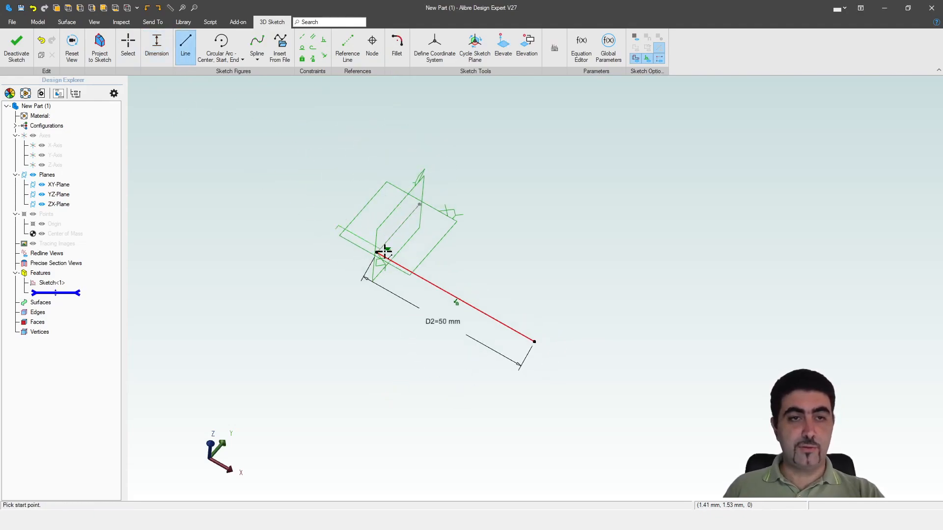
pyautogui.click(535, 342)
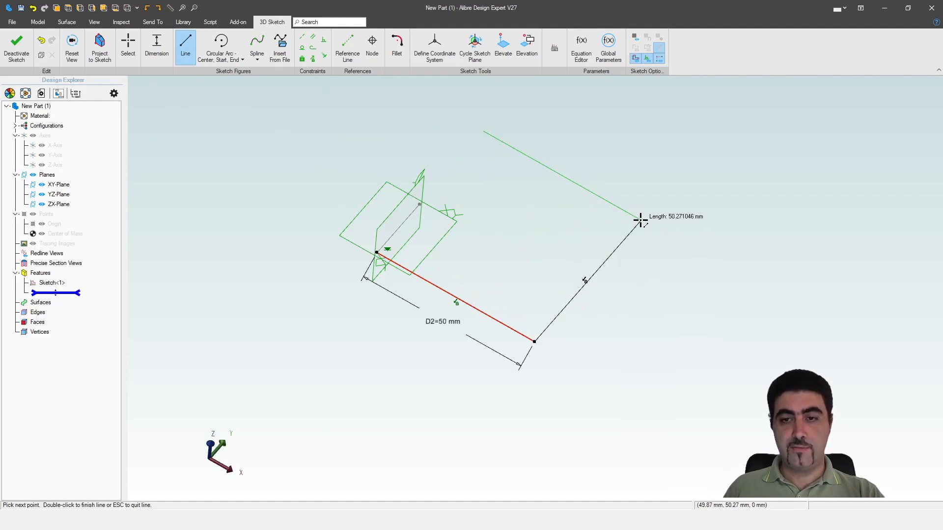
pyautogui.click(640, 220)
pyautogui.press('Escape')
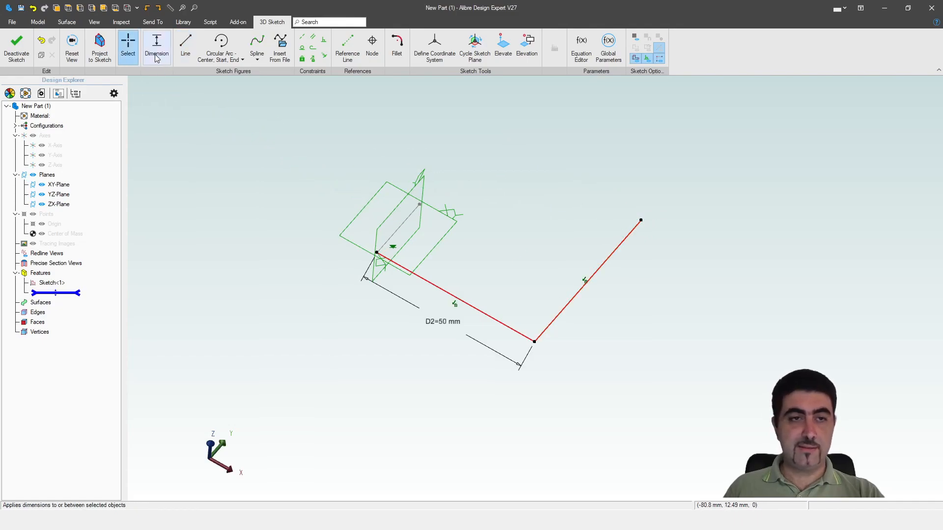
# Dimension the second line, running along the Y direction, to 50 mm
pyautogui.click(157, 47)
pyautogui.click(604, 263)
pyautogui.click(626, 287)
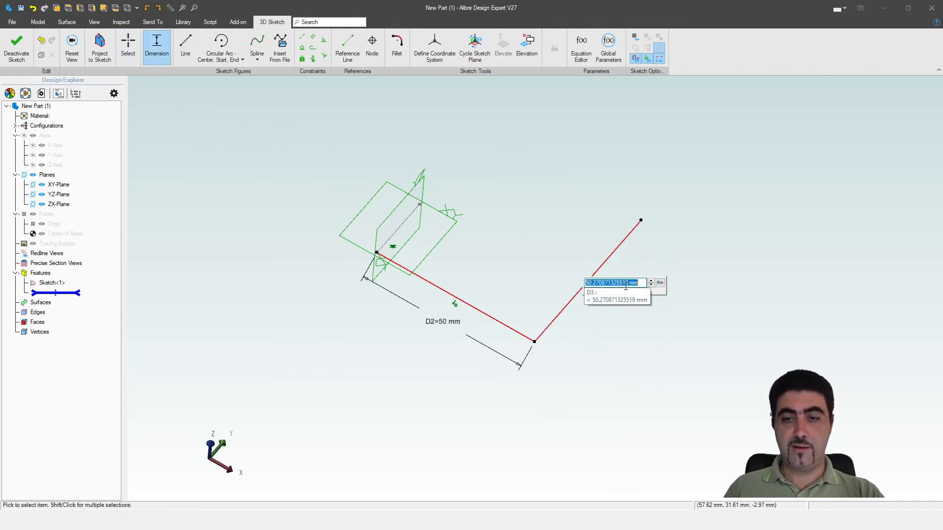
pyautogui.write('50')
pyautogui.press('Return')
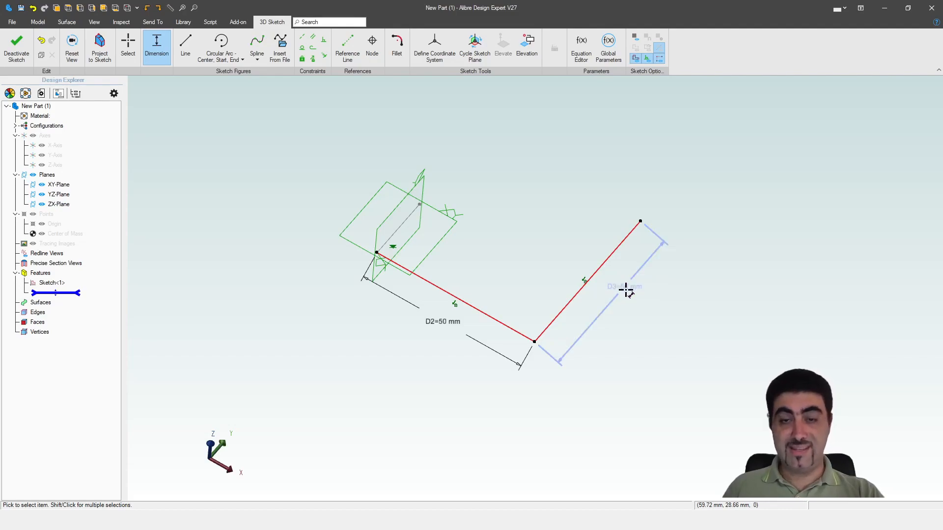
# Fillet the corner between the two 50 mm lines with a 10 mm radius
pyautogui.click(397, 47)
pyautogui.click(514, 330)
pyautogui.click(544, 331)
pyautogui.click(605, 185)
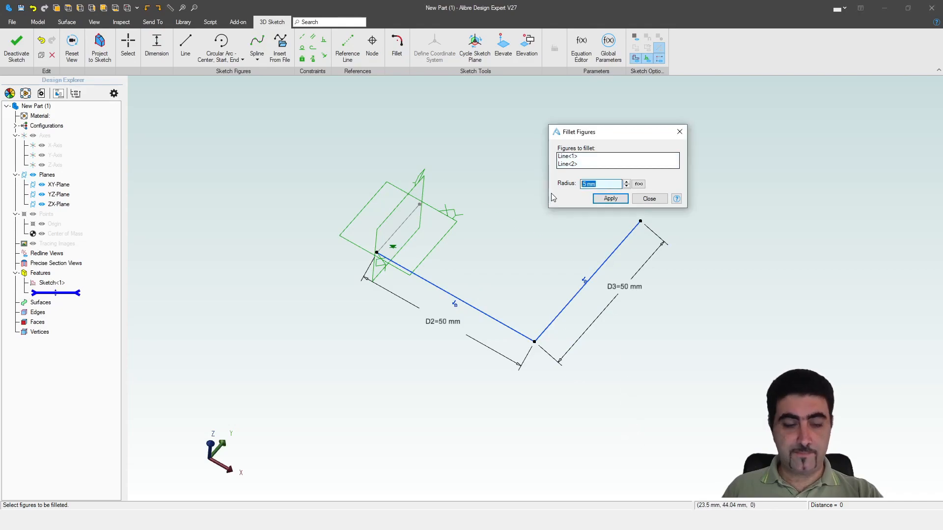
pyautogui.write('10')
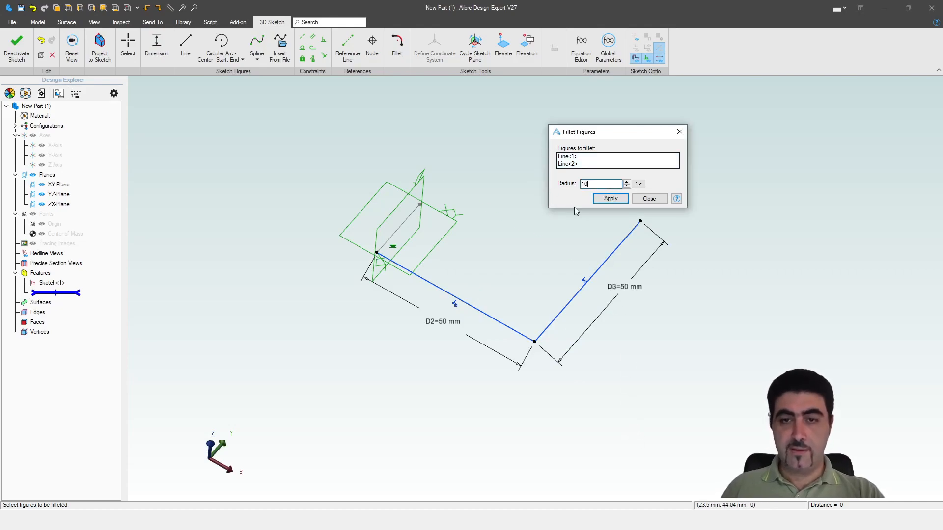
pyautogui.click(609, 199)
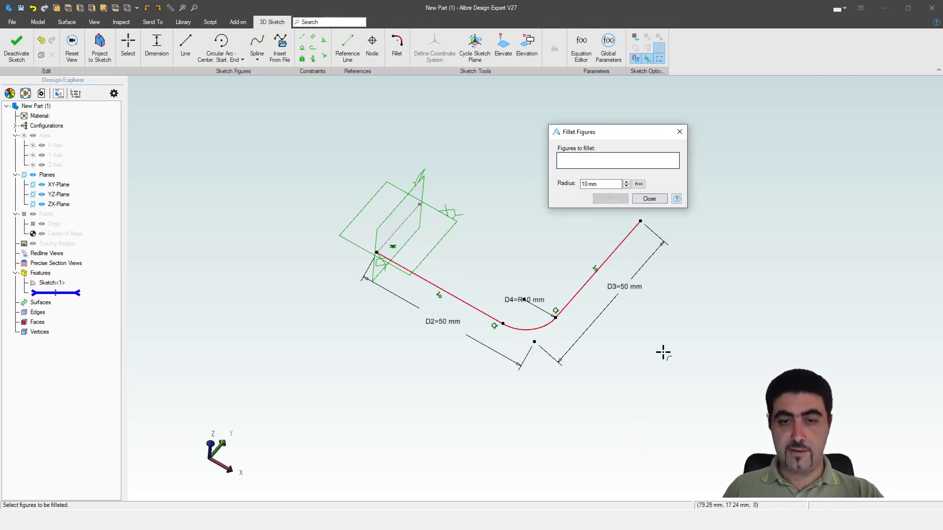
pyautogui.click(648, 198)
# Move the fillet's radius dimension label outside the corner, below the arc
pyautogui.scroll(-2, 599, 349)
pyautogui.moveTo(568, 308)
pyautogui.mouseDown(button='middle')
pyautogui.moveTo(568, 298)
pyautogui.moveTo(572, 311)
pyautogui.mouseUp(button='middle')
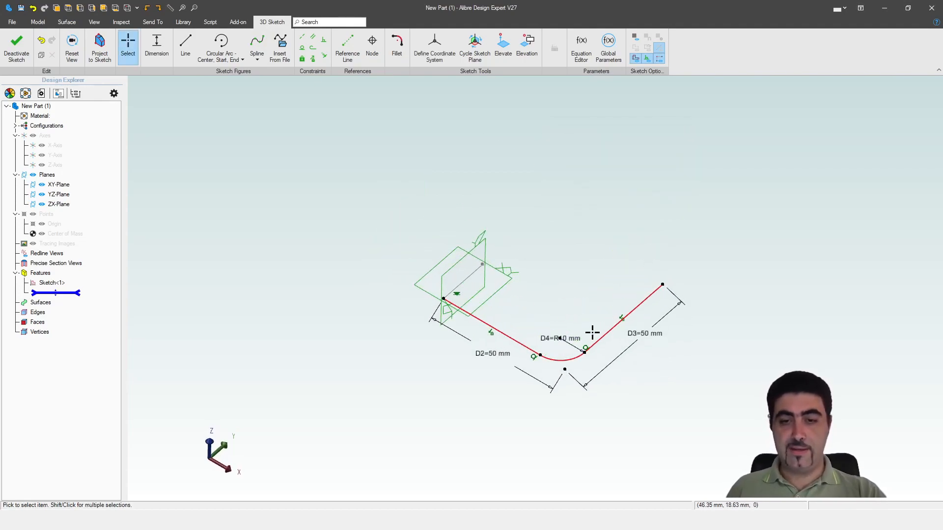
pyautogui.moveTo(552, 337); pyautogui.dragTo(542, 432)
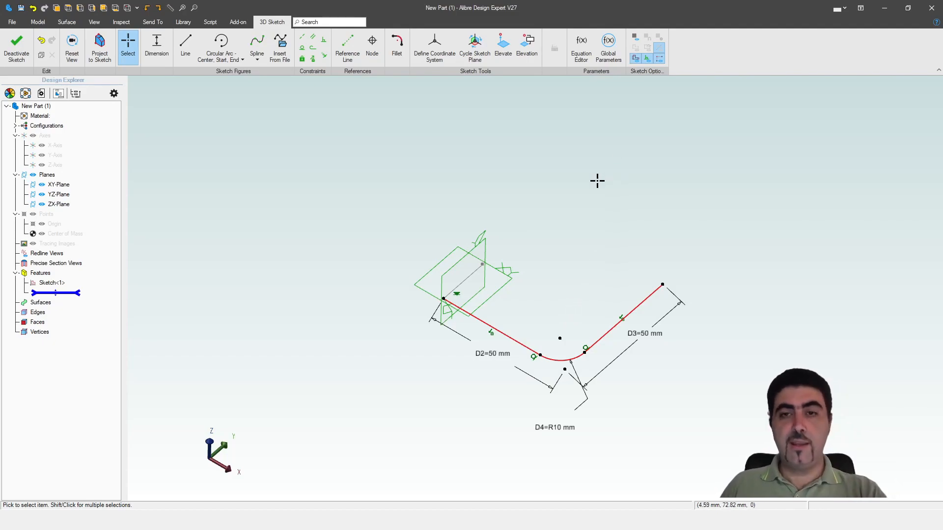
# Display the sketch grid and cycle the 3D sketch plane to the YZ orientation
pyautogui.click(635, 36)
pyautogui.scroll(-2, 557, 235)
pyautogui.moveTo(557, 235)
pyautogui.mouseDown(button='middle')
pyautogui.moveTo(559, 213)
pyautogui.moveTo(556, 224)
pyautogui.mouseUp(button='middle')
pyautogui.click(475, 42)
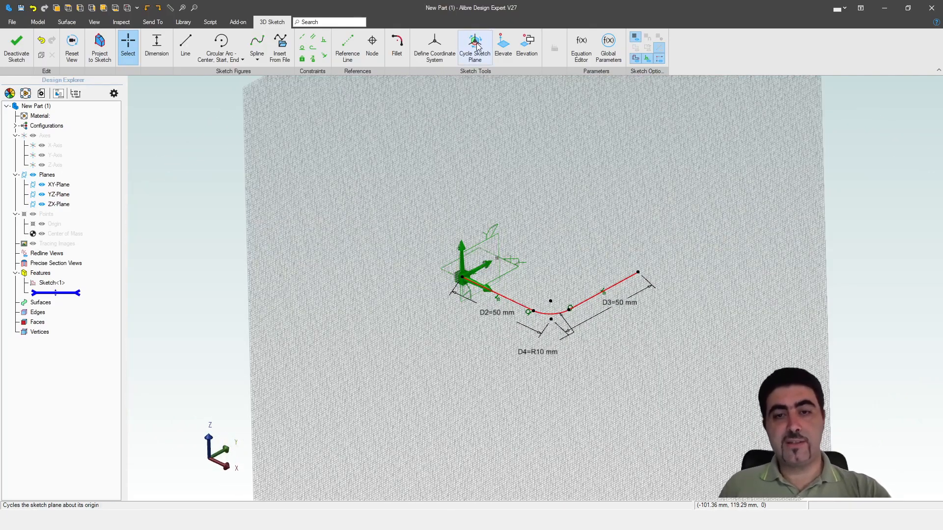
pyautogui.moveTo(576, 264)
pyautogui.mouseDown(button='middle')
pyautogui.moveTo(593, 251)
pyautogui.moveTo(572, 248)
pyautogui.moveTo(573, 255)
pyautogui.mouseUp(button='middle')
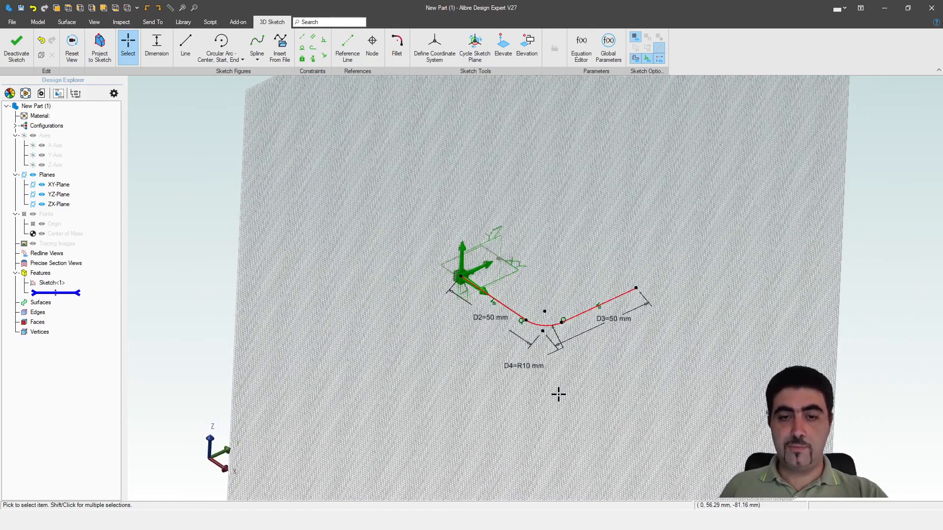
pyautogui.scroll(4, 549, 341)
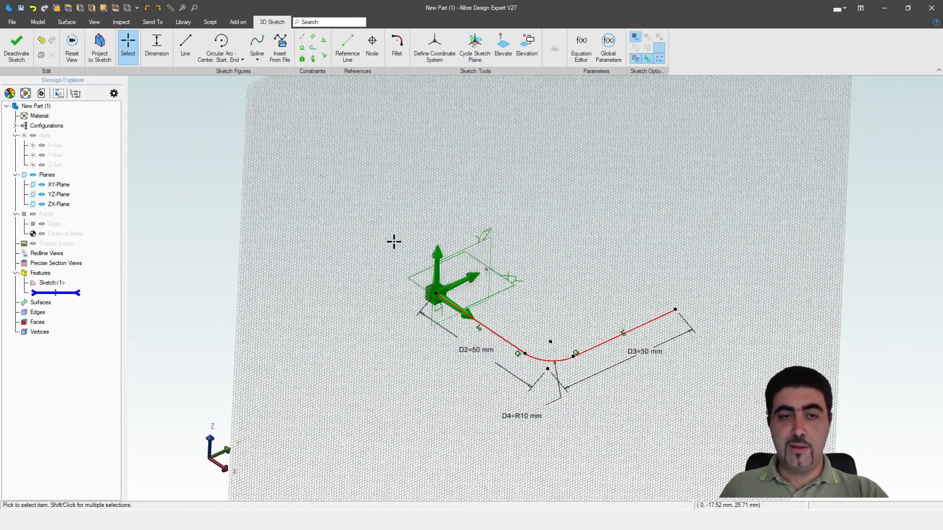
# Draw a line about 23 mm long upward along Z from the free end of the second line
pyautogui.click(184, 40)
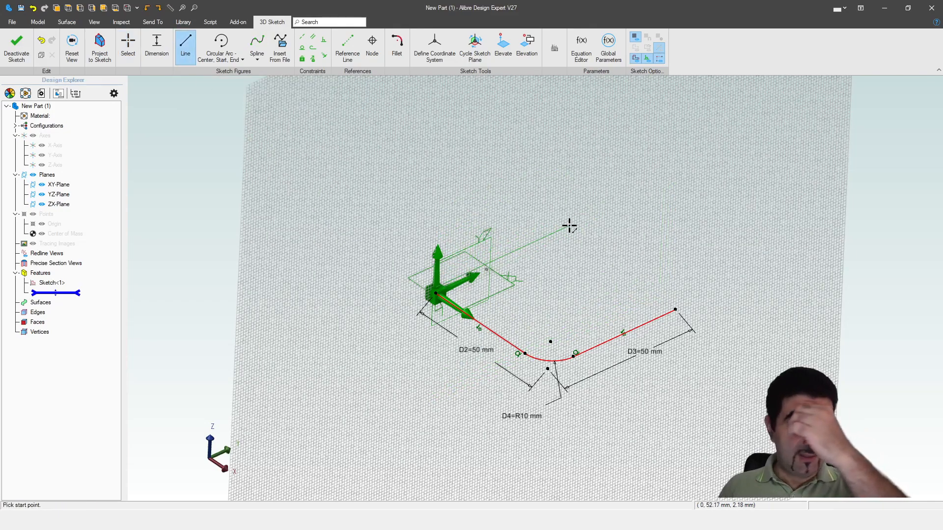
pyautogui.click(677, 309)
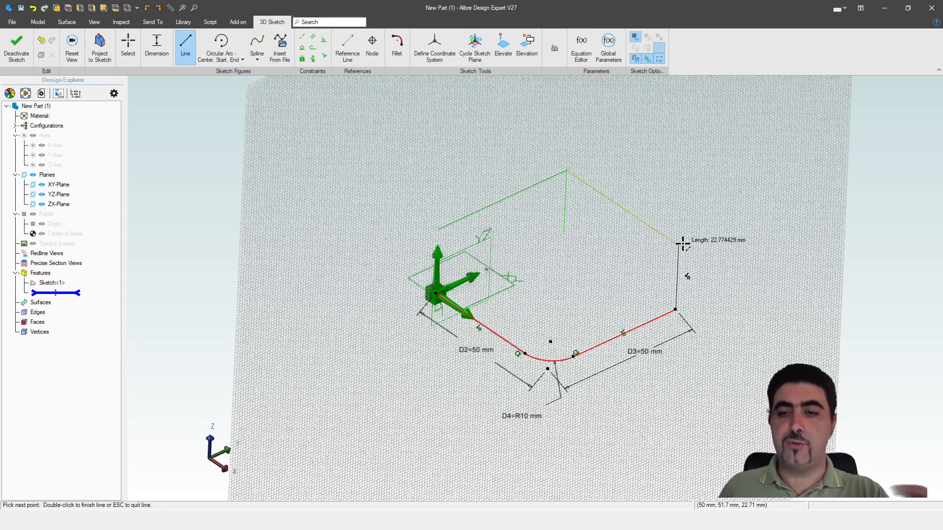
pyautogui.doubleClick(681, 244)
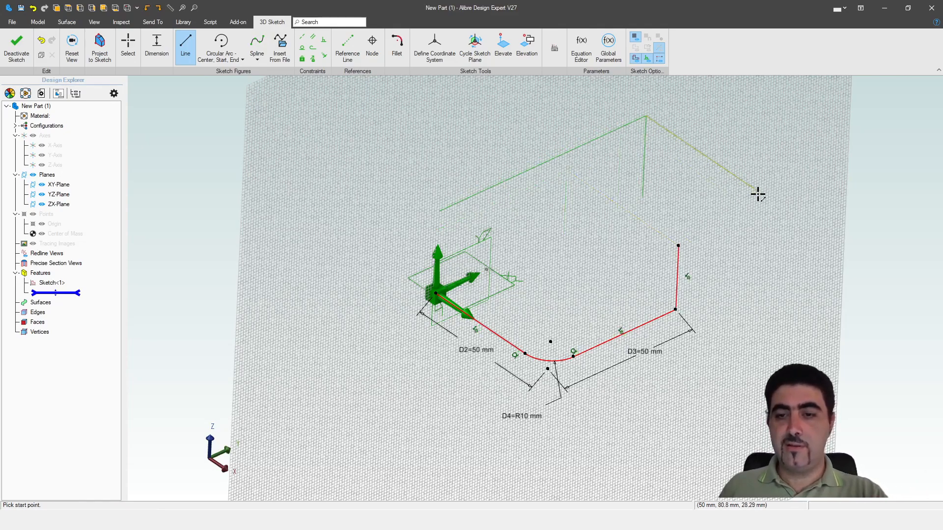
# Dimension the vertical line's length and set it equal to d2
pyautogui.click(156, 49)
pyautogui.click(677, 263)
pyautogui.click(729, 298)
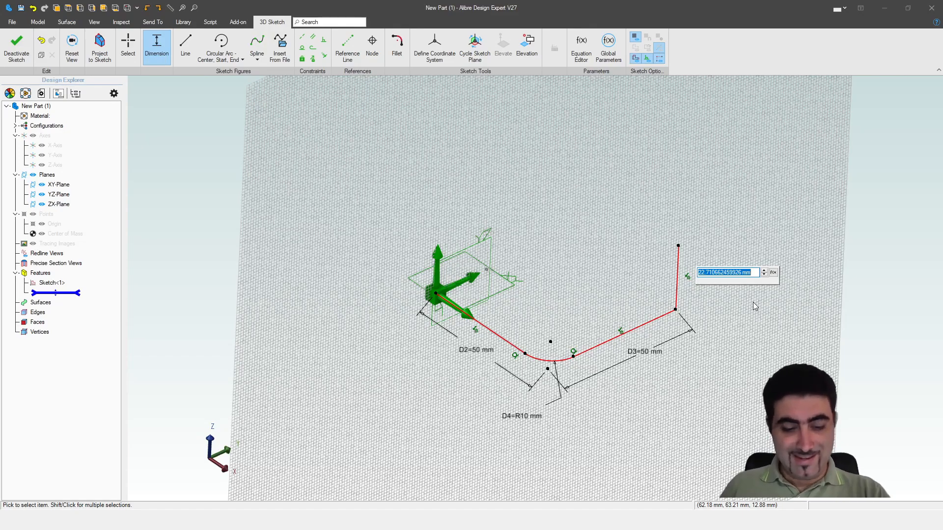
pyautogui.write('d2')
pyautogui.press('Return')
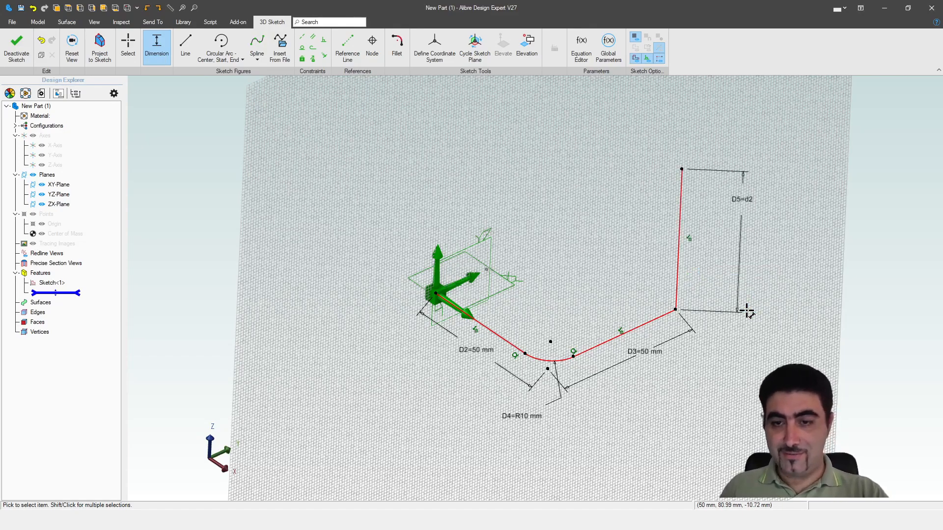
# Change the D3 length dimension of the second line to reference d2
pyautogui.press('Escape')
pyautogui.doubleClick(653, 352)
pyautogui.write('d')
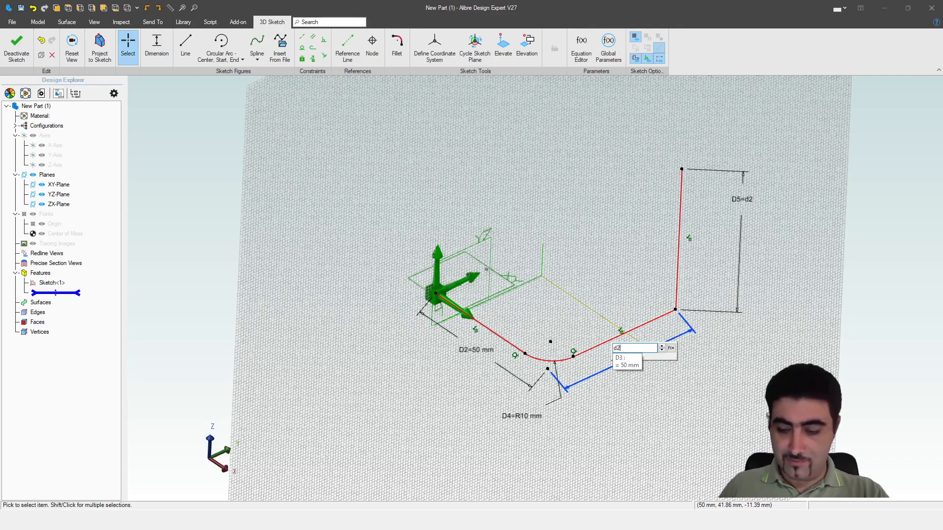
pyautogui.write('2')
pyautogui.press('Return')
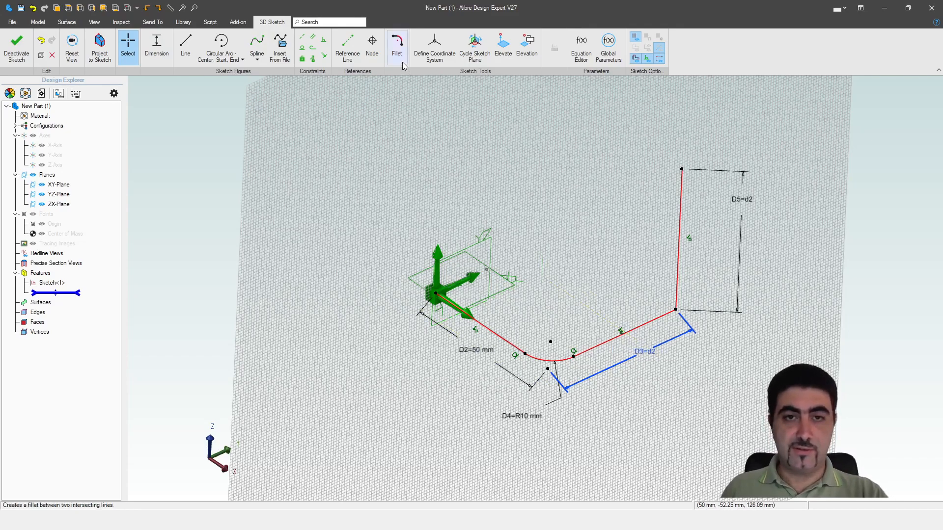
# Fillet the corner between the second line and the vertical line with a radius of d4
pyautogui.click(395, 48)
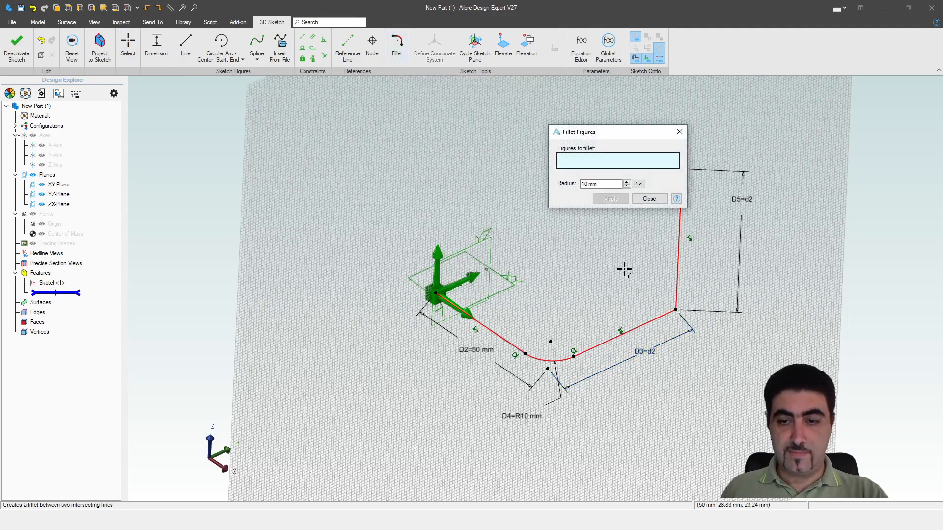
pyautogui.click(658, 317)
pyautogui.click(677, 282)
pyautogui.moveTo(605, 182); pyautogui.dragTo(546, 178)
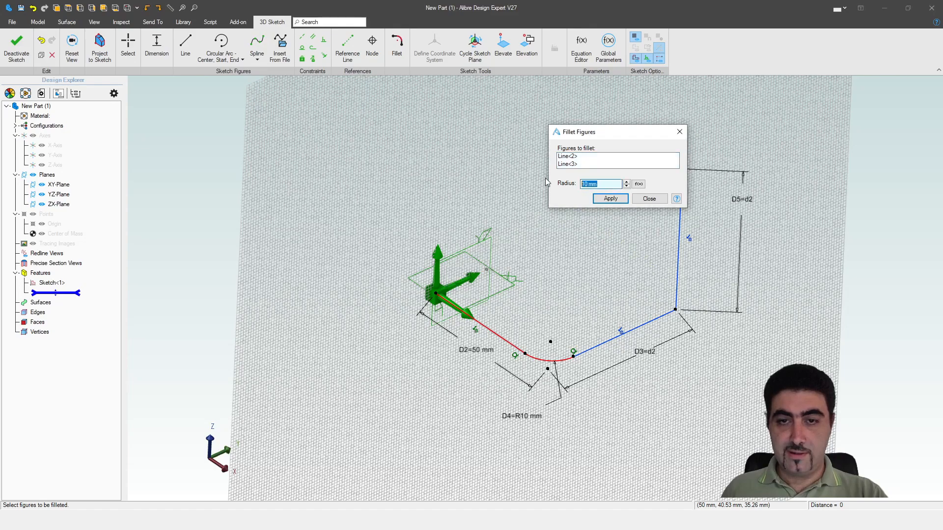
pyautogui.write('d4')
pyautogui.click(611, 199)
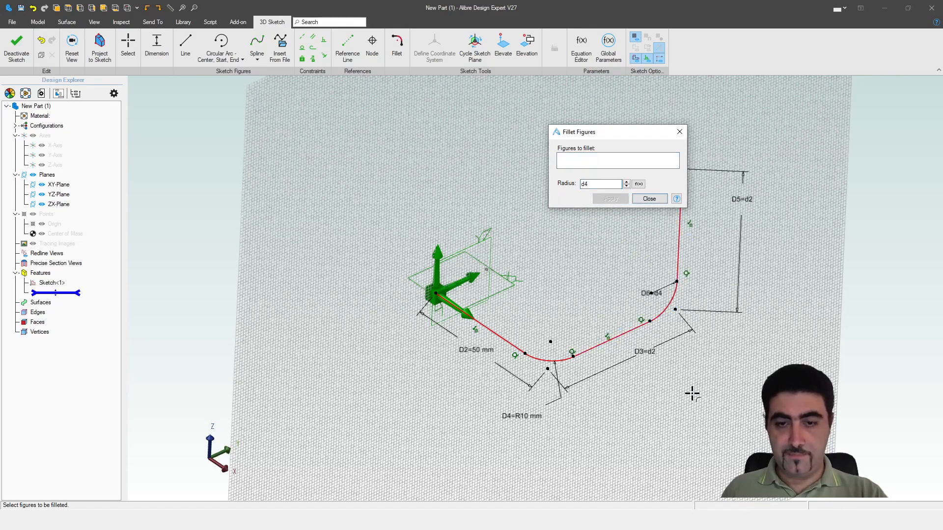
pyautogui.click(649, 198)
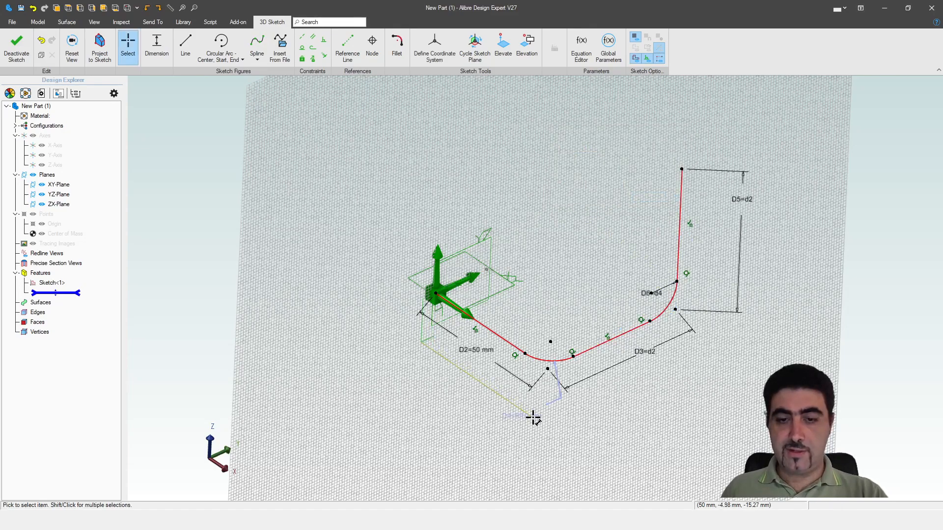
# Move the D4 and D6 radius dimension labels clear of the path, outside their corners
pyautogui.moveTo(515, 433); pyautogui.dragTo(517, 435)
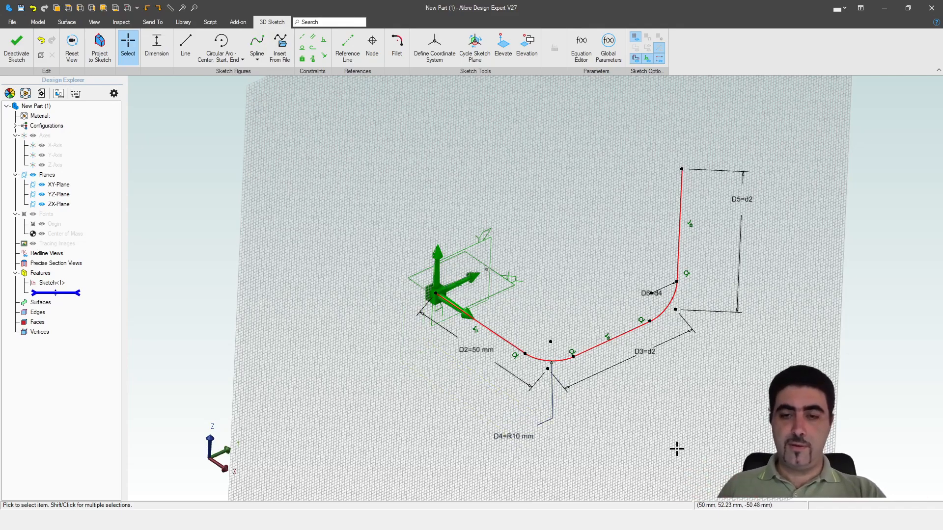
pyautogui.moveTo(646, 291)
pyautogui.mouseDown()
pyautogui.moveTo(616, 290)
pyautogui.moveTo(732, 344)
pyautogui.moveTo(716, 367)
pyautogui.mouseUp()
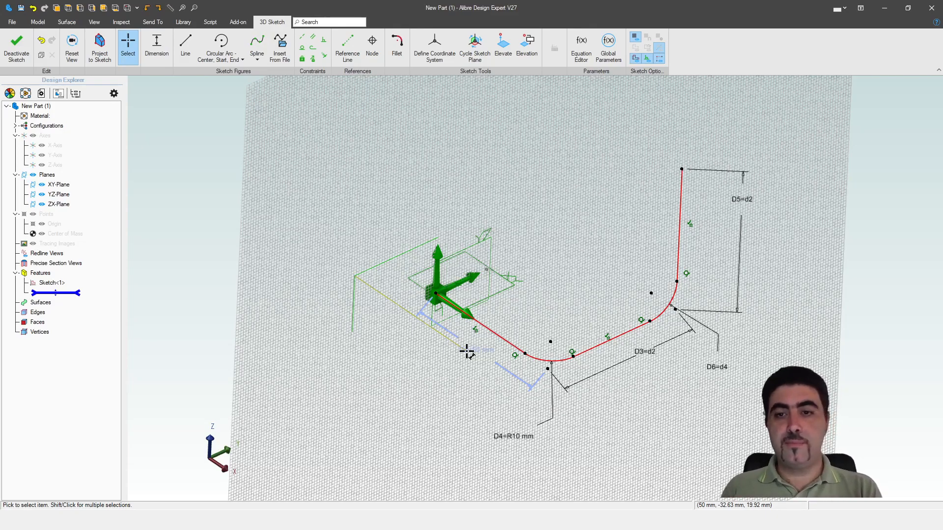
pyautogui.click(466, 352)
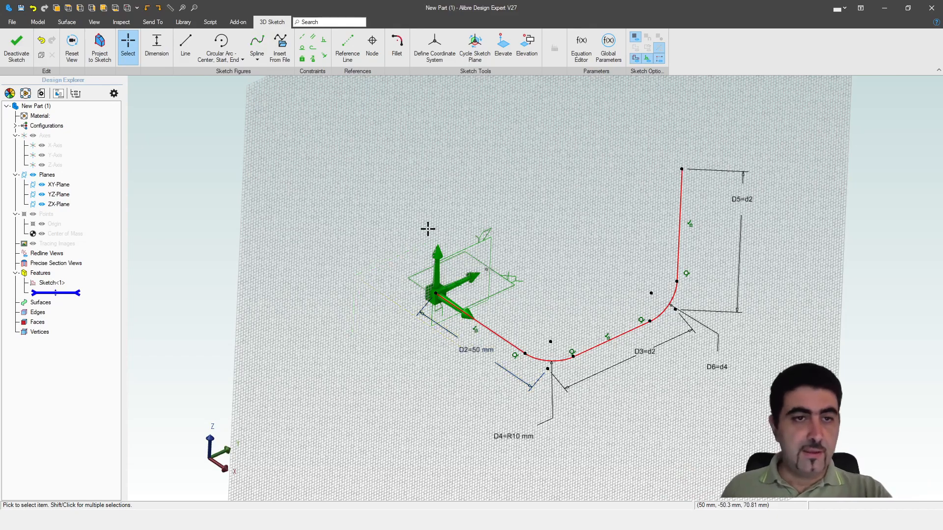
# Draw a line about 47 mm long from the vertical line's upper end, back along the Y direction
pyautogui.click(182, 47)
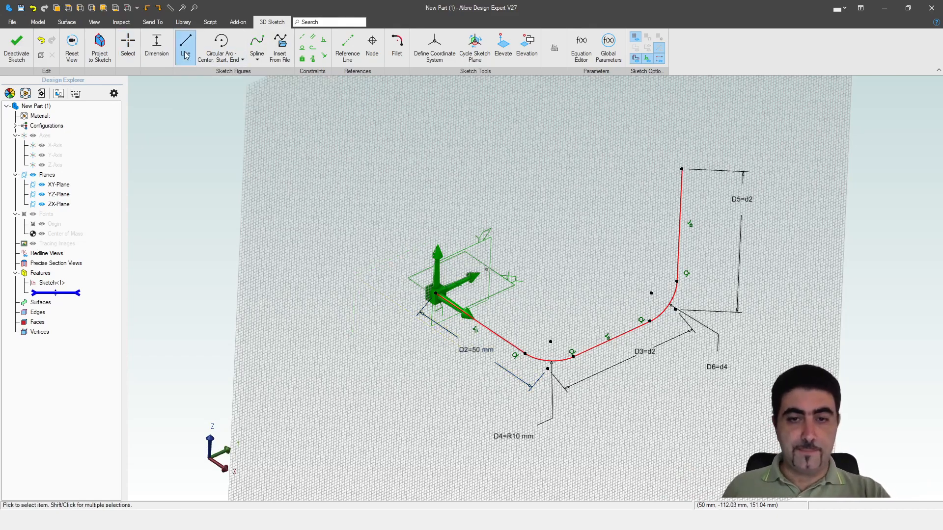
pyautogui.click(681, 169)
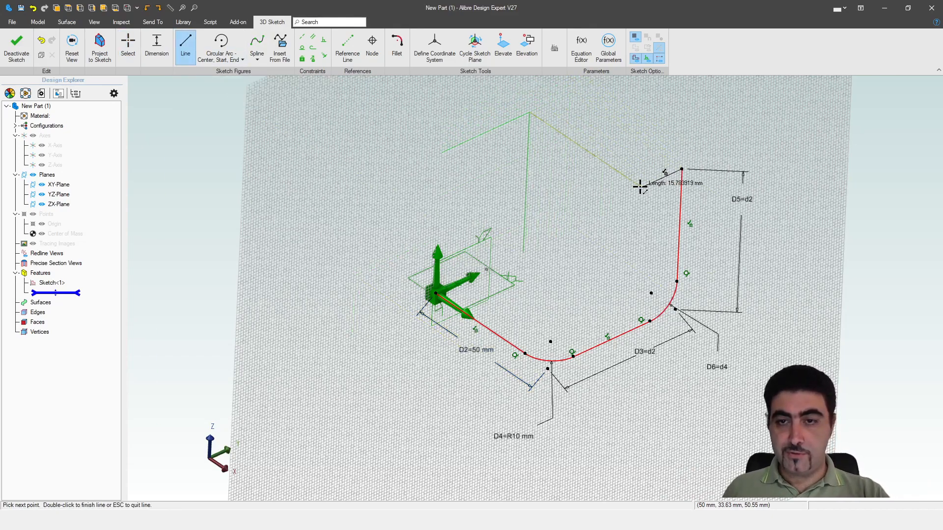
pyautogui.doubleClick(561, 224)
pyautogui.click(128, 46)
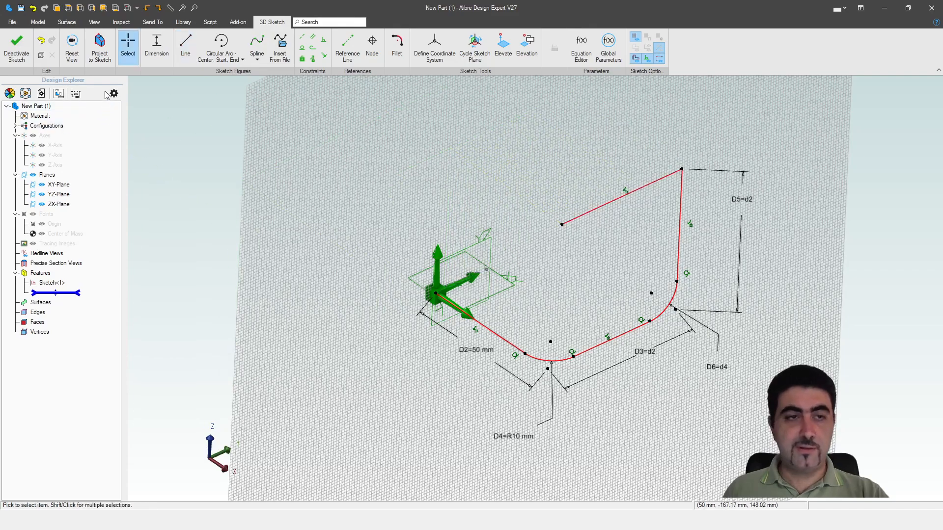
# Dimension the upper line's length as 50 mm
pyautogui.click(156, 48)
pyautogui.click(591, 210)
pyautogui.click(582, 181)
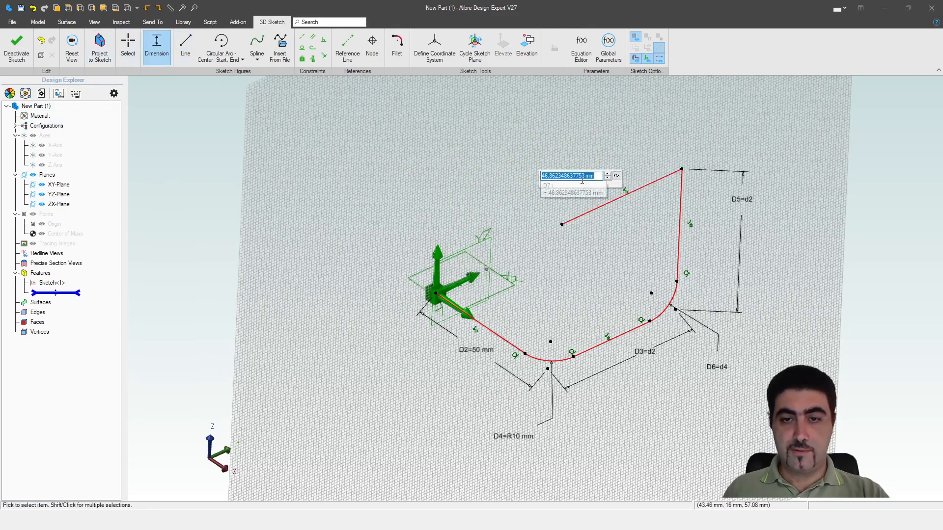
pyautogui.write('50')
pyautogui.press('Return')
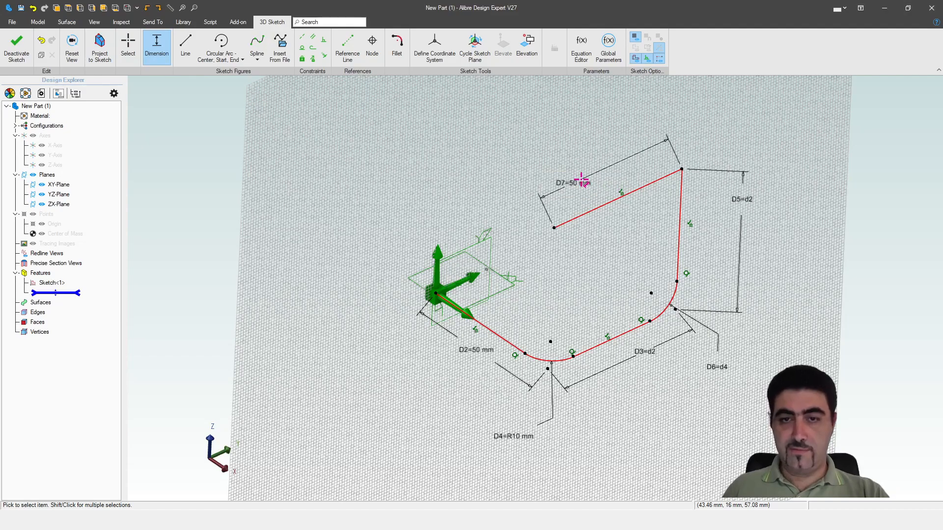
# Fillet the upper corner between the vertical and top lines with radius d4, and move its dimension label above the corner
pyautogui.click(403, 46)
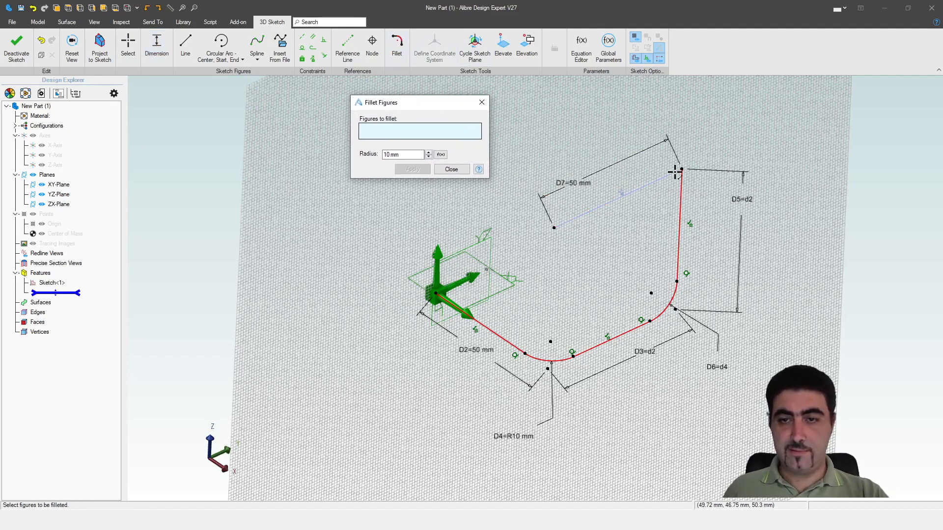
pyautogui.click(665, 175)
pyautogui.click(679, 204)
pyautogui.click(402, 154)
pyautogui.write('d4')
pyautogui.click(413, 169)
pyautogui.click(449, 168)
pyautogui.moveTo(655, 209)
pyautogui.mouseDown()
pyautogui.moveTo(722, 168)
pyautogui.moveTo(713, 111)
pyautogui.moveTo(696, 99)
pyautogui.mouseUp()
pyautogui.scroll(-2, 619, 279)
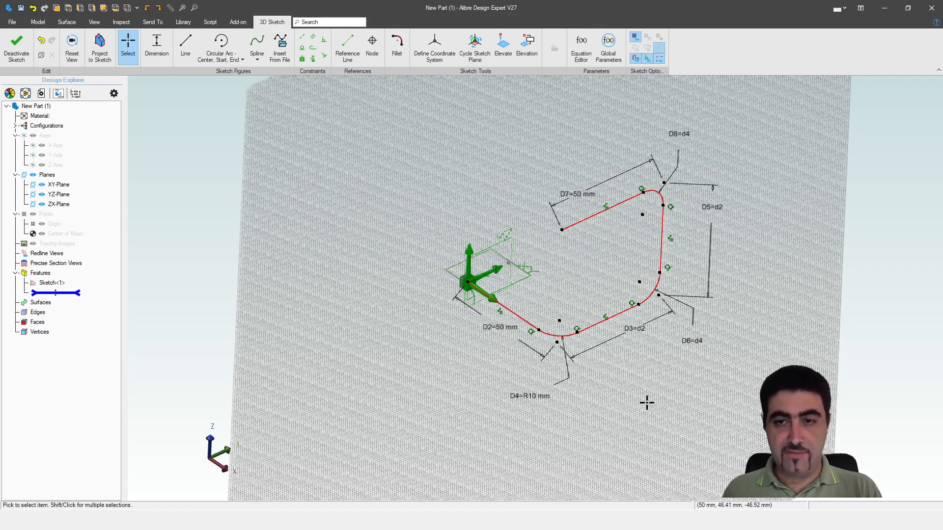
# Set the top line's length dimension to d2 and finish the 3D sketch
pyautogui.doubleClick(574, 191)
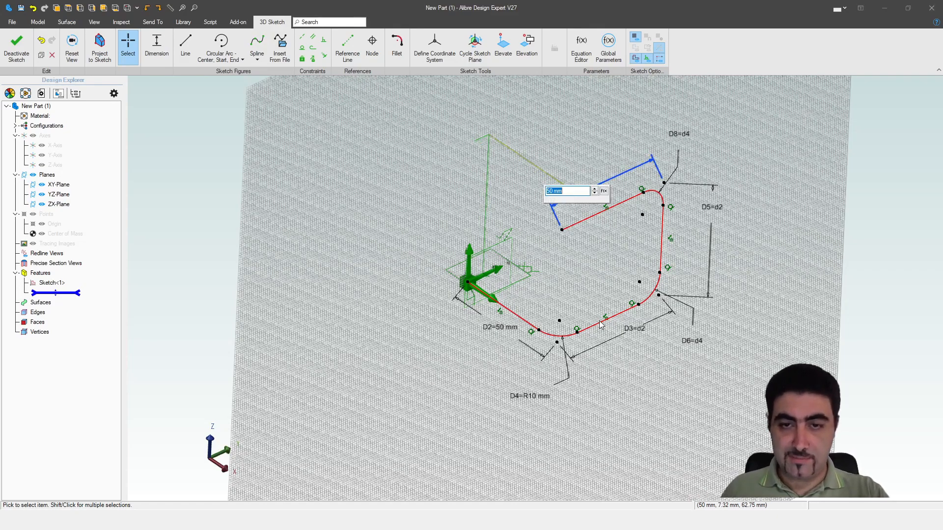
pyautogui.write('d2')
pyautogui.press('Return')
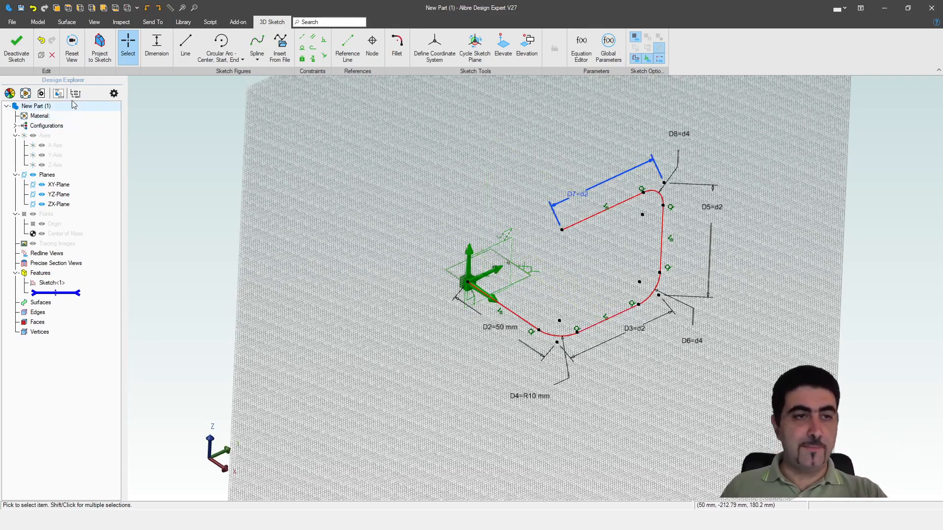
pyautogui.click(23, 59)
pyautogui.moveTo(308, 177)
pyautogui.mouseDown(button='middle')
pyautogui.moveTo(453, 238)
pyautogui.moveTo(427, 242)
pyautogui.moveTo(461, 248)
pyautogui.moveTo(421, 238)
pyautogui.moveTo(378, 243)
pyautogui.moveTo(427, 249)
pyautogui.moveTo(442, 268)
pyautogui.mouseUp(button='middle')
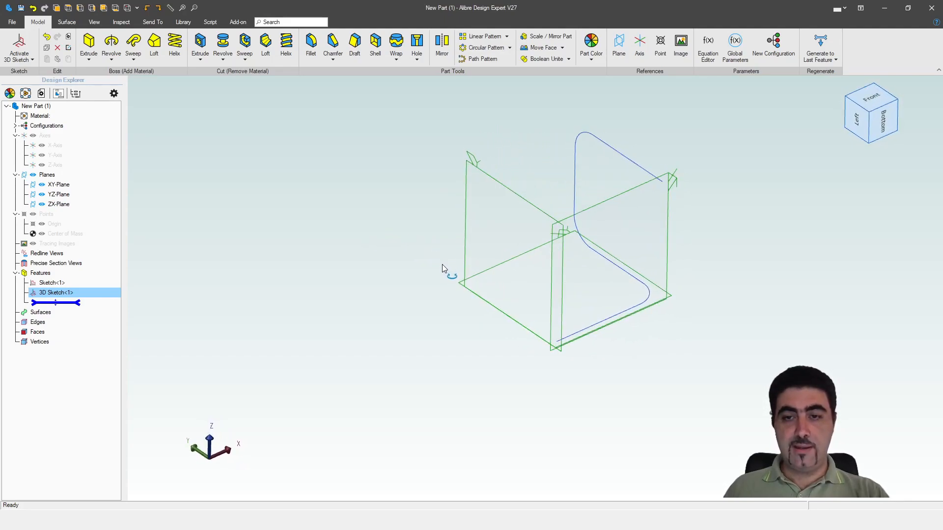
# Start a 2D sketch on the YZ-Plane with the Circle tool active and hide the sketch grid
pyautogui.click(491, 177)
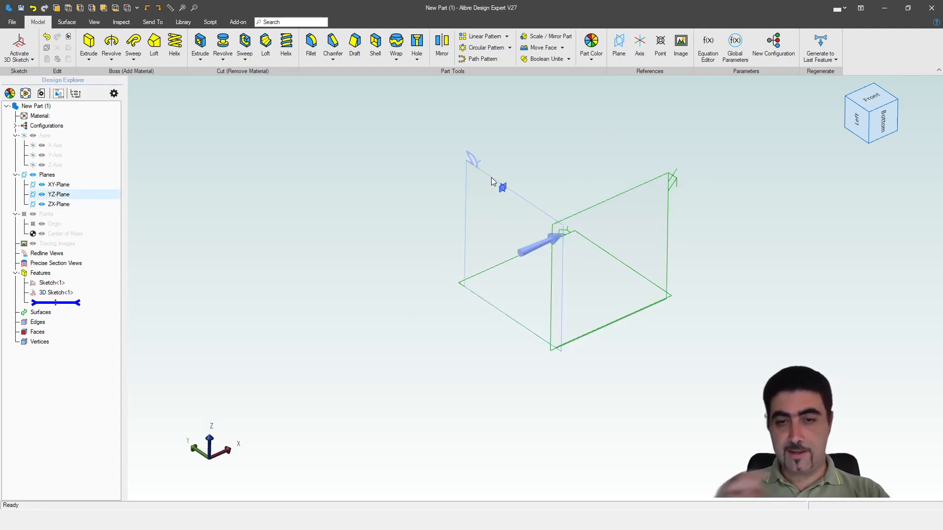
pyautogui.click(491, 178)
pyautogui.press('c')
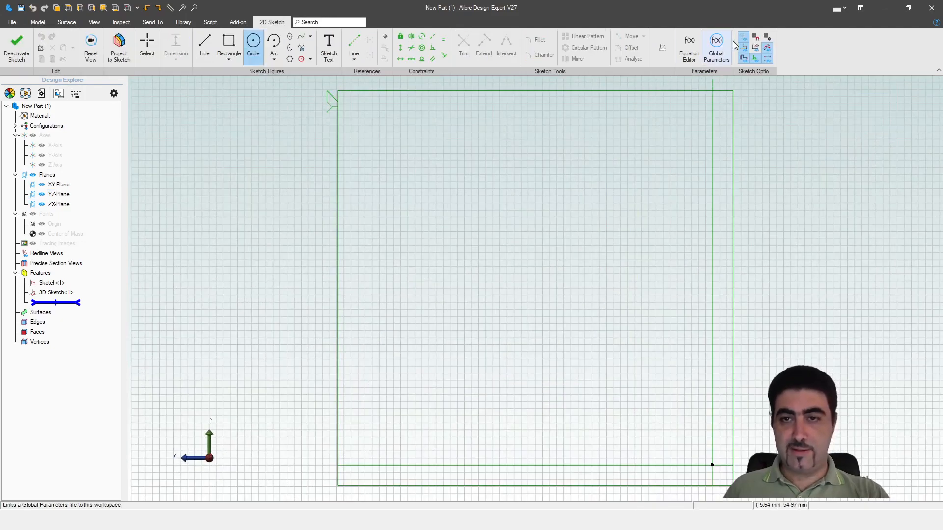
pyautogui.click(742, 37)
pyautogui.scroll(-3, 526, 103)
pyautogui.scroll(2, 692, 269)
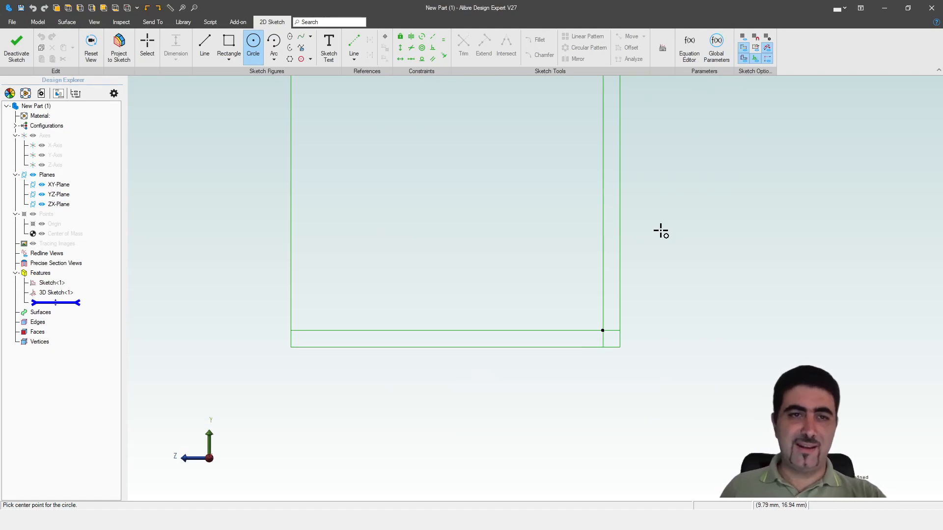
# Draw a circle about 17.5 mm in diameter centred on the origin
pyautogui.click(603, 330)
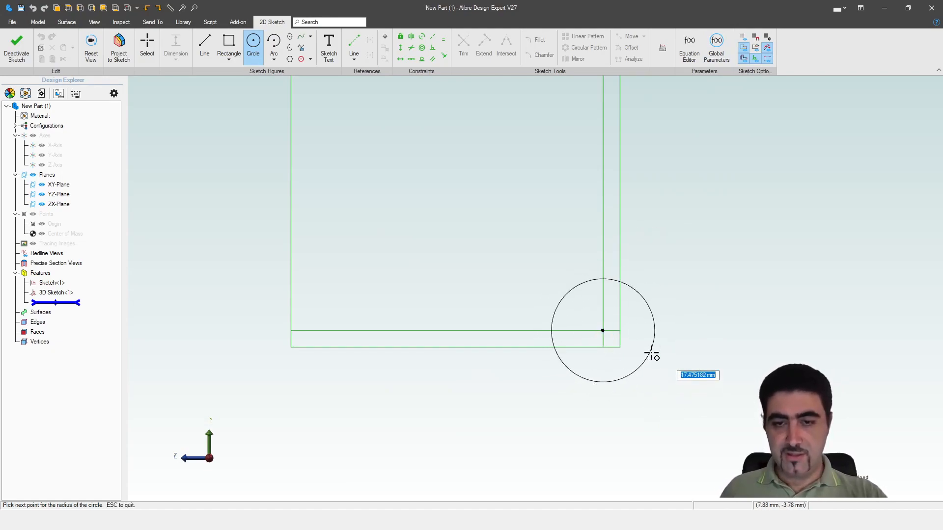
pyautogui.click(650, 353)
pyautogui.press('Escape')
# Dimension the circle's diameter as 20 mm
pyautogui.click(648, 298)
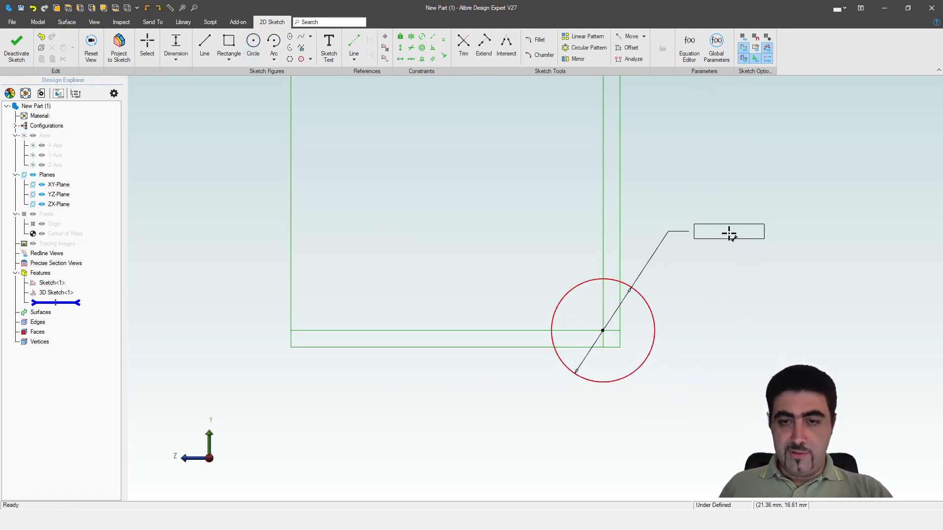
pyautogui.click(726, 241)
pyautogui.write('10')
pyautogui.press('Return')
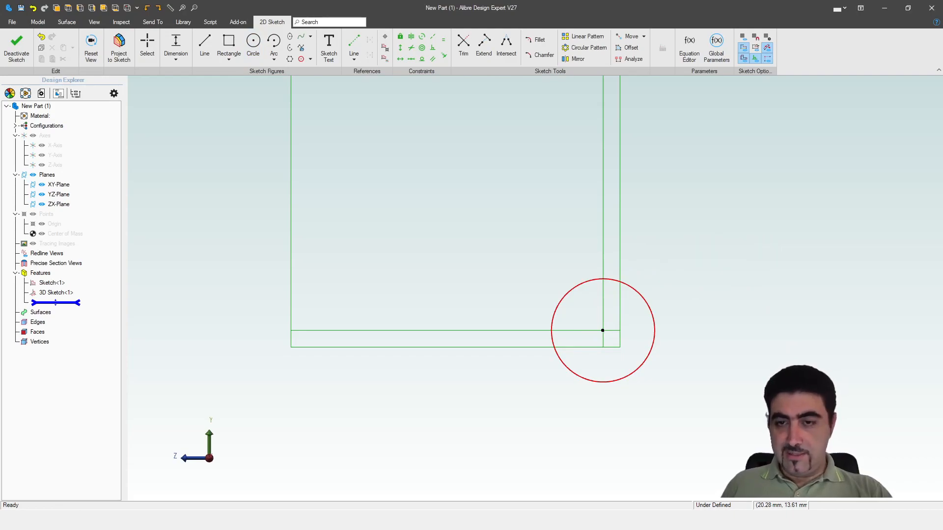
pyautogui.doubleClick(721, 250)
pyautogui.write('20')
pyautogui.press('Return')
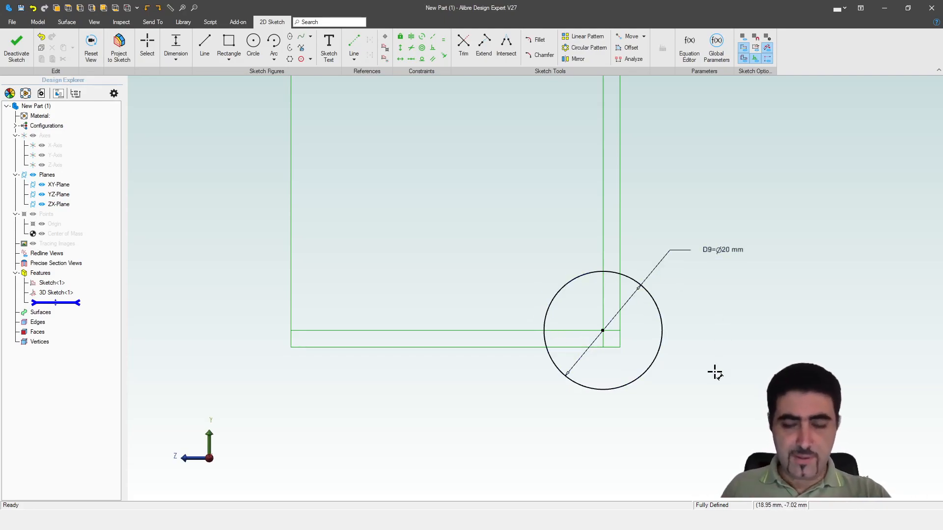
# Draw a concentric circle about 16 mm in diameter inside the 20 mm circle
pyautogui.press('c')
pyautogui.click(603, 331)
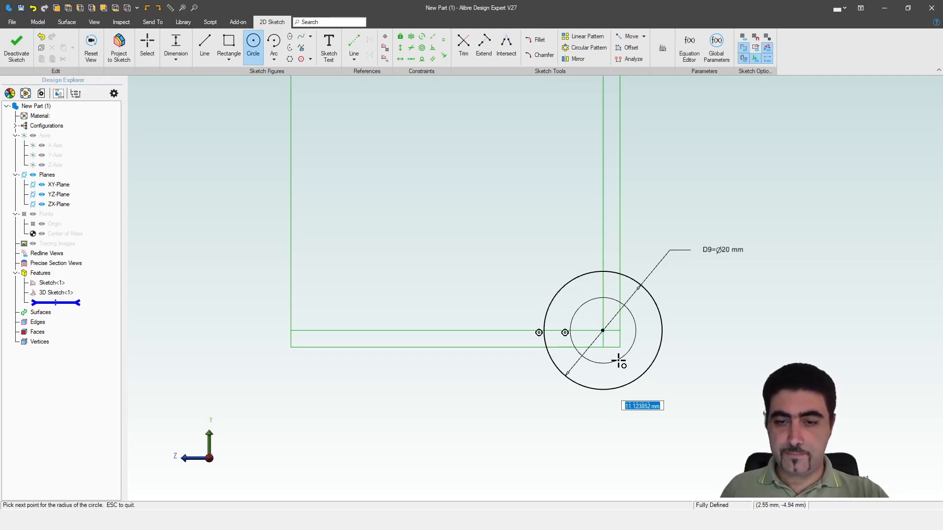
pyautogui.click(632, 368)
pyautogui.press('Escape')
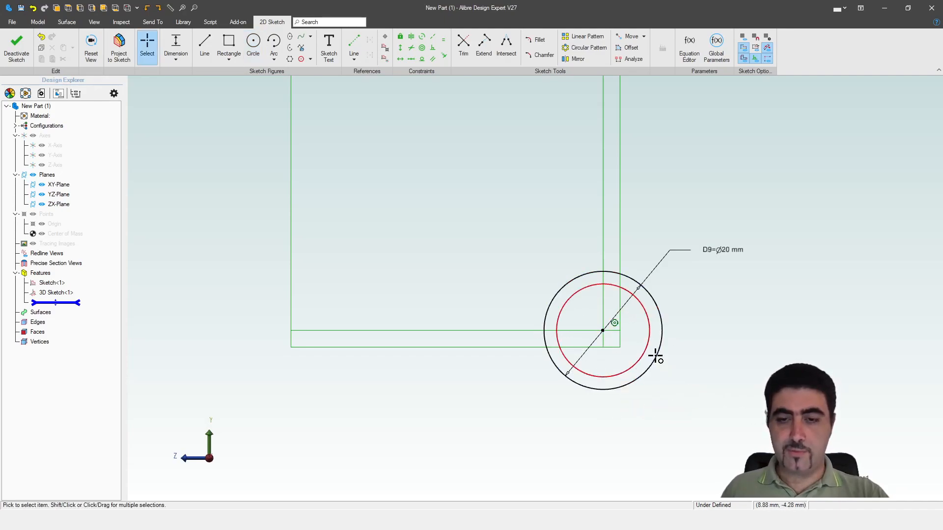
# Dimension the inner circle's diameter with the formula d9/2-2.5
pyautogui.scroll(2, 673, 358)
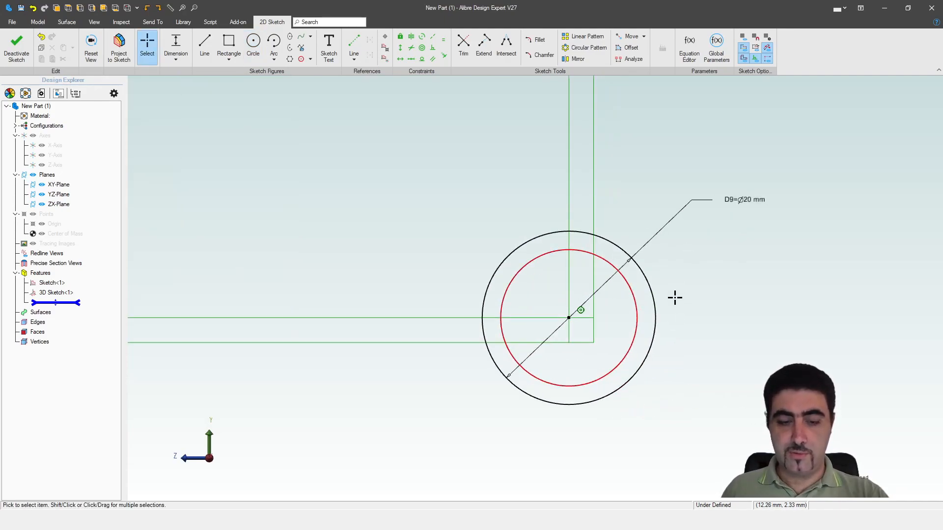
pyautogui.press('d')
pyautogui.click(625, 281)
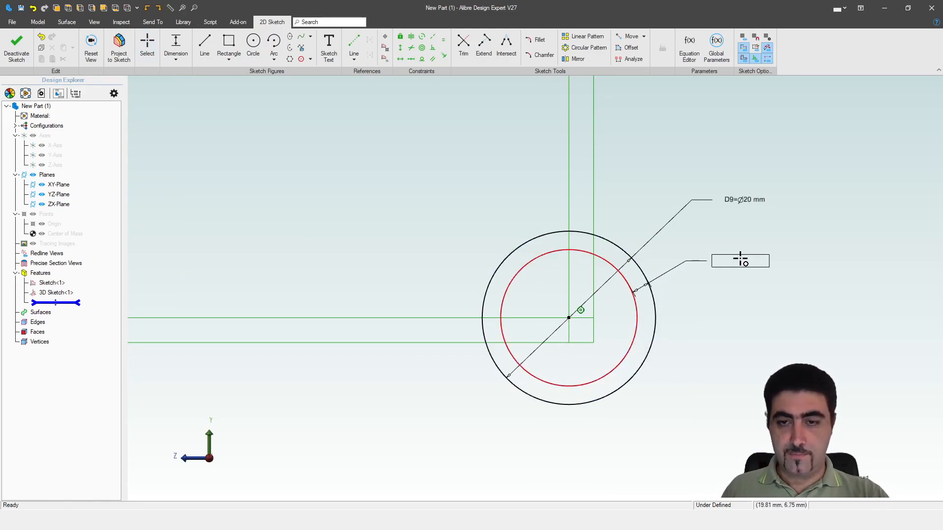
pyautogui.press('Escape')
pyautogui.click(629, 296)
pyautogui.click(741, 228)
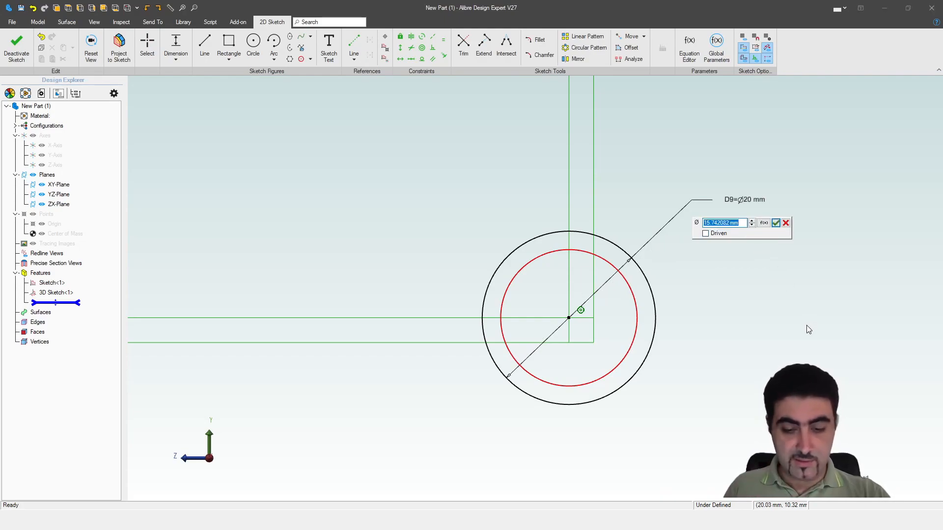
pyautogui.write('d9/2')
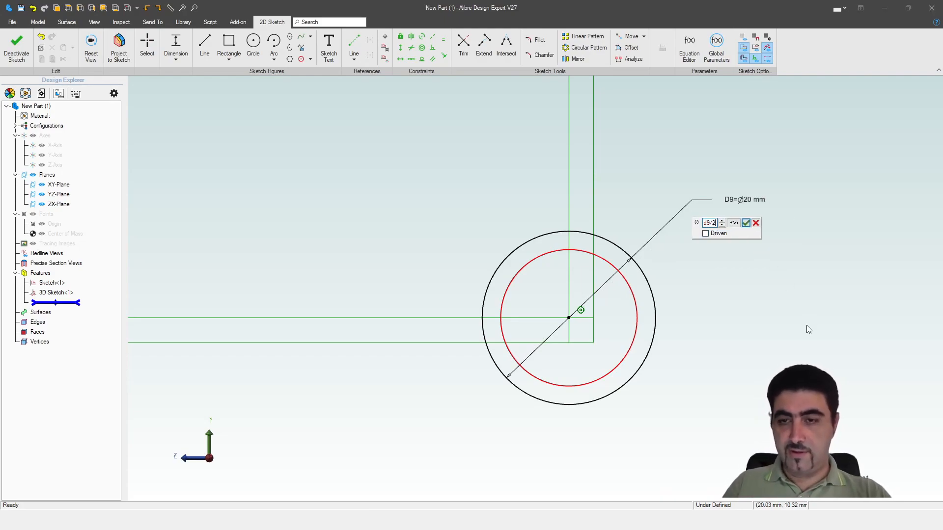
pyautogui.write('-2.5')
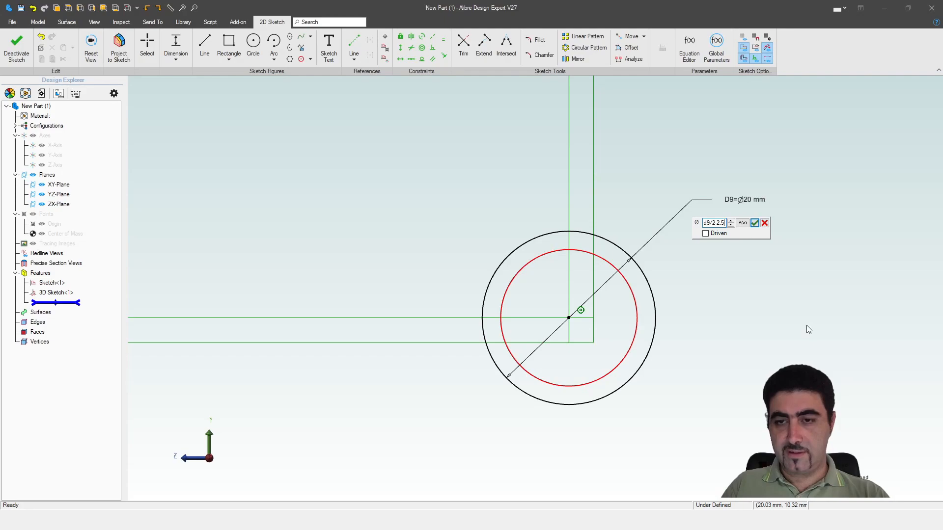
pyautogui.press('Return')
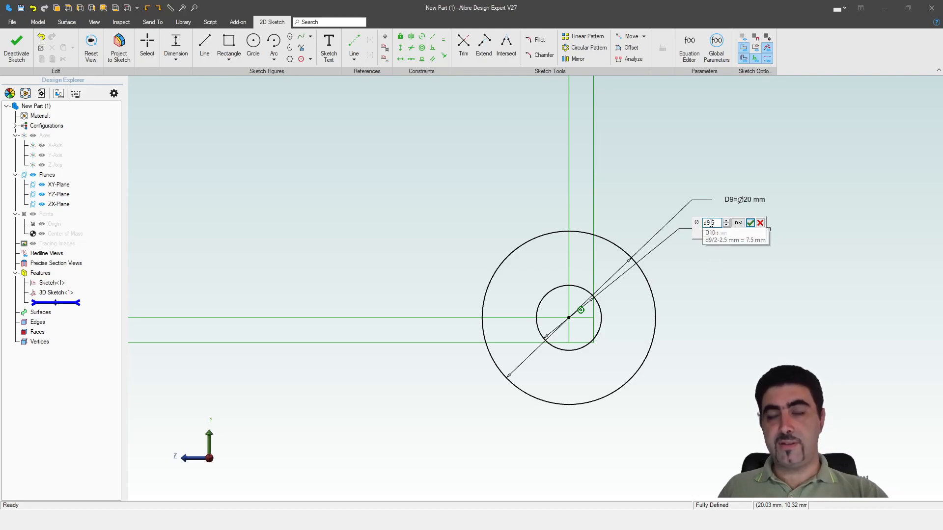
# Set the inner circle's diameter formula to d9-5 and finish the 2D sketch
pyautogui.click(749, 223)
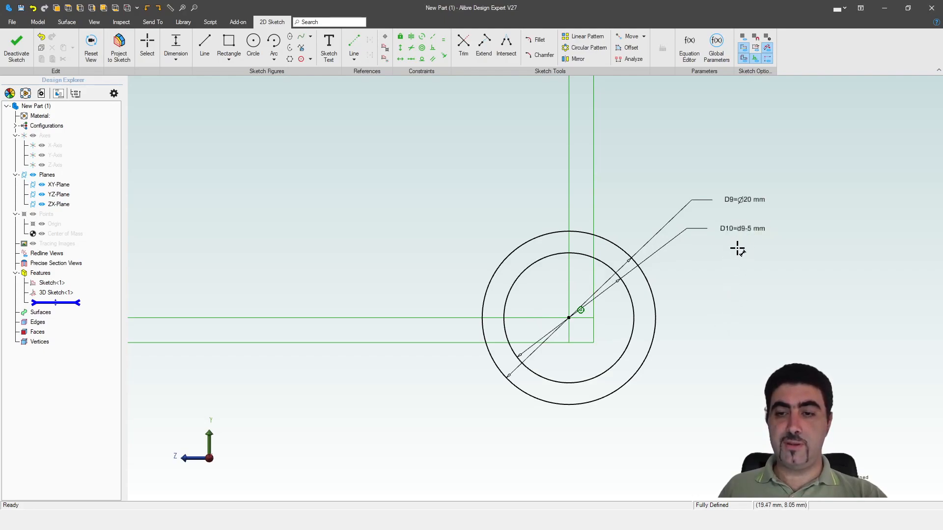
pyautogui.press('Escape')
pyautogui.doubleClick(734, 229)
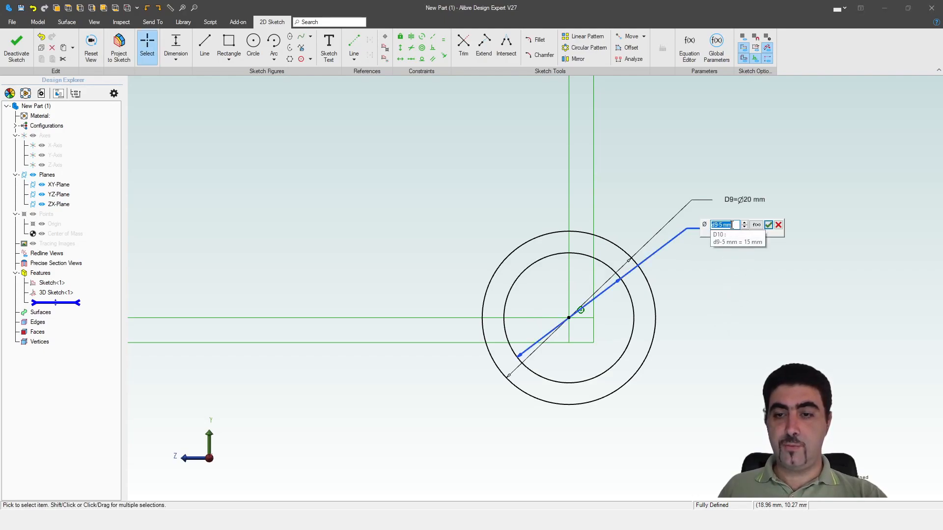
pyautogui.click(745, 266)
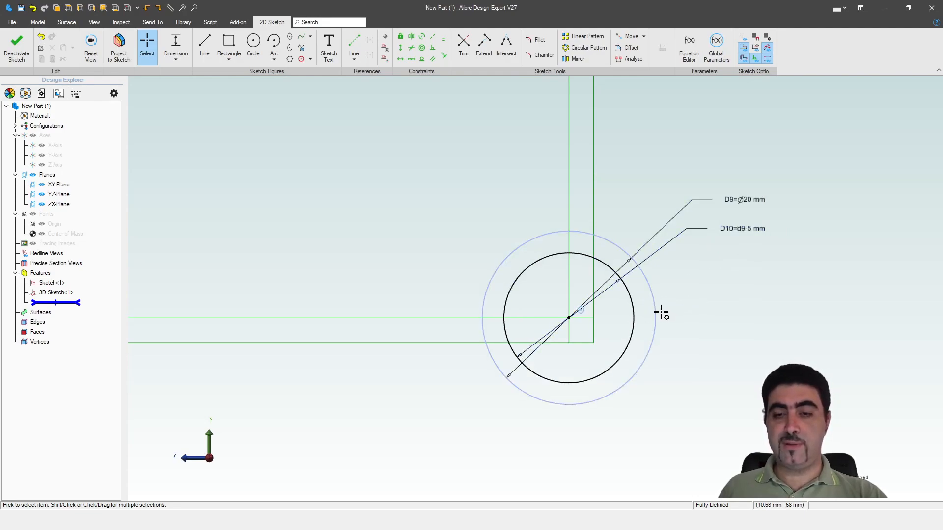
pyautogui.scroll(-3, 630, 278)
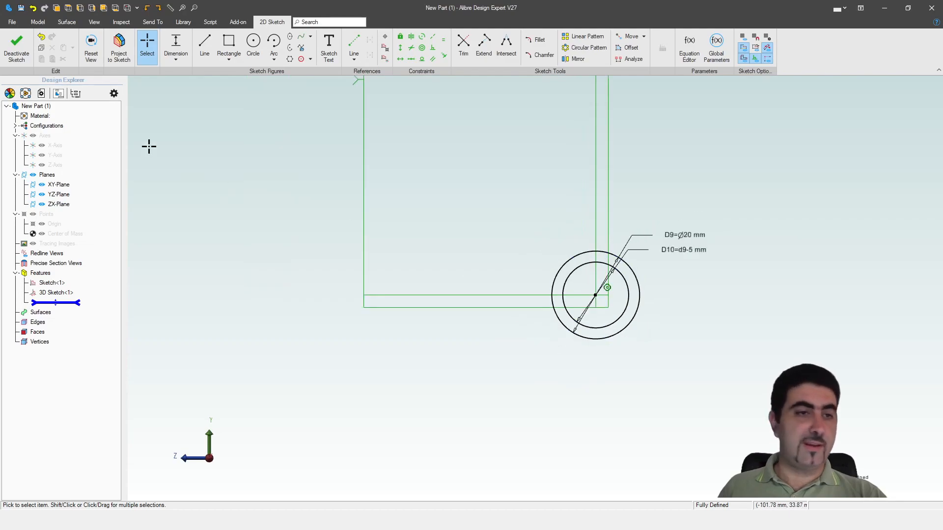
pyautogui.click(17, 54)
# Examine the circle profile and the filleted 3D path together from several angles
pyautogui.moveTo(577, 282); pyautogui.dragTo(697, 253, button='middle')
pyautogui.keyDown('ctrl'); pyautogui.click(56, 292); pyautogui.keyUp('ctrl')
pyautogui.moveTo(498, 369)
pyautogui.mouseDown(button='middle')
pyautogui.moveTo(540, 368)
pyautogui.moveTo(500, 363)
pyautogui.mouseUp(button='middle')
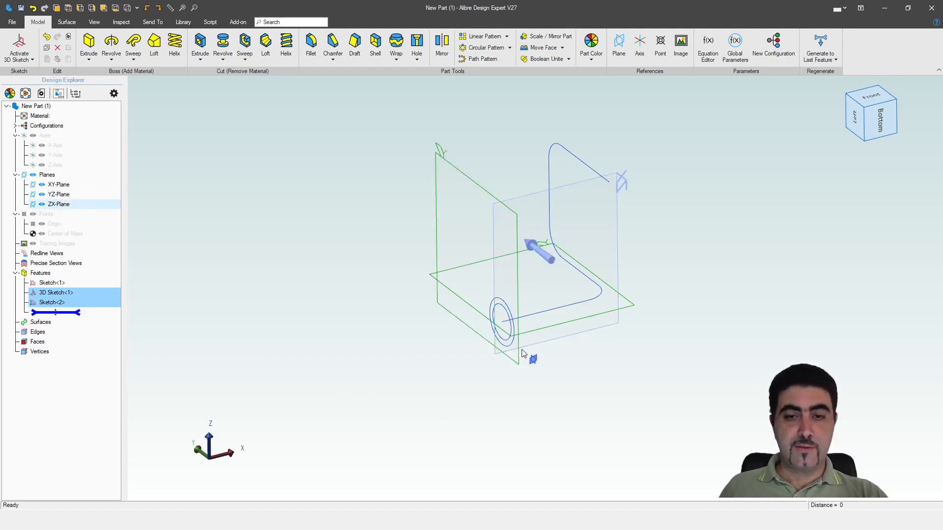
pyautogui.moveTo(486, 330); pyautogui.dragTo(568, 324, button='middle')
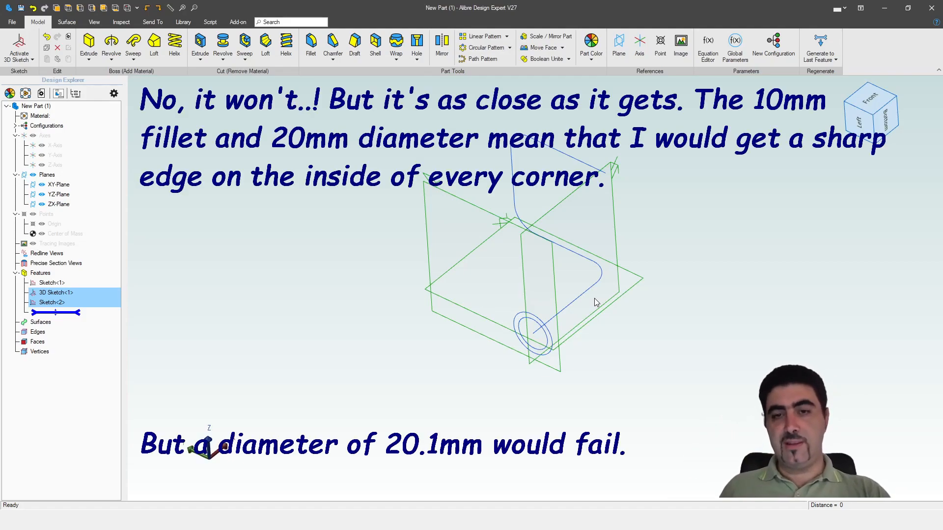
pyautogui.moveTo(605, 293)
pyautogui.mouseDown(button='middle')
pyautogui.moveTo(609, 271)
pyautogui.moveTo(590, 230)
pyautogui.moveTo(633, 415)
pyautogui.moveTo(584, 277)
pyautogui.mouseUp(button='middle')
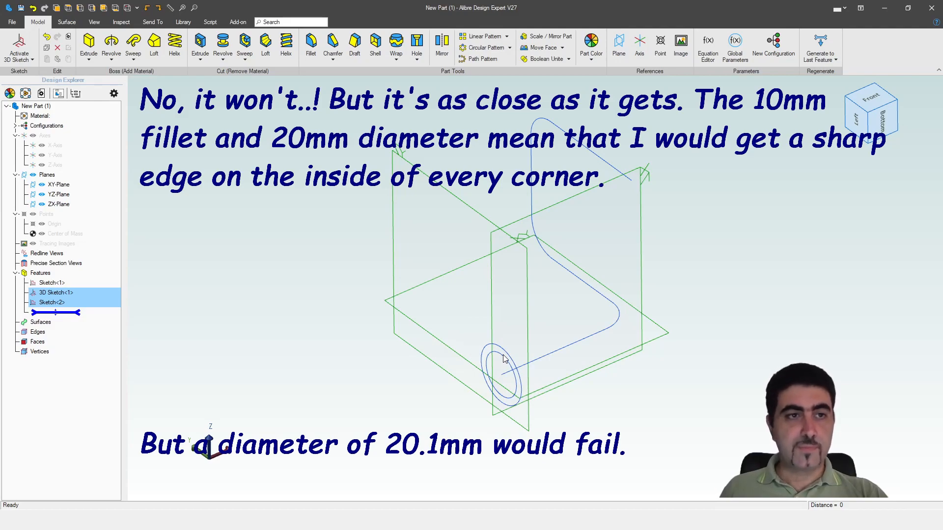
pyautogui.scroll(-3, 502, 354)
pyautogui.click(80, 303)
pyautogui.rightClick(77, 294)
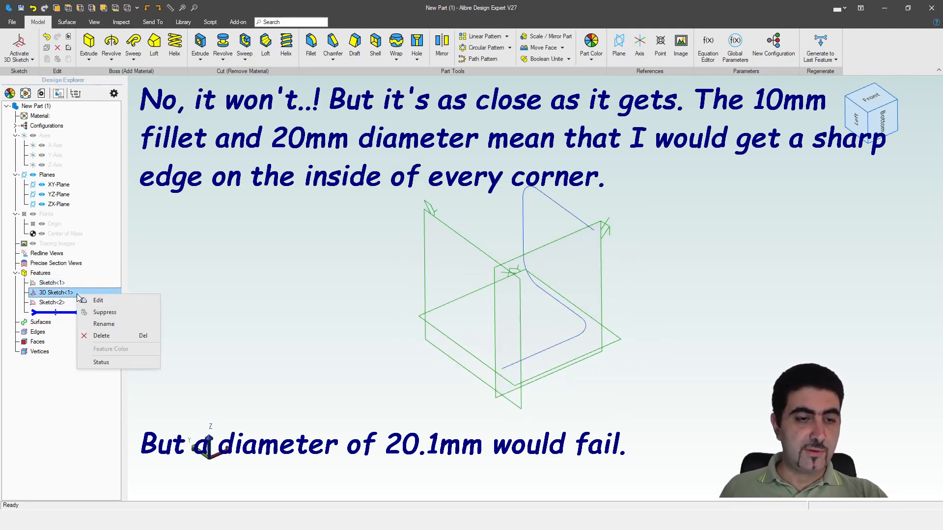
pyautogui.click(89, 301)
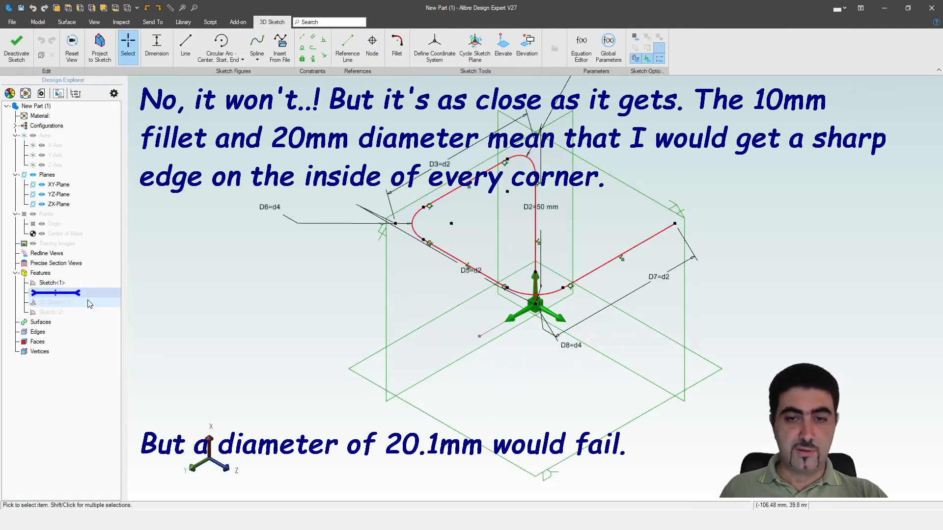
pyautogui.click(17, 49)
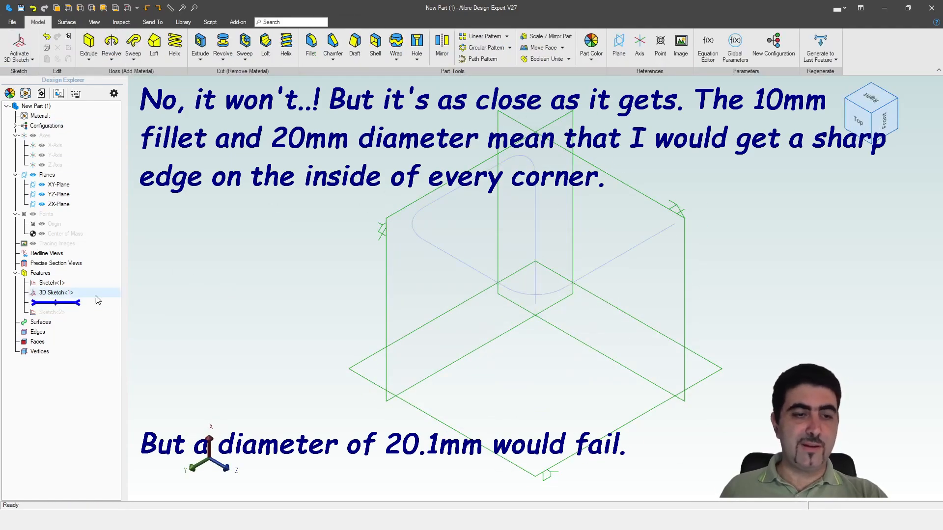
# Reopen the concentric-circle sketch, set the outer circle's diameter to 10 mm and finish the sketch
pyautogui.moveTo(73, 301); pyautogui.dragTo(62, 306)
pyautogui.rightClick(57, 304)
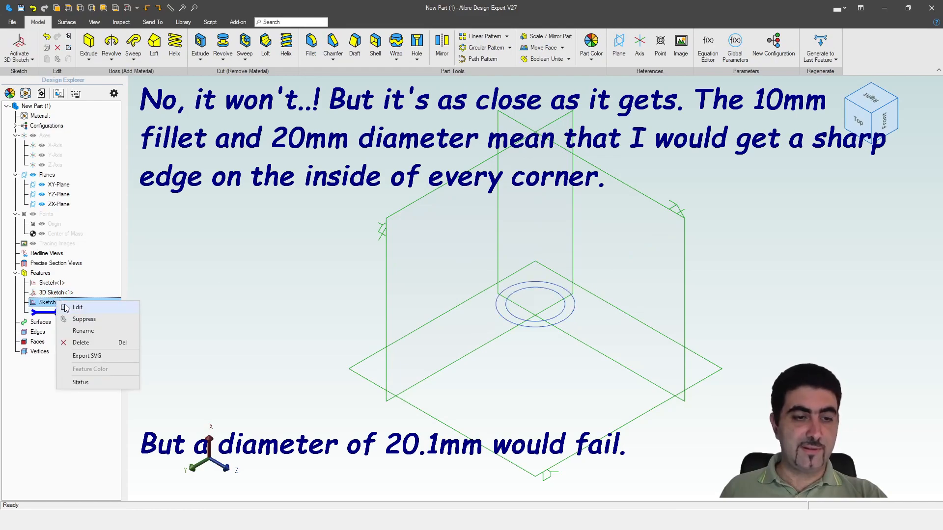
pyautogui.click(79, 311)
pyautogui.doubleClick(768, 328)
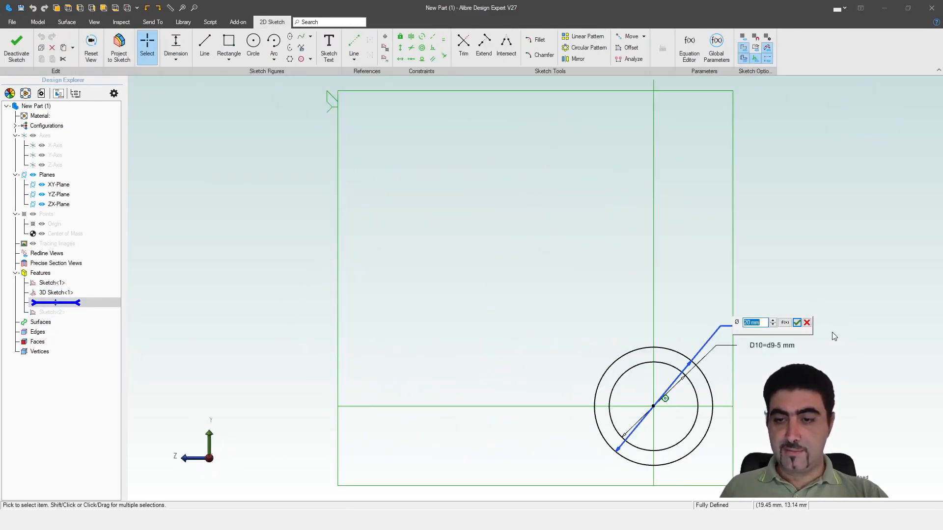
pyautogui.write('10')
pyautogui.press('Return')
pyautogui.scroll(4, 720, 414)
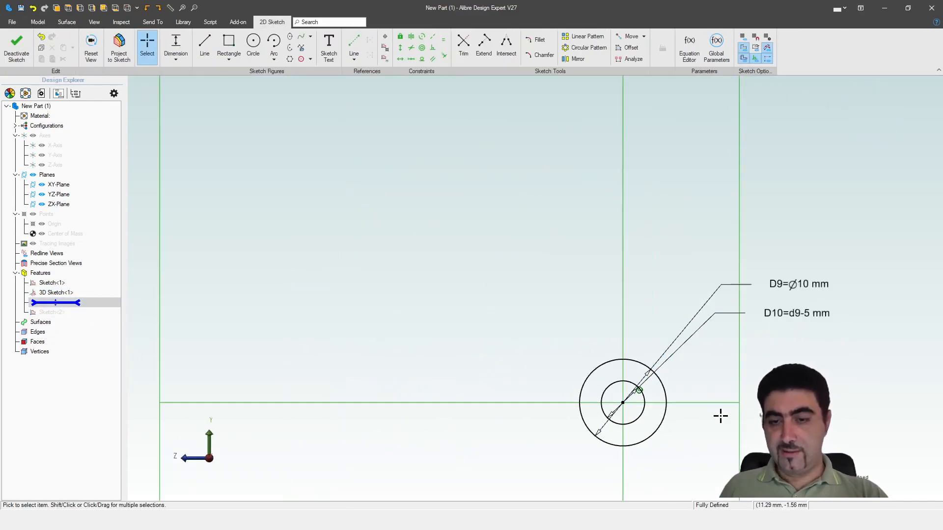
pyautogui.doubleClick(837, 265)
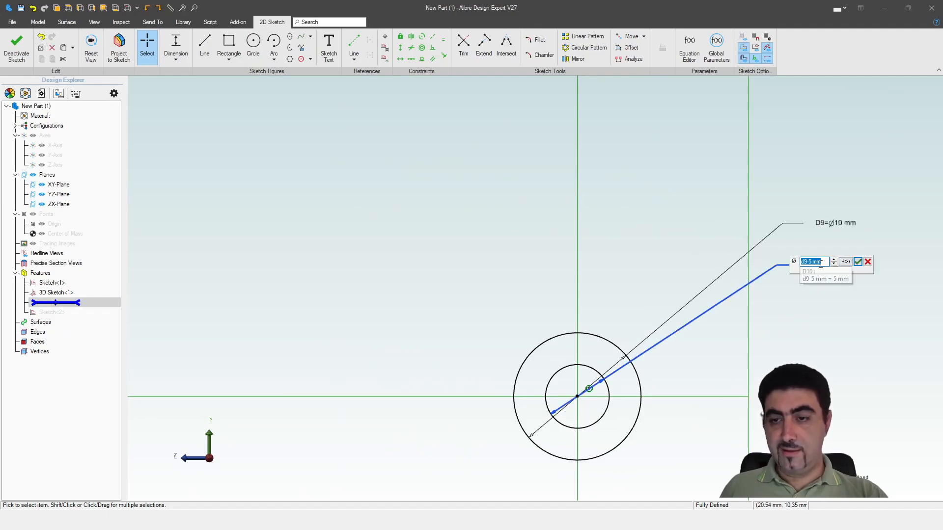
pyautogui.click(857, 262)
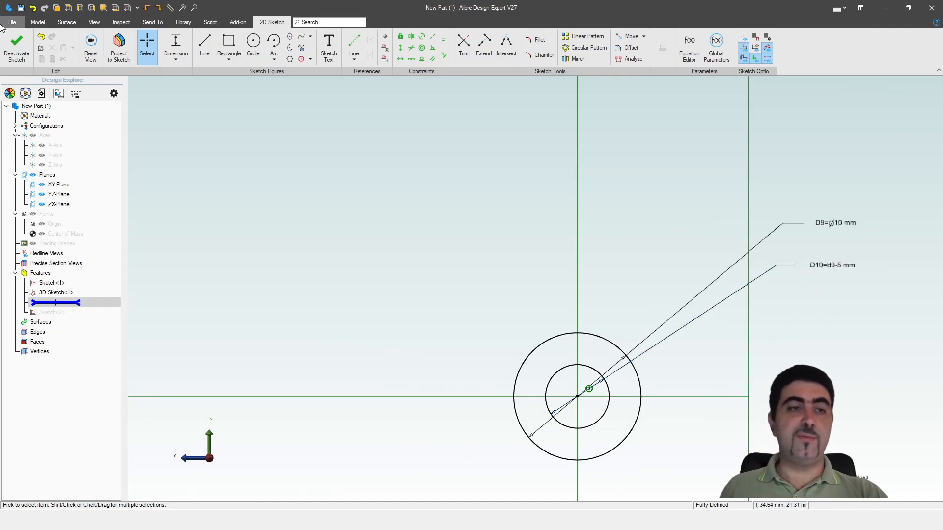
pyautogui.click(18, 48)
# Create a Sweep Boss of the two-circle profile Sketch<2> along 3D Sketch<1> with the Entire Path type
pyautogui.click(286, 293)
pyautogui.scroll(-3, 428, 311)
pyautogui.moveTo(564, 322)
pyautogui.mouseDown(button='middle')
pyautogui.moveTo(549, 336)
pyautogui.moveTo(579, 337)
pyautogui.moveTo(301, 342)
pyautogui.mouseUp(button='middle')
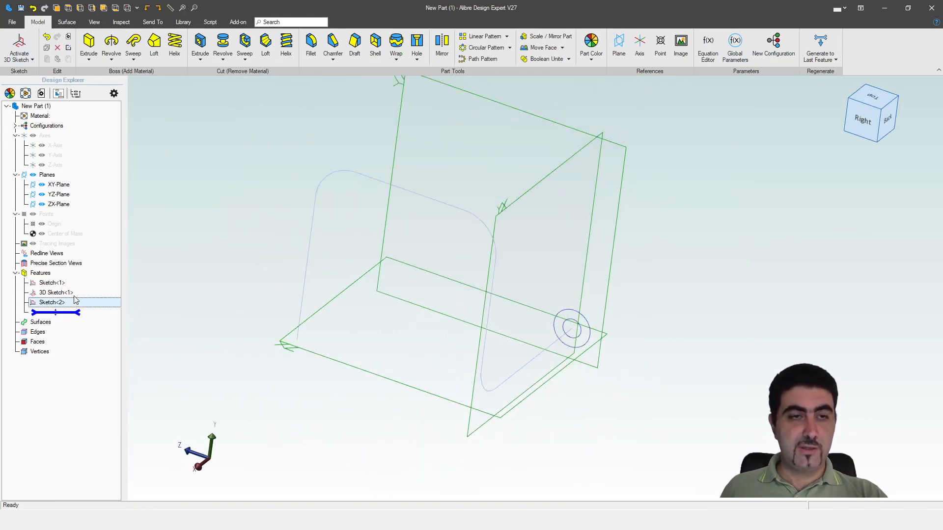
pyautogui.click(59, 313)
pyautogui.scroll(-3, 609, 271)
pyautogui.click(133, 43)
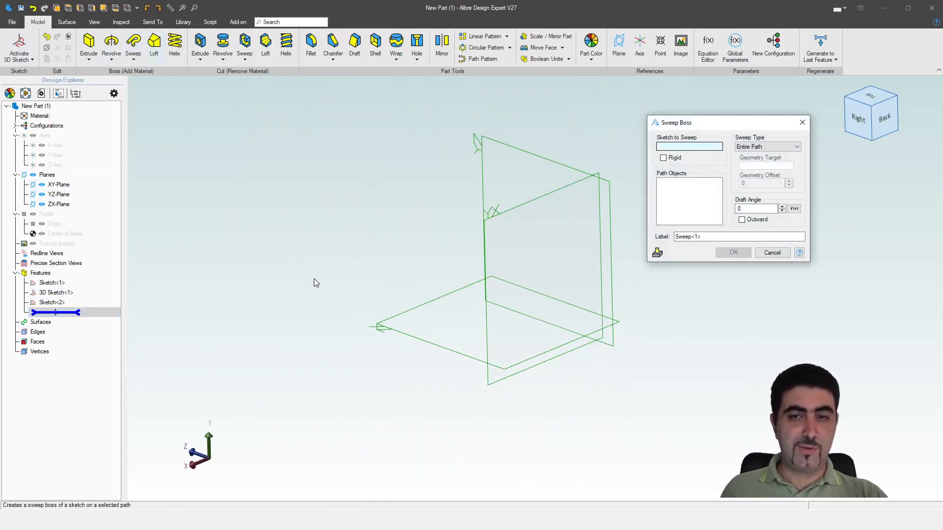
pyautogui.click(64, 302)
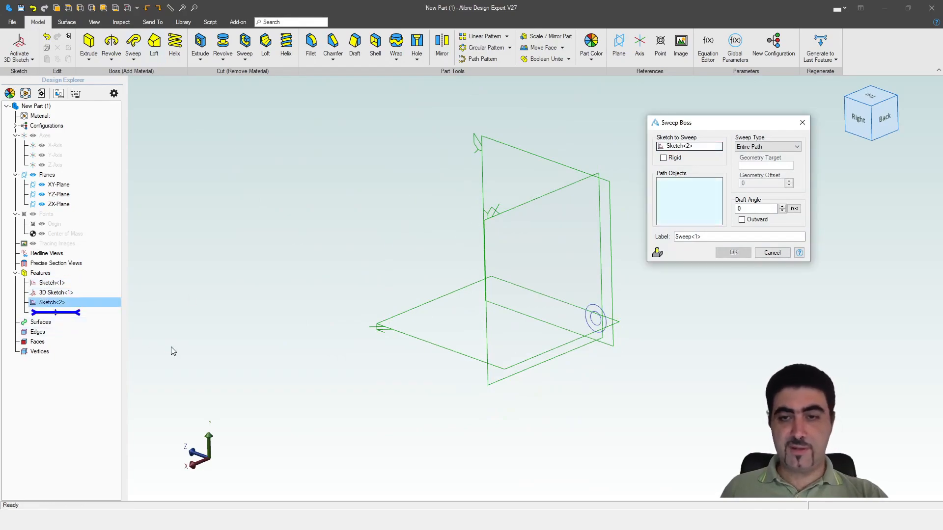
pyautogui.click(95, 312)
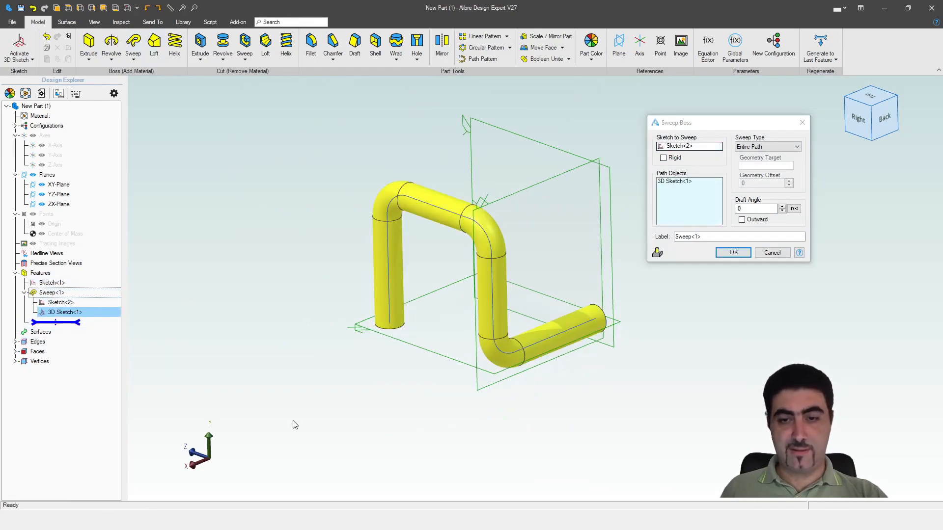
pyautogui.moveTo(393, 405)
pyautogui.mouseDown(button='right')
pyautogui.moveTo(455, 331)
pyautogui.moveTo(458, 261)
pyautogui.moveTo(402, 284)
pyautogui.moveTo(396, 340)
pyautogui.moveTo(393, 314)
pyautogui.moveTo(364, 294)
pyautogui.moveTo(361, 310)
pyautogui.mouseUp(button='right')
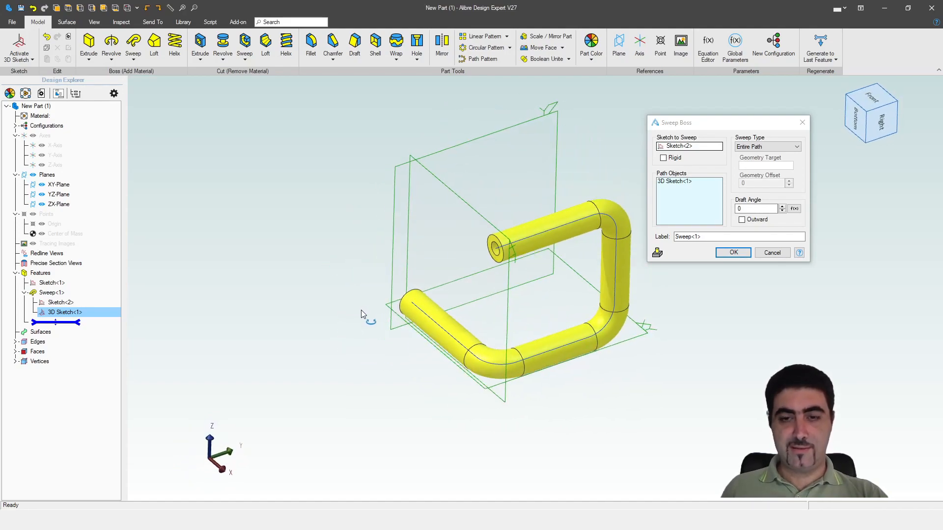
pyautogui.scroll(2, 545, 304)
pyautogui.moveTo(545, 305); pyautogui.dragTo(461, 307, button='middle')
pyautogui.scroll(-1, 470, 294)
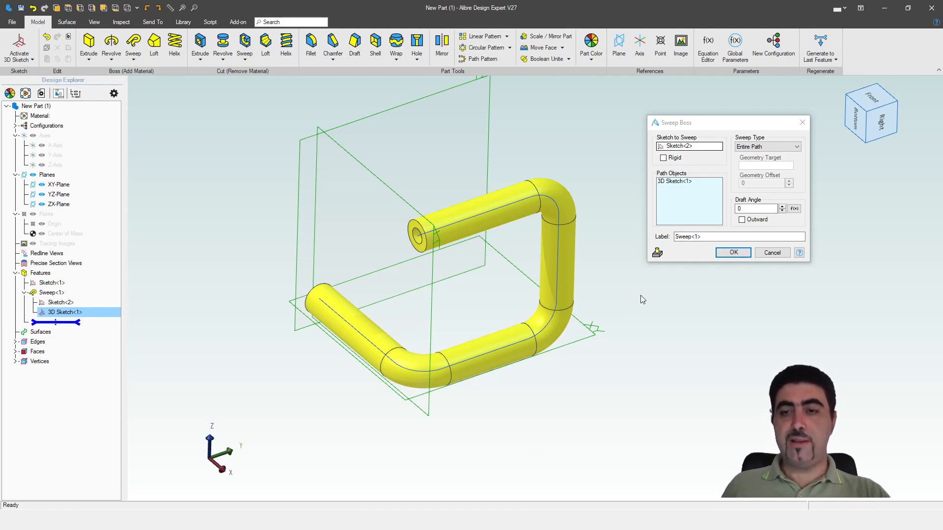
pyautogui.click(733, 252)
# Switch to Autodesk Fusion 360, close the data panel and start a sketch on the horizontal XY plane with 3D Sketch enabled
pyautogui.click(179, 484)
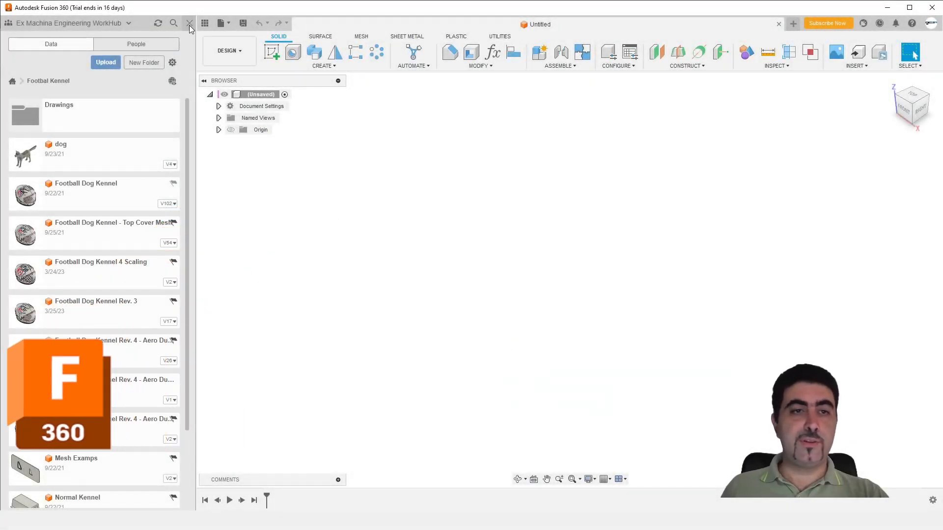
pyautogui.click(189, 23)
pyautogui.click(75, 52)
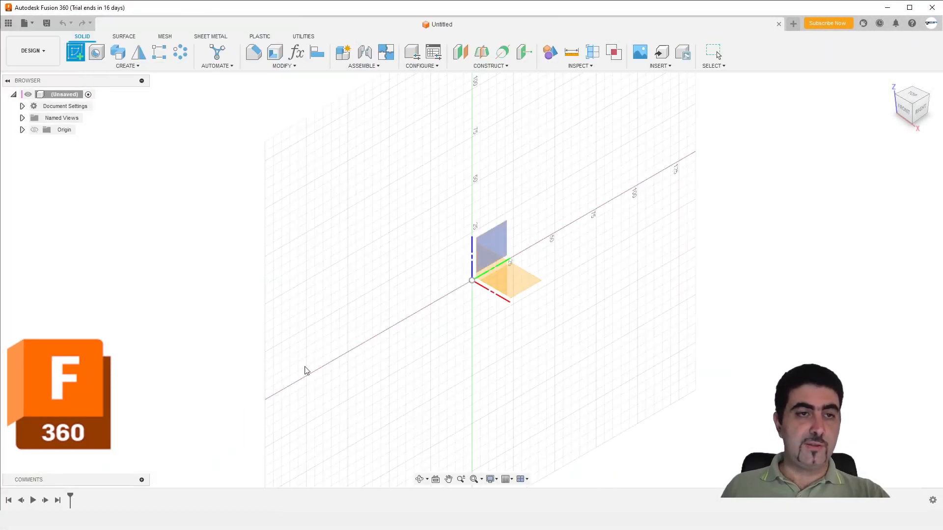
pyautogui.click(527, 283)
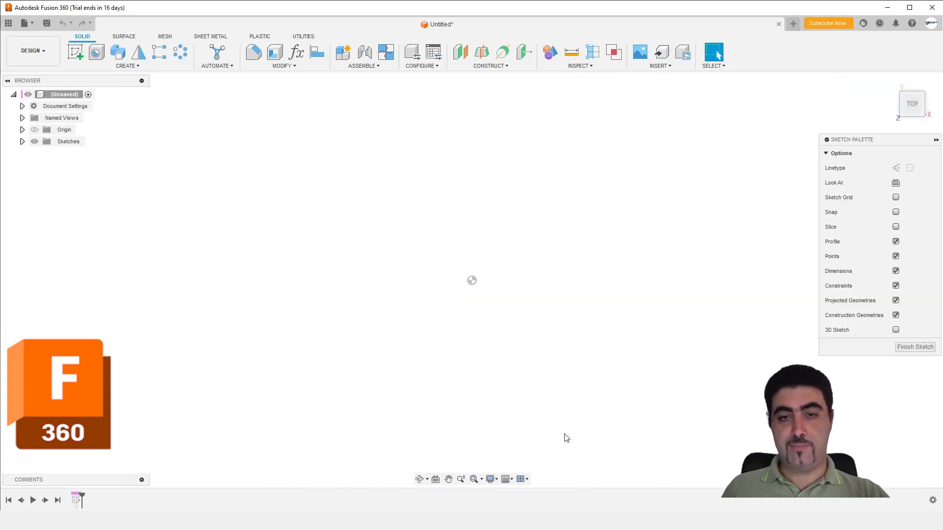
pyautogui.click(896, 330)
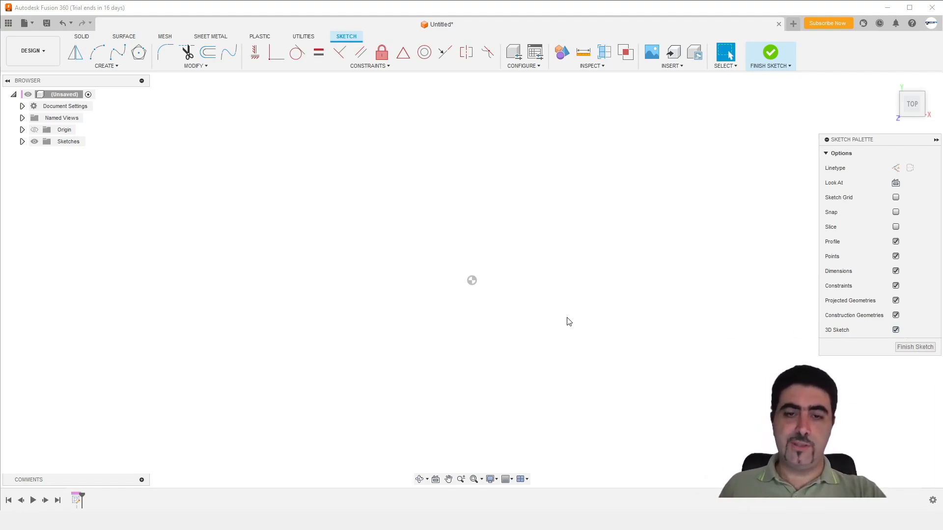
# Draw a 50 mm line from the origin along the X axis
pyautogui.press('l')
pyautogui.click(471, 280)
pyautogui.write('50')
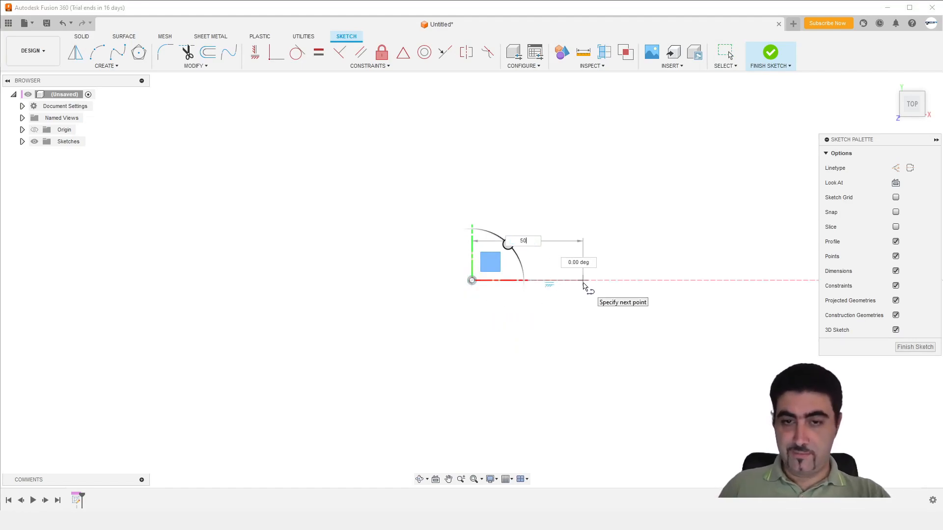
pyautogui.press('Return')
pyautogui.press('Escape')
pyautogui.moveTo(553, 321)
pyautogui.mouseDown(button='middle')
pyautogui.moveTo(560, 282)
pyautogui.moveTo(550, 334)
pyautogui.moveTo(549, 296)
pyautogui.moveTo(493, 290)
pyautogui.moveTo(493, 305)
pyautogui.mouseUp(button='middle')
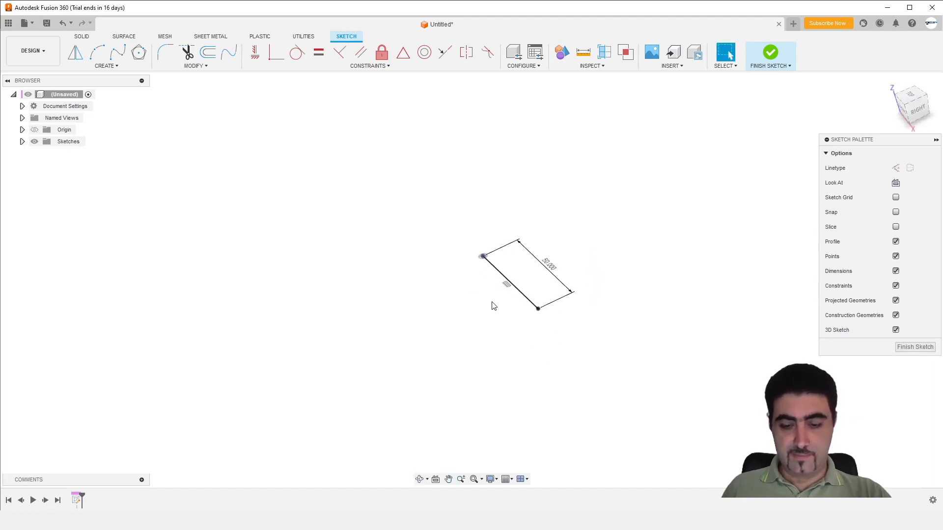
pyautogui.click(539, 309)
pyautogui.click(537, 309)
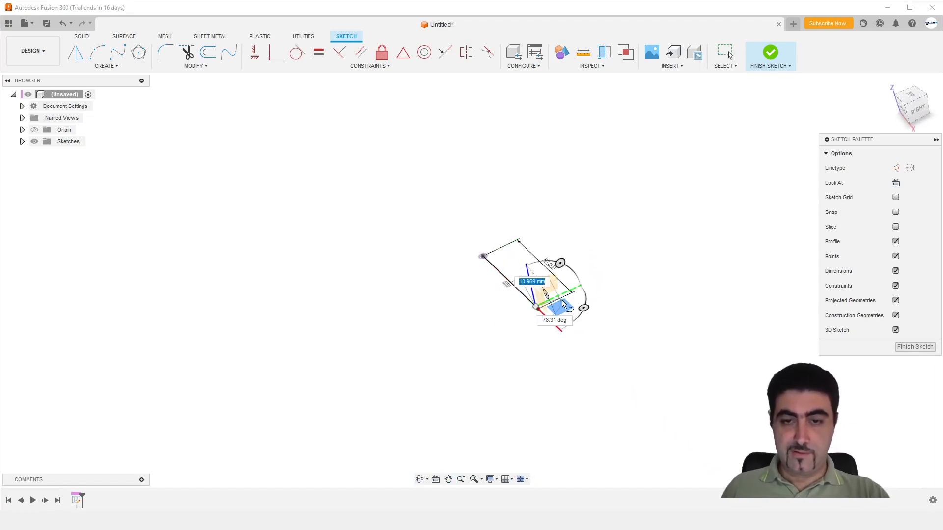
pyautogui.press('Escape')
pyautogui.press('l')
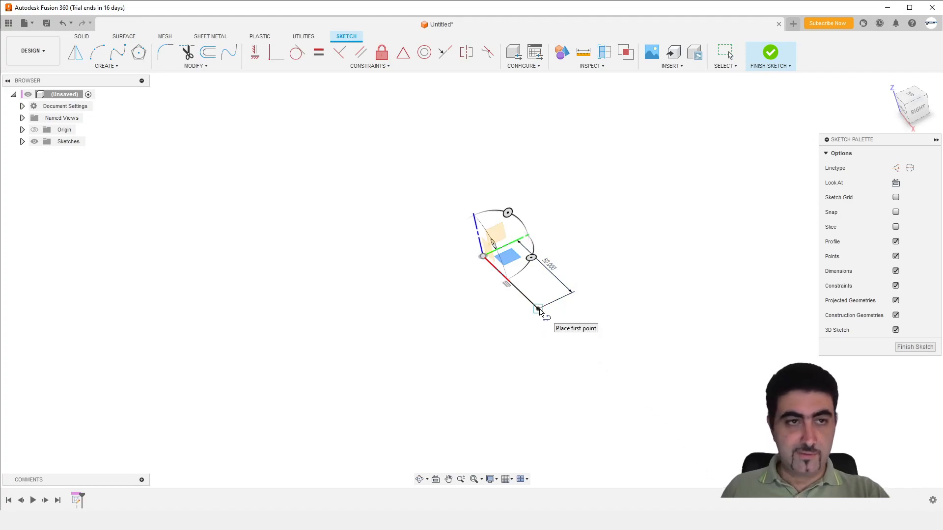
pyautogui.press('Escape')
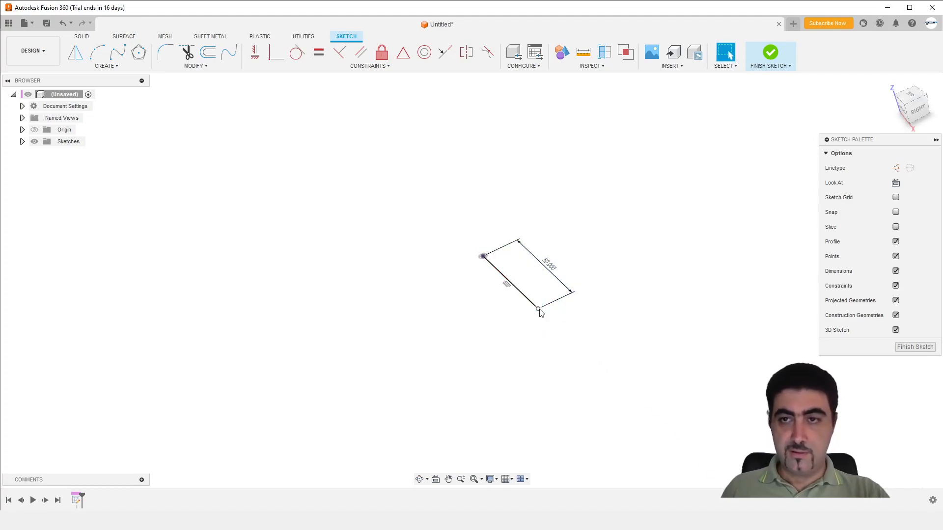
# Draw a 50 mm line along the Y axis direction from the far end of the first line, at 90 degrees
pyautogui.press('l')
pyautogui.click(537, 310)
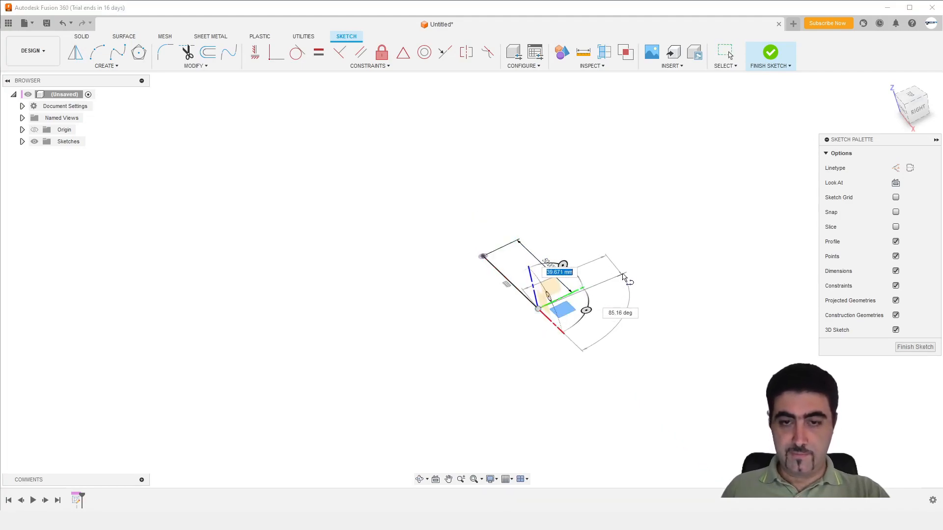
pyautogui.write('50')
pyautogui.press('Tab')
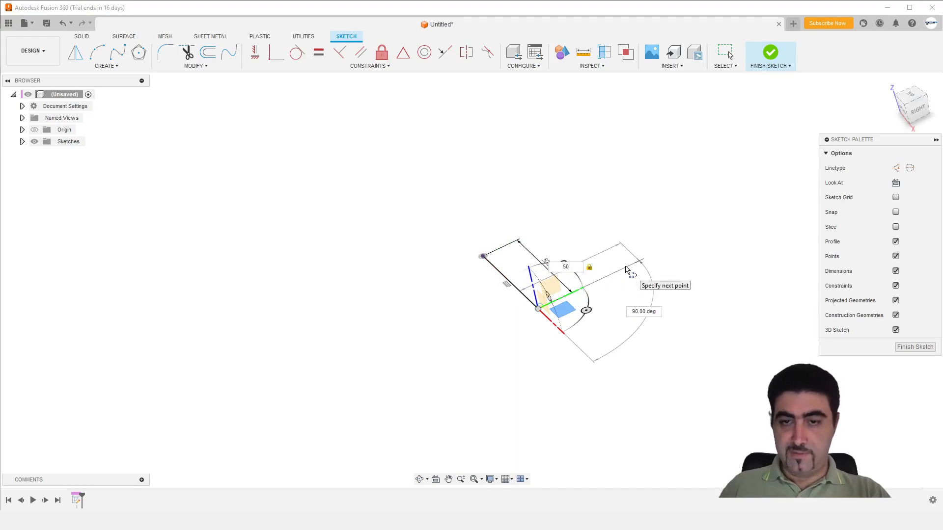
pyautogui.press('Return')
pyautogui.press('Escape')
# Draw a 50 mm vertical line upward along the Z direction from the free end of the second line
pyautogui.press('l')
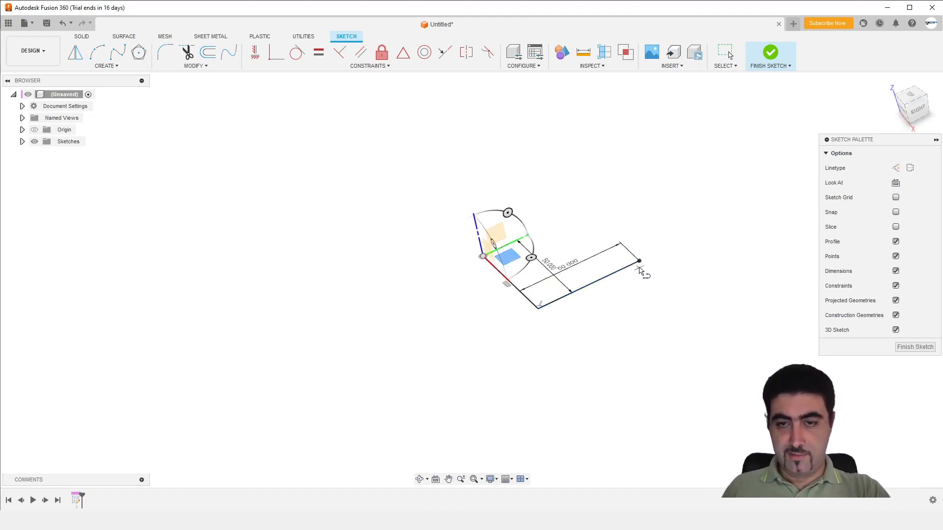
pyautogui.click(638, 261)
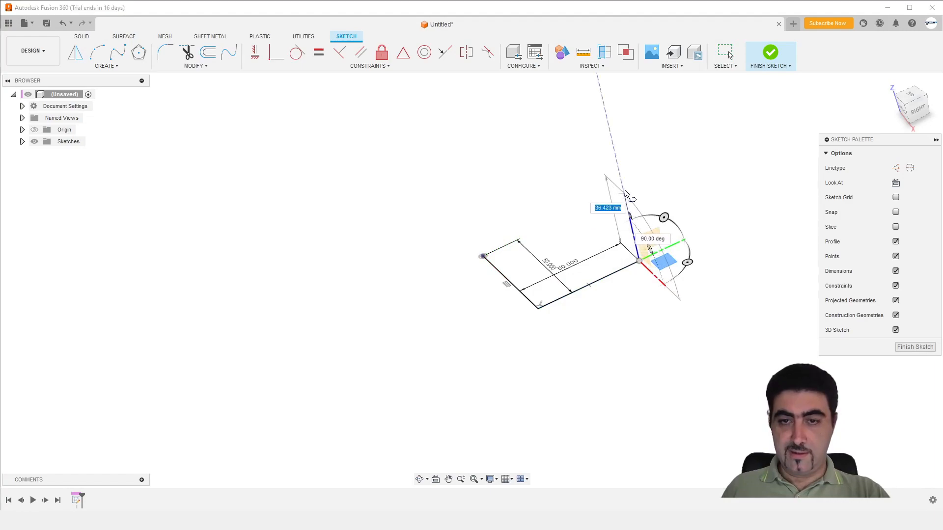
pyautogui.moveTo(621, 175)
pyautogui.keyDown('shift'); pyautogui.mouseDown(button='middle')
pyautogui.moveTo(648, 176)
pyautogui.moveTo(587, 172)
pyautogui.moveTo(606, 164)
pyautogui.moveTo(617, 192)
pyautogui.mouseUp(button='middle'); pyautogui.keyUp('shift')
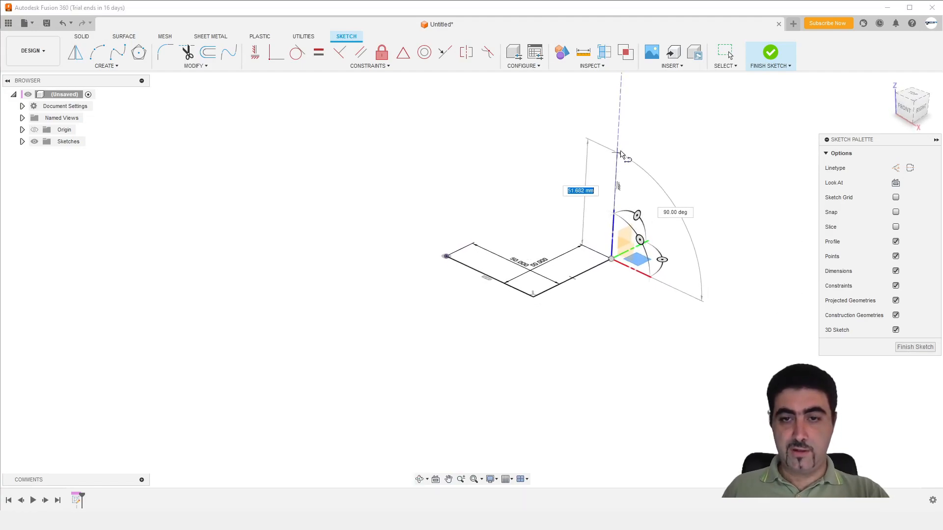
pyautogui.moveTo(620, 147)
pyautogui.mouseDown(button='middle')
pyautogui.moveTo(613, 145)
pyautogui.moveTo(611, 210)
pyautogui.moveTo(595, 211)
pyautogui.mouseUp(button='middle')
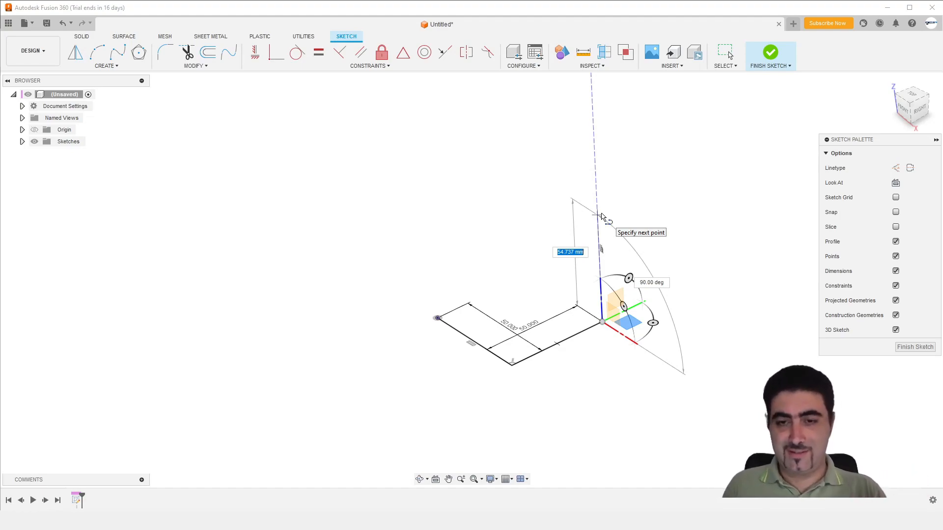
pyautogui.write('50')
pyautogui.press('Return')
pyautogui.press('Escape')
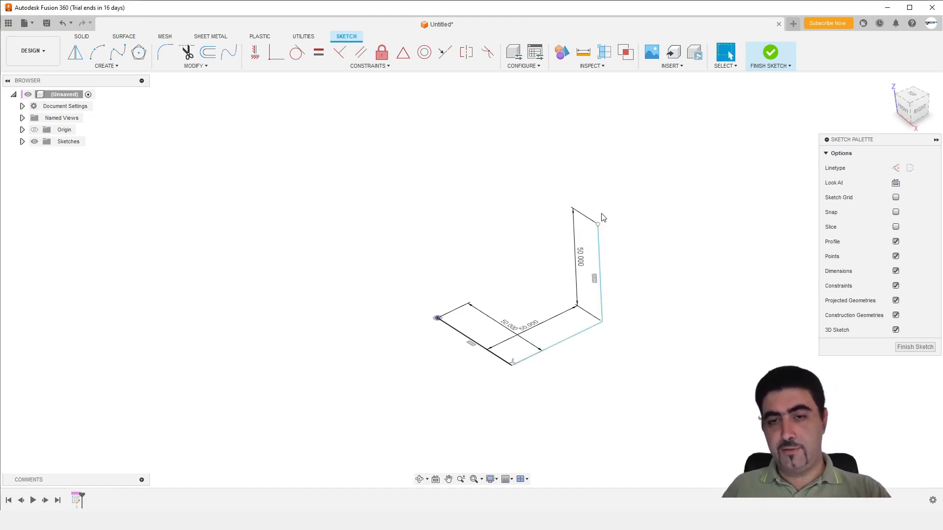
# Draw a 50 mm line from the upper end of the vertical line back along the negative Y direction
pyautogui.press('l')
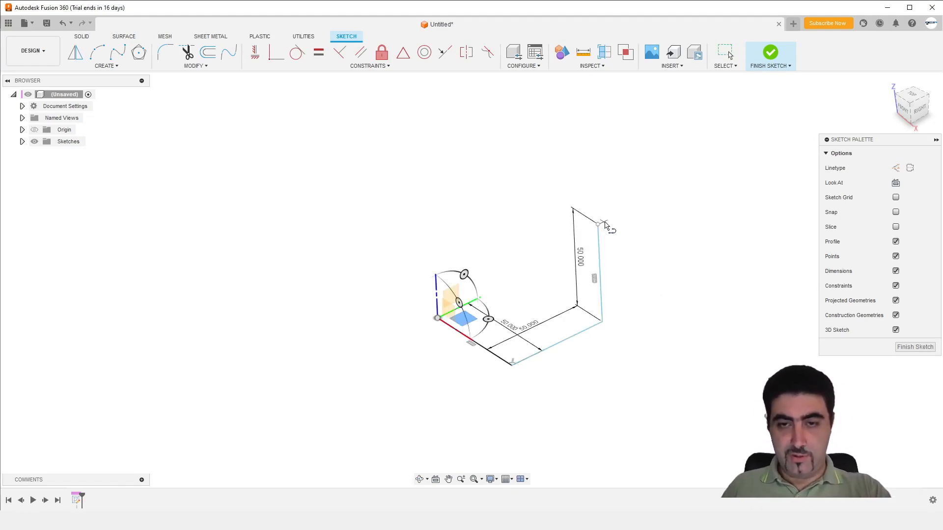
pyautogui.click(597, 224)
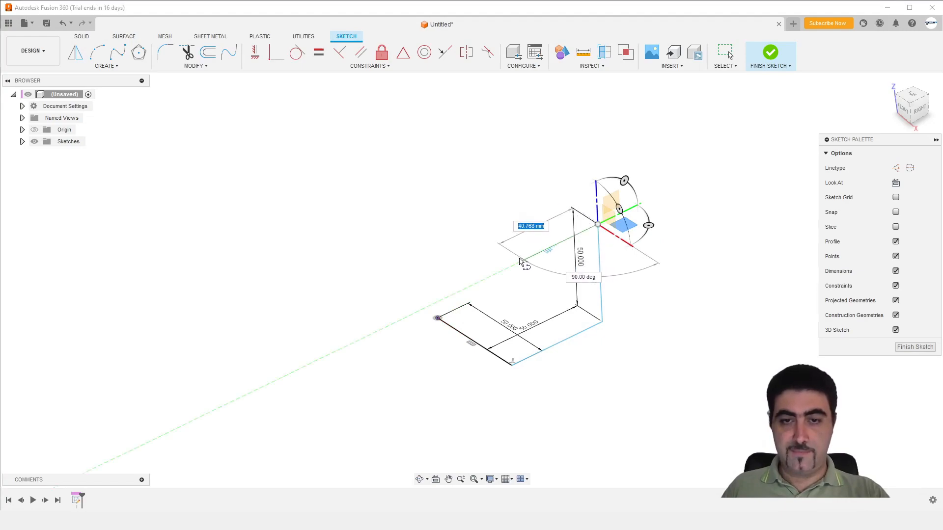
pyautogui.write('50')
pyautogui.press('Return')
pyautogui.press('Escape')
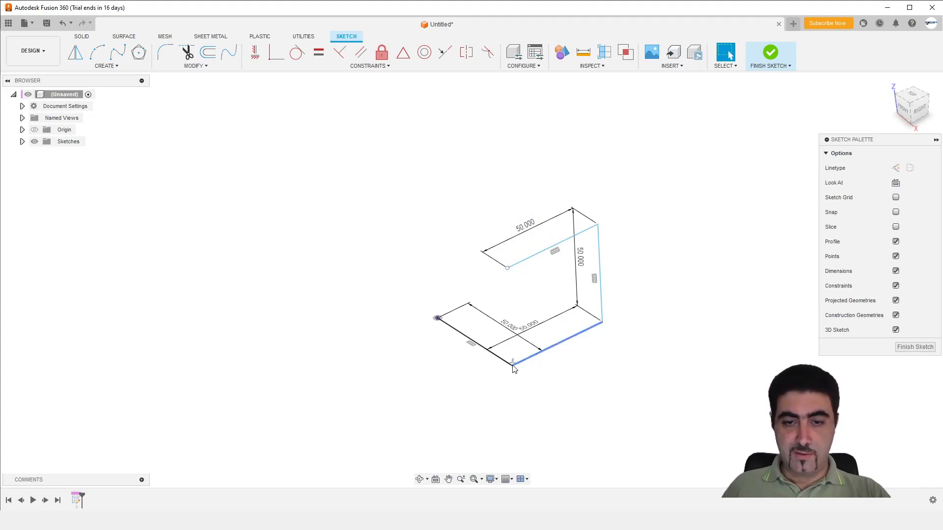
pyautogui.click(538, 253)
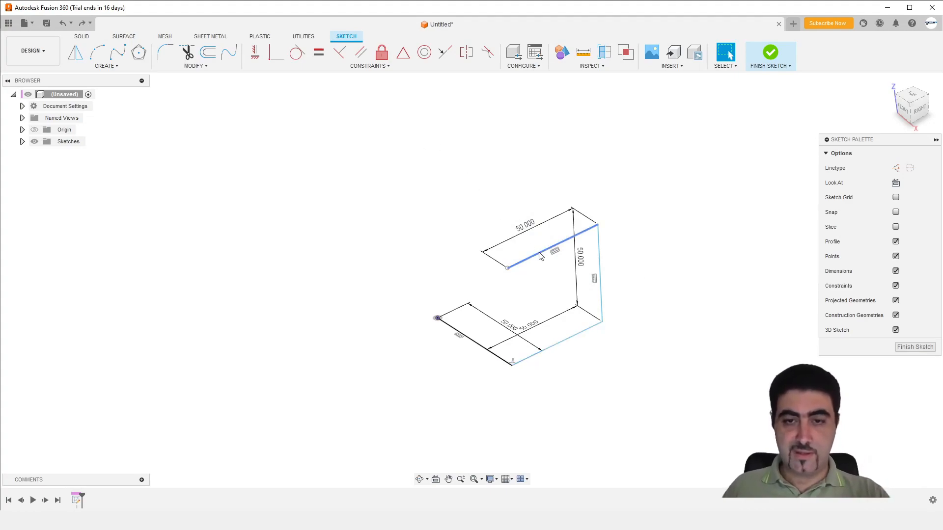
pyautogui.keyDown('ctrl'); pyautogui.click(602, 314); pyautogui.keyUp('ctrl')
pyautogui.keyDown('ctrl'); pyautogui.click(567, 347); pyautogui.keyUp('ctrl')
pyautogui.click(382, 52)
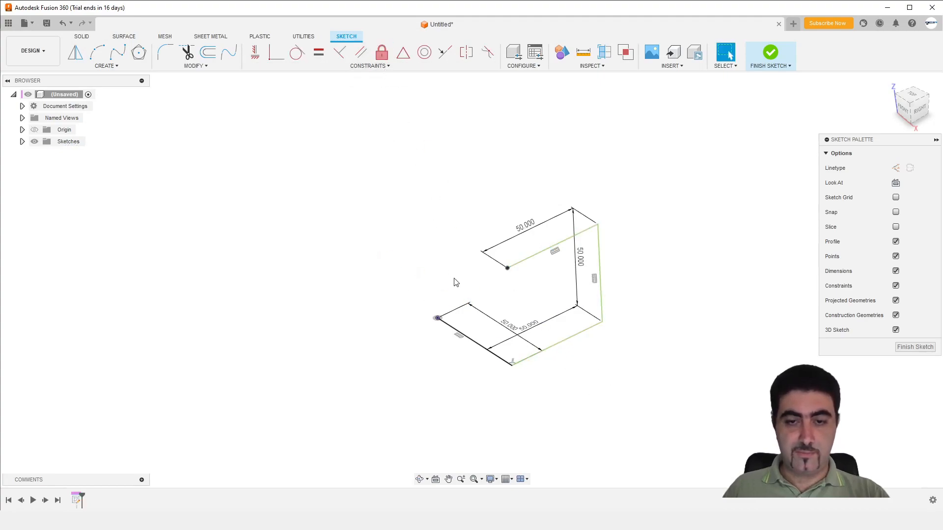
# Fillet the corner between the first and second path lines with a 10 mm radius
pyautogui.click(165, 55)
pyautogui.click(505, 366)
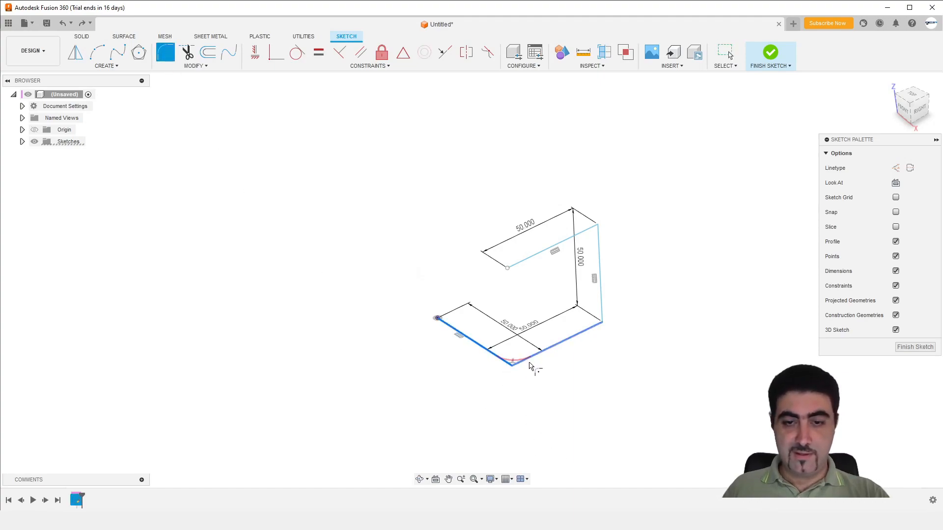
pyautogui.click(532, 354)
pyautogui.press('Return')
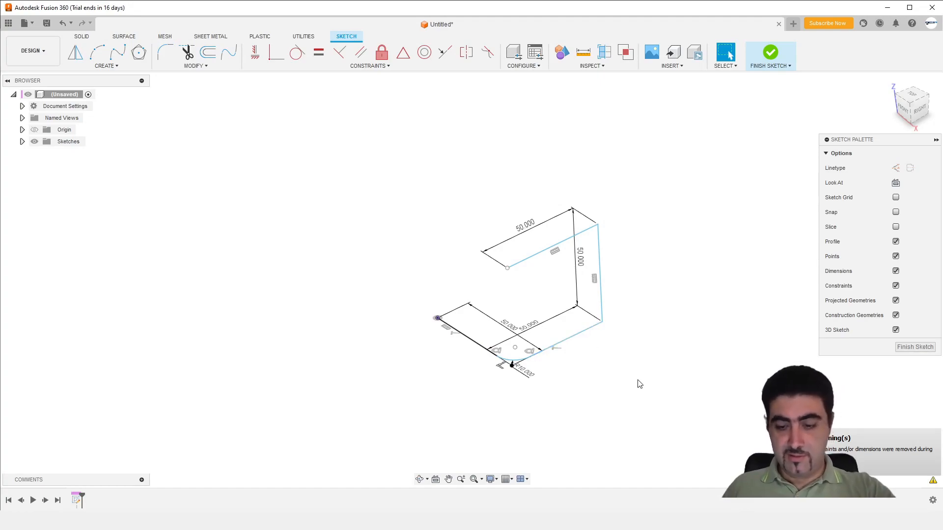
# Fillet the corners at both ends of the vertical line with a 10 mm radius and finish the 3D sketch
pyautogui.moveTo(638, 395); pyautogui.dragTo(633, 320, button='right')
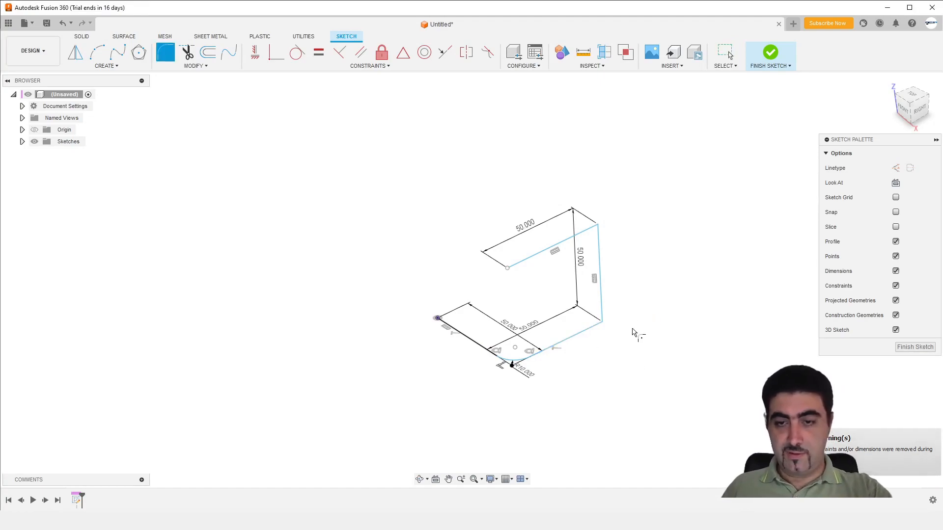
pyautogui.click(589, 328)
pyautogui.click(599, 304)
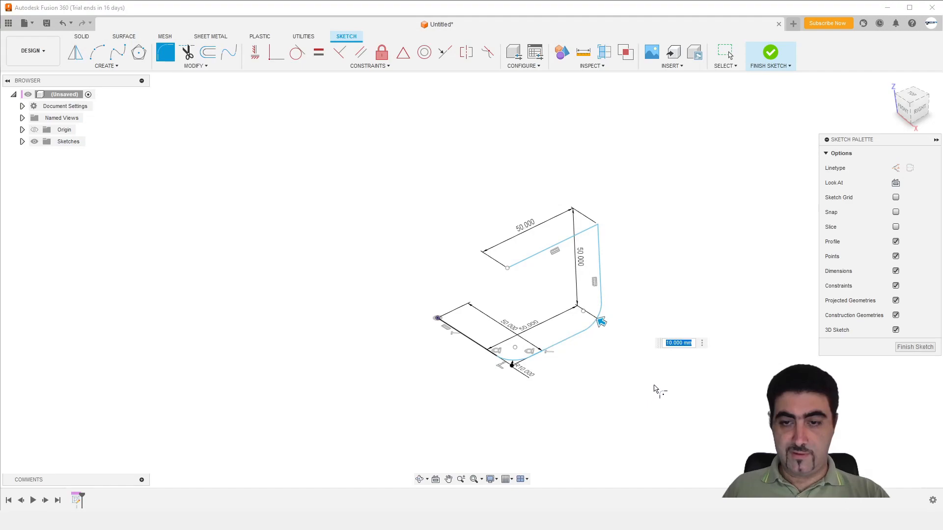
pyautogui.press('Return')
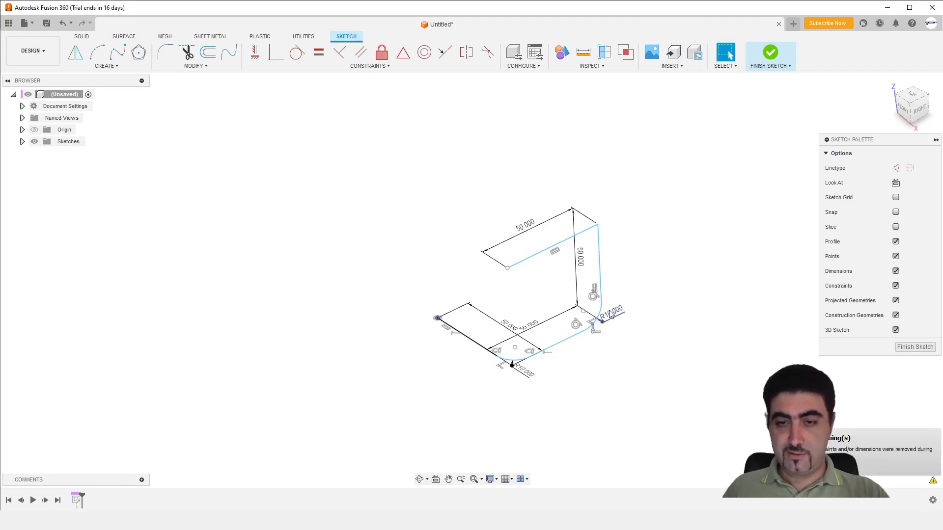
pyautogui.moveTo(682, 399); pyautogui.dragTo(677, 299, button='right')
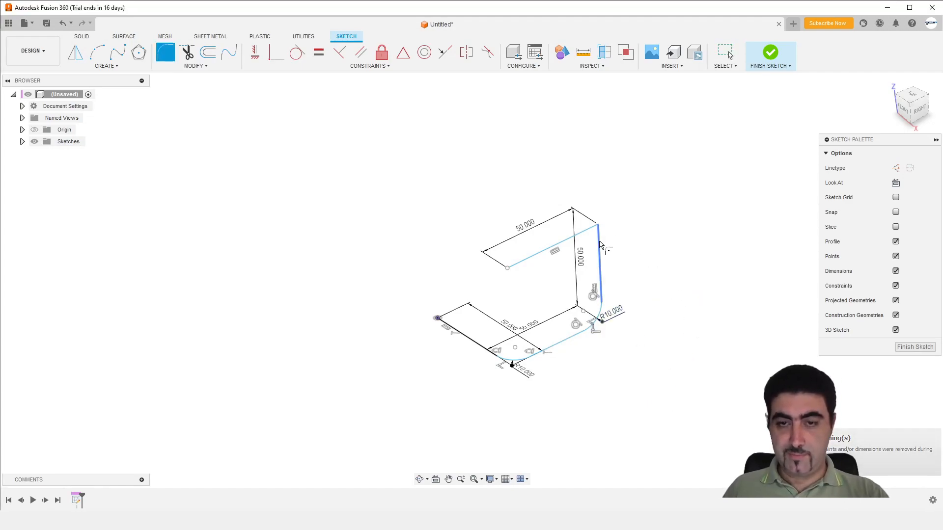
pyautogui.click(584, 234)
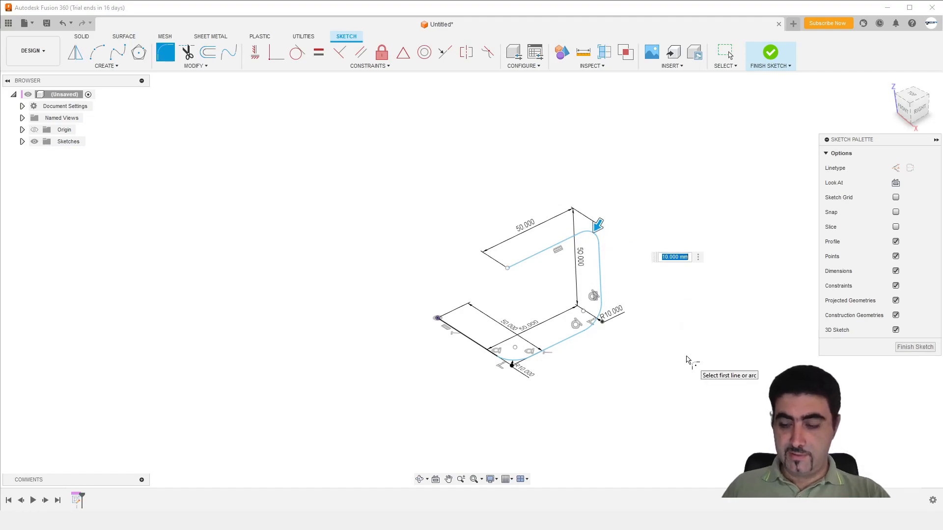
pyautogui.press('Return')
pyautogui.moveTo(626, 337)
pyautogui.keyDown('shift'); pyautogui.mouseDown(button='middle')
pyautogui.moveTo(616, 324)
pyautogui.moveTo(662, 357)
pyautogui.moveTo(668, 324)
pyautogui.mouseUp(button='middle'); pyautogui.keyUp('shift')
pyautogui.click(770, 52)
# Start a new sketch on the YZ plane at the start of the path
pyautogui.moveTo(666, 386)
pyautogui.keyDown('shift'); pyautogui.mouseDown(button='middle')
pyautogui.moveTo(597, 385)
pyautogui.moveTo(638, 395)
pyautogui.moveTo(646, 375)
pyautogui.moveTo(664, 405)
pyautogui.mouseUp(button='middle'); pyautogui.keyUp('shift')
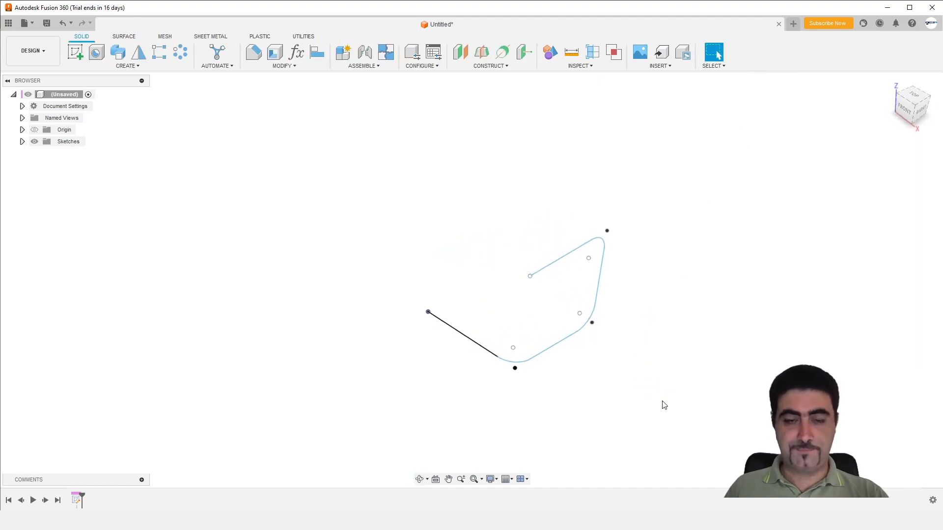
pyautogui.click(75, 52)
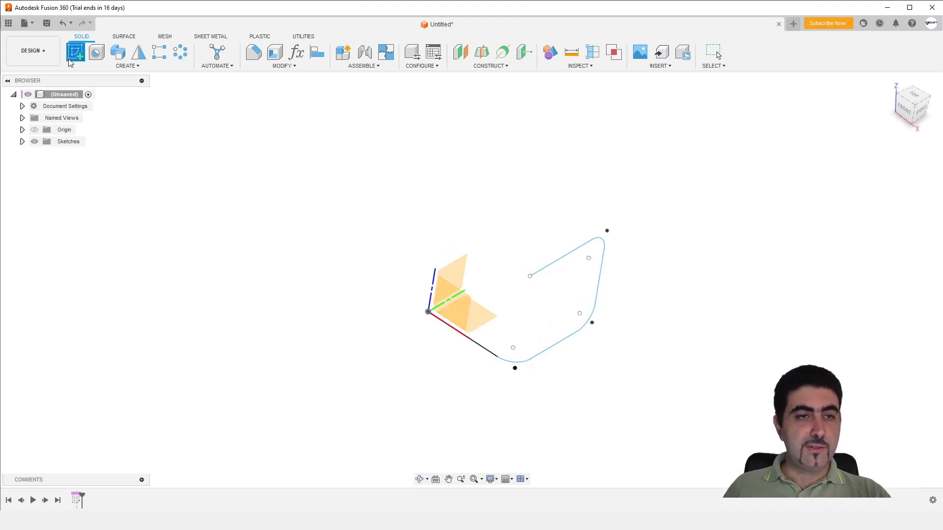
pyautogui.moveTo(371, 323)
pyautogui.mouseDown(button='middle')
pyautogui.moveTo(427, 261)
pyautogui.moveTo(399, 269)
pyautogui.mouseUp(button='middle')
pyautogui.keyDown('shift'); pyautogui.moveTo(398, 268); pyautogui.dragTo(473, 309, button='middle'); pyautogui.keyUp('shift')
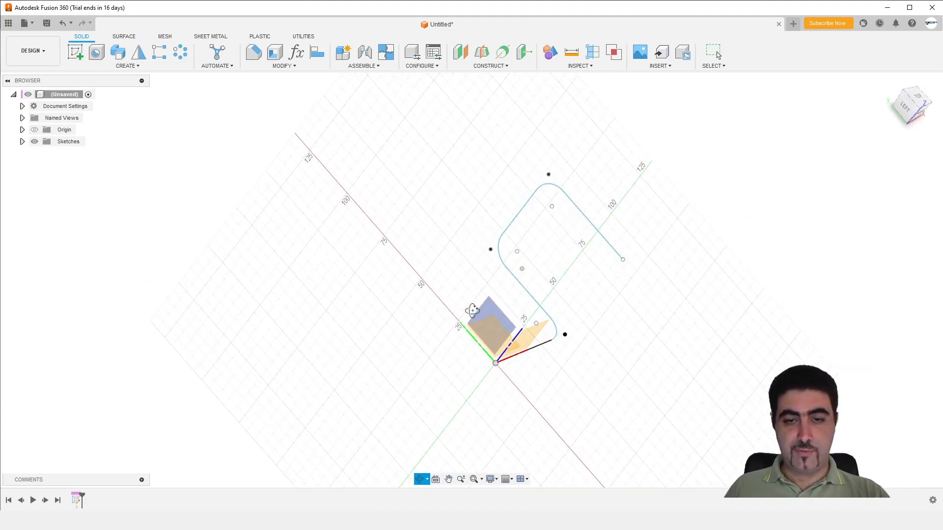
pyautogui.click(497, 330)
pyautogui.scroll(-4, 485, 284)
pyautogui.scroll(10, 478, 279)
pyautogui.press('c')
pyautogui.click(482, 285)
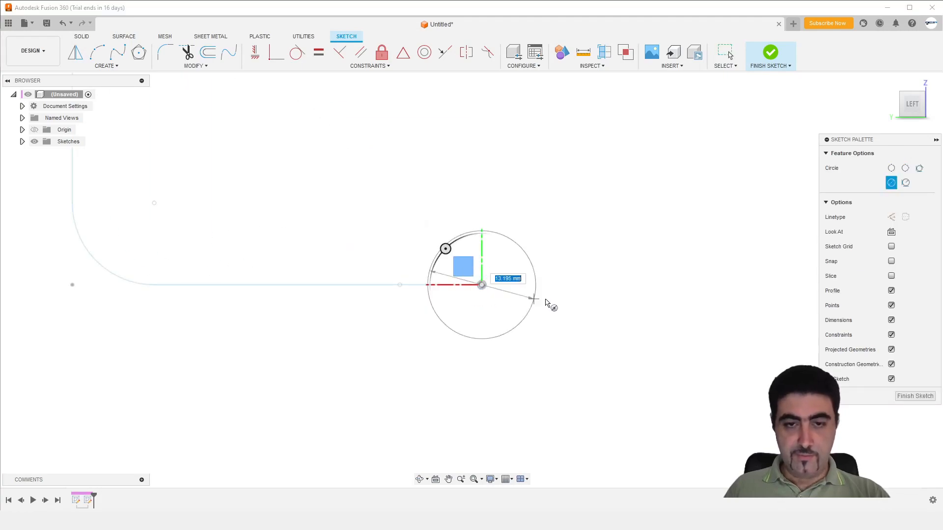
pyautogui.press('Escape')
# Turn off 3D Sketch and draw a circle centred on the origin, dimensioned to a 10 mm diameter
pyautogui.click(896, 331)
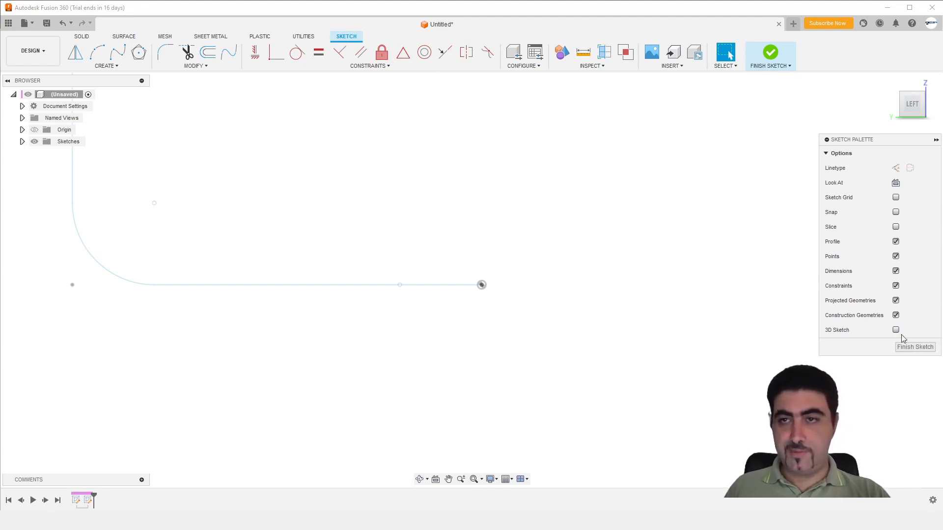
pyautogui.press('c')
pyautogui.click(482, 285)
pyautogui.press('d')
pyautogui.click(551, 261)
pyautogui.click(580, 200)
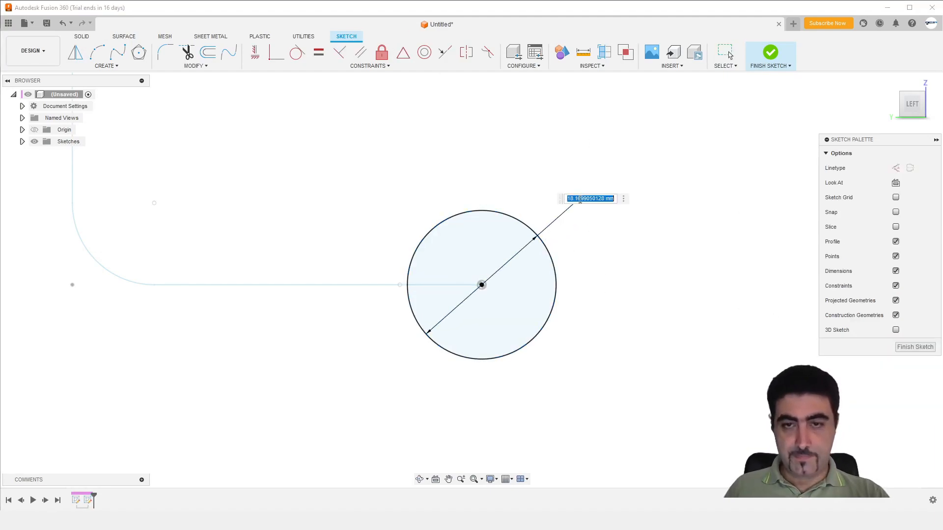
pyautogui.write('10')
pyautogui.press('Return')
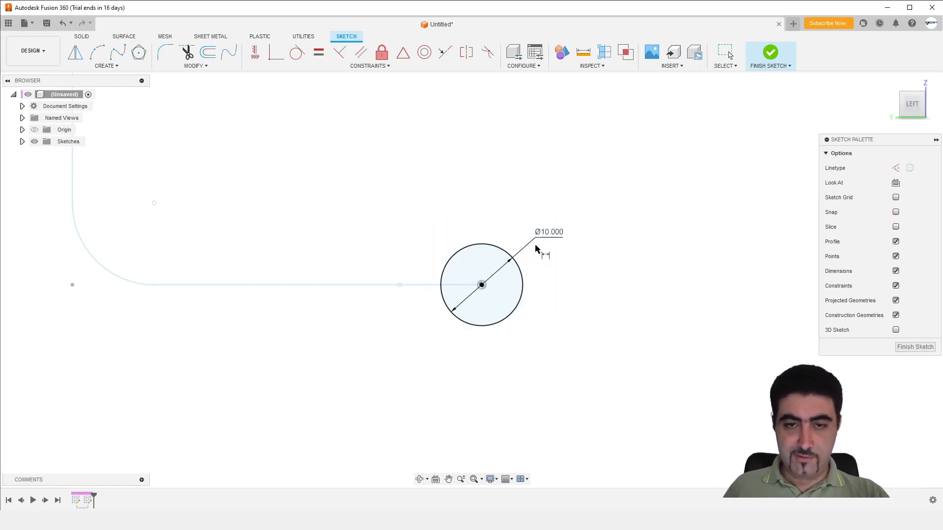
pyautogui.press('Escape')
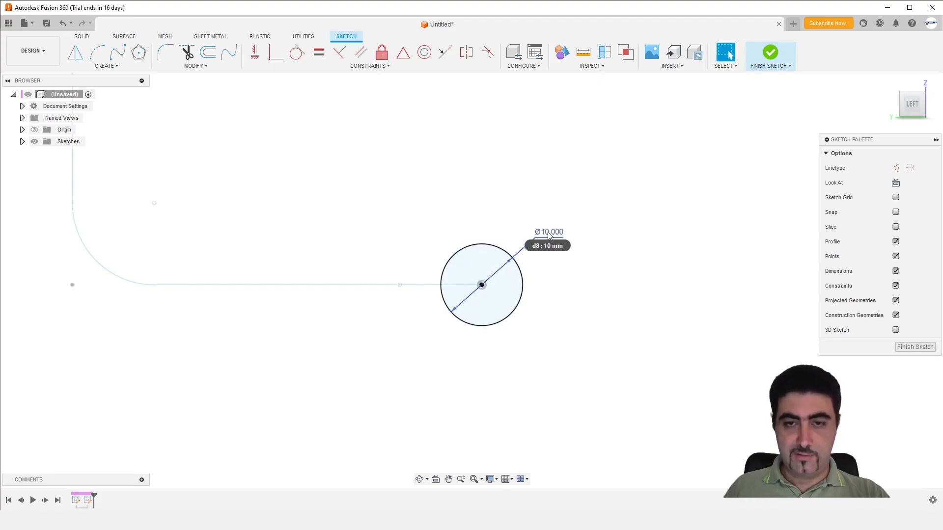
# Draw a smaller concentric circle of about 7 mm diameter inside the 10 mm circle
pyautogui.press('c')
pyautogui.click(481, 285)
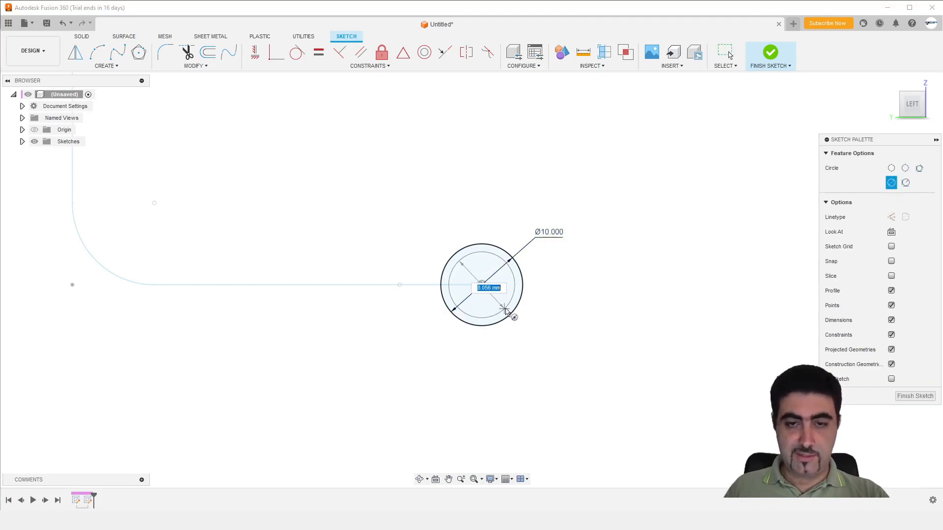
pyautogui.click(501, 305)
pyautogui.press('Escape')
# Dimension the inner circle's diameter with the expression d8-5
pyautogui.scroll(-2, 547, 312)
pyautogui.press('d')
pyautogui.scroll(2, 540, 301)
pyautogui.click(508, 292)
pyautogui.click(543, 254)
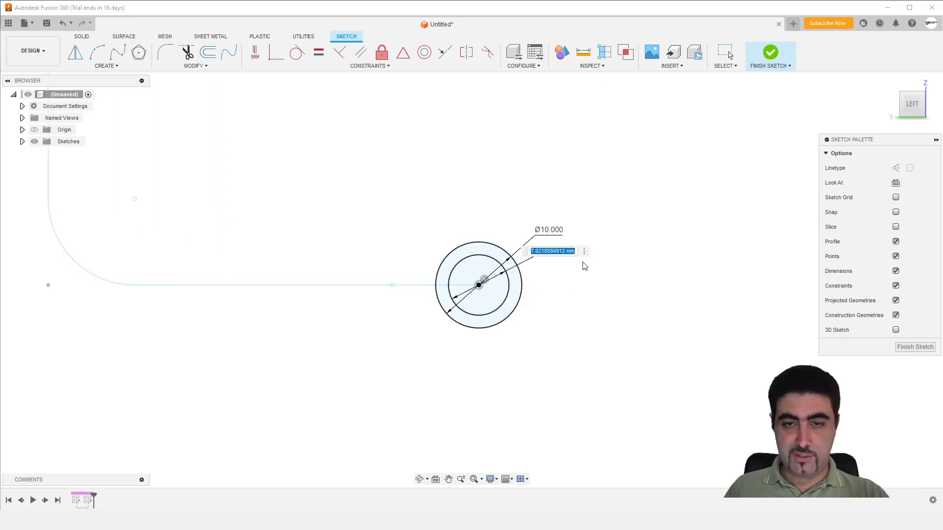
pyautogui.write('d8-')
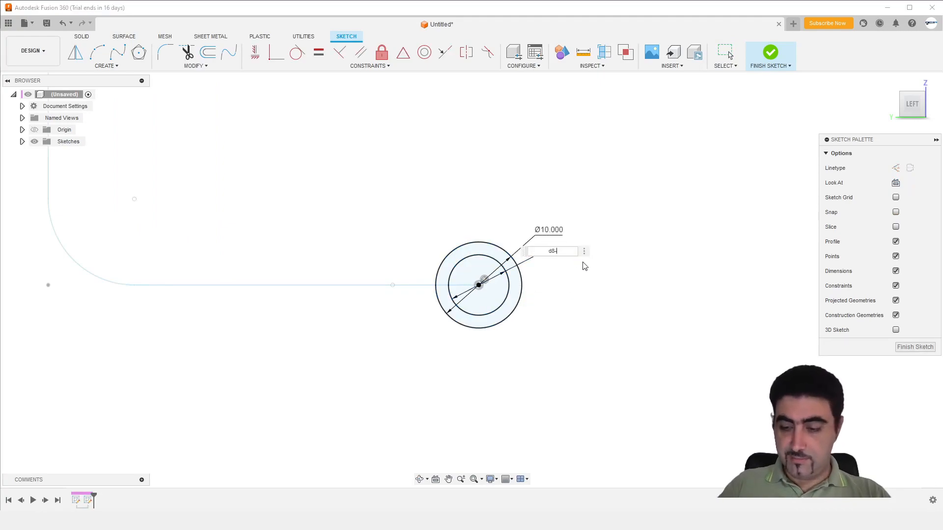
pyautogui.write('5')
pyautogui.press('Return')
pyautogui.press('Escape')
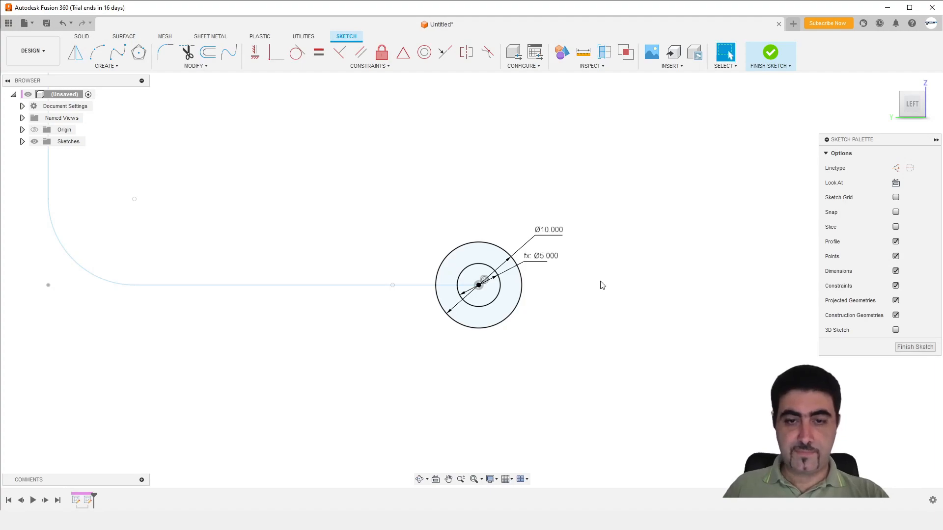
# Finish the sketch containing the concentric-circle tube profile
pyautogui.scroll(3, 598, 301)
pyautogui.scroll(-3, 301, 260)
pyautogui.scroll(3, 302, 261)
pyautogui.scroll(2, 580, 296)
pyautogui.scroll(-4, 581, 295)
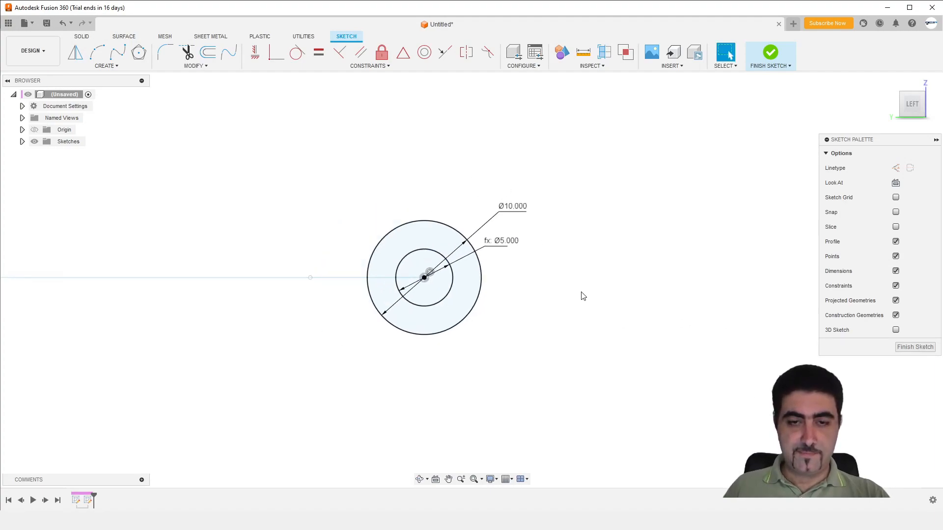
pyautogui.click(770, 53)
# Sweep the ring between the two circles along the chained 3D path as a new body, with a distance of 1.000 and perpendicular orientation
pyautogui.scroll(-2, 671, 288)
pyautogui.scroll(-1, 671, 288)
pyautogui.moveTo(534, 290)
pyautogui.mouseDown(button='middle')
pyautogui.moveTo(515, 316)
pyautogui.moveTo(538, 317)
pyautogui.mouseUp(button='middle')
pyautogui.moveTo(537, 317)
pyautogui.keyDown('shift'); pyautogui.mouseDown(button='middle')
pyautogui.moveTo(482, 365)
pyautogui.moveTo(484, 349)
pyautogui.moveTo(506, 385)
pyautogui.moveTo(516, 364)
pyautogui.moveTo(464, 360)
pyautogui.moveTo(476, 349)
pyautogui.moveTo(488, 376)
pyautogui.moveTo(484, 394)
pyautogui.mouseUp(button='middle'); pyautogui.keyUp('shift')
pyautogui.click(117, 52)
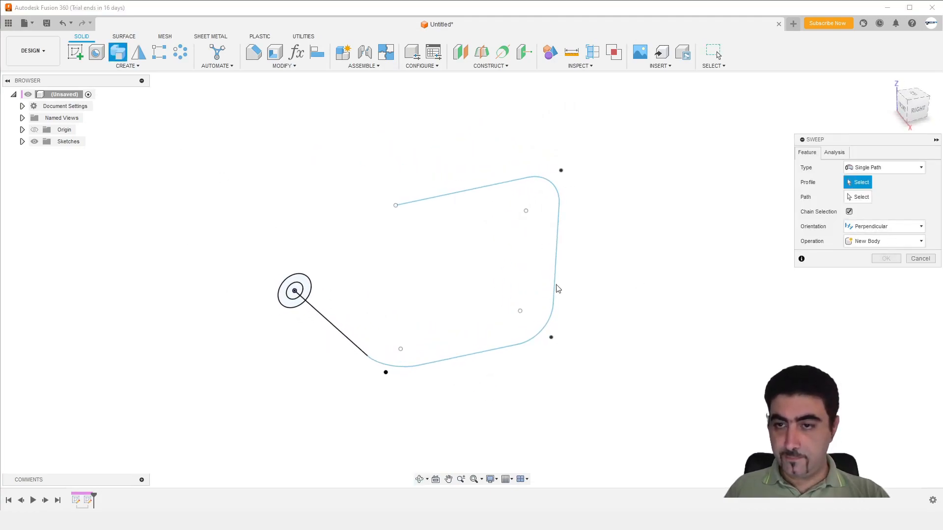
pyautogui.click(305, 288)
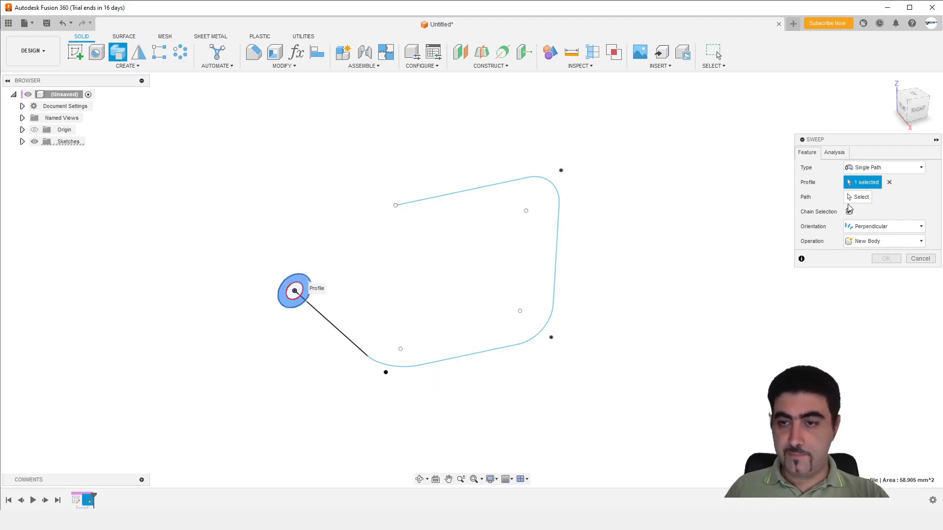
pyautogui.click(858, 197)
pyautogui.click(351, 333)
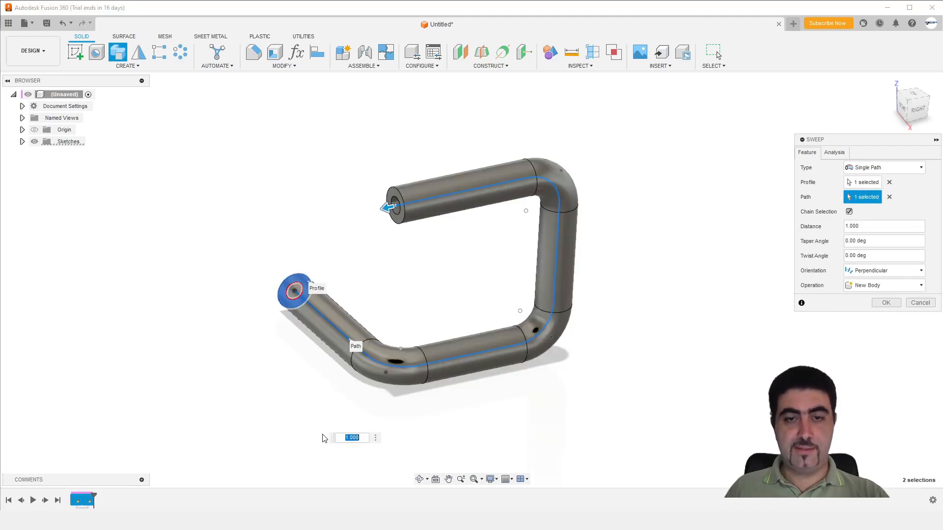
pyautogui.scroll(4, 612, 381)
pyautogui.scroll(-5, 665, 372)
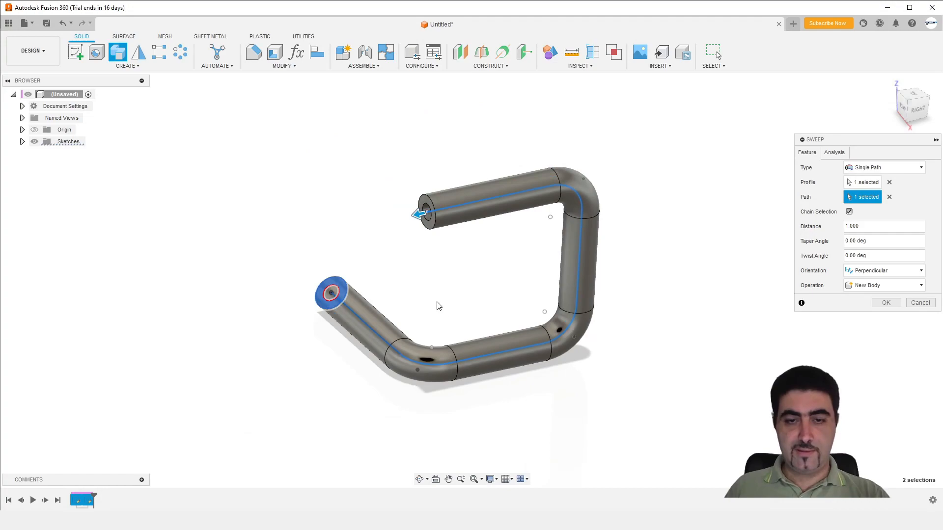
pyautogui.keyDown('shift'); pyautogui.moveTo(437, 306); pyautogui.dragTo(434, 331, button='middle'); pyautogui.keyUp('shift')
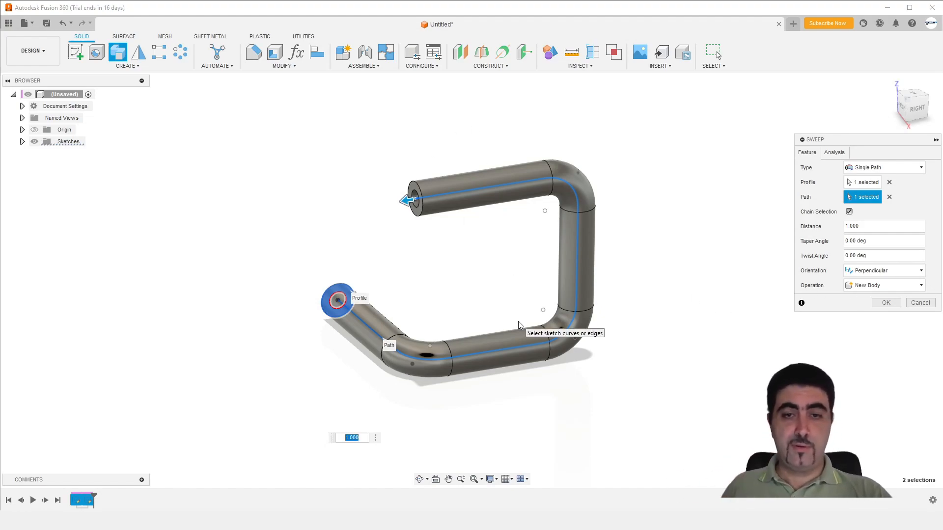
pyautogui.moveTo(448, 301)
pyautogui.keyDown('shift'); pyautogui.mouseDown(button='middle')
pyautogui.moveTo(535, 301)
pyautogui.moveTo(575, 322)
pyautogui.moveTo(417, 293)
pyautogui.moveTo(442, 315)
pyautogui.mouseUp(button='middle'); pyautogui.keyUp('shift')
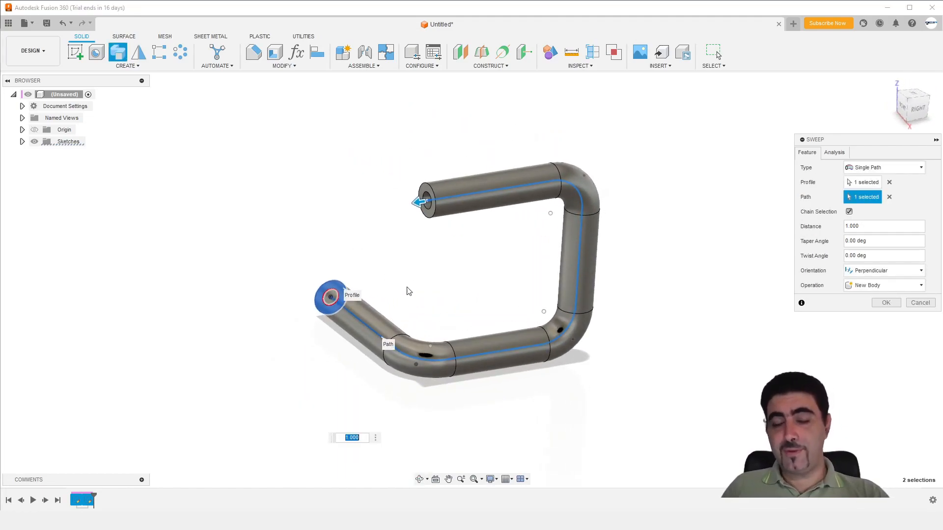
pyautogui.moveTo(494, 333)
pyautogui.keyDown('shift'); pyautogui.mouseDown(button='middle')
pyautogui.moveTo(460, 331)
pyautogui.moveTo(490, 331)
pyautogui.moveTo(484, 336)
pyautogui.mouseUp(button='middle'); pyautogui.keyUp('shift')
pyautogui.click(886, 302)
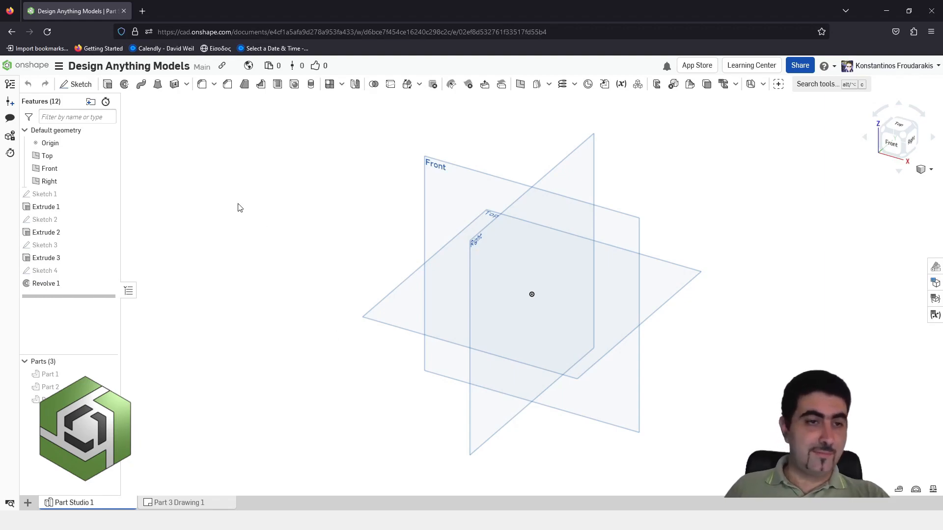
# Switch to Onshape, start a sketch on the Top plane and enable the display of constraints
pyautogui.click(76, 84)
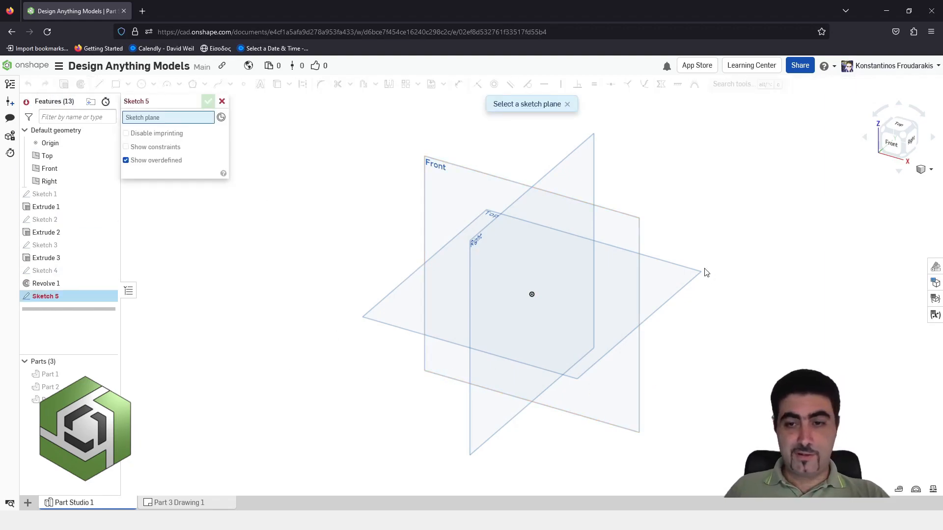
pyautogui.click(697, 278)
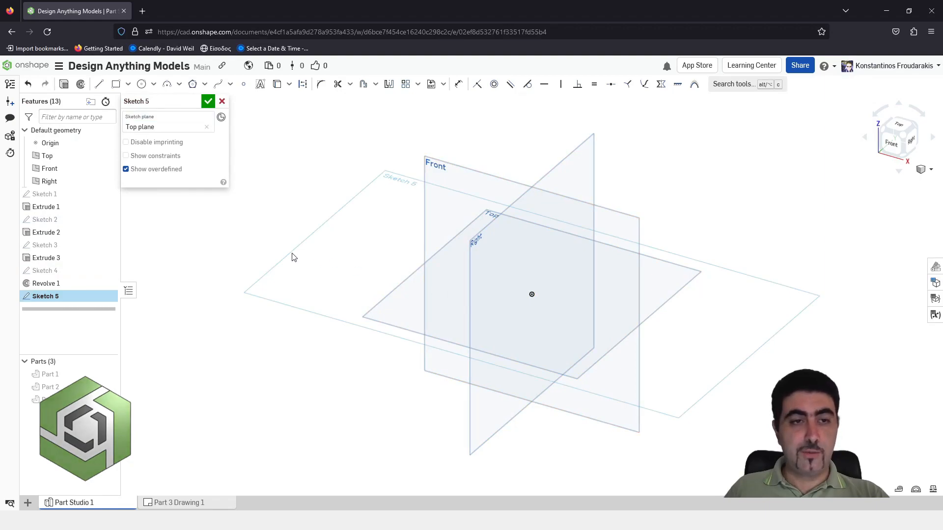
pyautogui.click(127, 155)
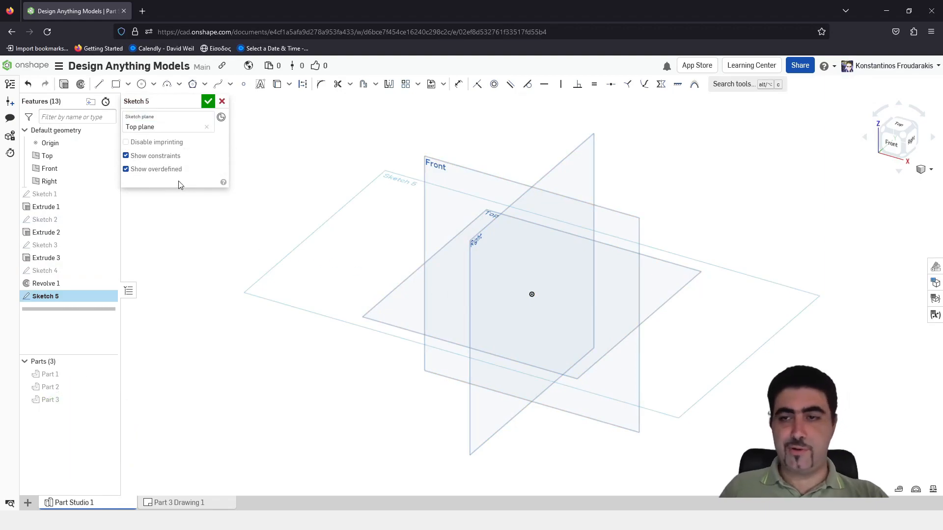
# Draw a horizontal line of length 50 from the origin and a perpendicular line of length 50 from its end
pyautogui.press('l')
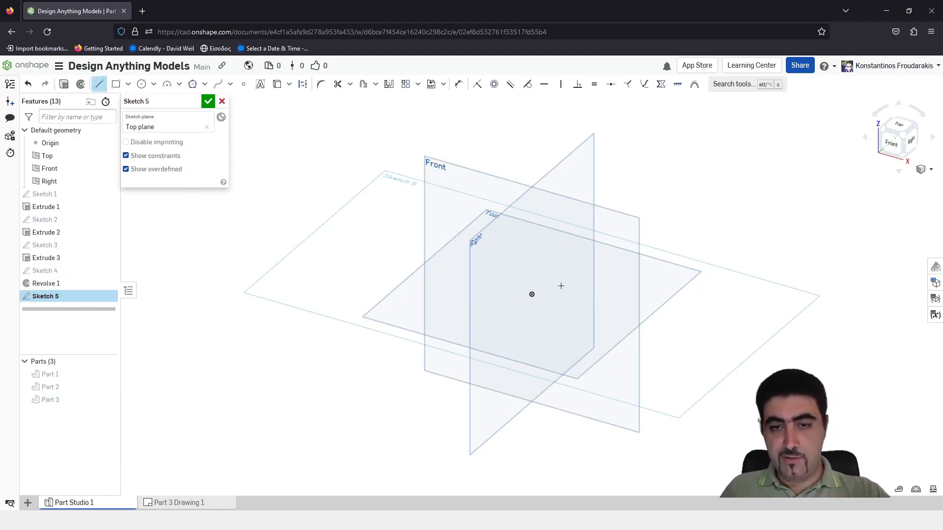
pyautogui.click(532, 294)
pyautogui.click(598, 314)
pyautogui.write('50')
pyautogui.press('Return')
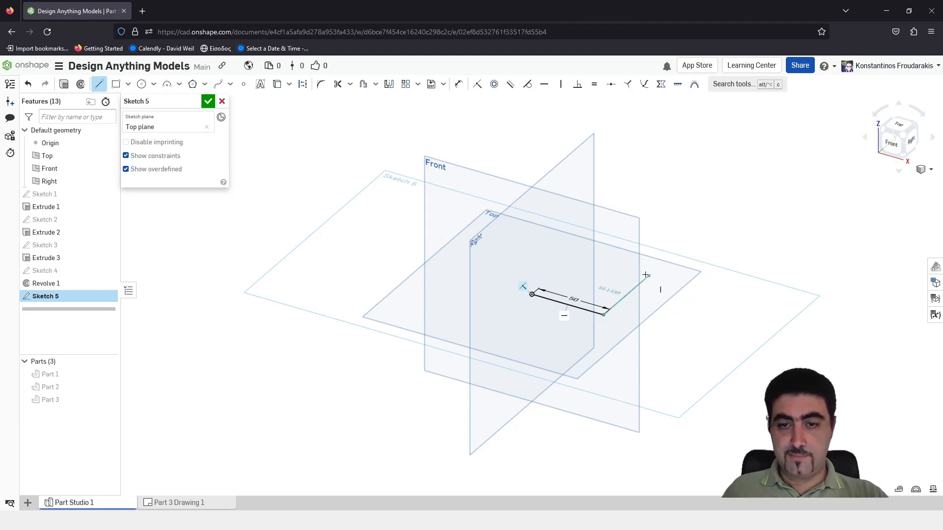
pyautogui.write('50')
pyautogui.press('Return')
pyautogui.press('Escape')
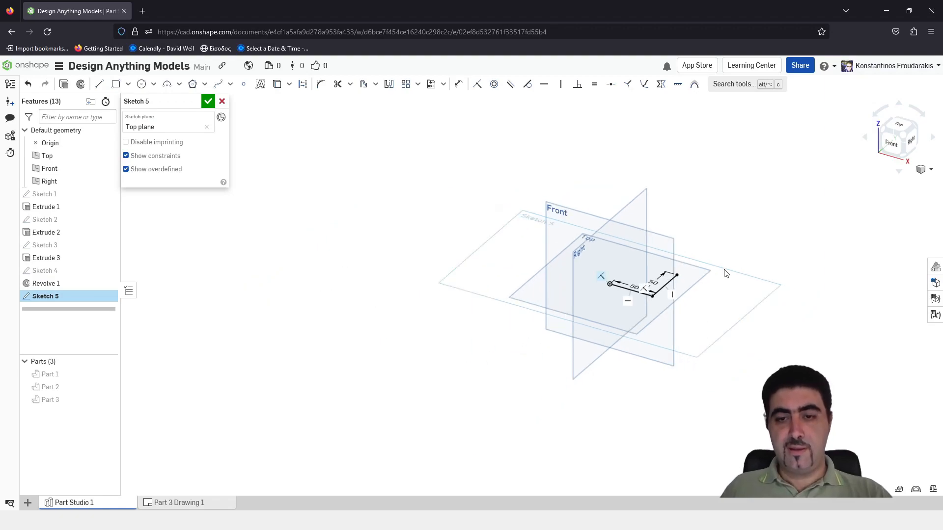
# Fillet the corner between the two 50-long lines with a radius of 10
pyautogui.scroll(3, 723, 269)
pyautogui.scroll(2, 588, 404)
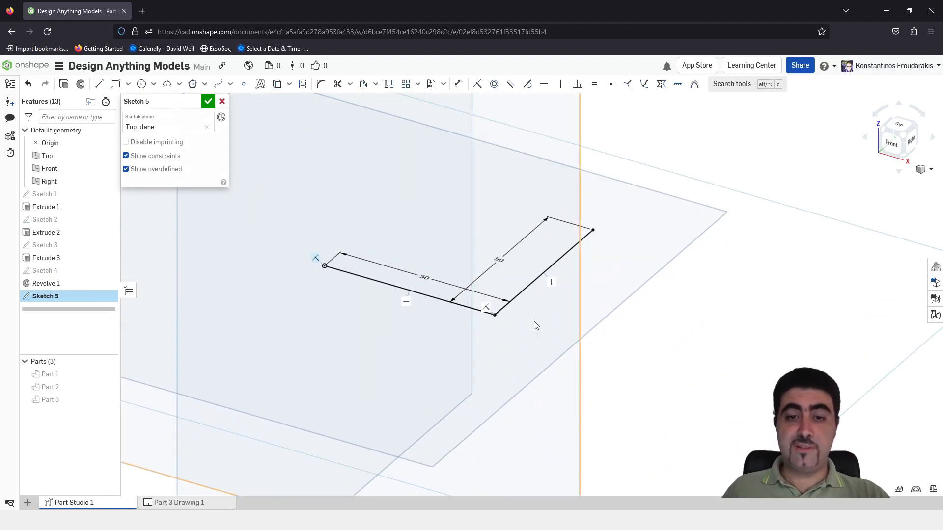
pyautogui.scroll(-3, 550, 402)
pyautogui.scroll(2, 514, 162)
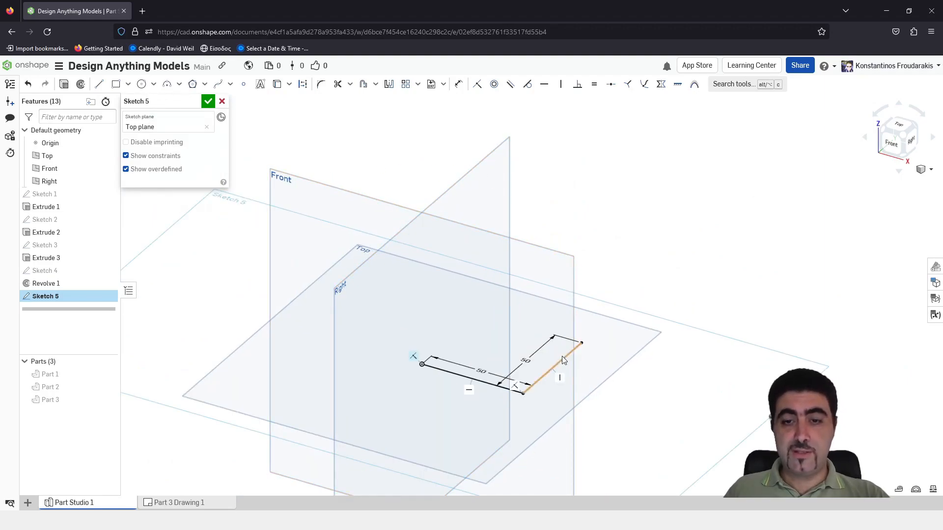
pyautogui.scroll(-2, 550, 165)
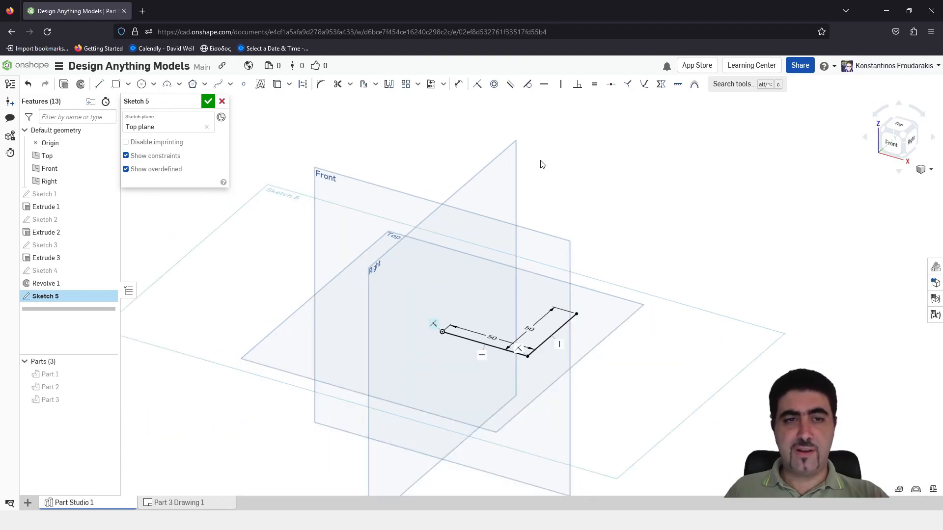
pyautogui.click(321, 84)
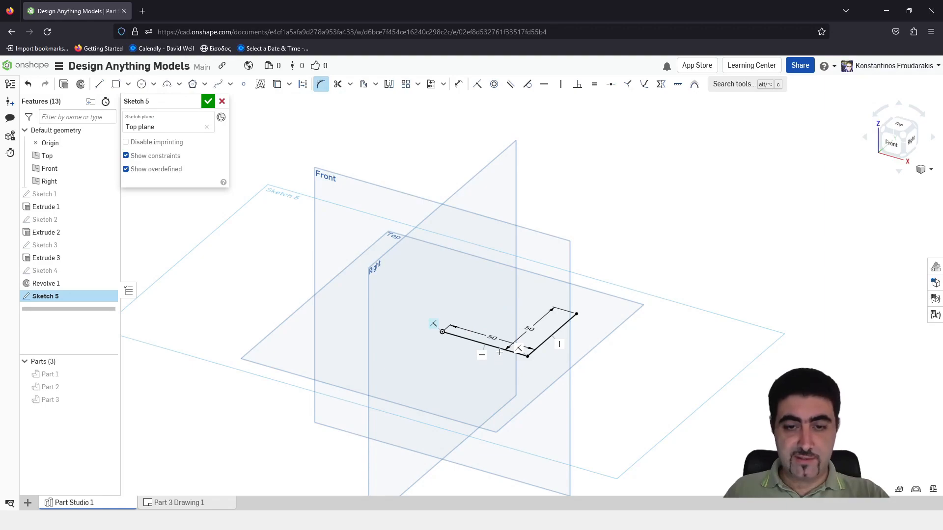
pyautogui.click(526, 353)
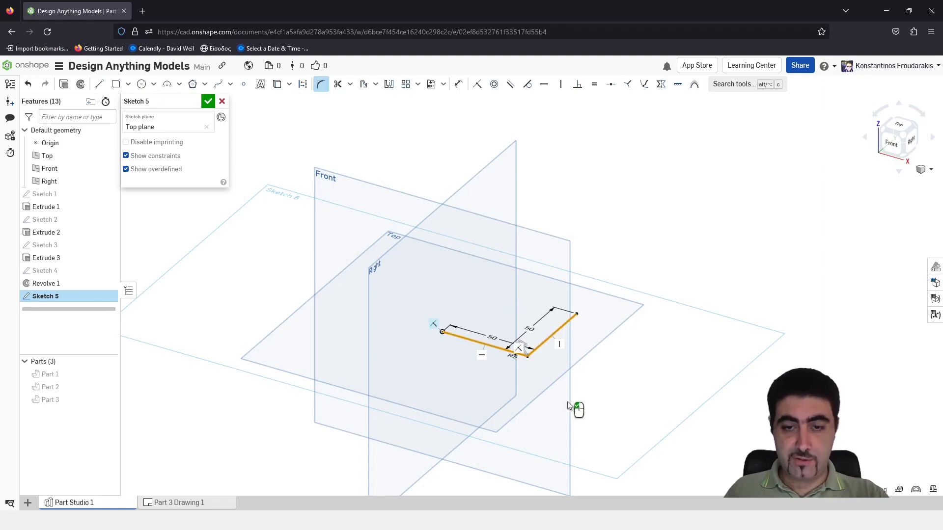
pyautogui.scroll(8, 512, 380)
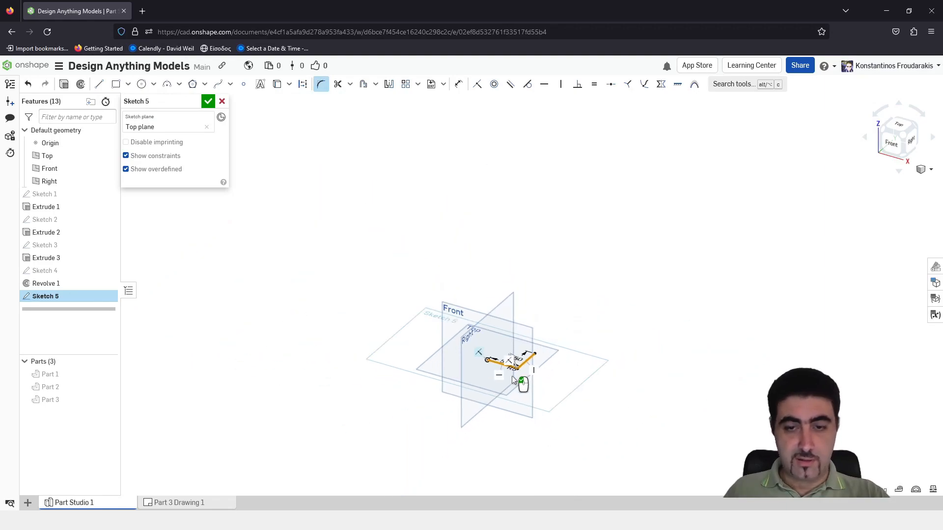
pyautogui.click(513, 324)
pyautogui.write('10')
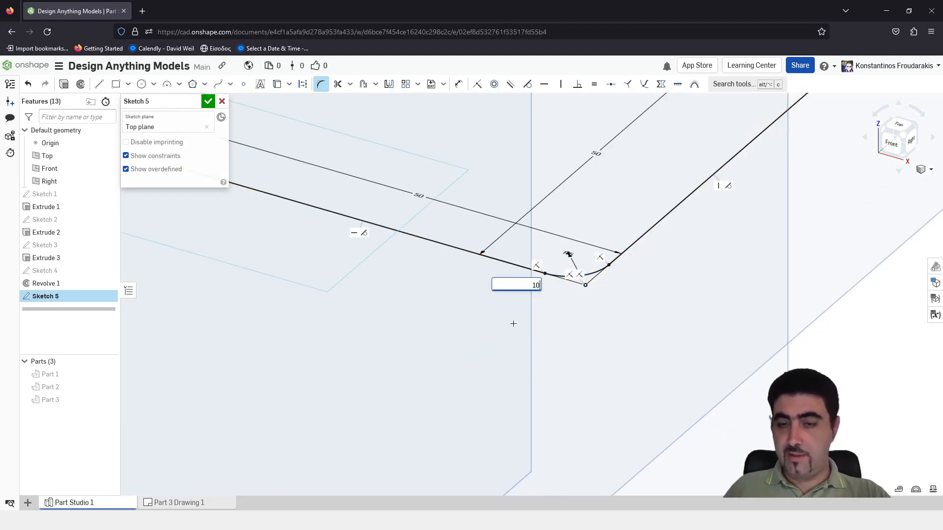
pyautogui.press('Return')
# Move the fillet's radius dimension clear of the path lines and finish the sketch
pyautogui.scroll(-5, 514, 333)
pyautogui.scroll(4, 526, 324)
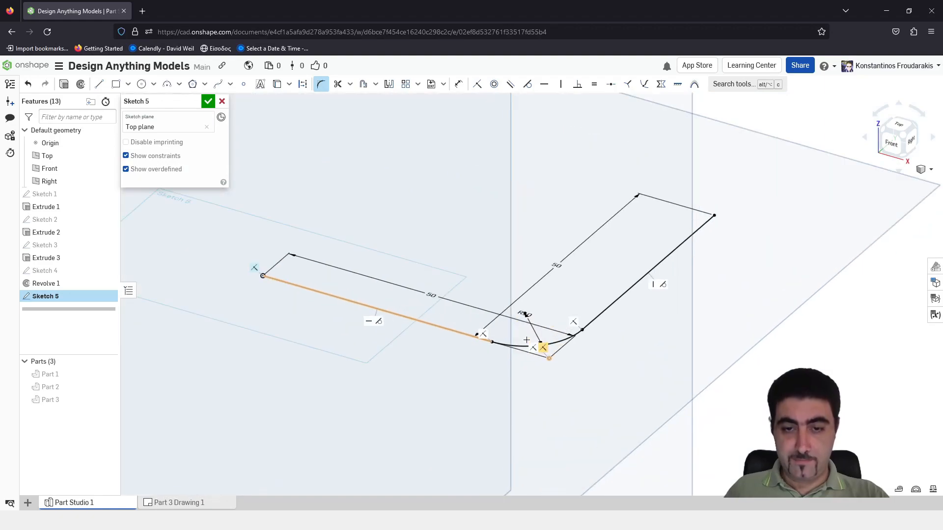
pyautogui.moveTo(521, 349); pyautogui.dragTo(505, 445)
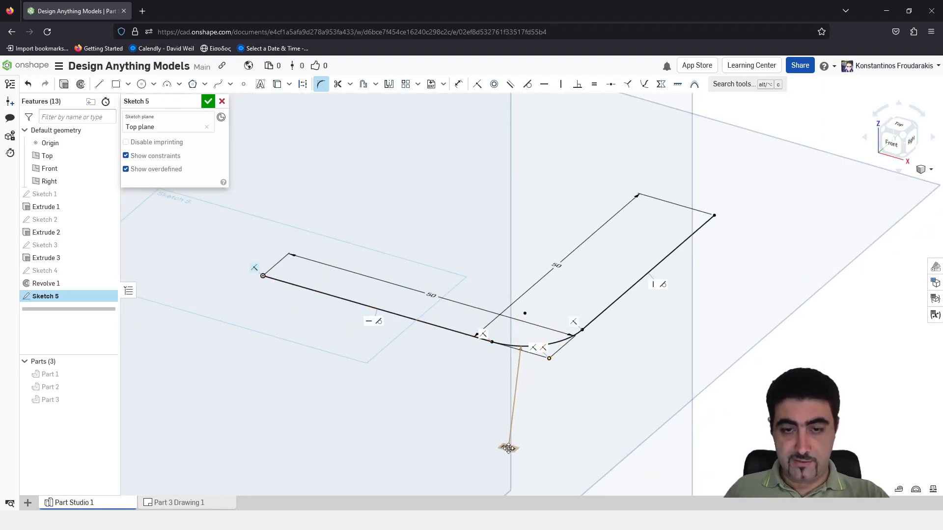
pyautogui.scroll(-3, 466, 417)
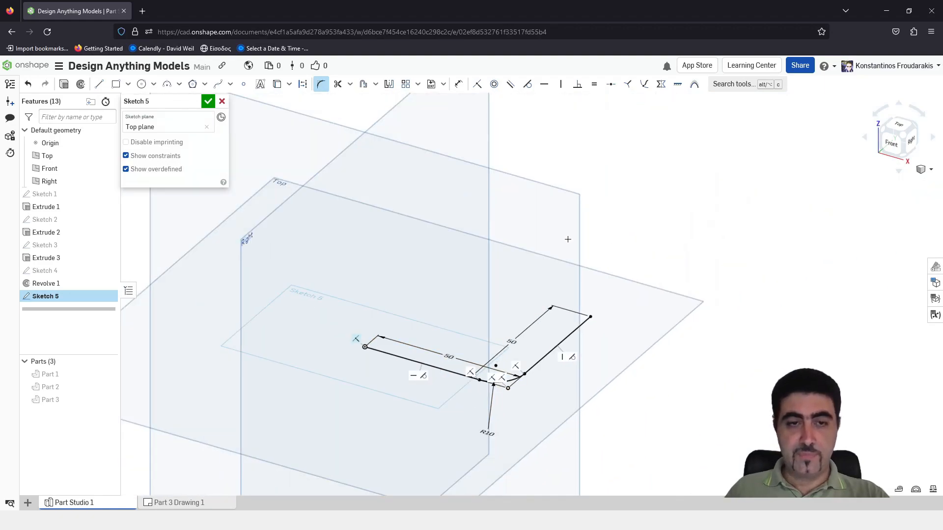
pyautogui.scroll(-3, 567, 240)
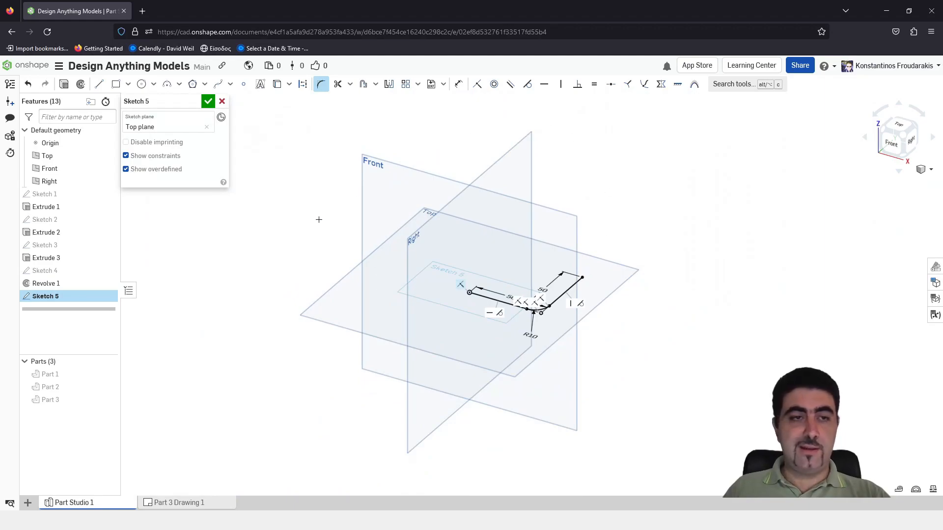
pyautogui.click(207, 104)
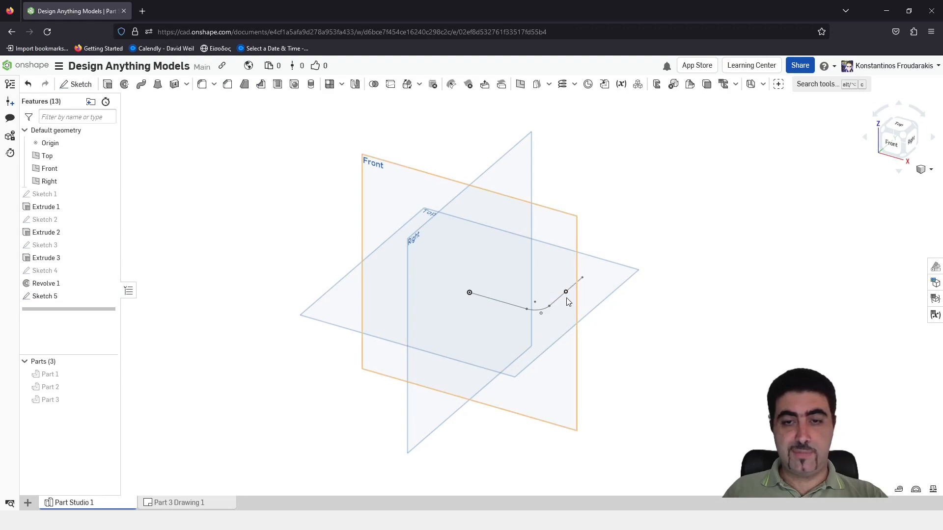
# Create a line-angle plane at 0 degrees through the path's second straight line, referenced to the Right plane
pyautogui.click(520, 85)
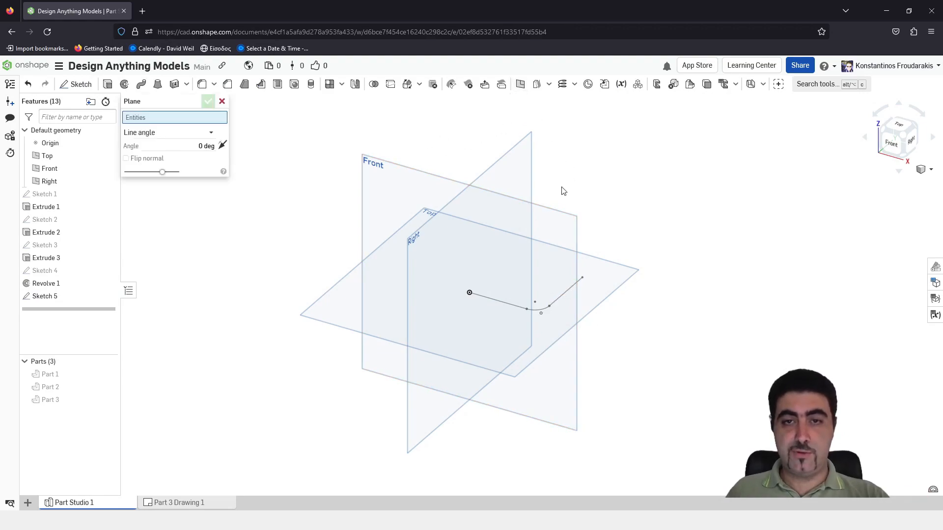
pyautogui.click(563, 296)
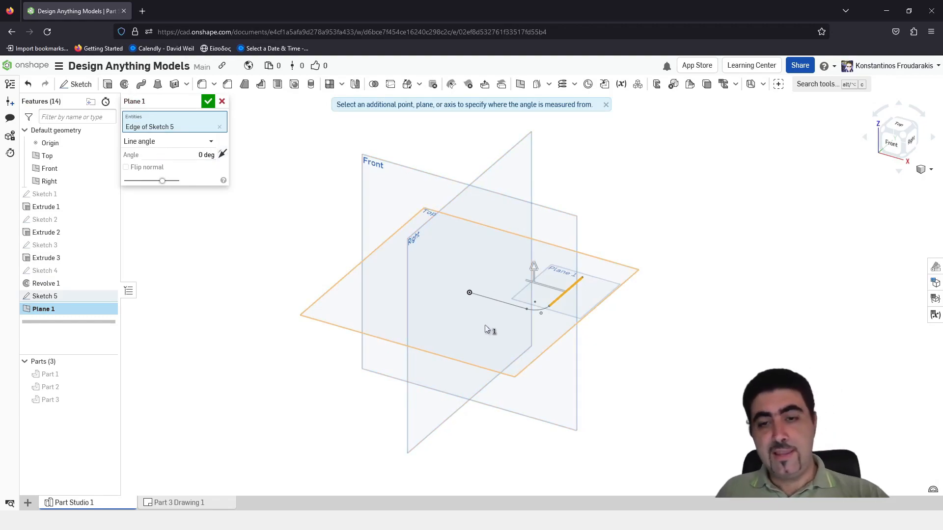
pyautogui.click(512, 145)
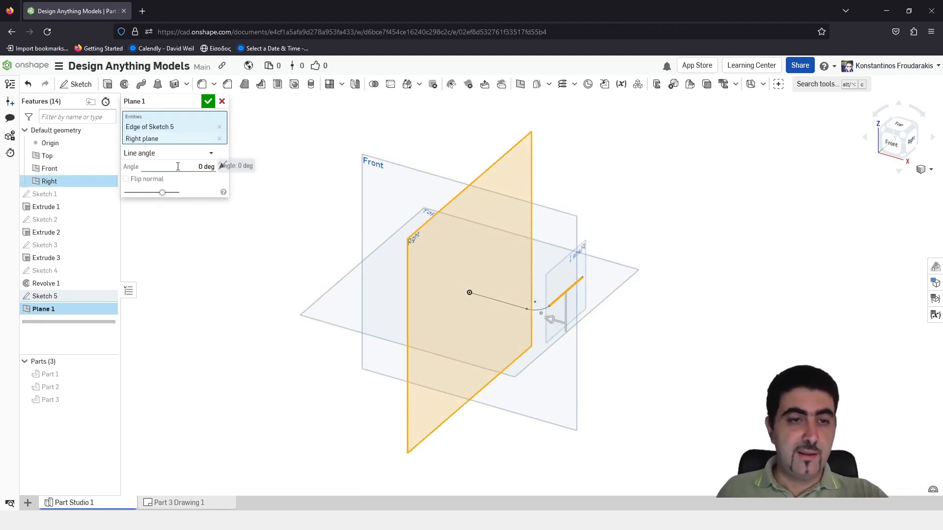
pyautogui.click(209, 101)
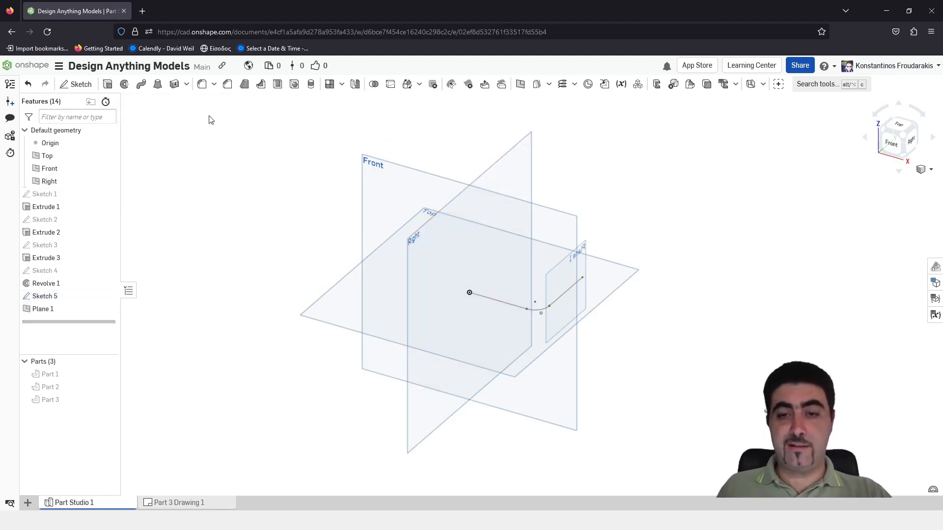
# Start a new sketch on the newly created plane along the path's second line
pyautogui.moveTo(589, 253); pyautogui.dragTo(567, 253, button='right')
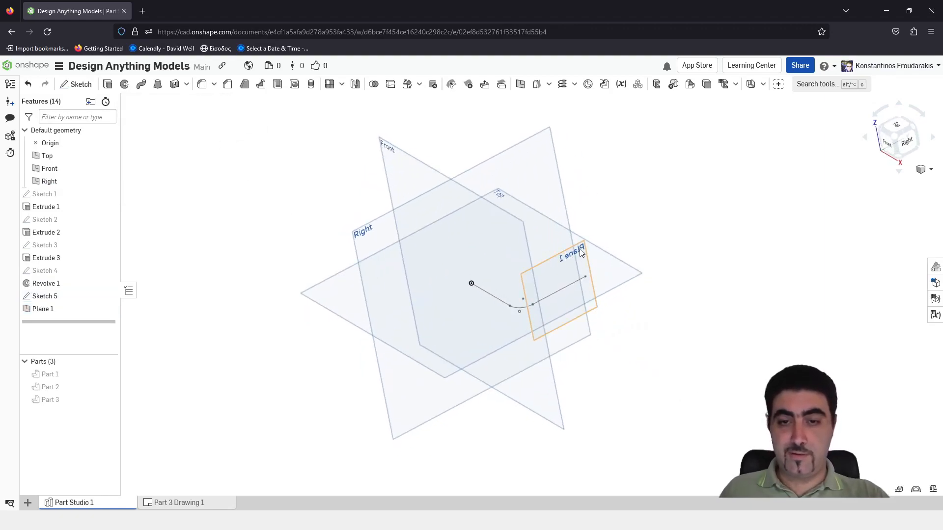
pyautogui.click(580, 255)
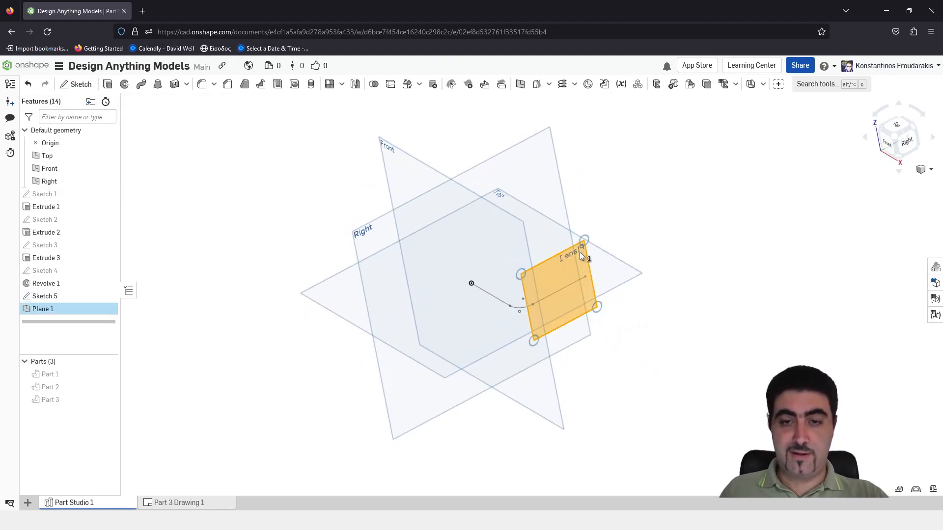
pyautogui.click(75, 84)
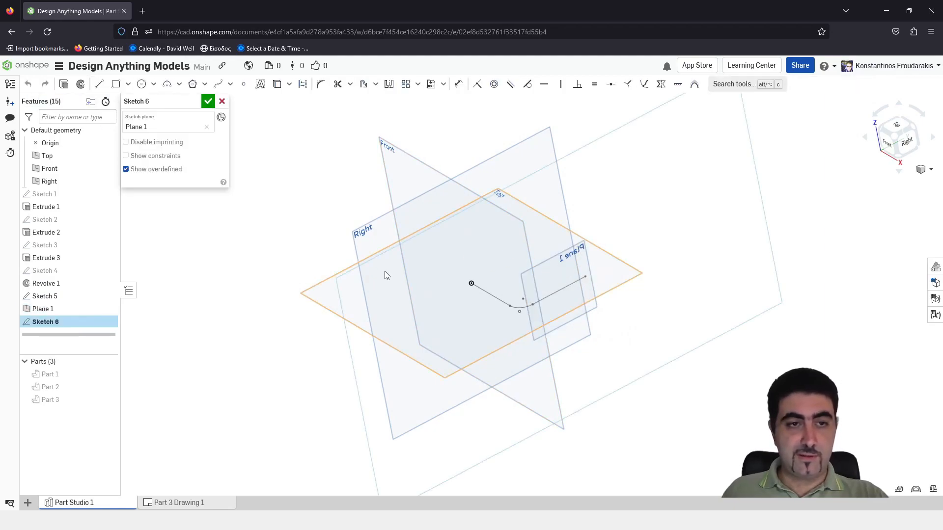
# Draw a vertical line of length 50 upward from the free end of the existing path
pyautogui.press('l')
pyautogui.click(585, 276)
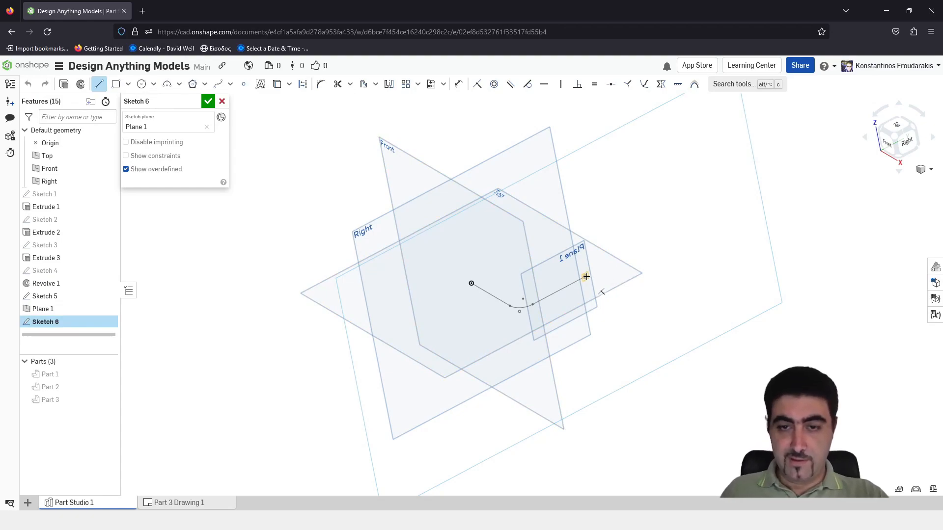
pyautogui.click(572, 210)
pyautogui.write('50')
pyautogui.press('Return')
pyautogui.press('Escape')
# Try to fillet the corner between the vertical line and the existing path's second line, and close the sketch
pyautogui.scroll(4, 593, 260)
pyautogui.moveTo(582, 263)
pyautogui.mouseDown(button='right')
pyautogui.moveTo(610, 266)
pyautogui.moveTo(598, 264)
pyautogui.mouseUp(button='right')
pyautogui.click(322, 86)
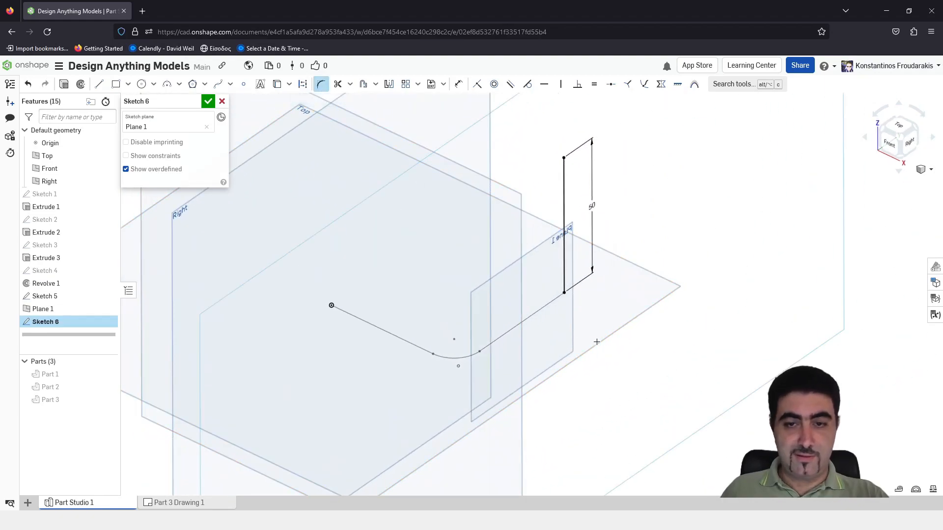
pyautogui.click(564, 270)
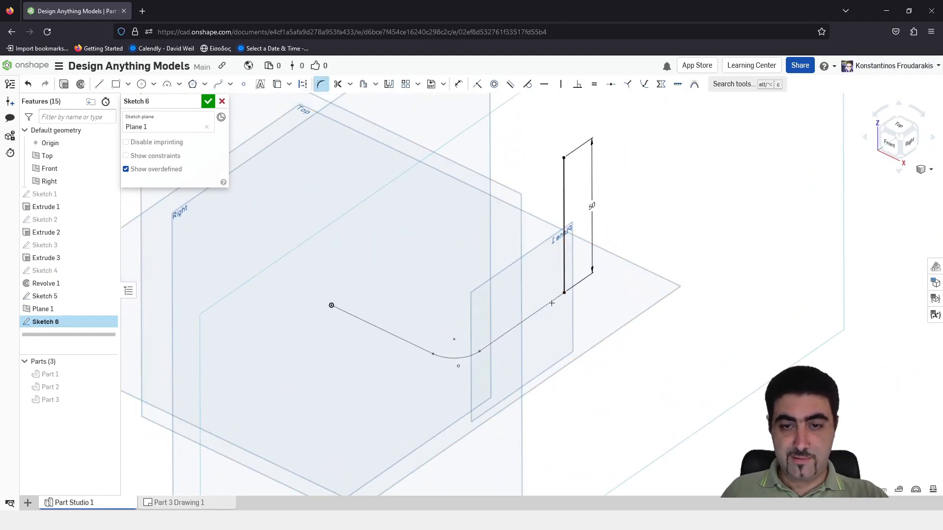
pyautogui.click(551, 302)
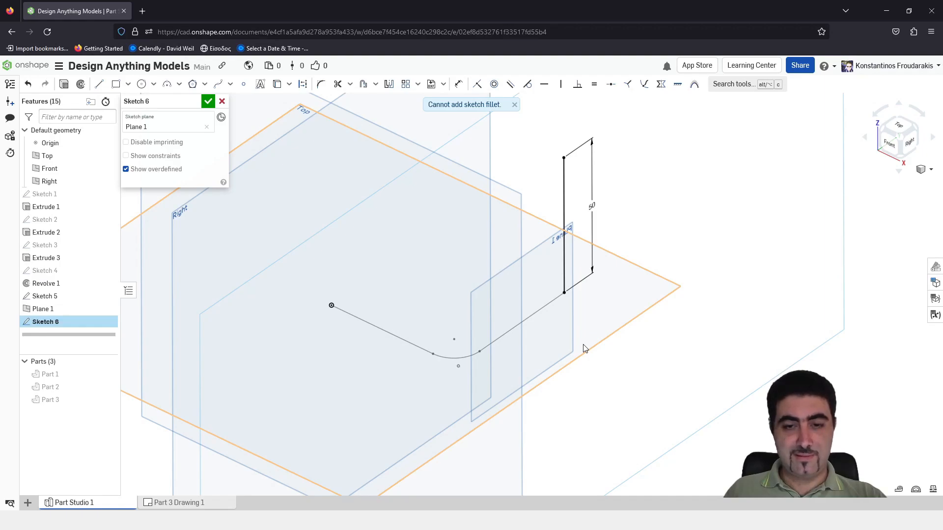
pyautogui.press('Return')
pyautogui.scroll(1, 627, 270)
pyautogui.scroll(-3, 627, 270)
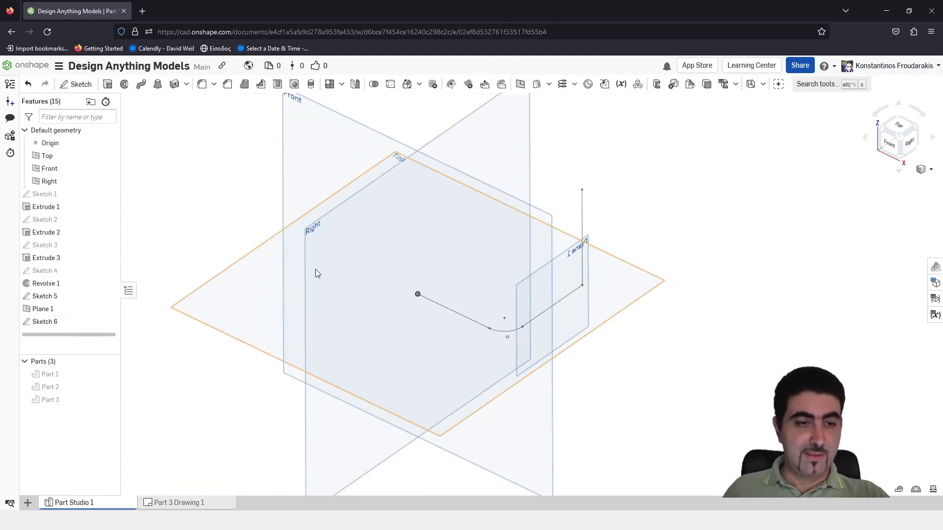
# Reopen the vertical line's sketch and draw a horizontal line of length 50 from its upper end, back over the existing path
pyautogui.rightClick(90, 324)
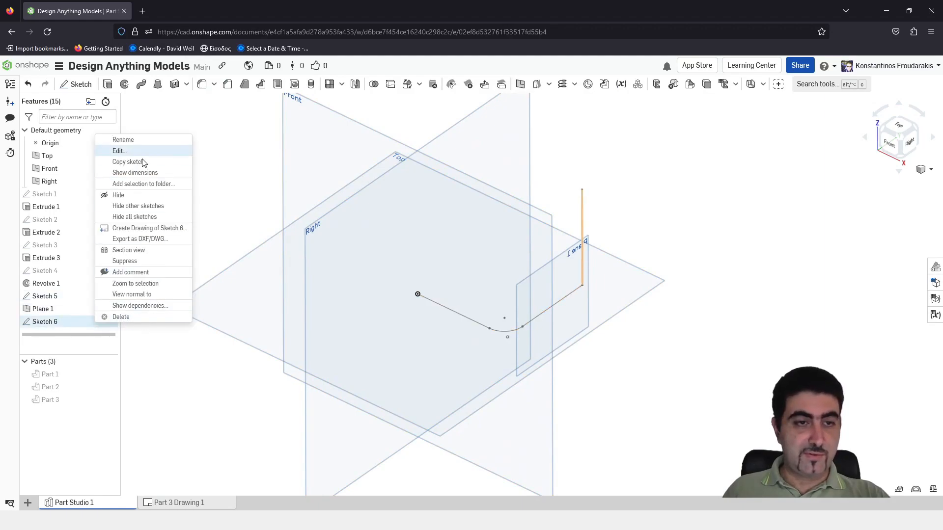
pyautogui.click(128, 151)
pyautogui.press('l')
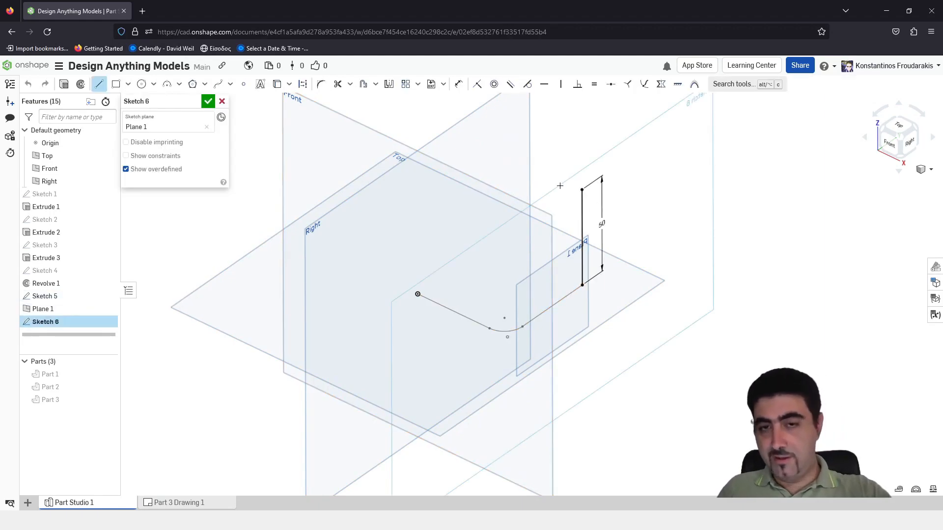
pyautogui.click(582, 190)
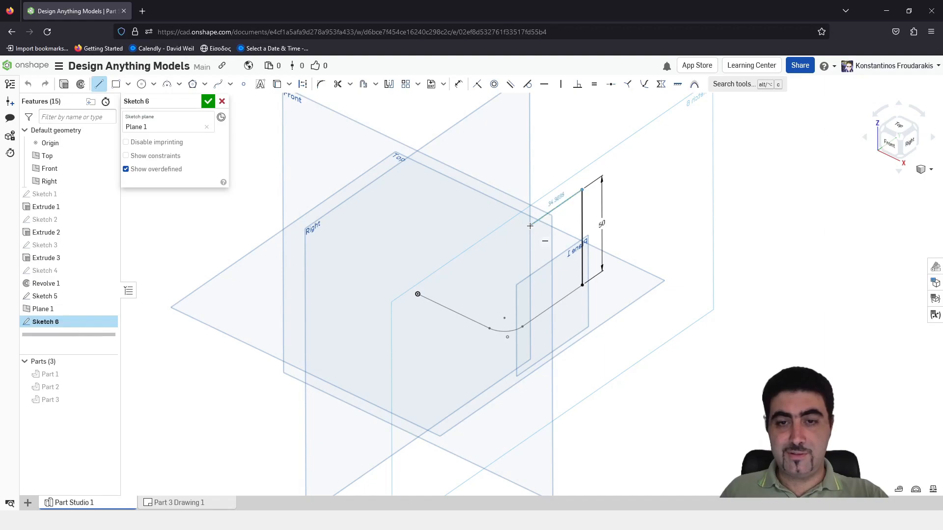
pyautogui.write('50')
pyautogui.press('Return')
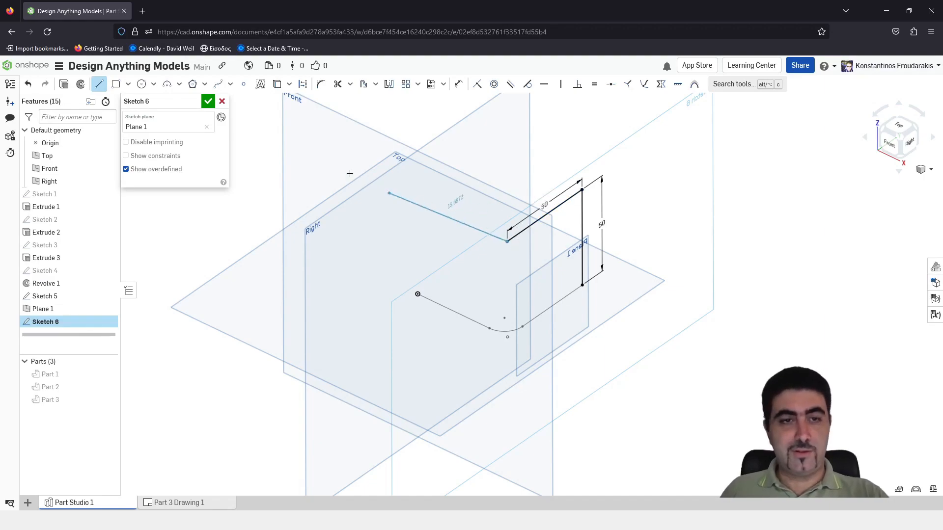
pyautogui.press('Escape')
# Fillet the upper corner between the horizontal and vertical lines at 10 mm radius and move its dimension clear above the path
pyautogui.click(321, 84)
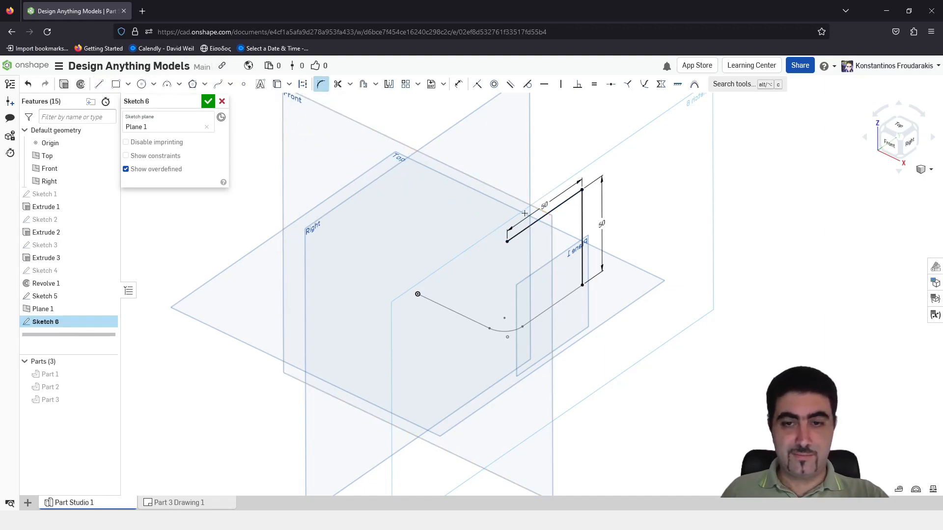
pyautogui.click(564, 202)
pyautogui.click(582, 220)
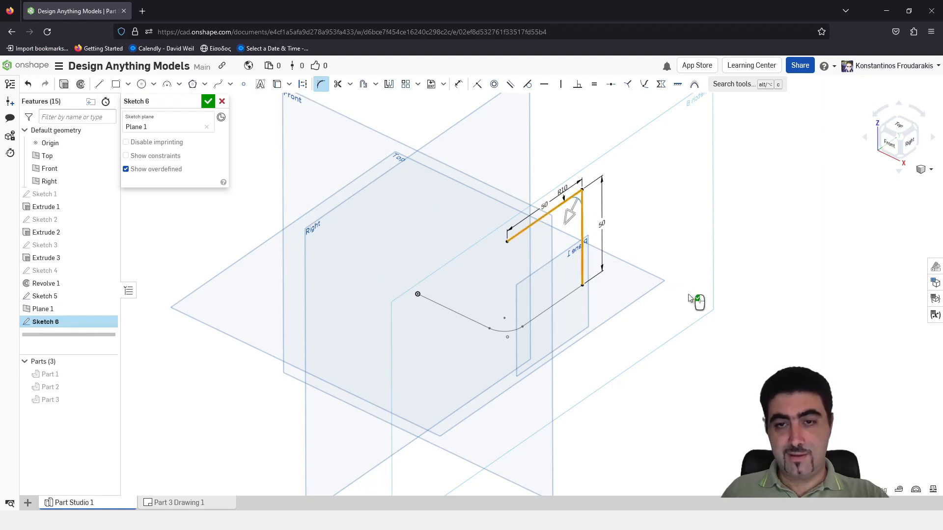
pyautogui.click(663, 286)
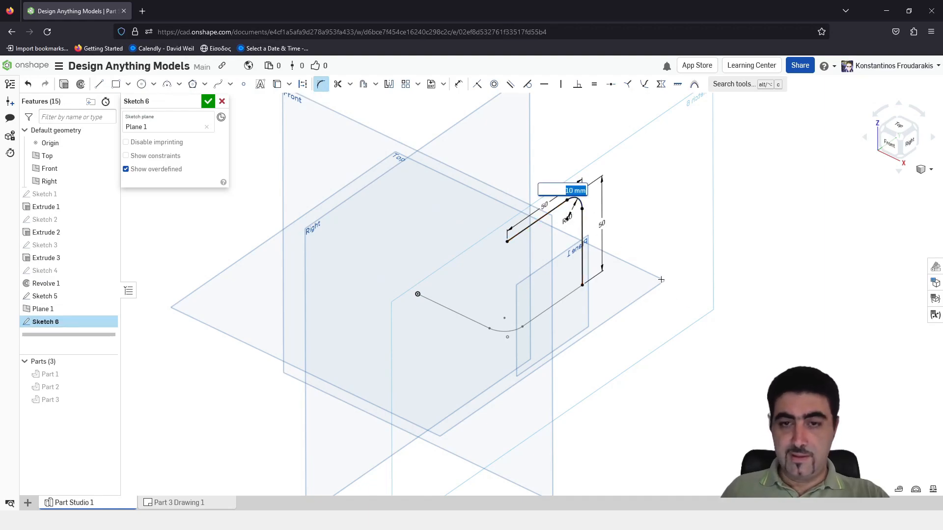
pyautogui.press('Return')
pyautogui.press('Escape')
pyautogui.moveTo(568, 219); pyautogui.dragTo(605, 132)
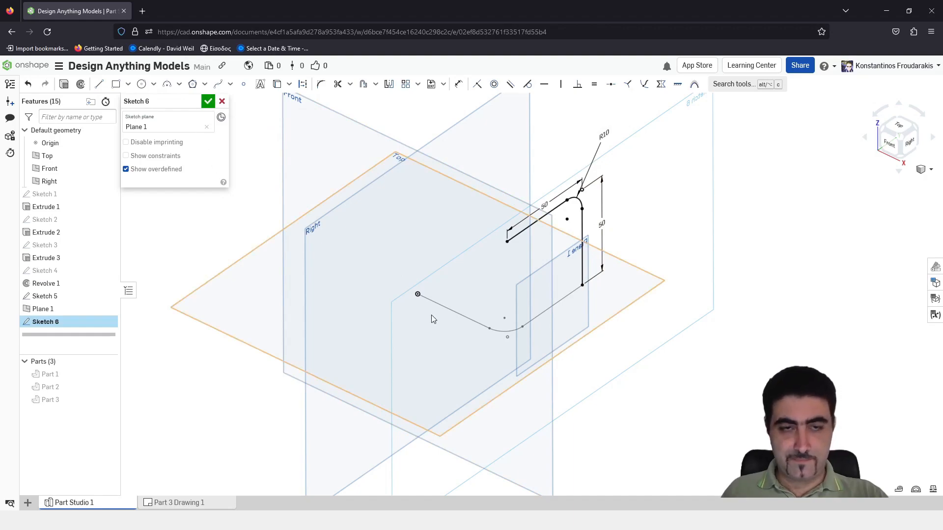
# Trace the path's second straight line with a line from the vertical line's lower end to the existing fillet's tangent point
pyautogui.click(100, 84)
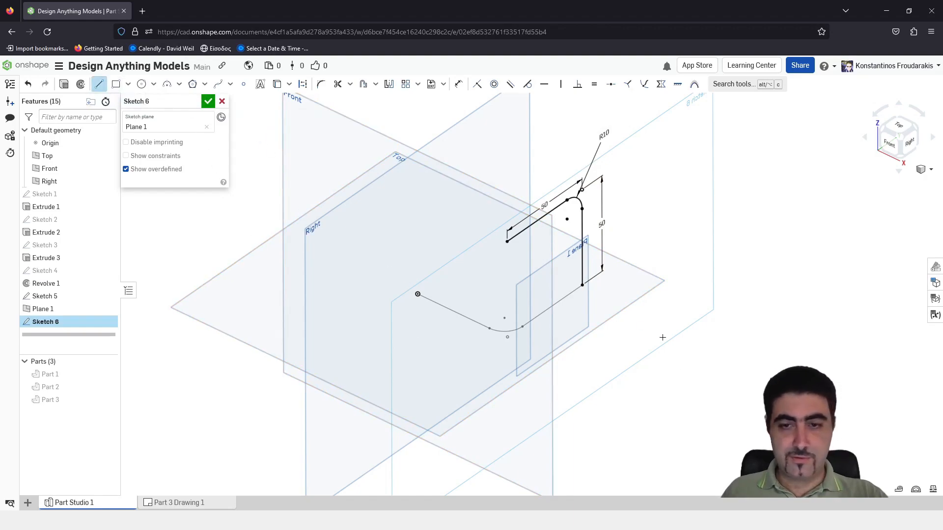
pyautogui.click(582, 285)
pyautogui.click(521, 328)
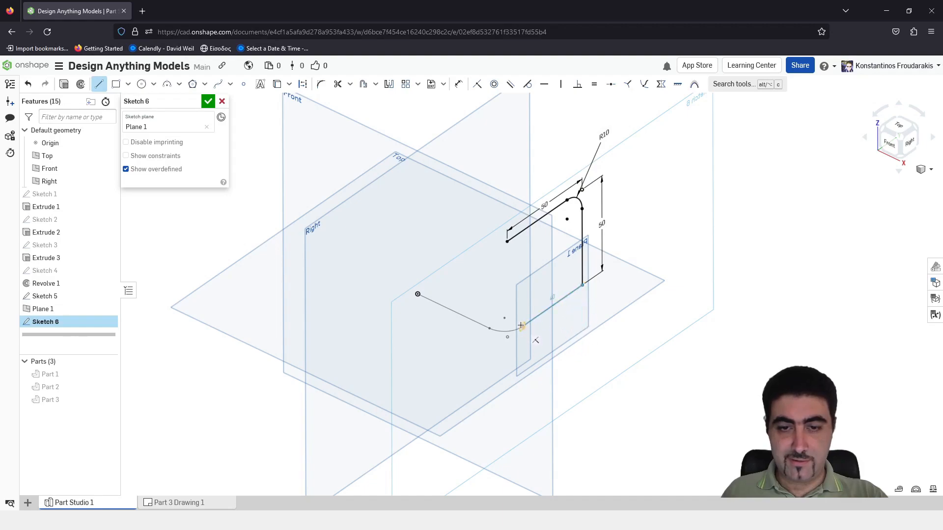
pyautogui.press('Escape')
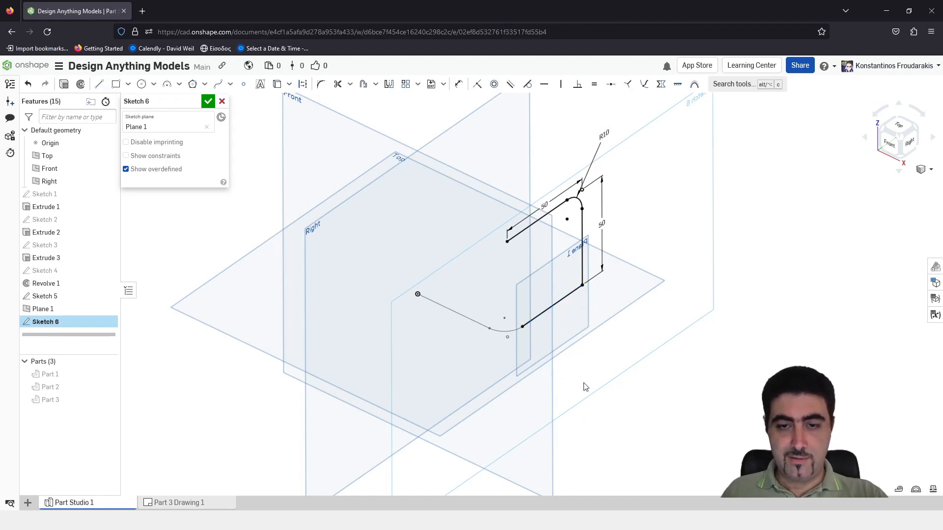
# Fillet the lower corner between the traced line and the vertical line at 10 mm radius and finish the sketch
pyautogui.click(317, 90)
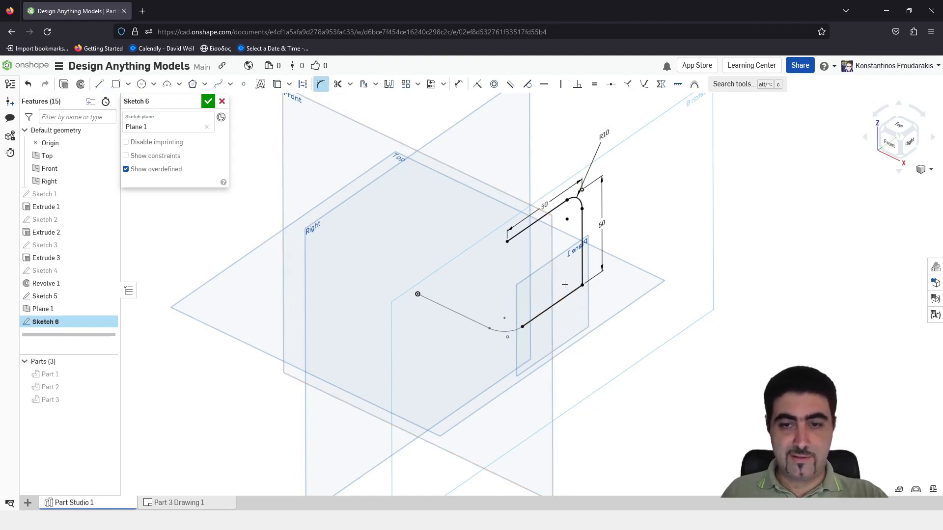
pyautogui.click(570, 292)
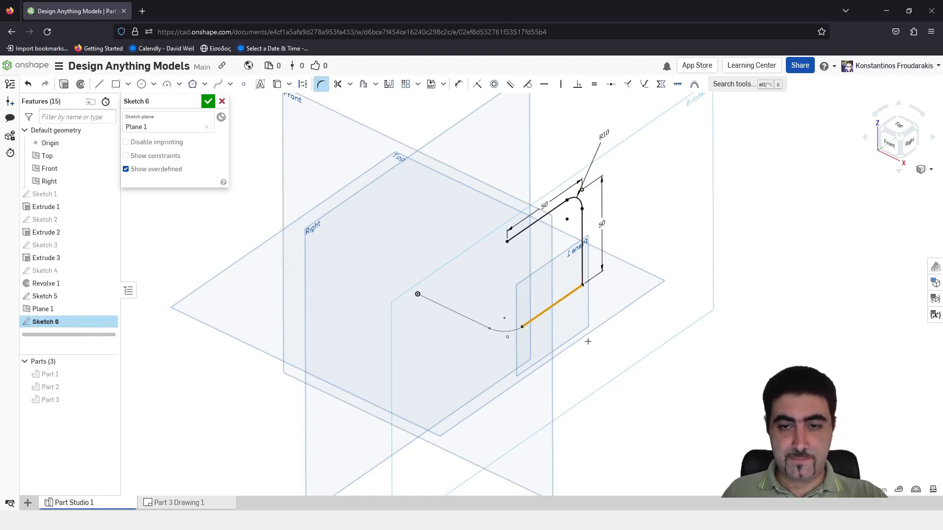
pyautogui.click(583, 268)
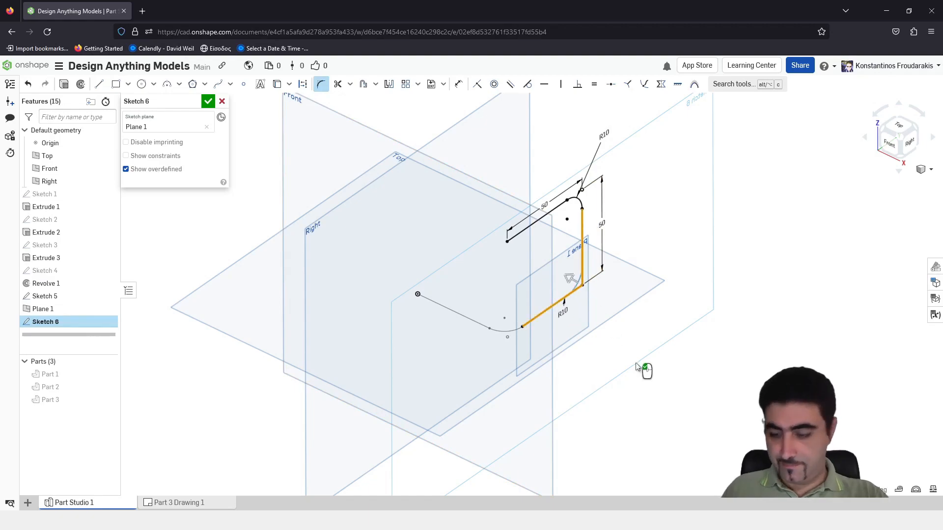
pyautogui.click(637, 366)
pyautogui.click(208, 101)
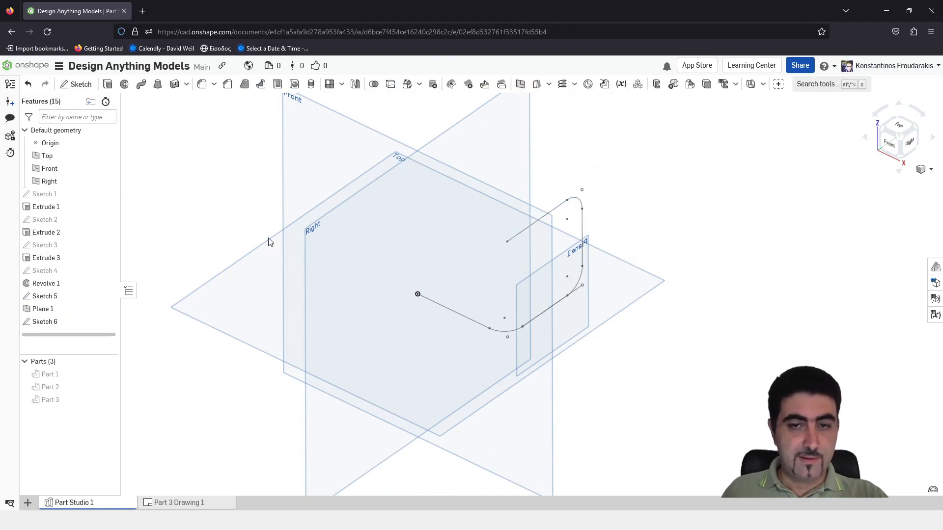
# Edit the first path sketch on the Top plane, show its constraints, convert the second straight line to construction, and finish the sketch
pyautogui.rightClick(81, 297)
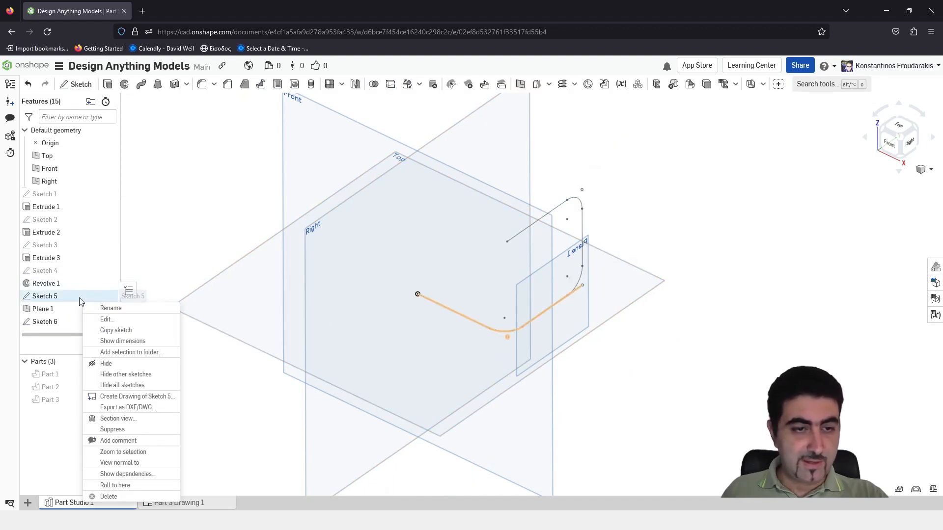
pyautogui.click(74, 318)
pyautogui.scroll(-5, 544, 326)
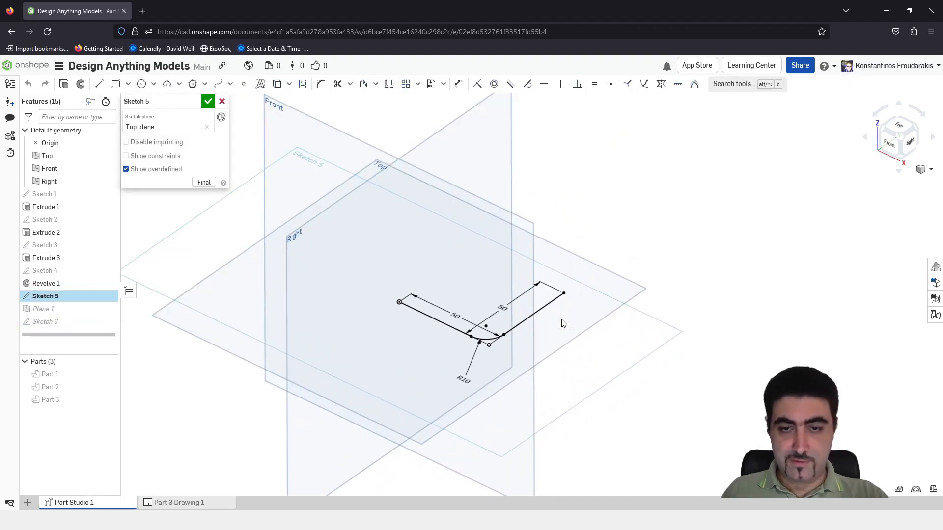
pyautogui.click(540, 280)
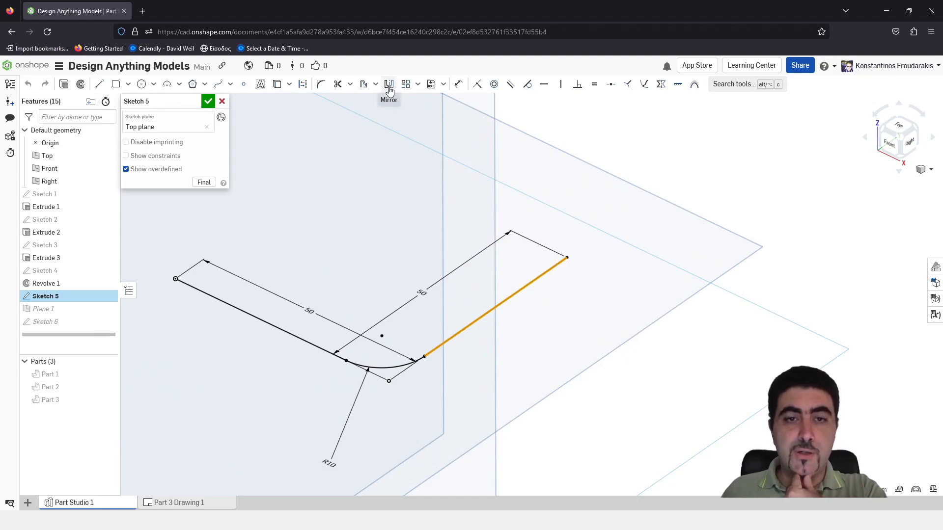
pyautogui.click(126, 156)
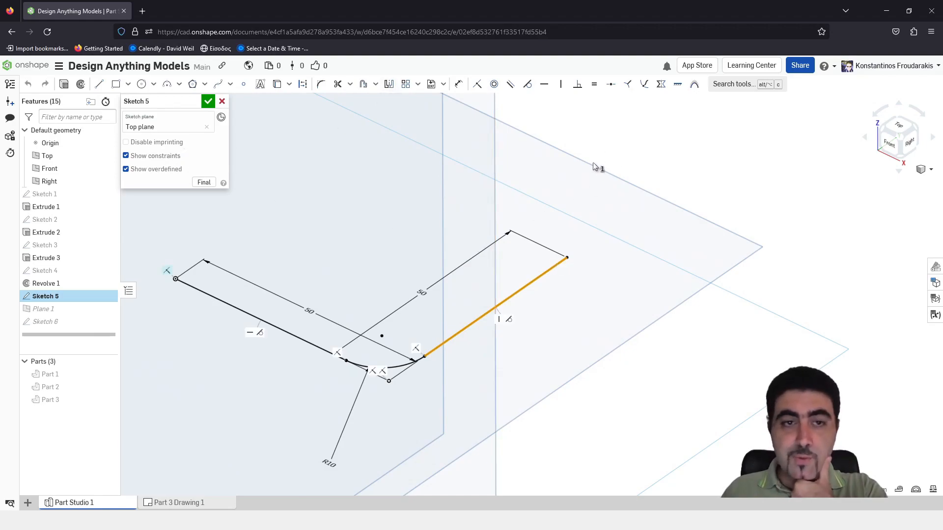
pyautogui.click(660, 86)
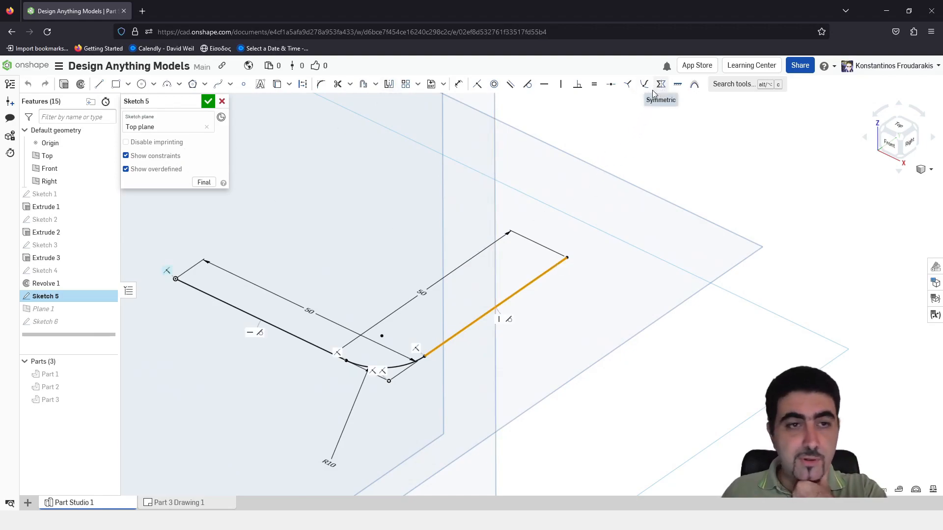
pyautogui.rightClick(528, 288)
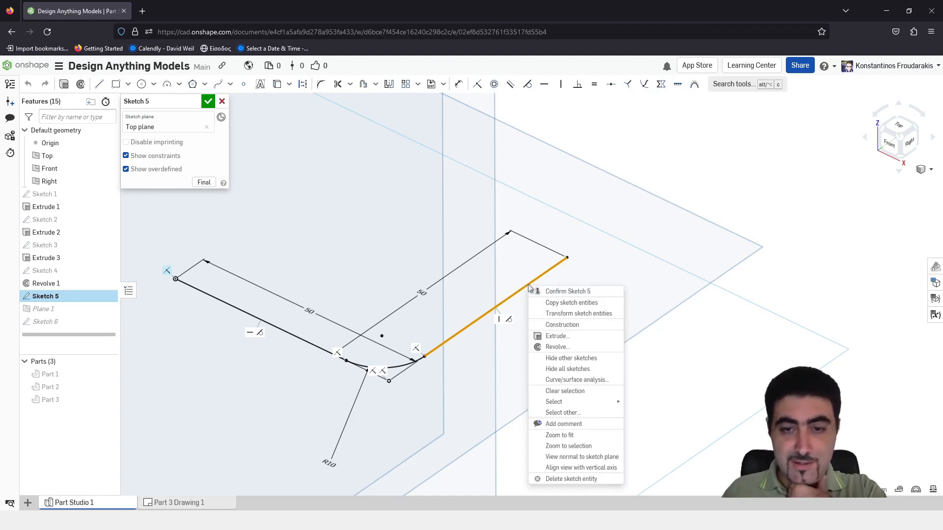
pyautogui.click(587, 326)
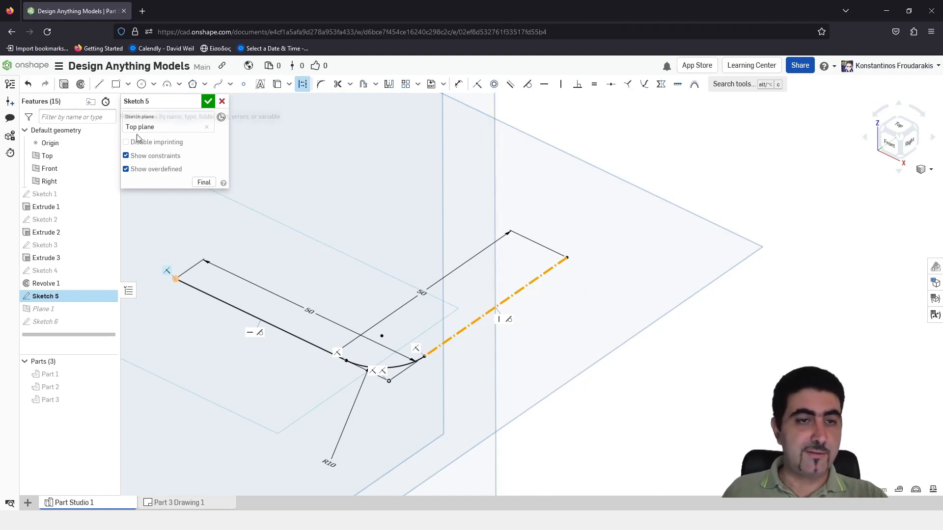
pyautogui.click(209, 101)
# Start a new sketch on the Right plane for the tube's profile
pyautogui.scroll(5, 602, 287)
pyautogui.scroll(-5, 580, 279)
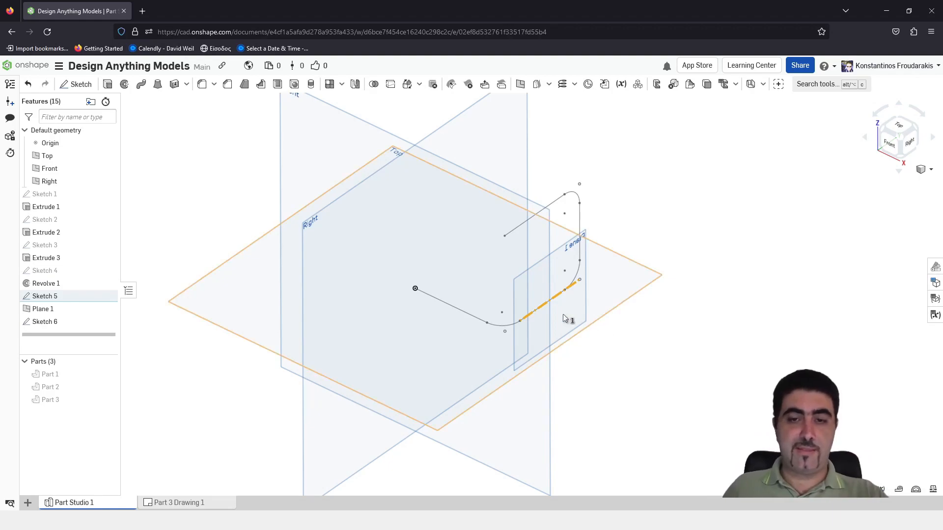
pyautogui.scroll(-4, 564, 321)
pyautogui.scroll(2, 564, 321)
pyautogui.moveTo(565, 321)
pyautogui.mouseDown(button='right')
pyautogui.moveTo(545, 293)
pyautogui.moveTo(631, 312)
pyautogui.moveTo(595, 313)
pyautogui.moveTo(609, 317)
pyautogui.mouseUp(button='right')
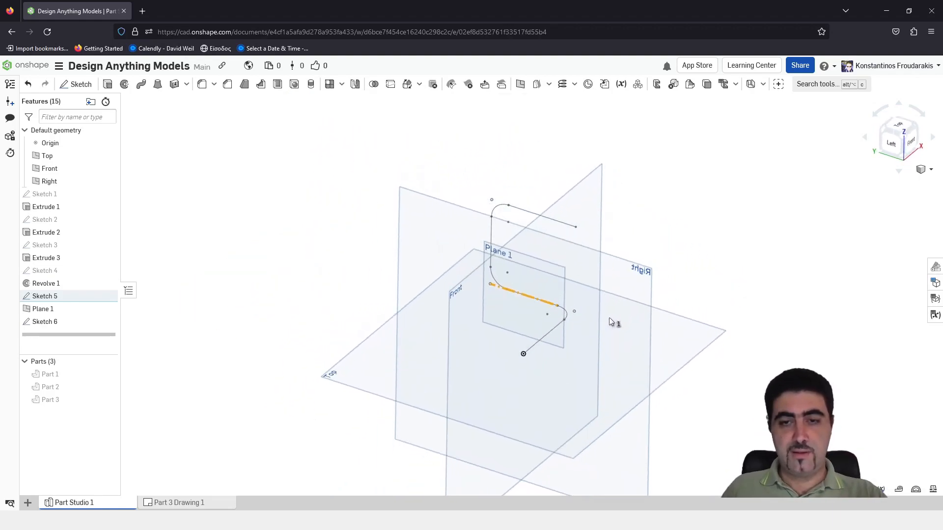
pyautogui.scroll(2, 566, 224)
pyautogui.scroll(-3, 567, 228)
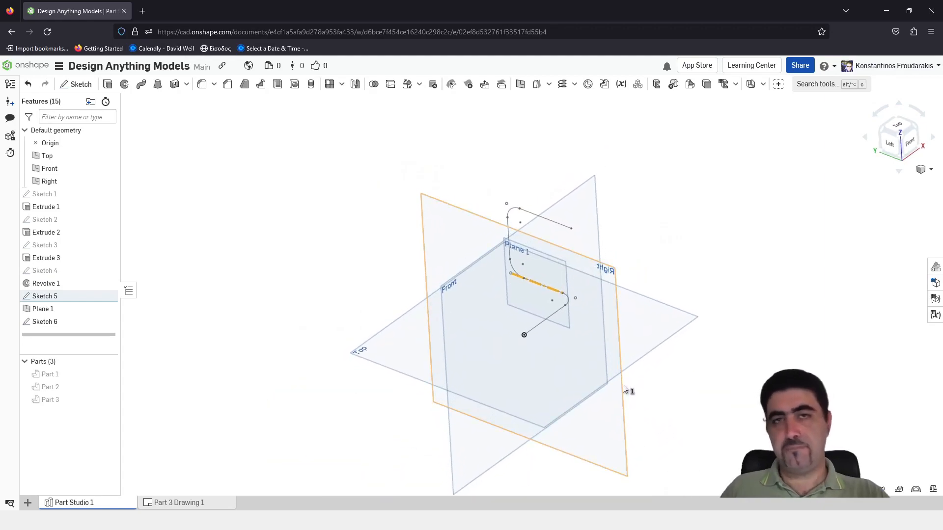
pyautogui.click(610, 278)
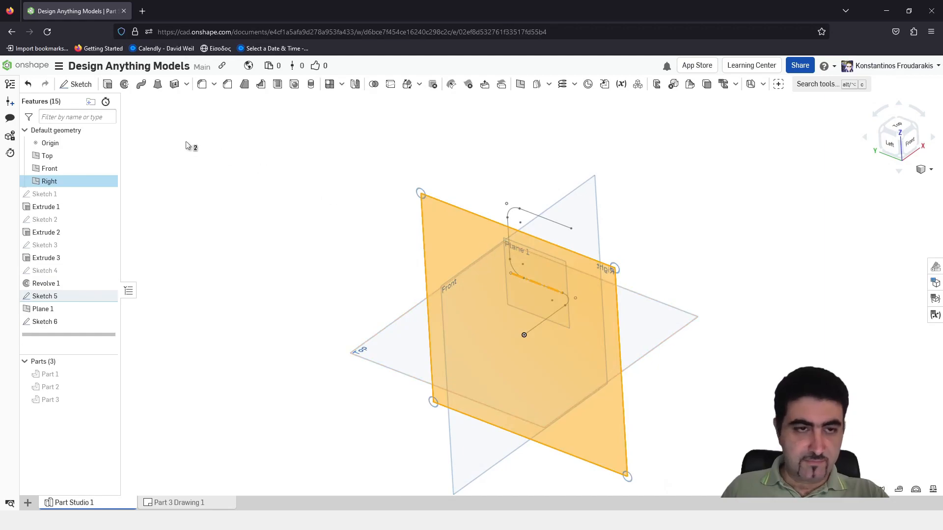
pyautogui.click(81, 84)
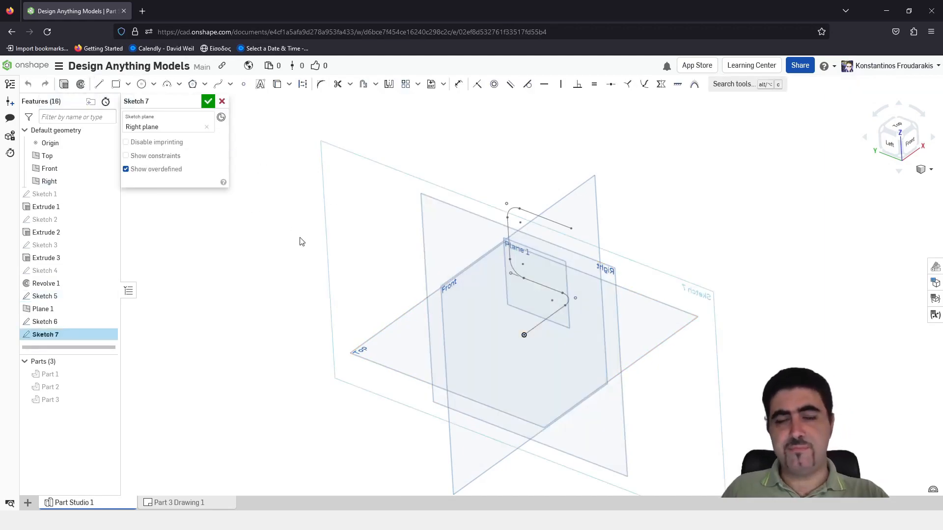
# Draw two concentric circles at the path's start on the origin, the outer about 38.5 mm in diameter, and shrink the inner one
pyautogui.press('c')
pyautogui.click(524, 334)
pyautogui.click(540, 361)
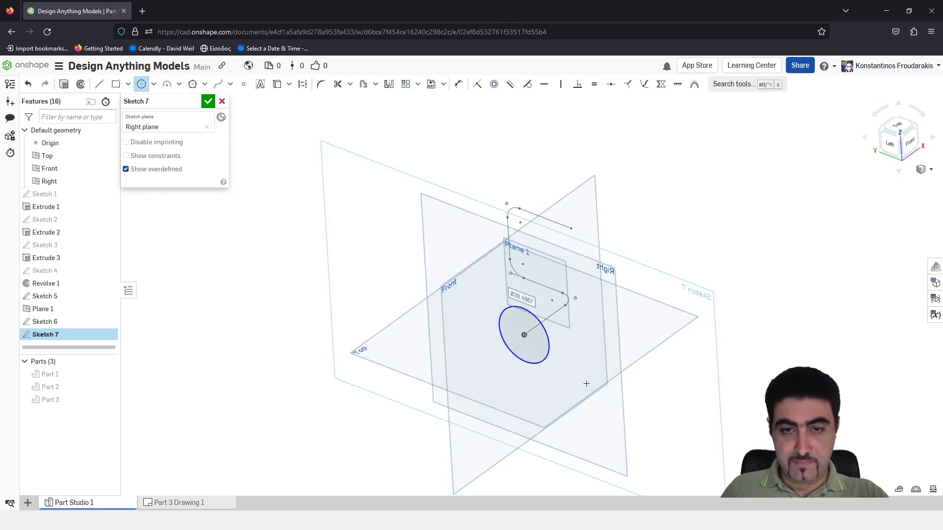
pyautogui.click(523, 335)
pyautogui.click(538, 345)
pyautogui.press('Escape')
pyautogui.scroll(4, 555, 348)
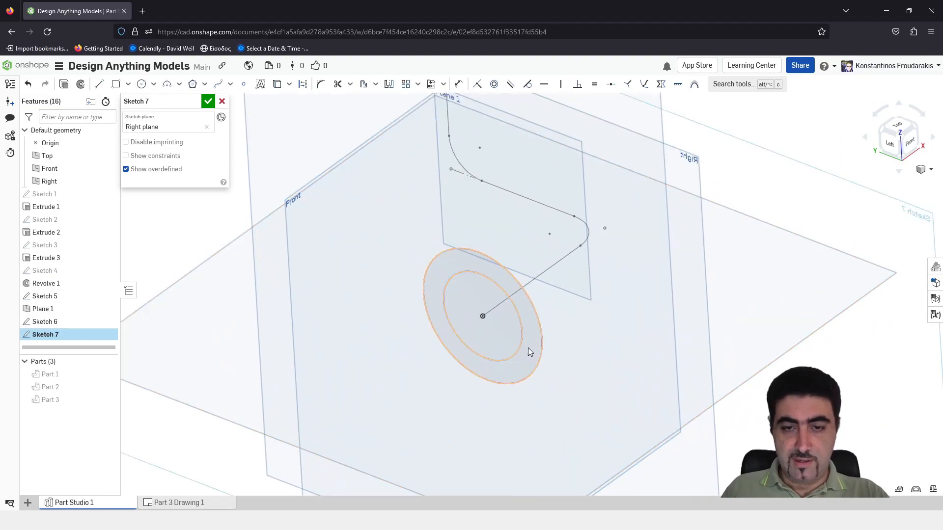
pyautogui.moveTo(504, 348); pyautogui.dragTo(494, 329)
# Dimension the outer circle's diameter at 10 mm
pyautogui.press('d')
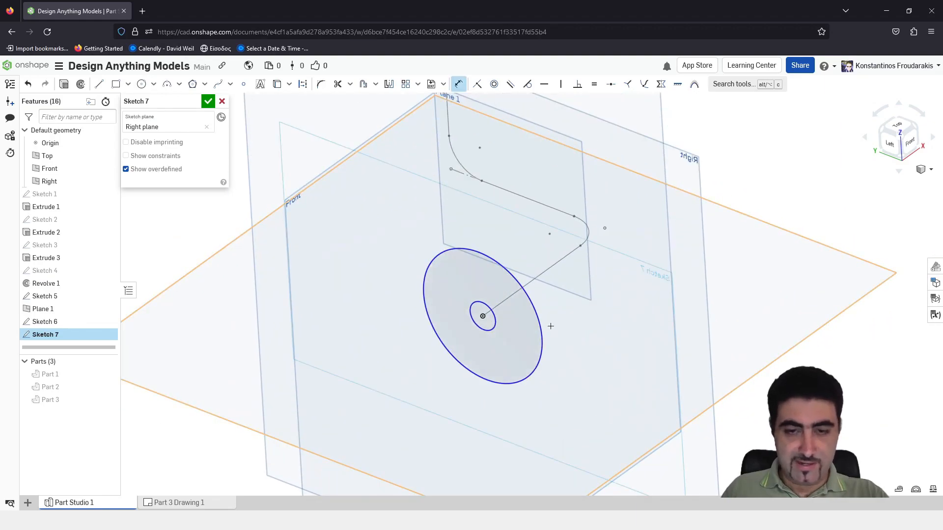
pyautogui.click(542, 326)
pyautogui.click(582, 296)
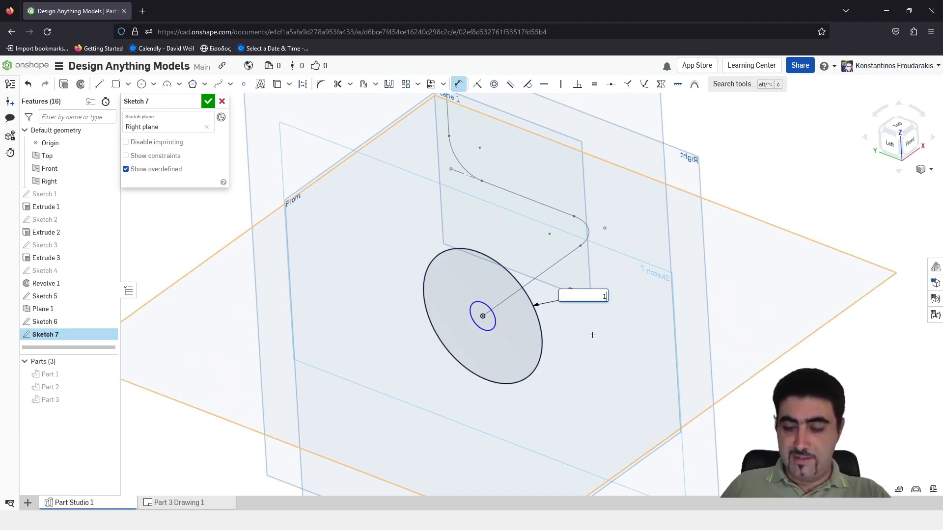
pyautogui.write('10')
pyautogui.press('Return')
pyautogui.scroll(-3, 491, 343)
pyautogui.scroll(6, 475, 316)
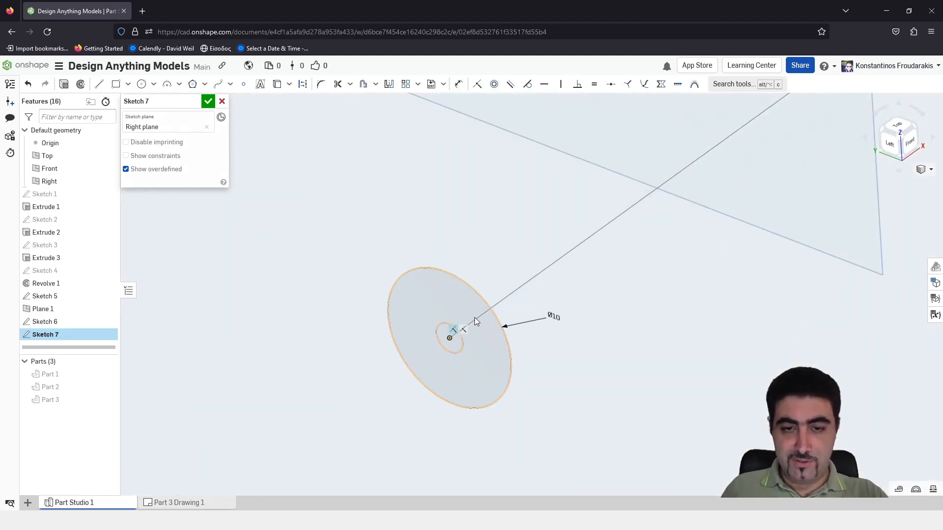
# Enlarge the inner circle to about 7.4 mm in diameter, keeping it inside the outer circle
pyautogui.moveTo(458, 352); pyautogui.dragTo(491, 369)
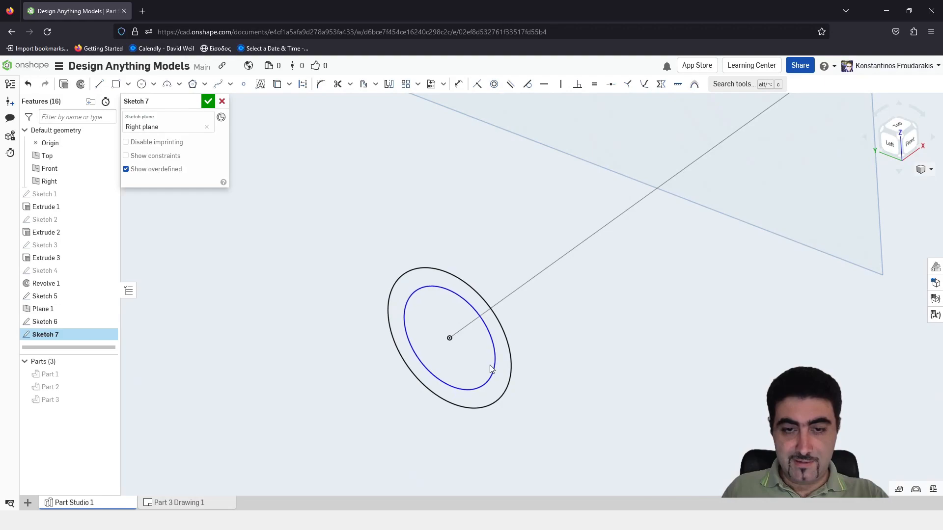
pyautogui.rightClick(549, 318)
pyautogui.press('Escape')
pyautogui.doubleClick(549, 320)
pyautogui.press('Escape')
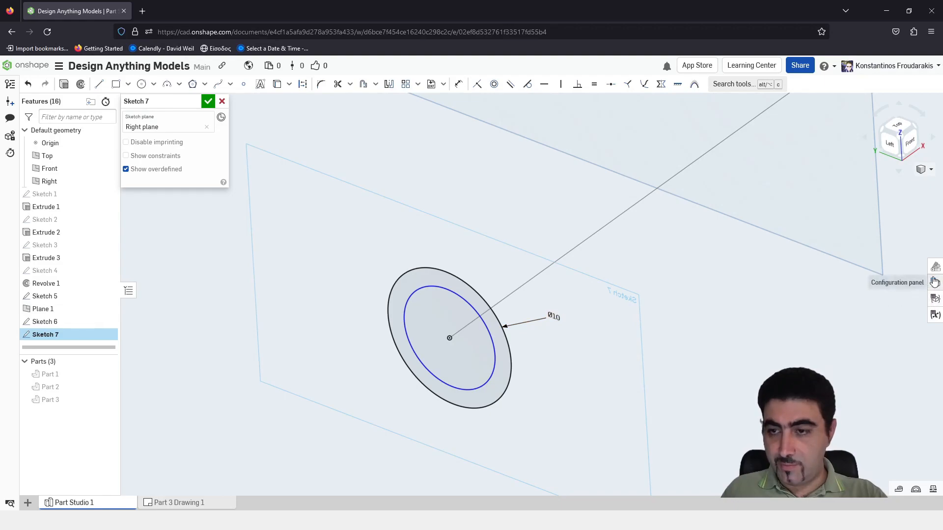
# Show the Part Studio's variable table and shift the outer circle's diameter label slightly away from the profile
pyautogui.click(935, 315)
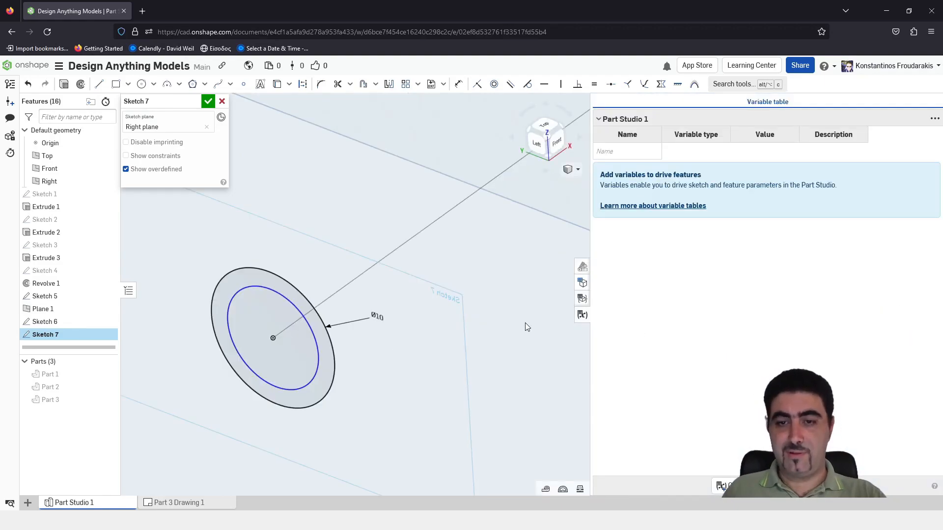
pyautogui.moveTo(376, 316)
pyautogui.mouseDown()
pyautogui.moveTo(732, 343)
pyautogui.moveTo(428, 292)
pyautogui.moveTo(373, 304)
pyautogui.moveTo(381, 303)
pyautogui.mouseUp()
pyautogui.click(630, 152)
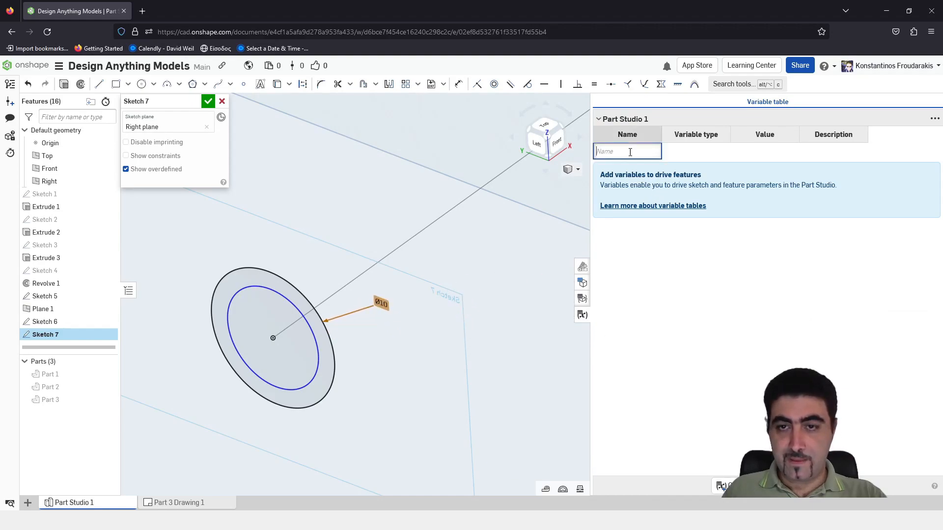
pyautogui.click(706, 376)
# Create a length variable named OuterD with a value of 10 mm from the outer circle's diameter dimension
pyautogui.doubleClick(381, 303)
pyautogui.press('Home')
pyautogui.write('#')
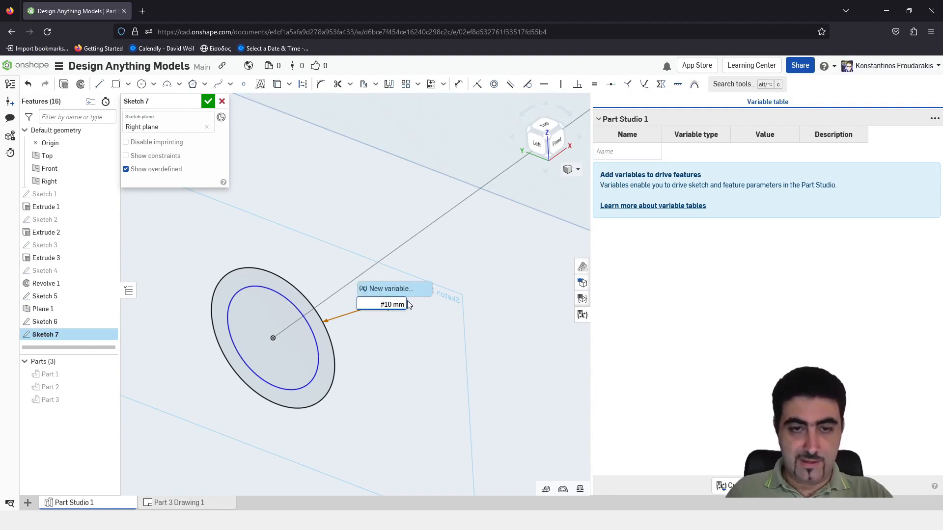
pyautogui.click(393, 289)
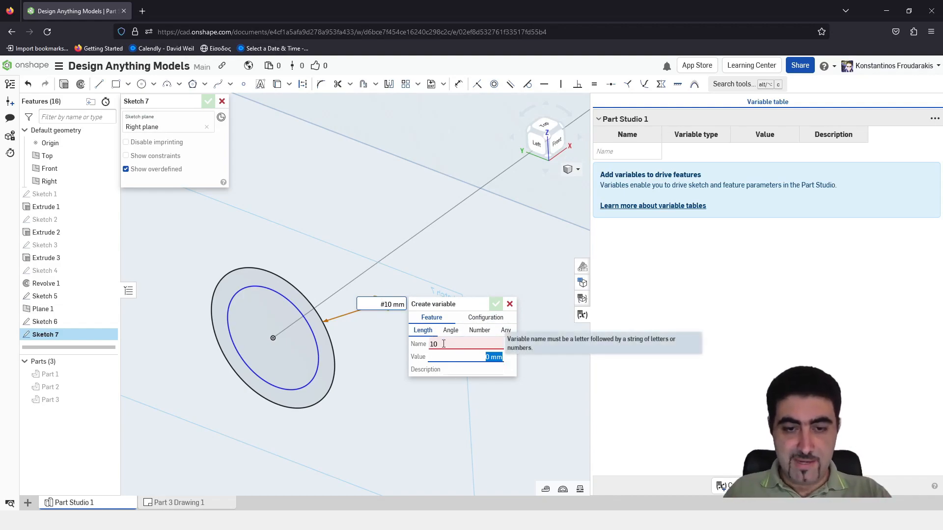
pyautogui.write('10')
pyautogui.moveTo(439, 344); pyautogui.dragTo(413, 345)
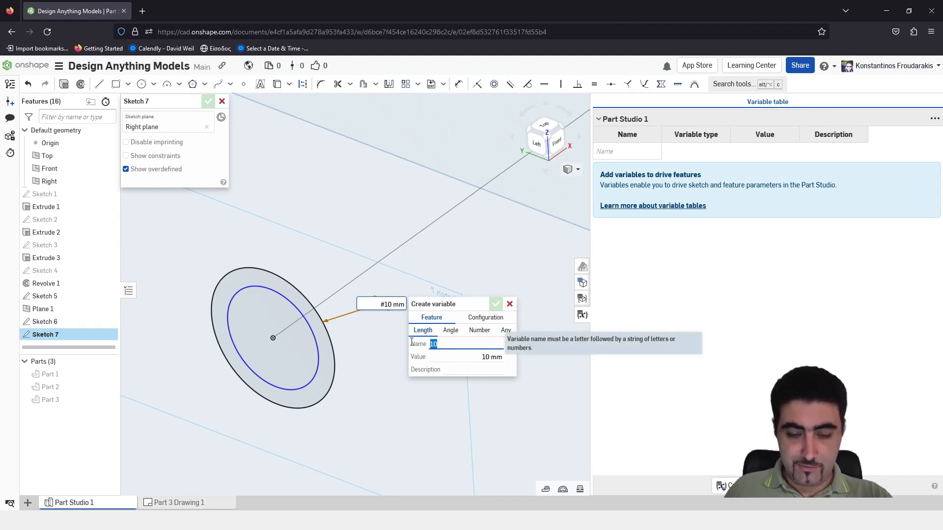
pyautogui.write('OuterD')
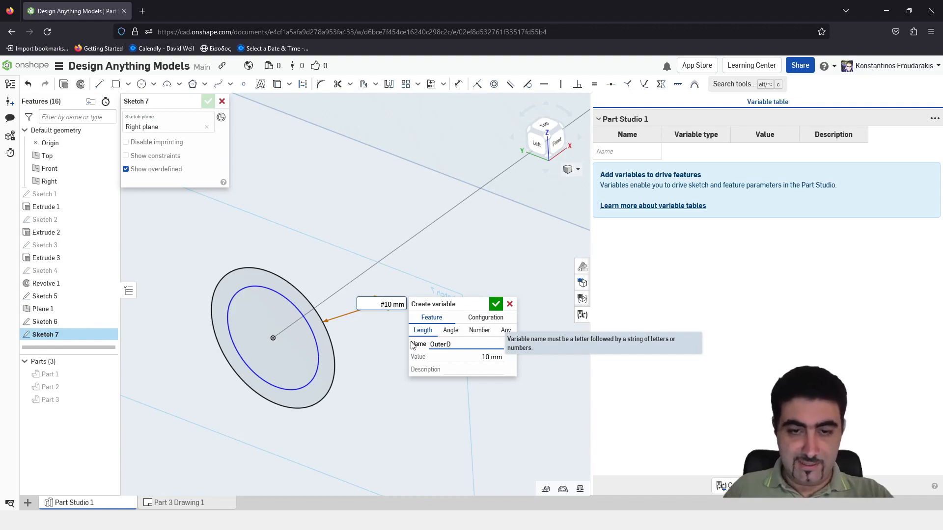
pyautogui.click(496, 305)
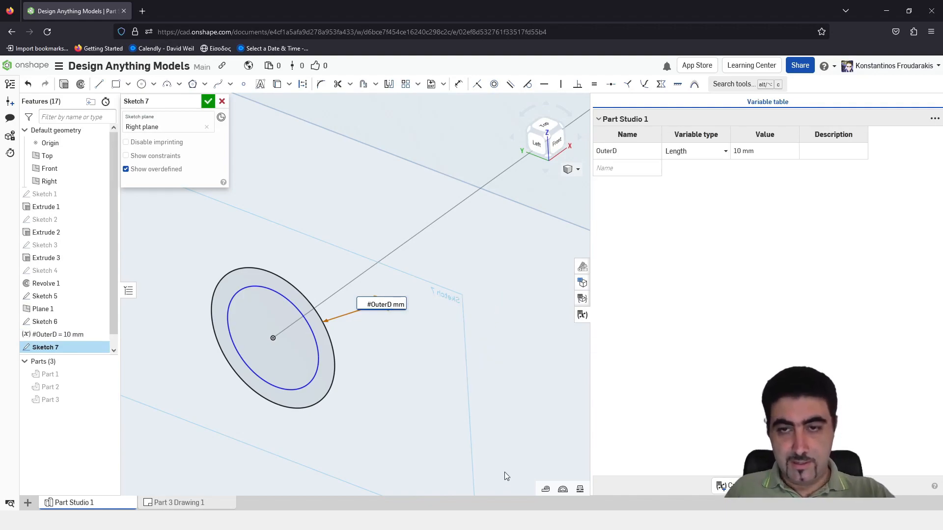
# Remove the trailing unit so the outer circle's diameter is driven by #OuterD, and clear the selection
pyautogui.press('Delete')
pyautogui.press('Delete')
pyautogui.press('Delete')
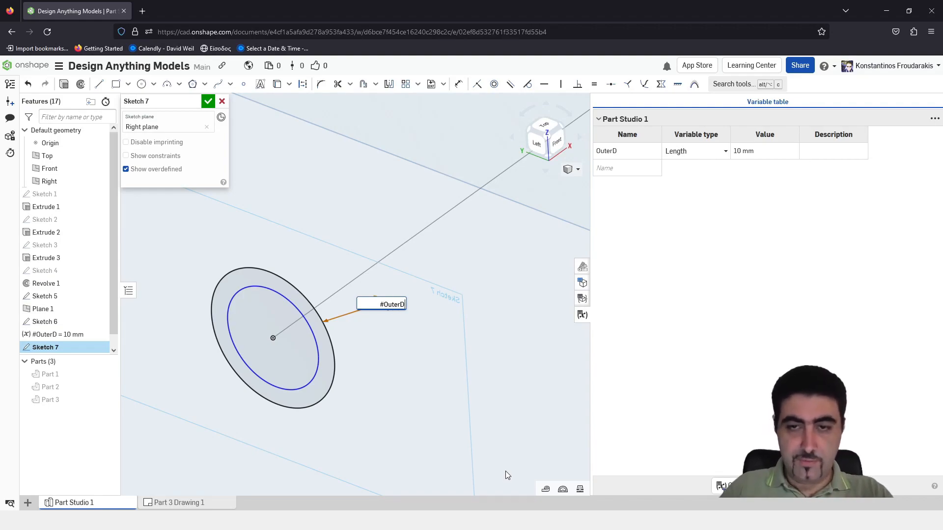
pyautogui.press('Return')
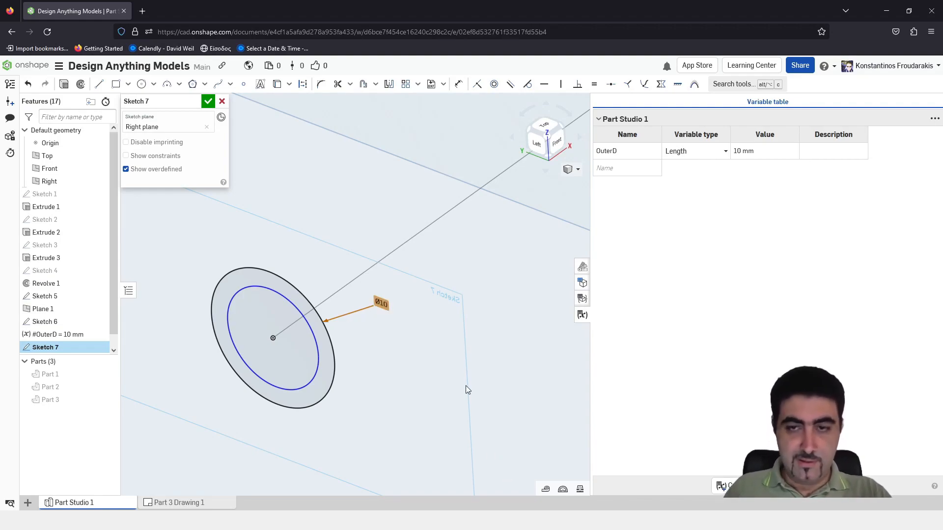
pyautogui.click(418, 349)
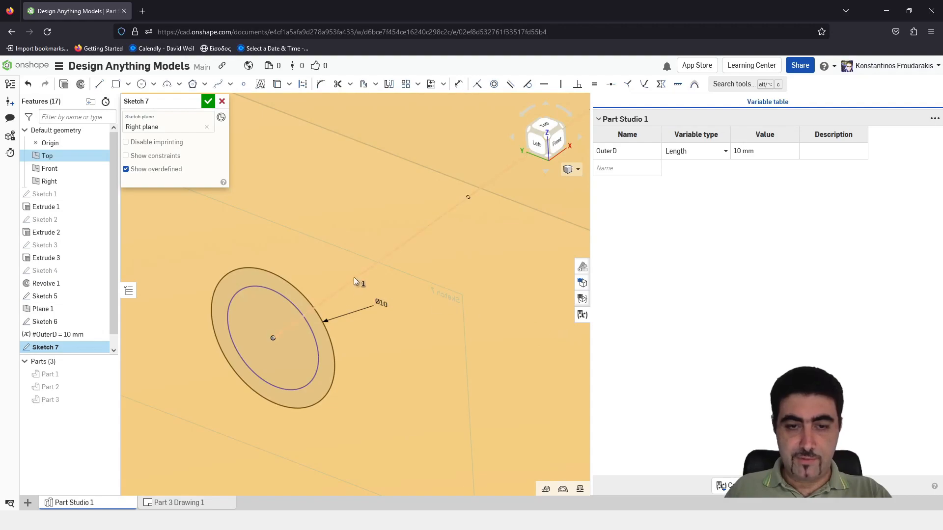
pyautogui.scroll(-10, 372, 272)
pyautogui.click(530, 366)
pyautogui.scroll(5, 360, 276)
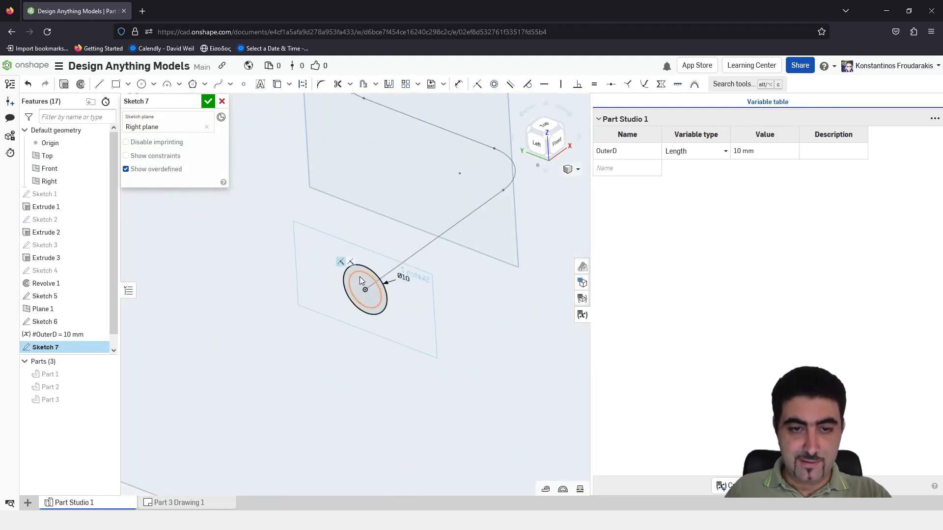
pyautogui.scroll(3, 359, 276)
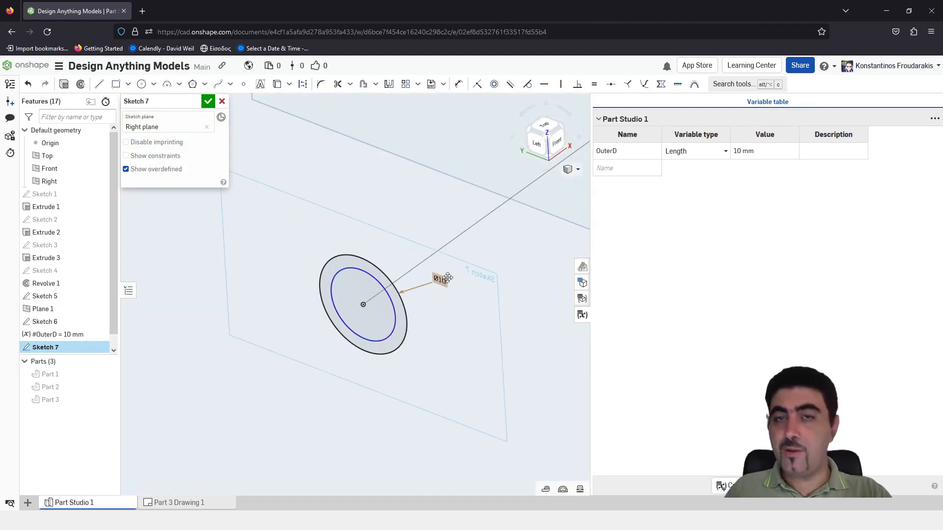
# Dimension the inner circle's diameter and try the expression #OuterD-5
pyautogui.press('d')
pyautogui.click(394, 311)
pyautogui.click(464, 317)
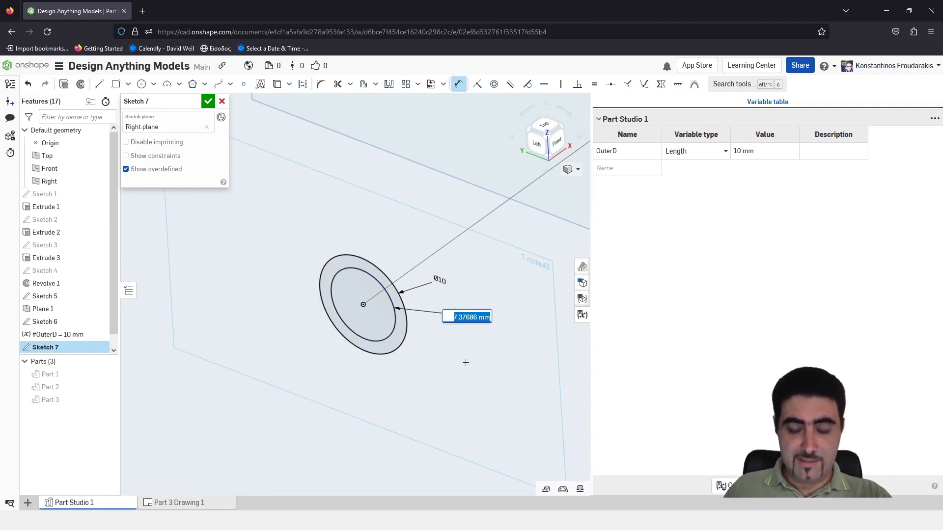
pyautogui.write('Outer')
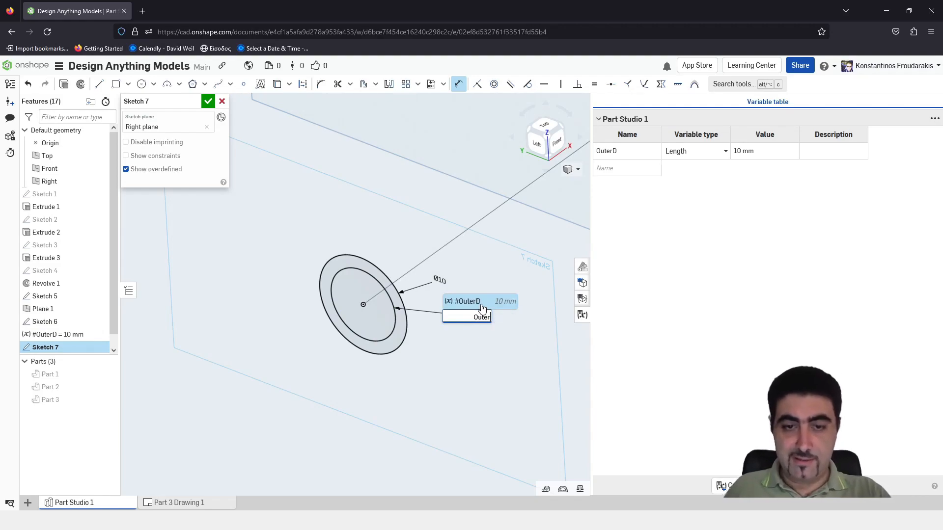
pyautogui.click(478, 303)
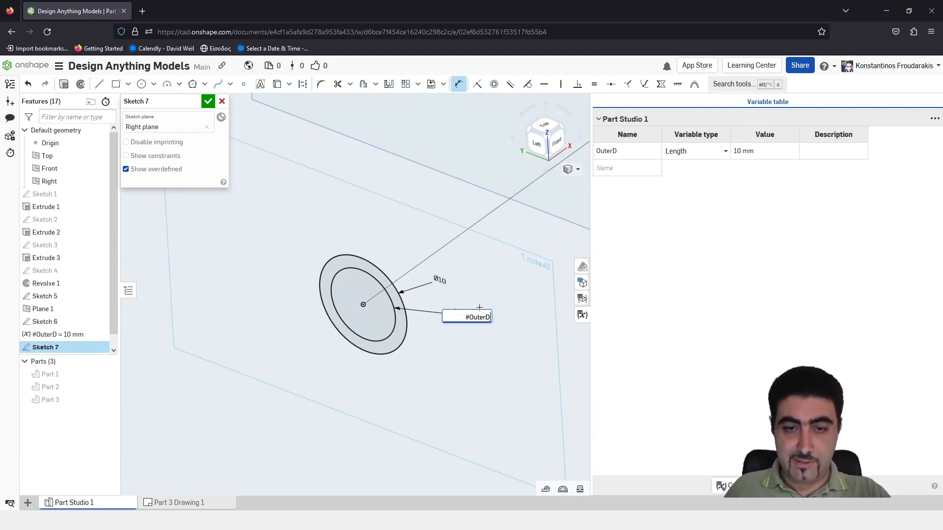
pyautogui.write('-5')
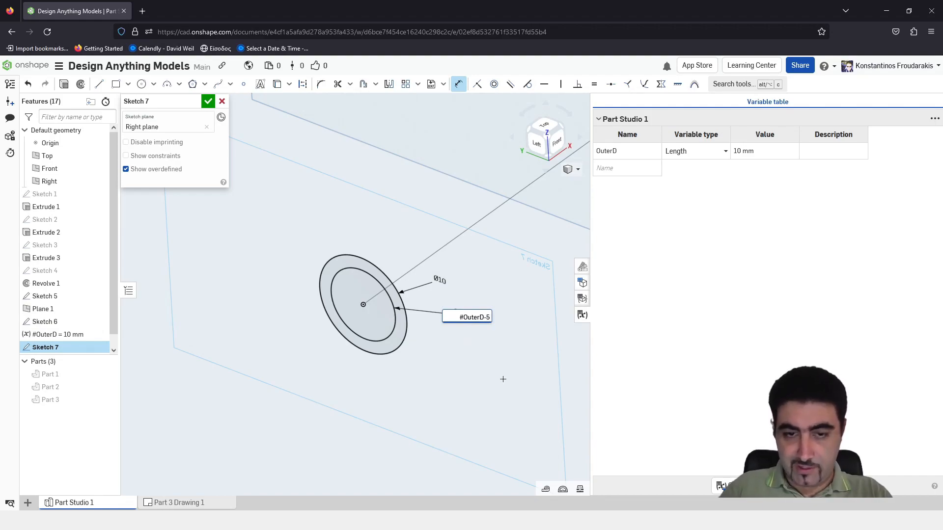
pyautogui.press('Return')
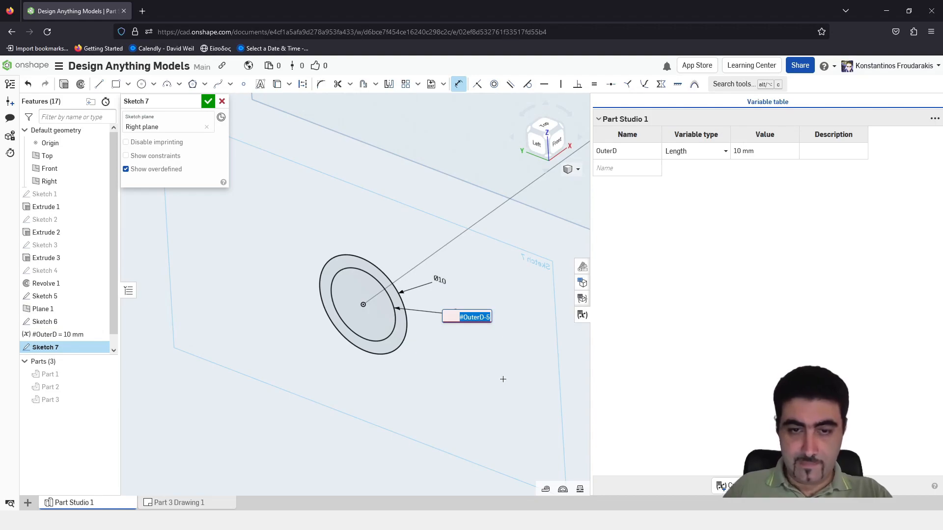
# Add the millimetre unit to the inner circle's diameter expression, making it #OuterD-5mm
pyautogui.click(471, 320)
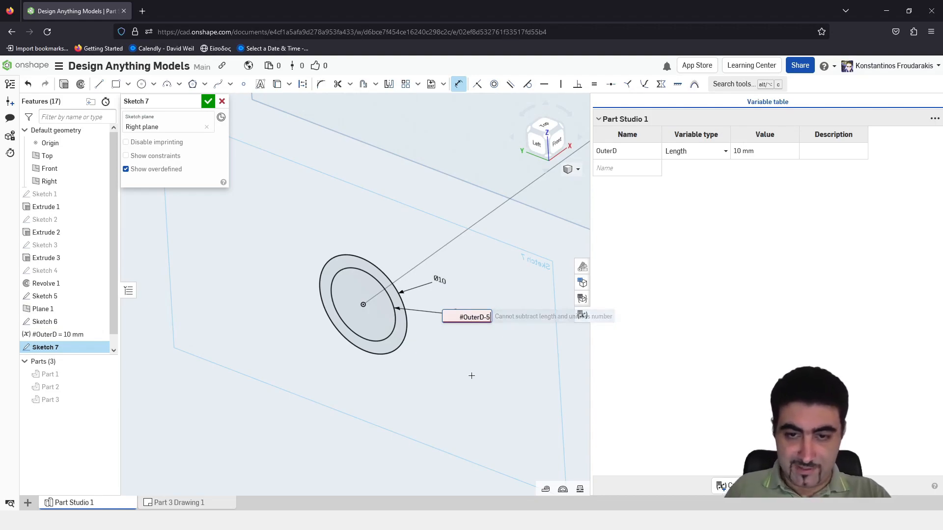
pyautogui.write('mm')
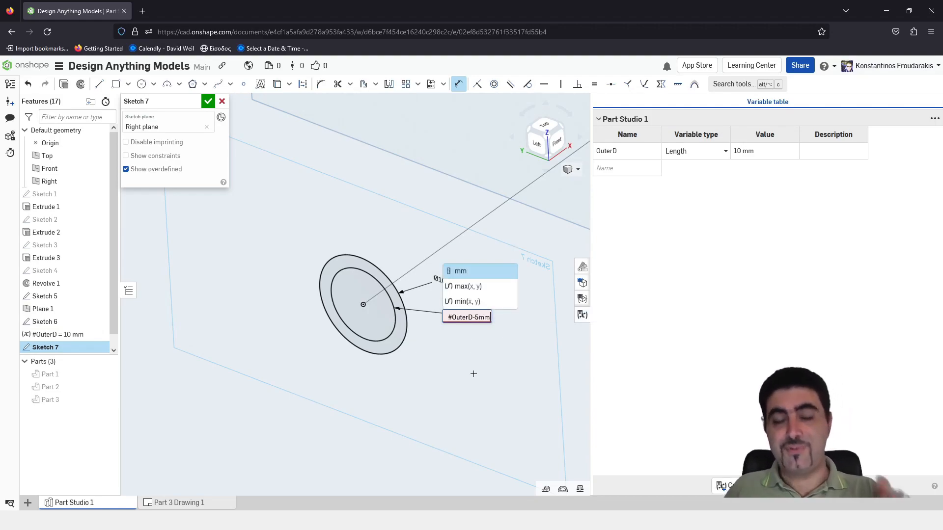
pyautogui.press('Escape')
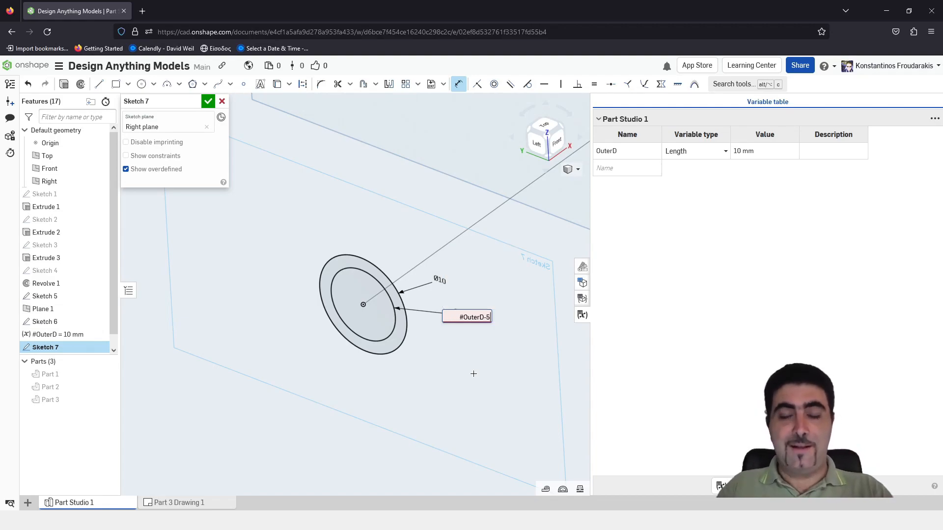
pyautogui.hotkey('ctrl', 'a')
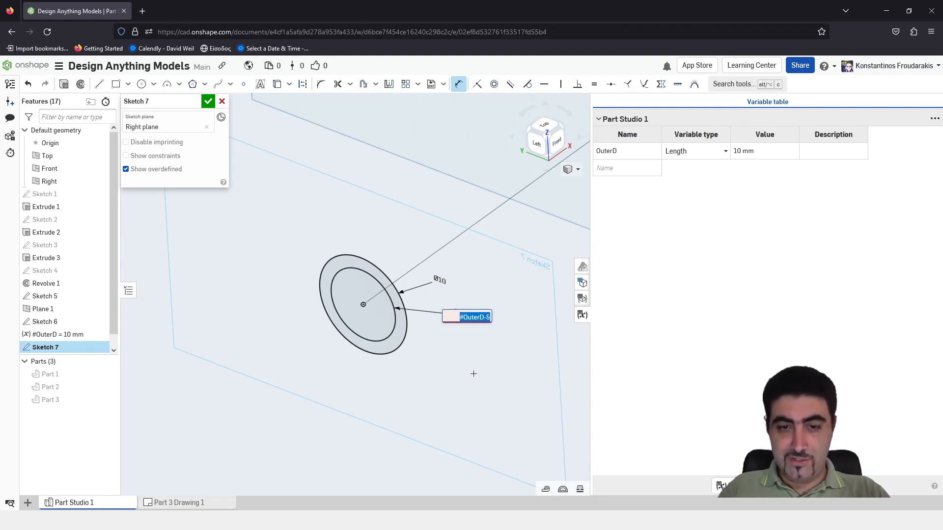
pyautogui.moveTo(477, 322)
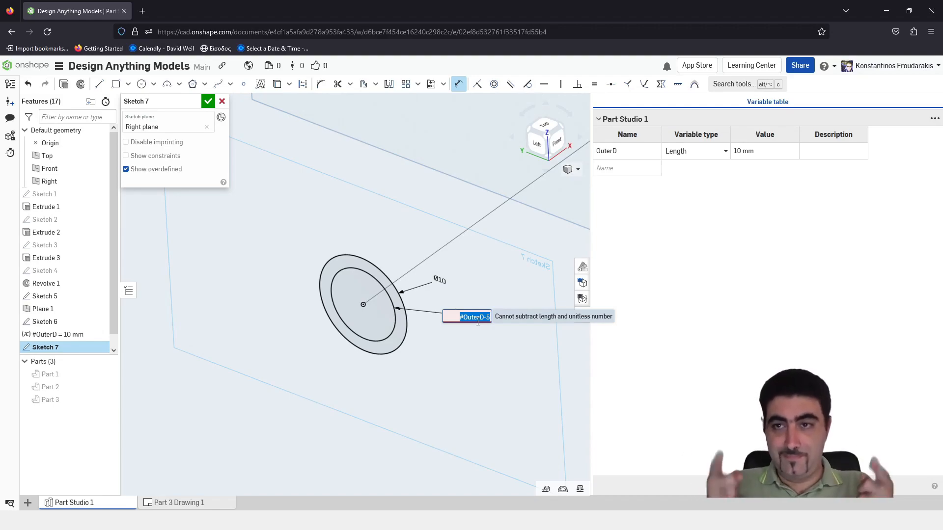
pyautogui.press('Right')
pyautogui.write('mm')
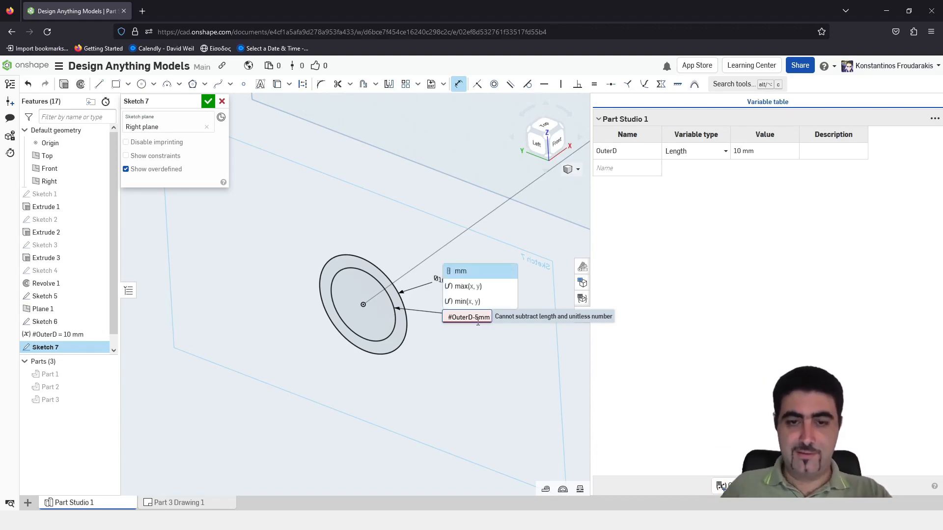
pyautogui.press('Return')
pyautogui.press('Return')
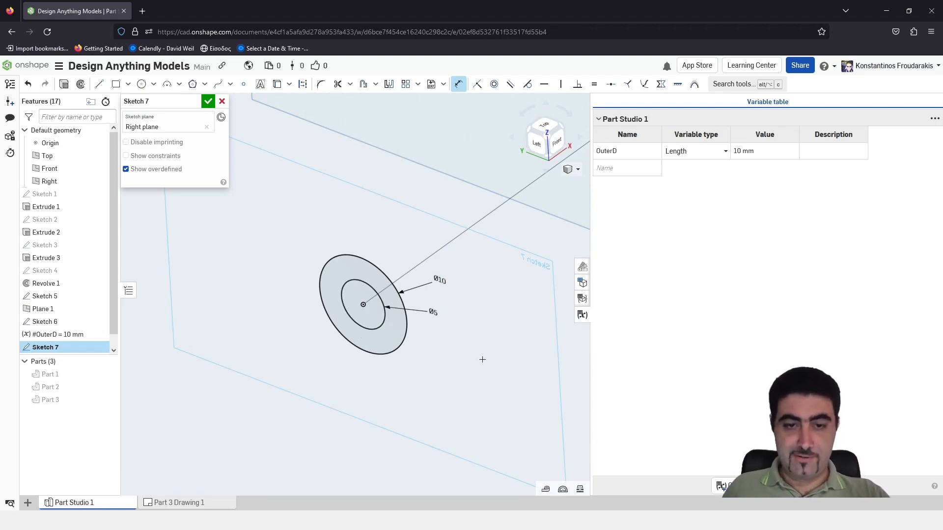
# Test the linked diameters by setting the OuterD variable to 20 mm, and return it to 10 mm
pyautogui.scroll(1, 466, 295)
pyautogui.scroll(-4, 444, 326)
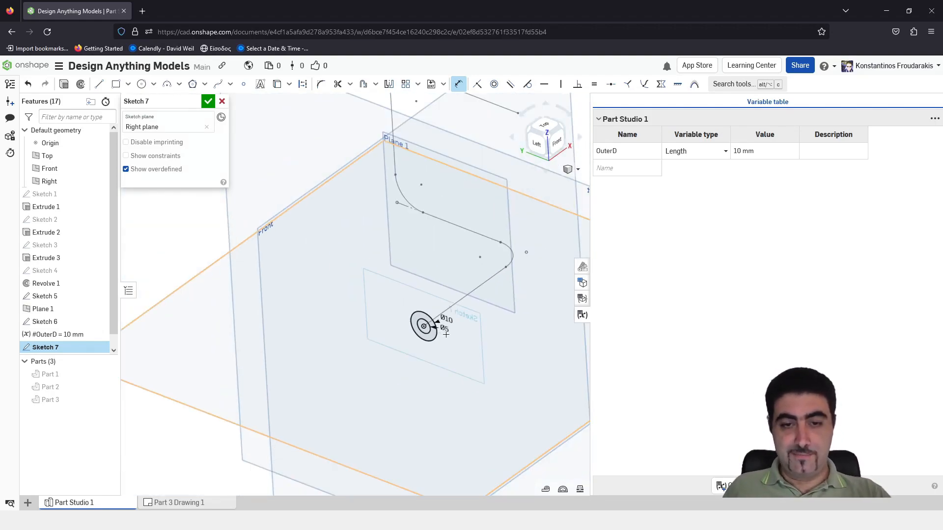
pyautogui.scroll(3, 445, 331)
pyautogui.click(750, 154)
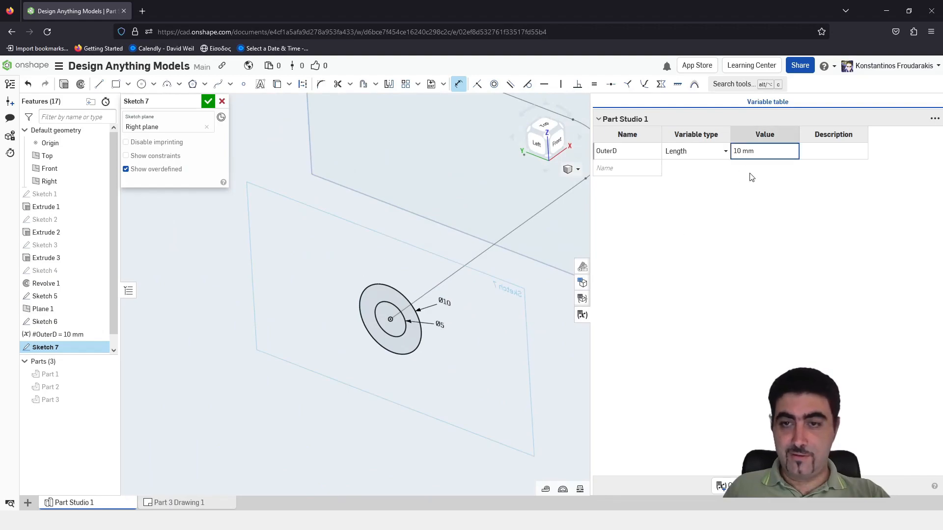
pyautogui.moveTo(588, 194); pyautogui.dragTo(777, 194)
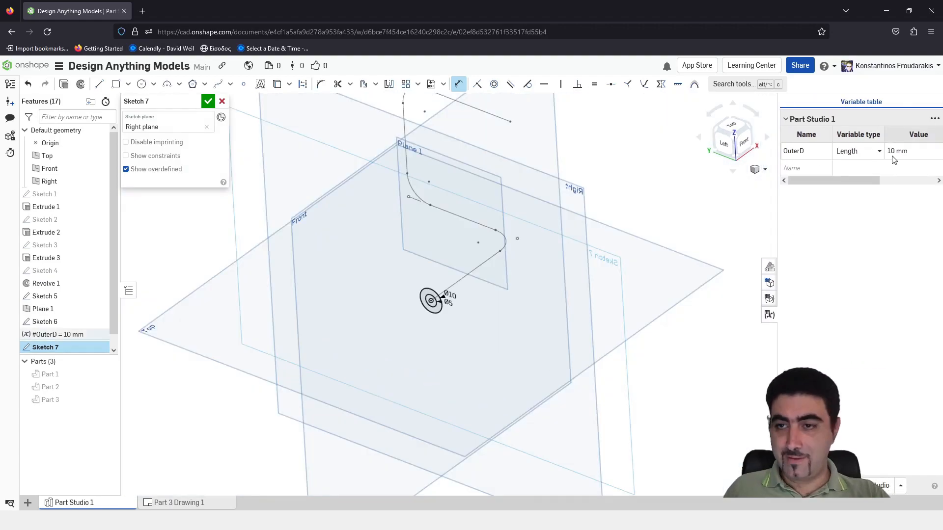
pyautogui.click(893, 160)
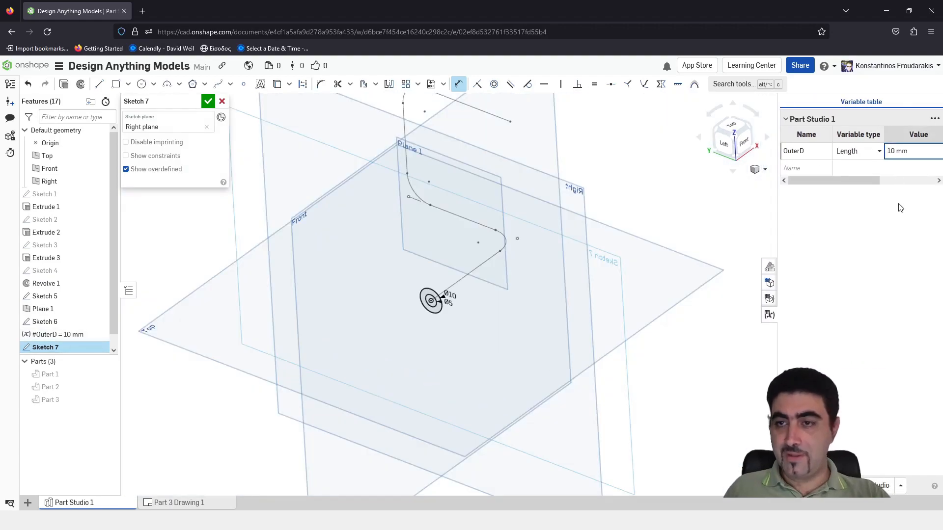
pyautogui.click(903, 158)
pyautogui.write('20')
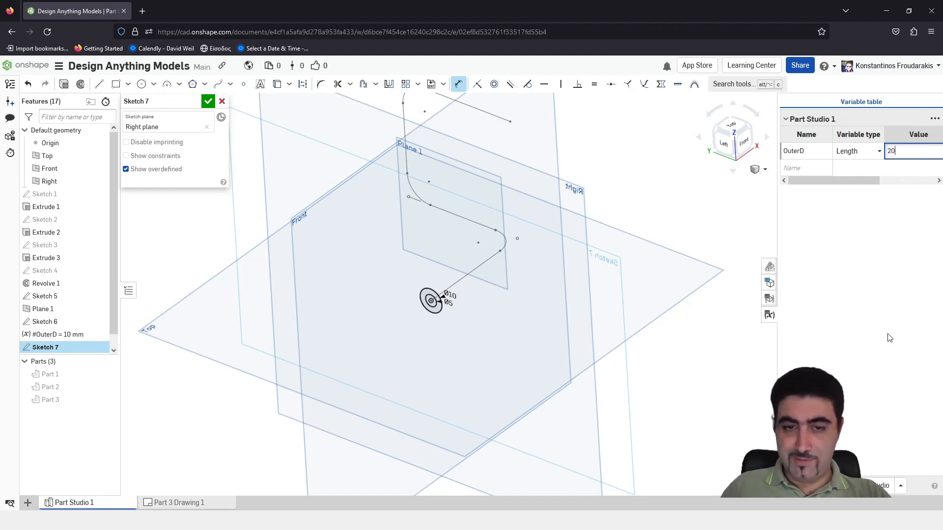
pyautogui.press('Return')
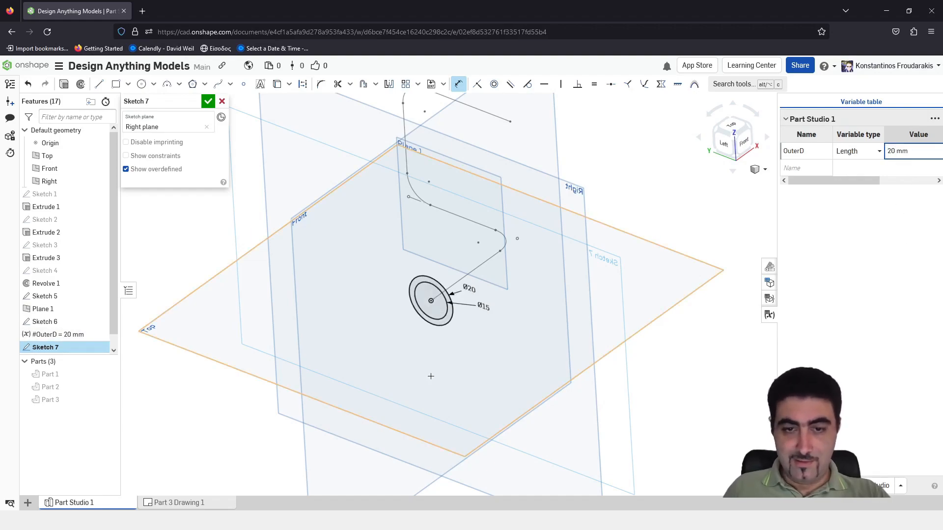
pyautogui.click(921, 151)
pyautogui.write('10')
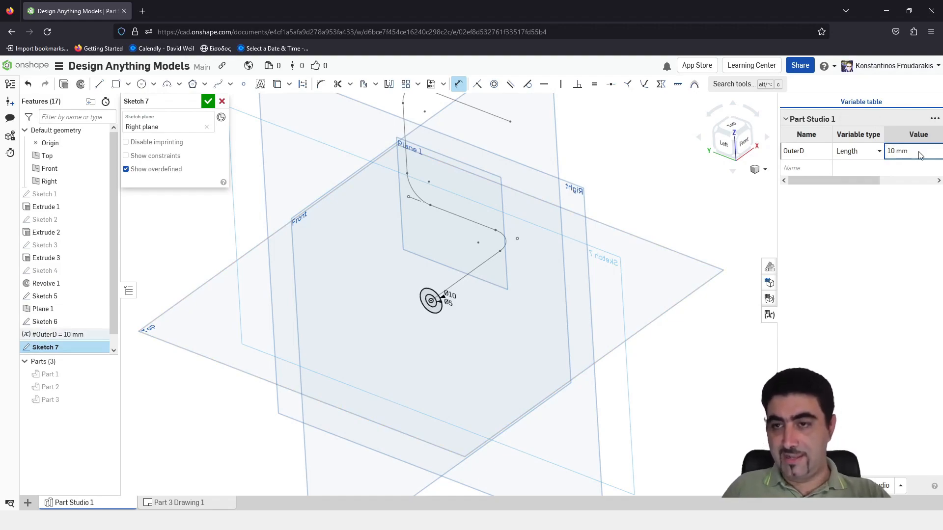
# Close the variable table and finish the concentric-circle profile sketch on the Right plane
pyautogui.press('Return')
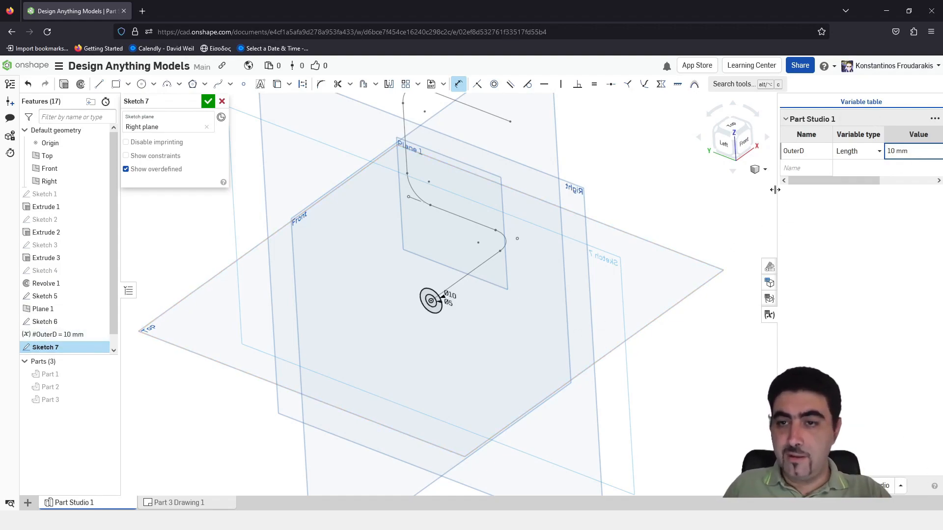
pyautogui.click(769, 315)
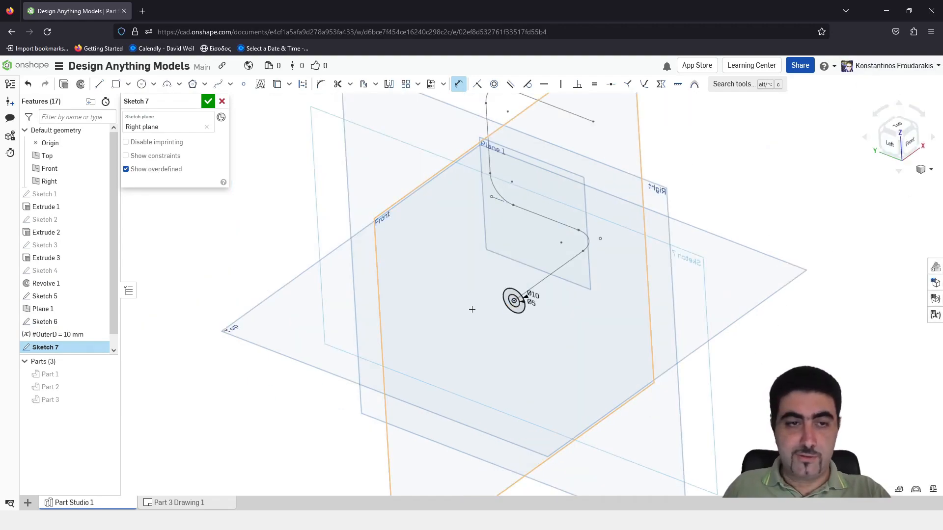
pyautogui.click(209, 102)
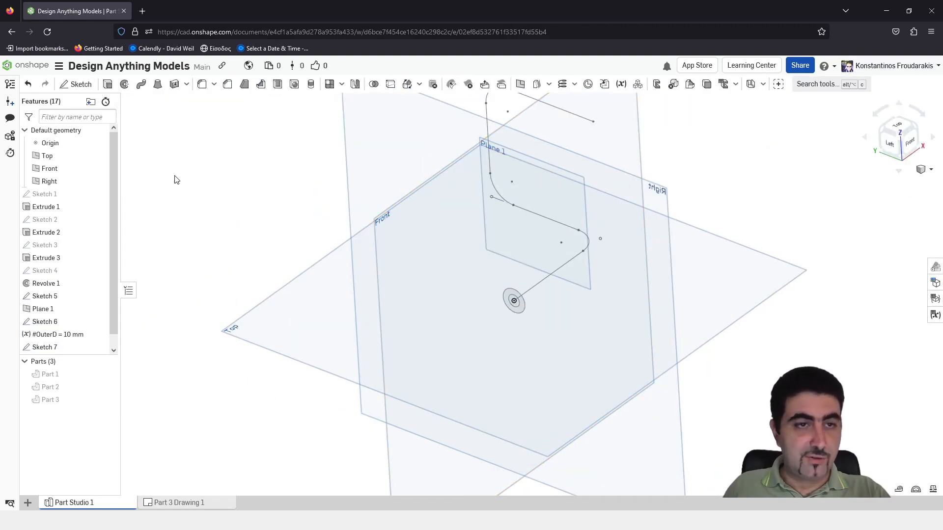
# Start a solid sweep of the ring profile, with a path following the lower sketch, its connecting bend and the vertical line
pyautogui.click(141, 84)
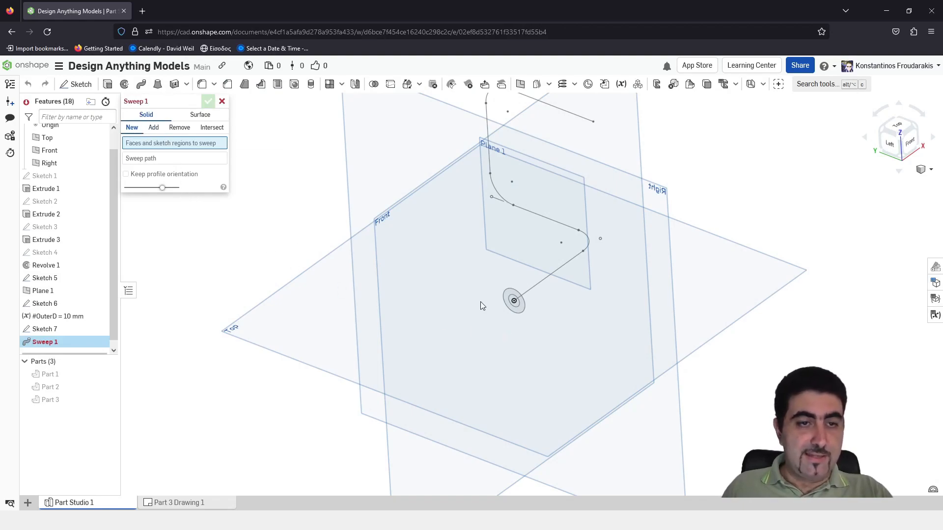
pyautogui.click(520, 308)
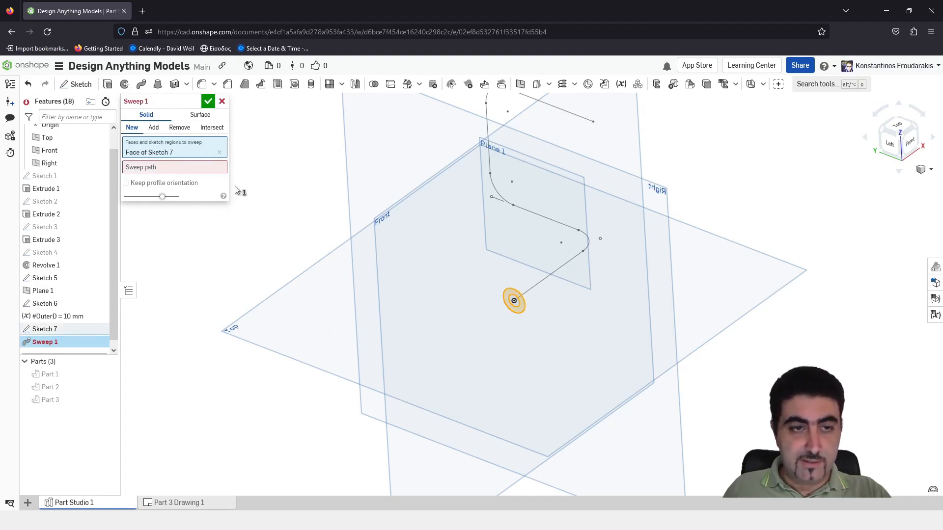
pyautogui.click(187, 167)
pyautogui.click(542, 280)
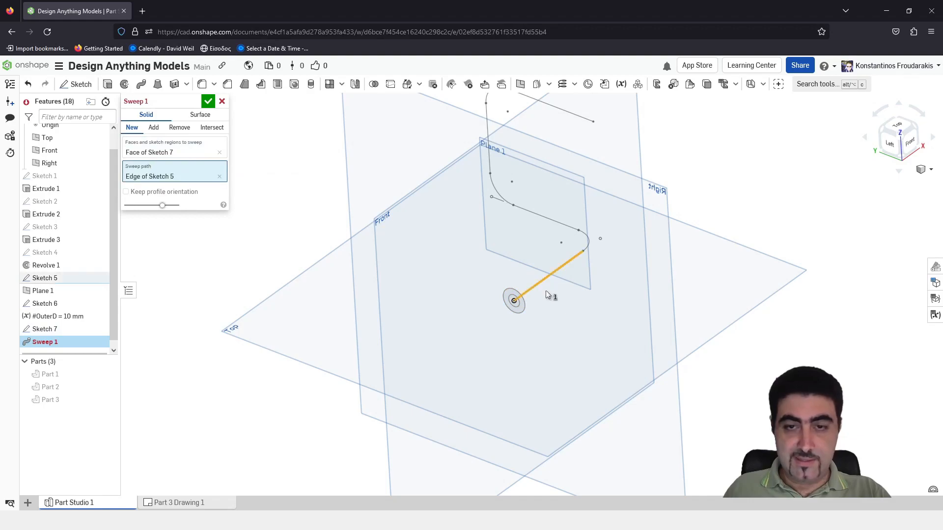
pyautogui.click(588, 242)
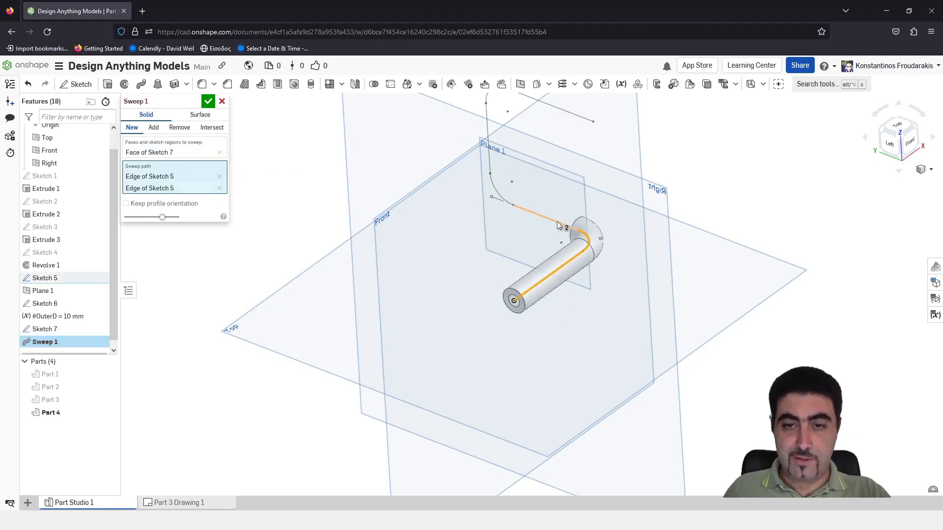
pyautogui.click(540, 215)
pyautogui.click(493, 187)
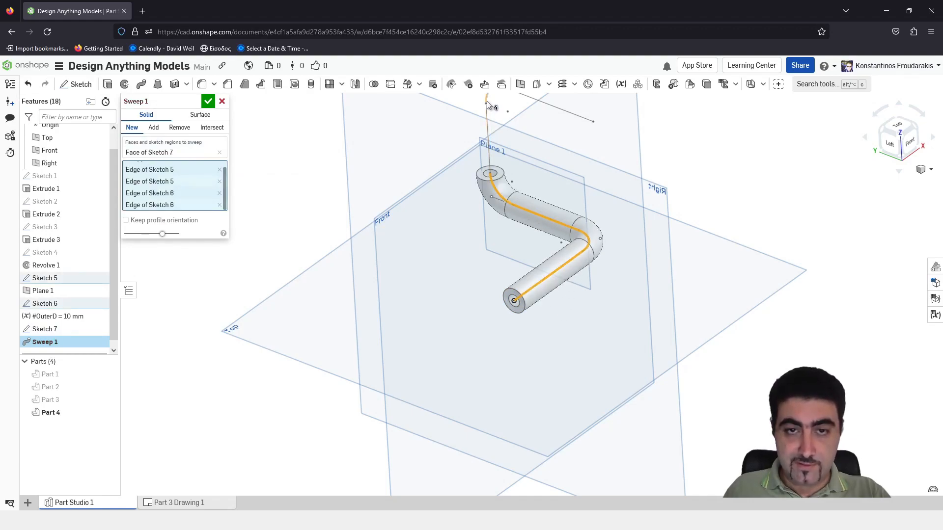
pyautogui.click(484, 119)
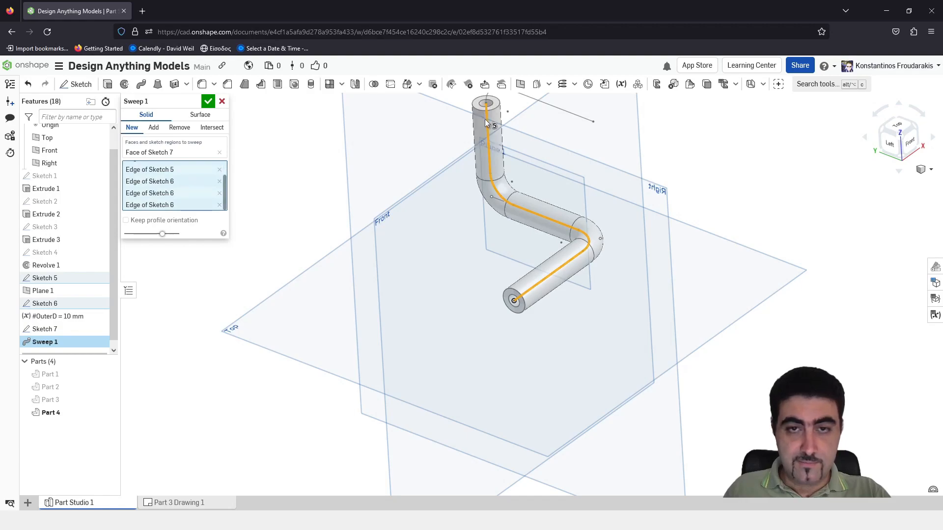
pyautogui.rightClick(484, 119)
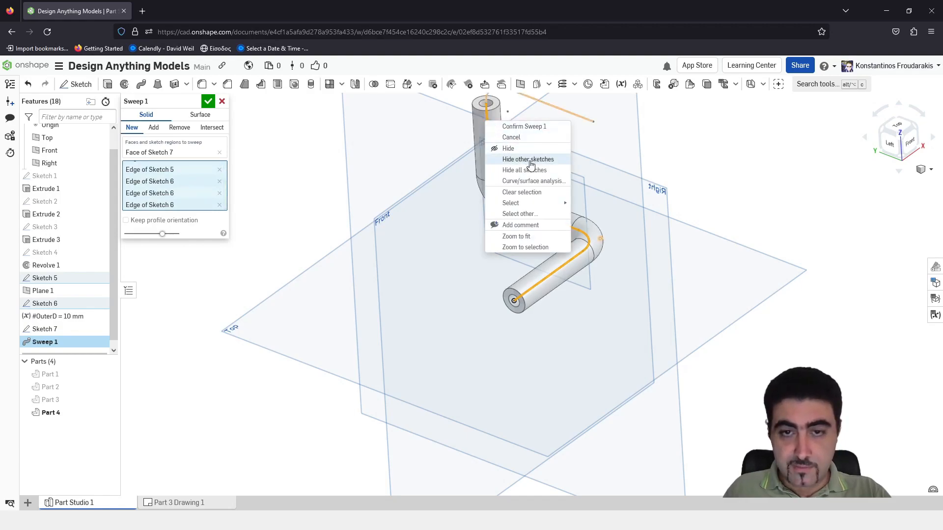
pyautogui.click(462, 311)
# Extend the sweep path through the upper bend to the final straight line, and confirm the sweep
pyautogui.moveTo(470, 216)
pyautogui.mouseDown(button='right')
pyautogui.moveTo(456, 269)
pyautogui.moveTo(470, 220)
pyautogui.mouseUp(button='right')
pyautogui.scroll(1, 471, 221)
pyautogui.moveTo(470, 221); pyautogui.dragTo(437, 305, button='middle')
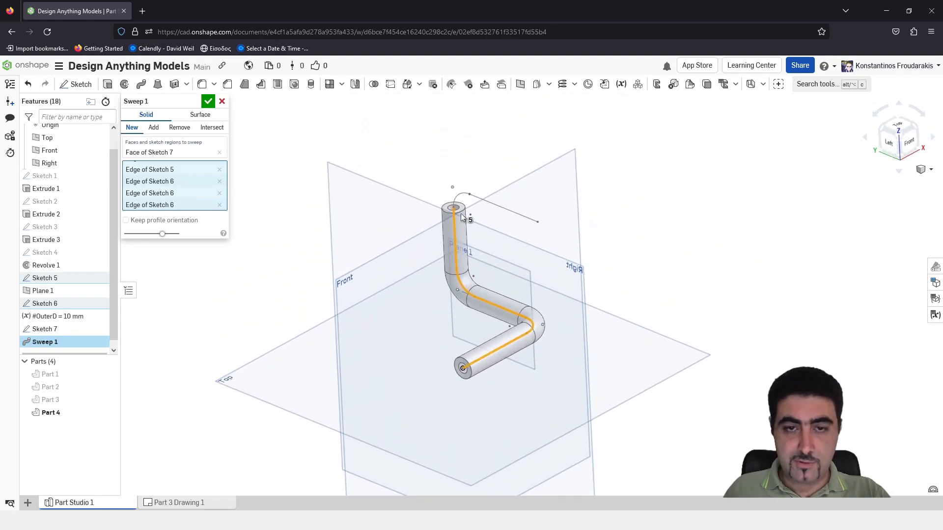
pyautogui.click(499, 208)
pyautogui.moveTo(594, 328)
pyautogui.mouseDown(button='right')
pyautogui.moveTo(475, 337)
pyautogui.moveTo(511, 356)
pyautogui.moveTo(496, 412)
pyautogui.moveTo(410, 307)
pyautogui.mouseUp(button='right')
pyautogui.scroll(-3, 410, 308)
pyautogui.click(208, 101)
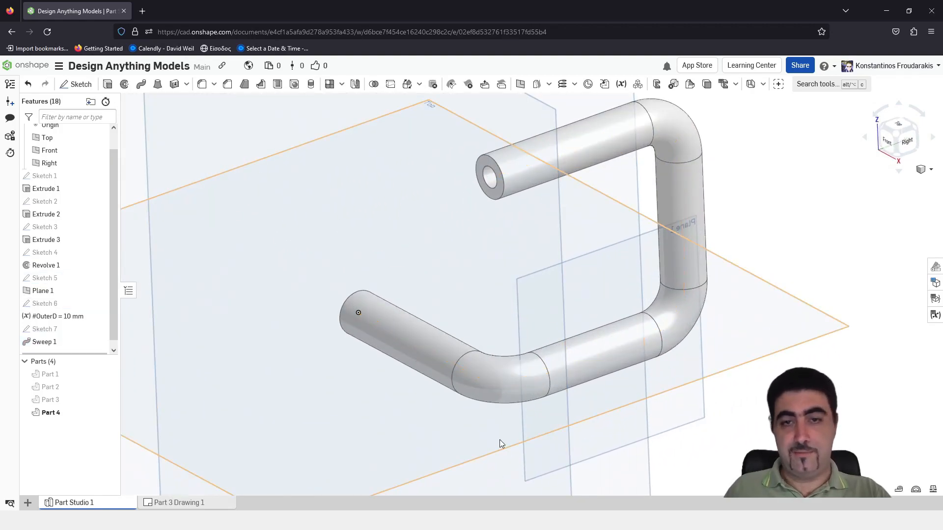
# Hide all planes around the swept tube
pyautogui.scroll(4, 497, 436)
pyautogui.scroll(-3, 565, 451)
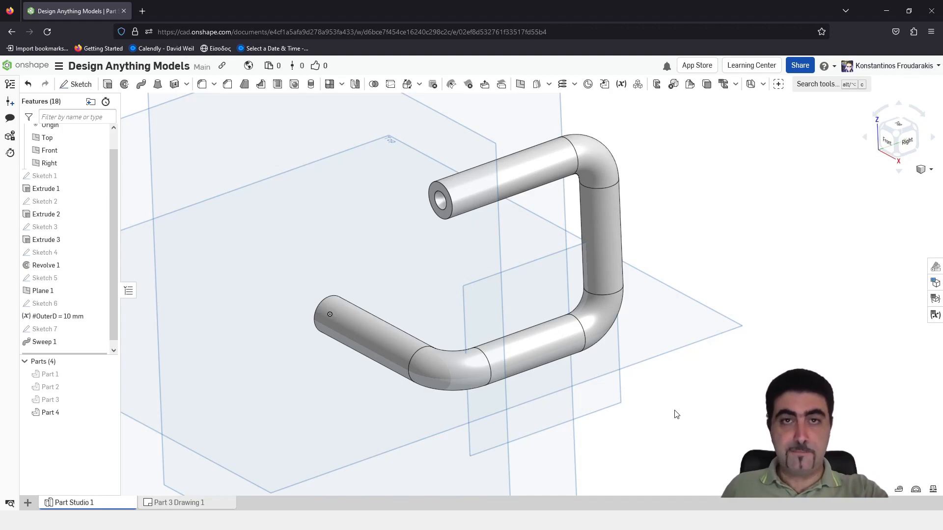
pyautogui.press('p')
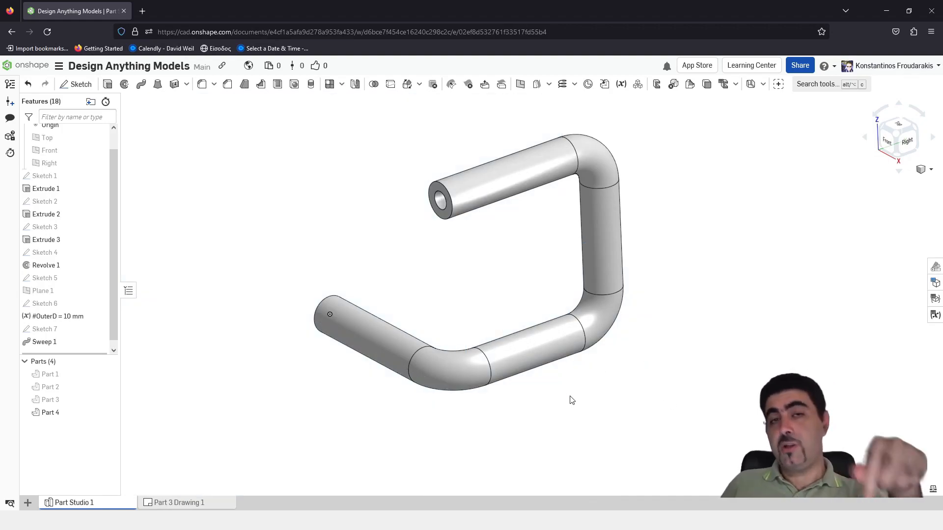
pyautogui.moveTo(571, 400); pyautogui.dragTo(519, 430, button='right')
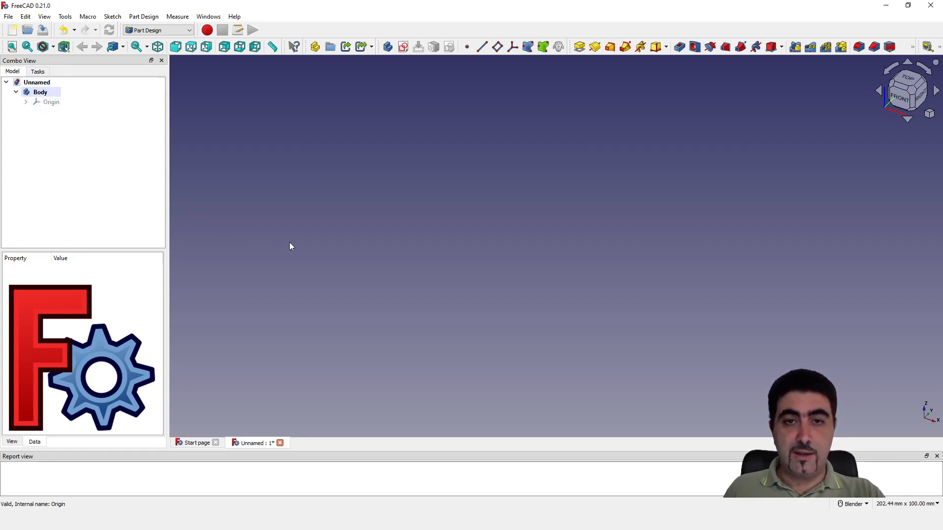
# In FreeCAD, create a sketch on the XY-plane and draw a line about 53 mm long from the origin along the X axis
pyautogui.click(402, 48)
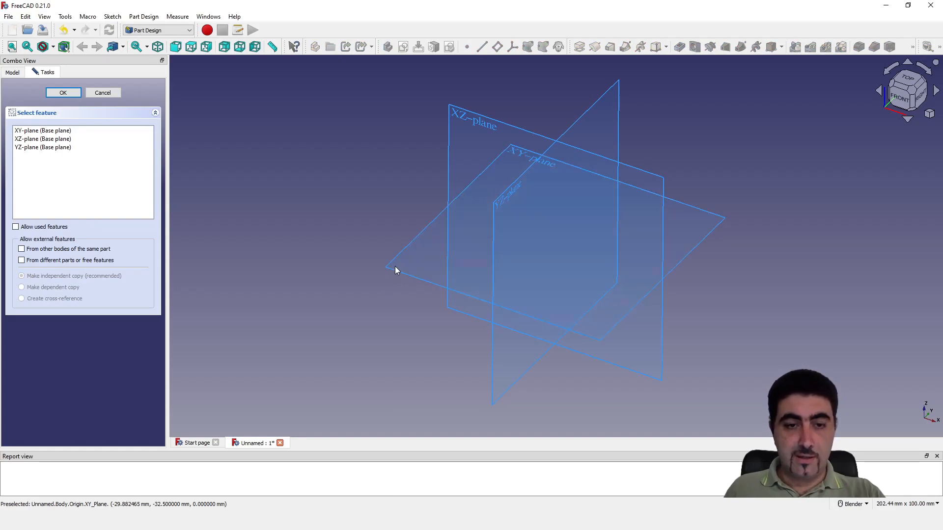
pyautogui.click(370, 278)
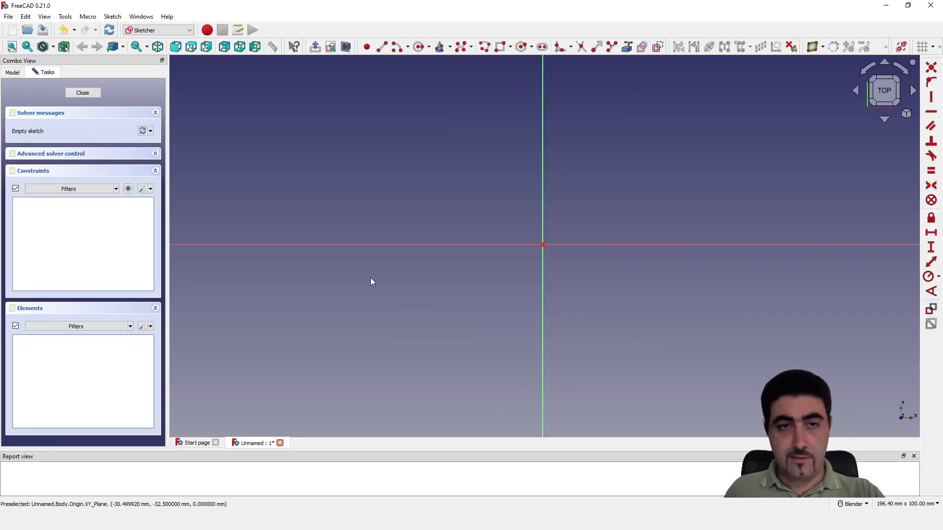
pyautogui.click(382, 47)
pyautogui.click(543, 244)
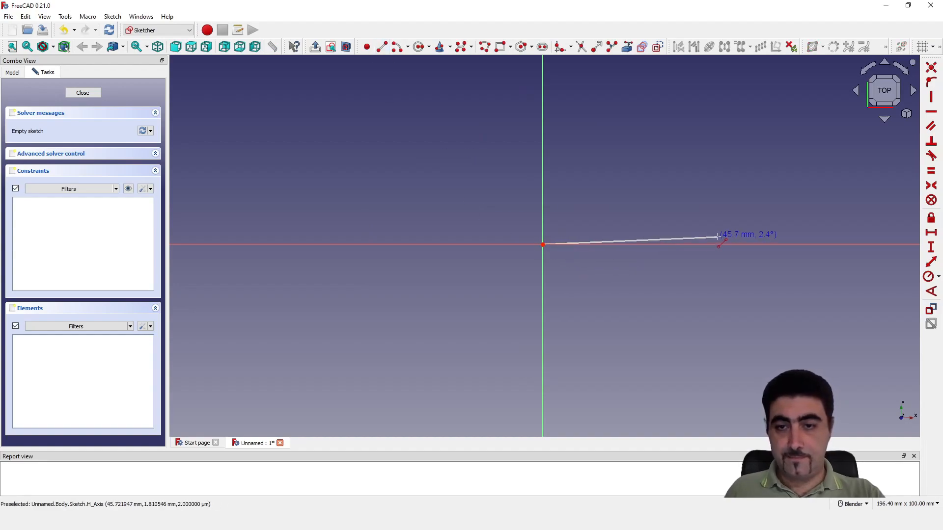
pyautogui.click(744, 244)
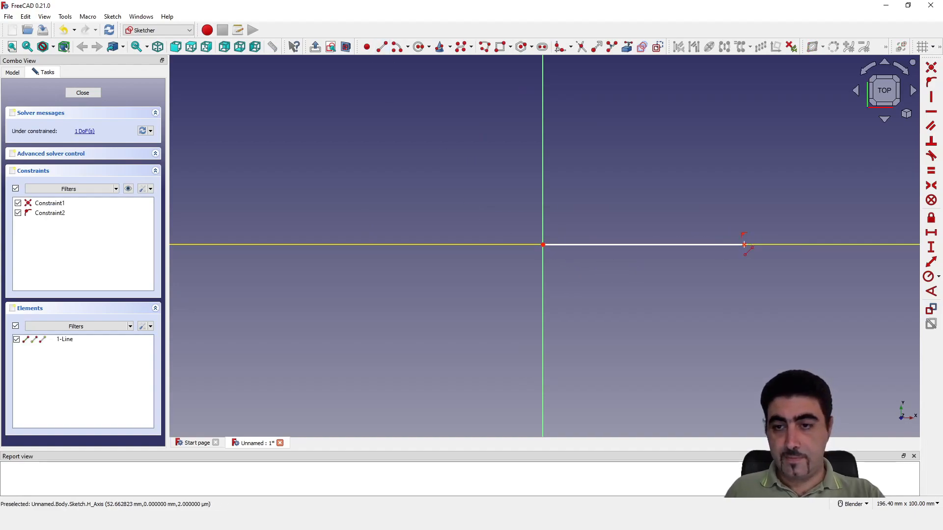
pyautogui.rightClick(722, 279)
pyautogui.press('l')
pyautogui.click(744, 244)
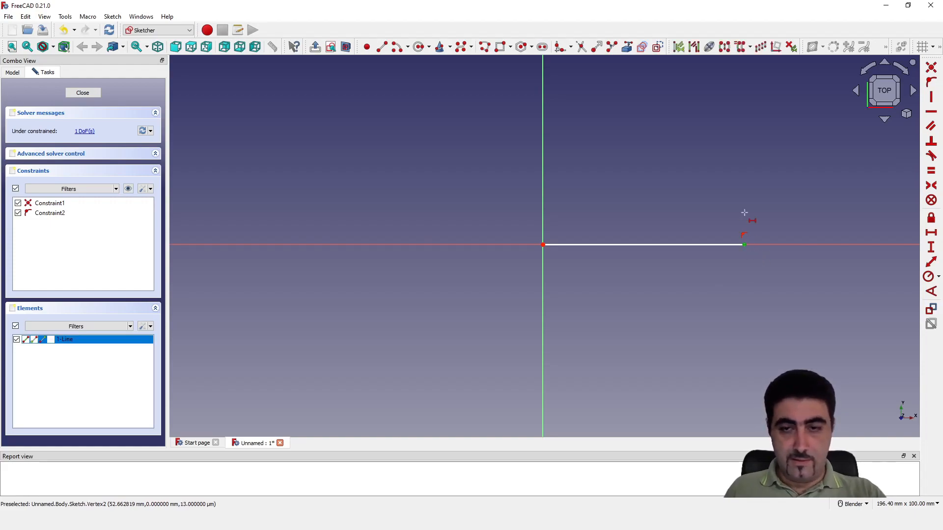
pyautogui.rightClick(703, 205)
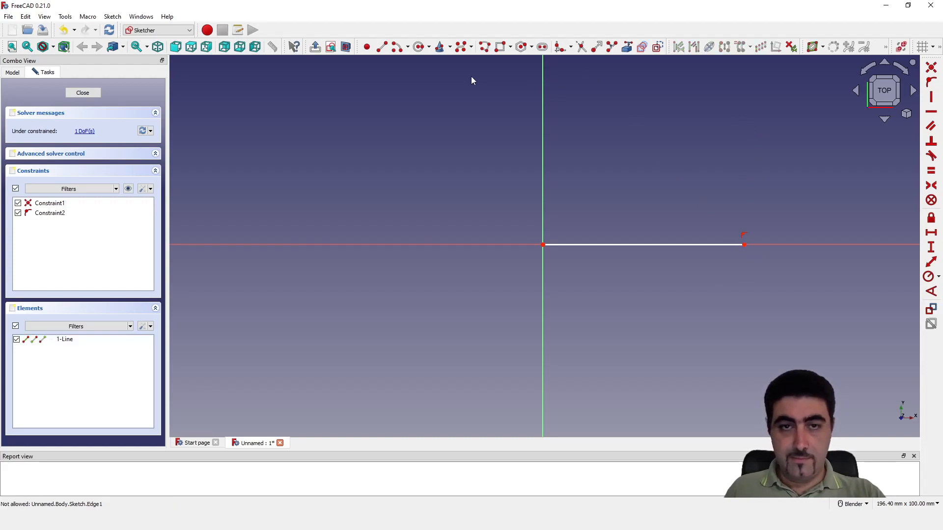
# Draw a vertical line upward from the free end of the horizontal line
pyautogui.click(384, 48)
pyautogui.click(744, 244)
pyautogui.click(743, 106)
pyautogui.rightClick(805, 255)
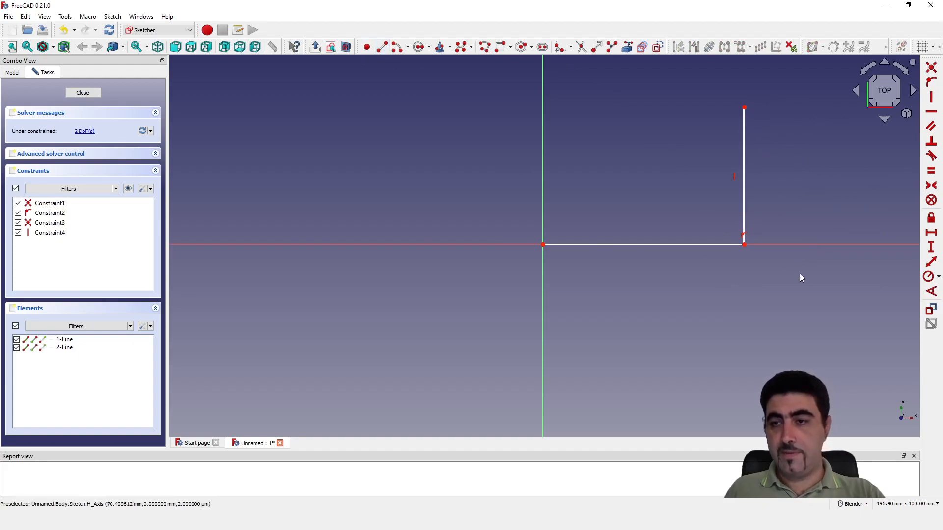
# Dimension the vertical and horizontal lines to a length of 50 mm each
pyautogui.click(930, 248)
pyautogui.click(744, 162)
pyautogui.write('50')
pyautogui.press('Return')
pyautogui.scroll(-6, 670, 208)
pyautogui.scroll(6, 716, 149)
pyautogui.click(572, 383)
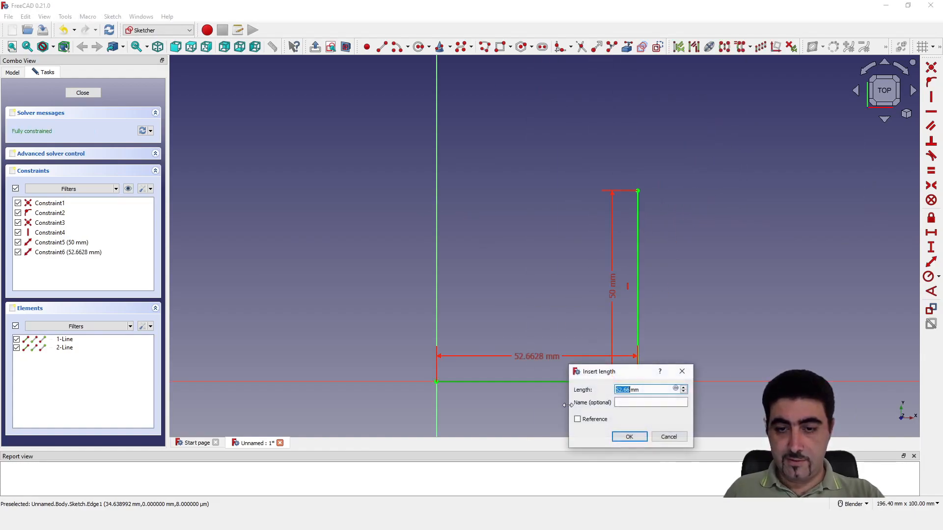
pyautogui.write('50')
pyautogui.press('Return')
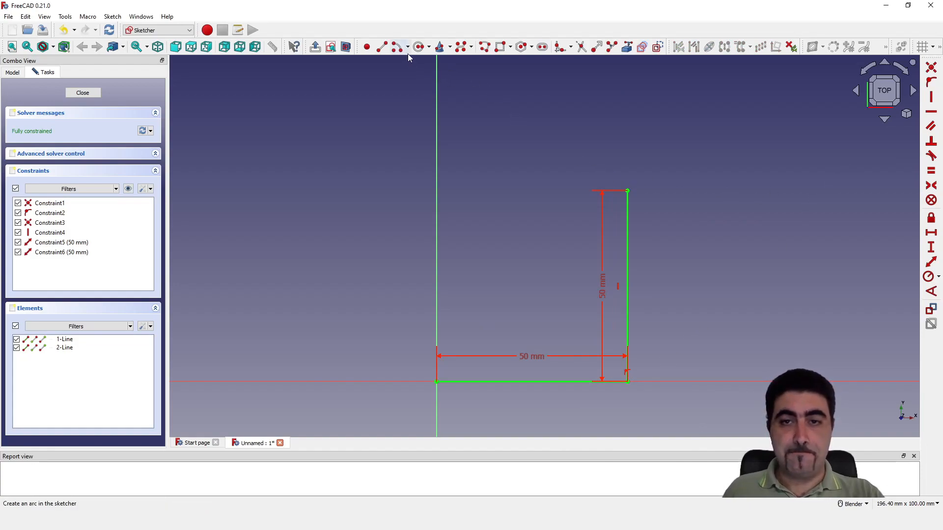
# Round the corner between the two lines with a constraint-preserving sketch fillet
pyautogui.click(570, 48)
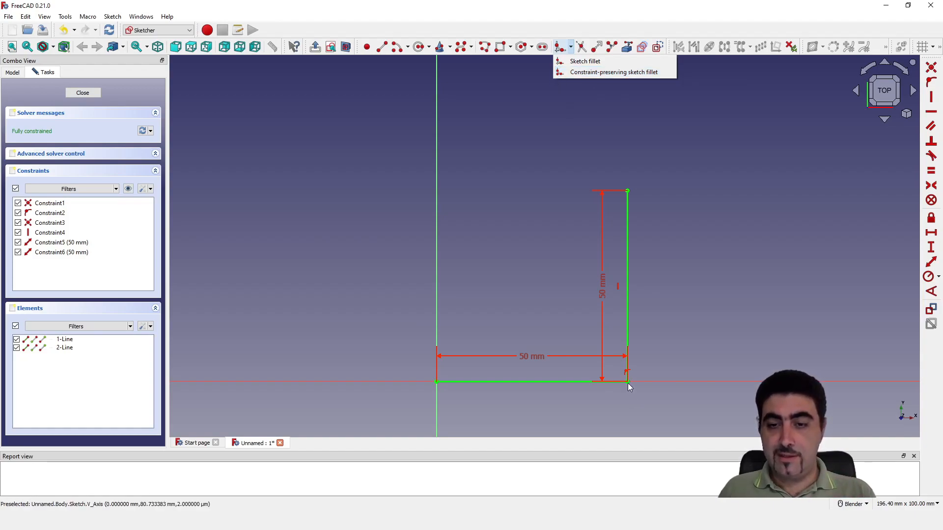
pyautogui.click(591, 72)
pyautogui.click(628, 303)
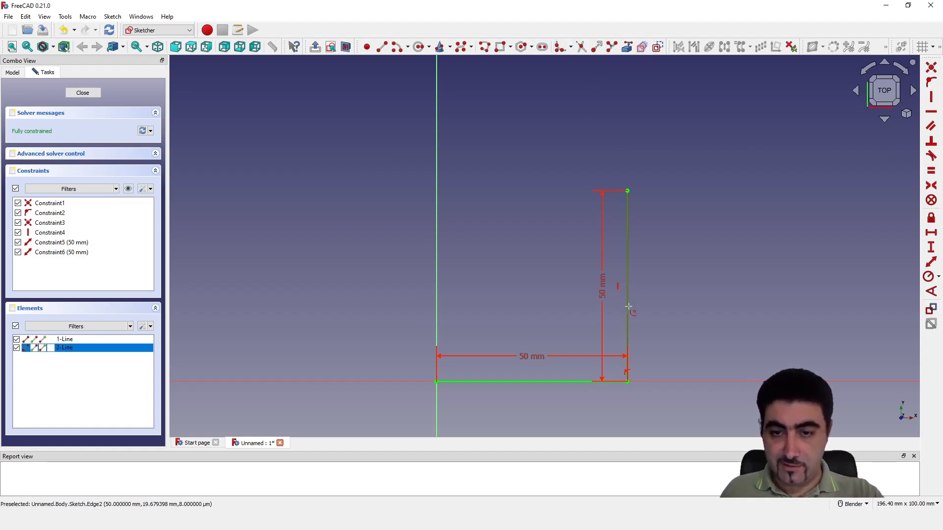
pyautogui.click(570, 382)
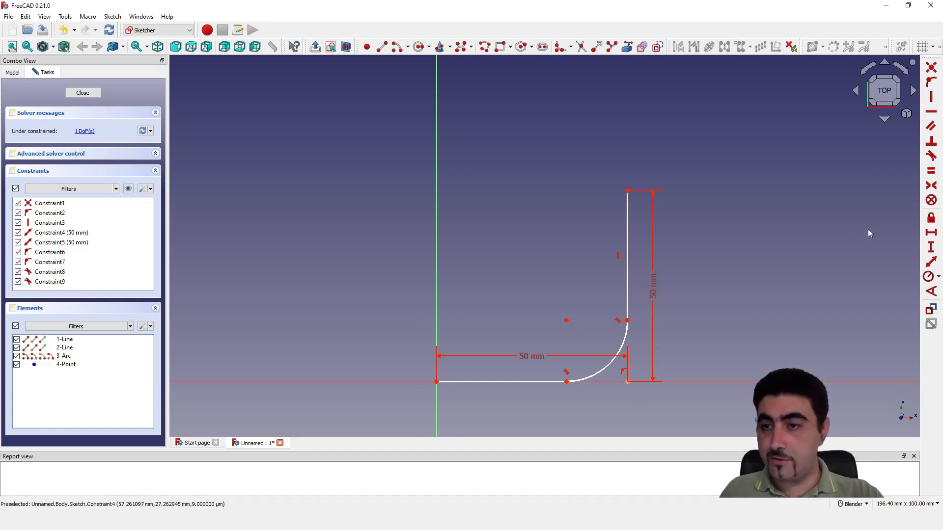
# Constrain the fillet arc's radius to 10 mm
pyautogui.click(597, 364)
pyautogui.press('k')
pyautogui.press('r')
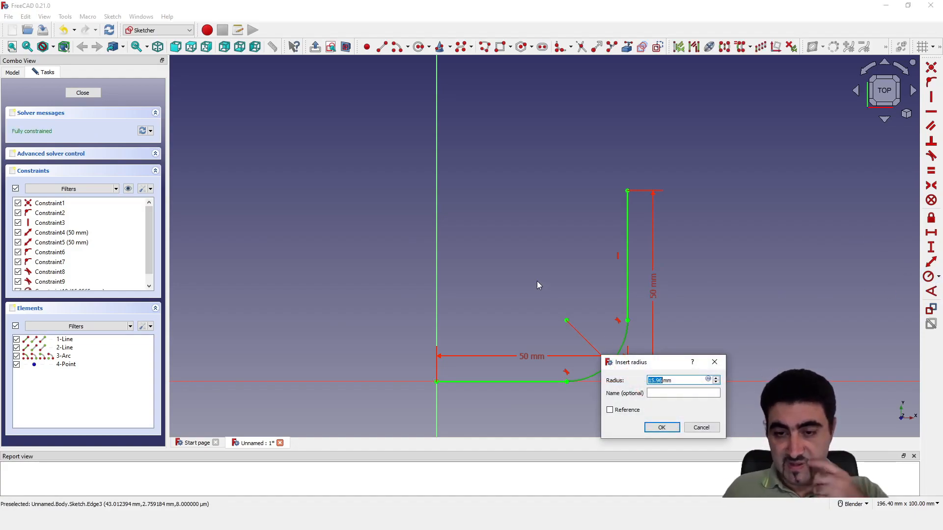
pyautogui.write('10')
pyautogui.press('Return')
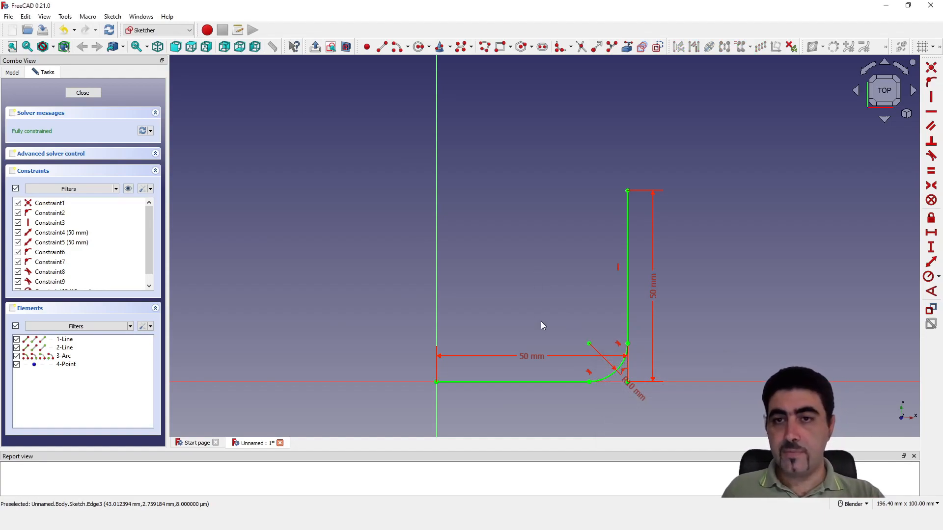
# Open the list of available workbenches
pyautogui.moveTo(550, 327)
pyautogui.mouseDown(button='middle')
pyautogui.moveTo(543, 227)
pyautogui.moveTo(431, 281)
pyautogui.moveTo(528, 207)
pyautogui.moveTo(702, 435)
pyautogui.moveTo(439, 230)
pyautogui.moveTo(400, 304)
pyautogui.moveTo(408, 331)
pyautogui.moveTo(511, 179)
pyautogui.moveTo(498, 209)
pyautogui.mouseUp(button='middle')
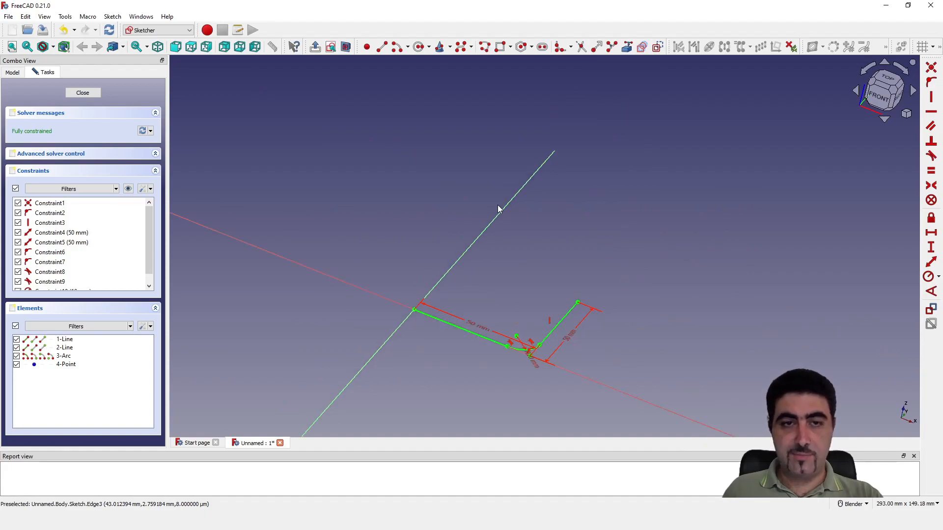
pyautogui.click(189, 30)
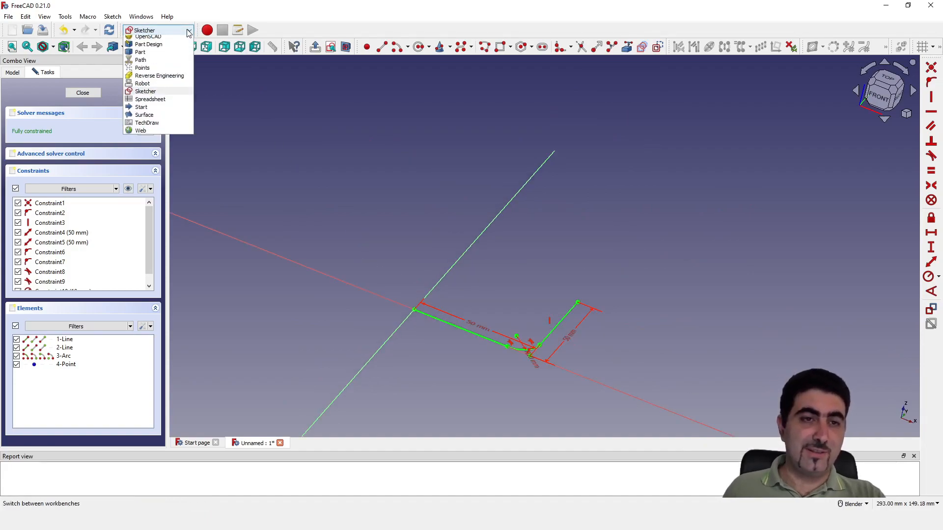
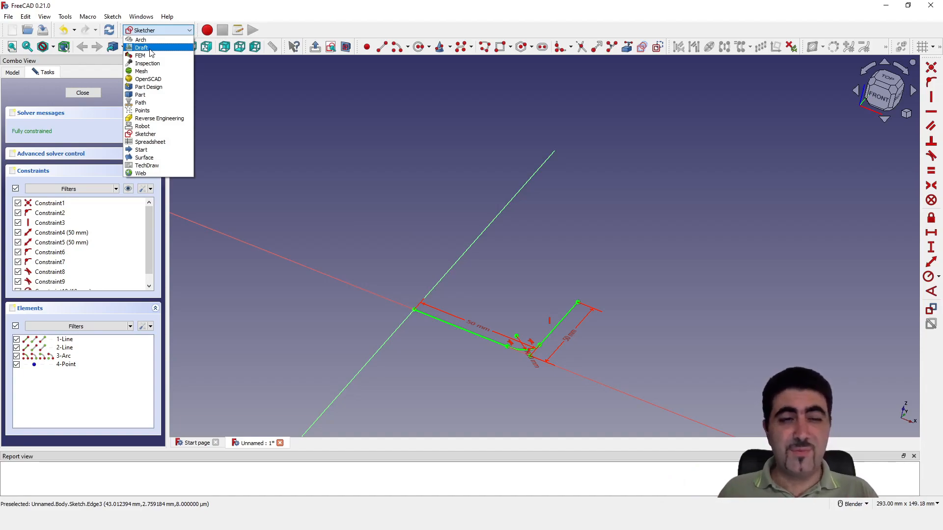
# Finish editing the path sketch and return to the body without changing the workbench by hand
pyautogui.click(331, 178)
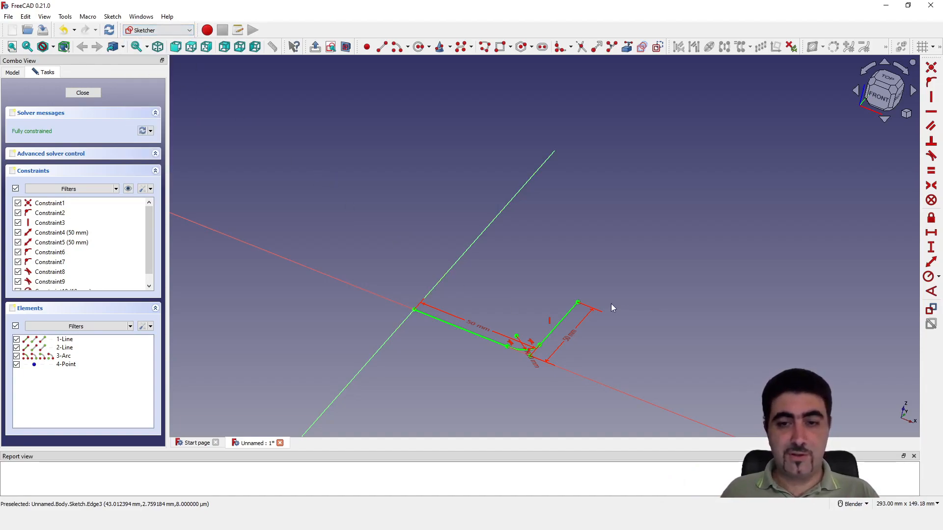
pyautogui.moveTo(520, 319)
pyautogui.mouseDown(button='middle')
pyautogui.moveTo(511, 288)
pyautogui.moveTo(495, 299)
pyautogui.mouseUp(button='middle')
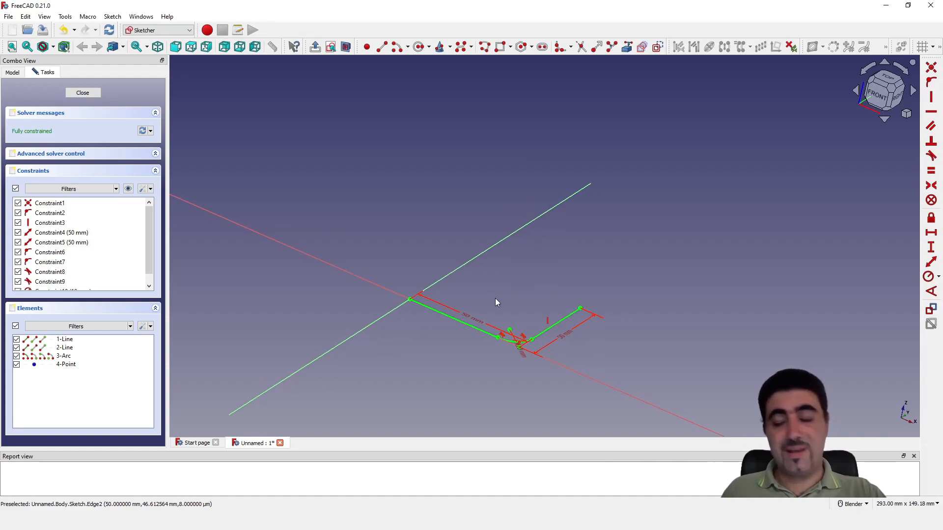
pyautogui.click(82, 93)
pyautogui.scroll(-2, 376, 260)
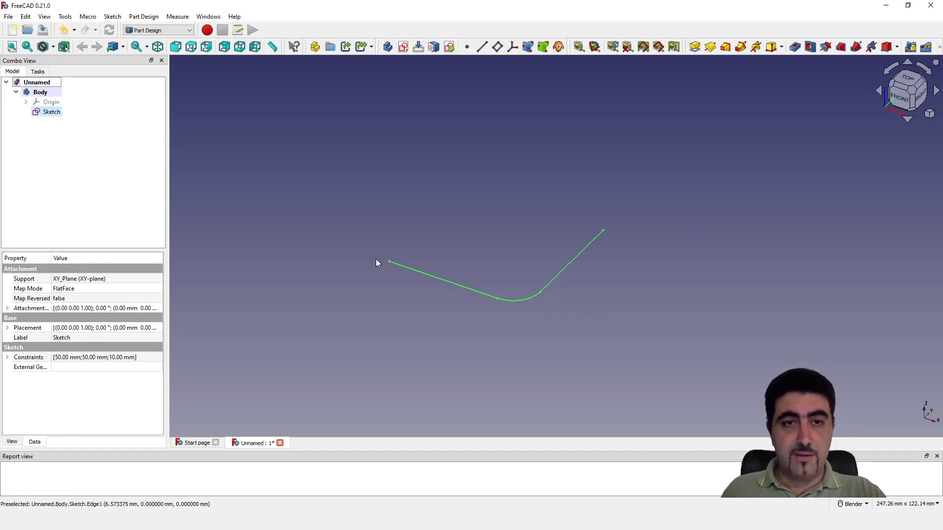
# Create a datum plane attached normal to the sketch's first straight edge, the one starting at the origin
pyautogui.click(497, 46)
pyautogui.click(566, 263)
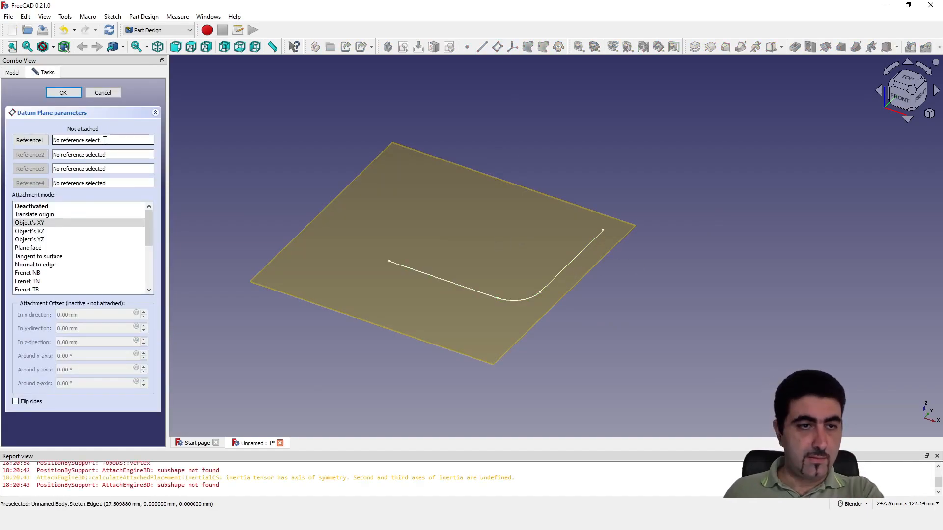
pyautogui.click(427, 281)
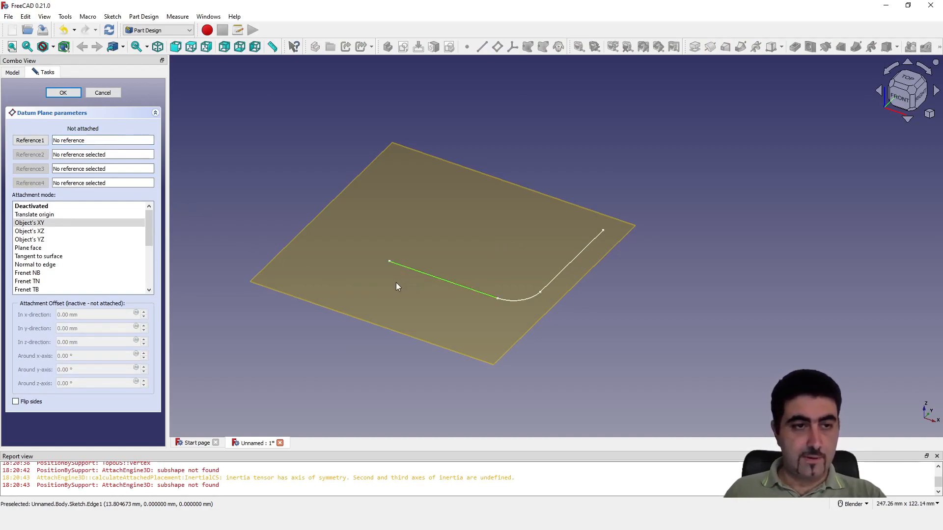
pyautogui.click(30, 140)
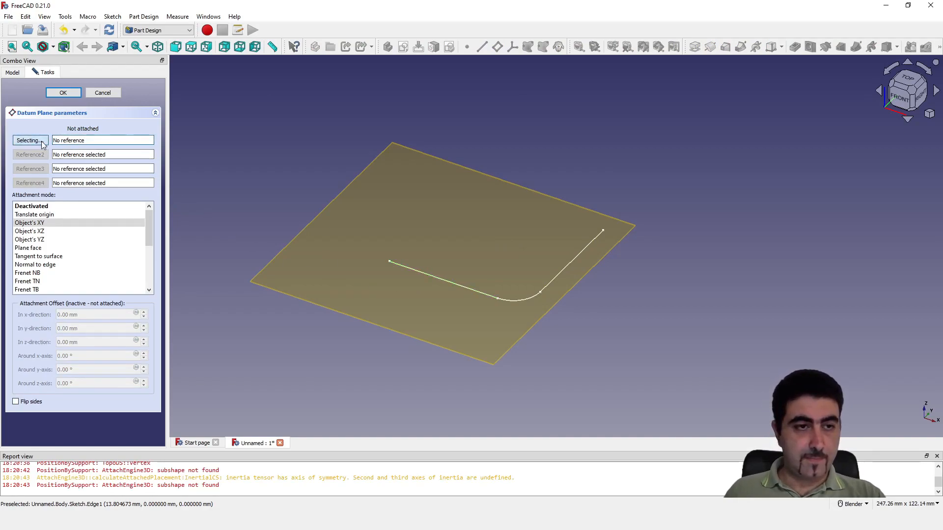
pyautogui.click(406, 270)
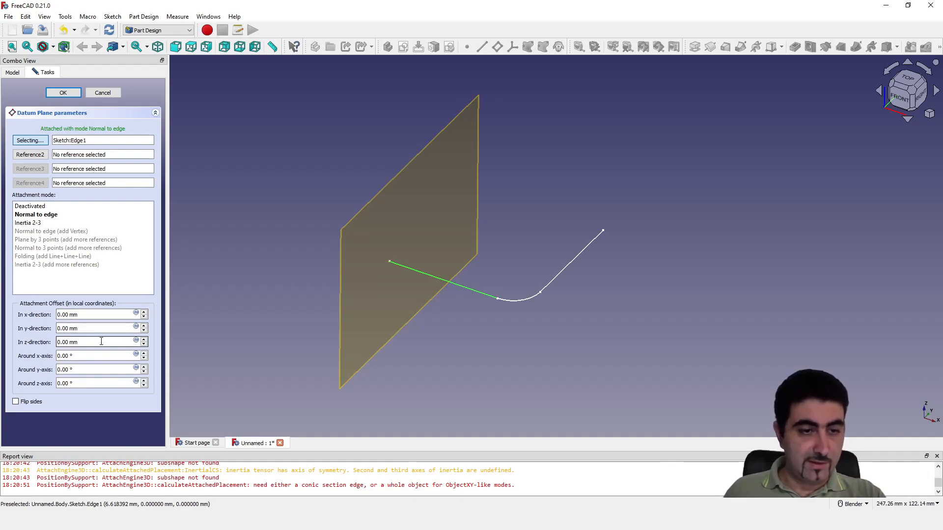
pyautogui.click(136, 340)
pyautogui.moveTo(119, 328); pyautogui.dragTo(635, 278)
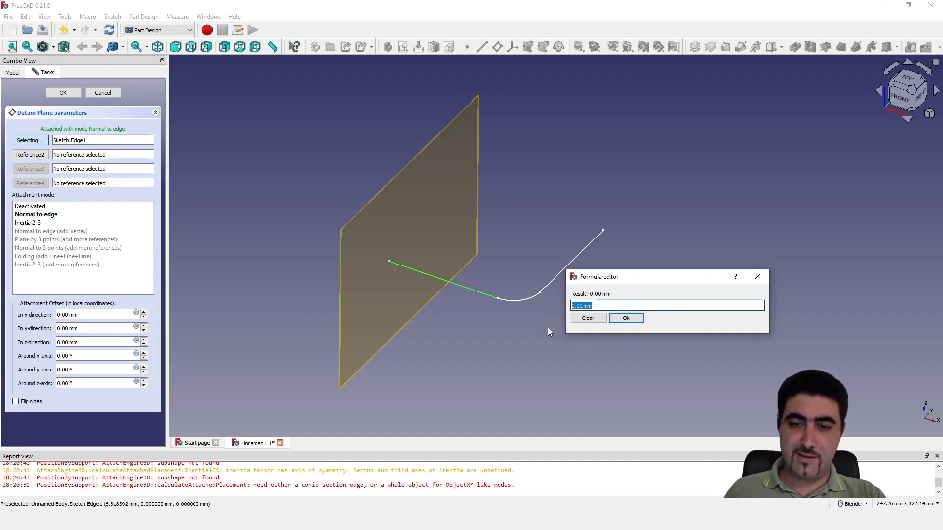
pyautogui.click(757, 277)
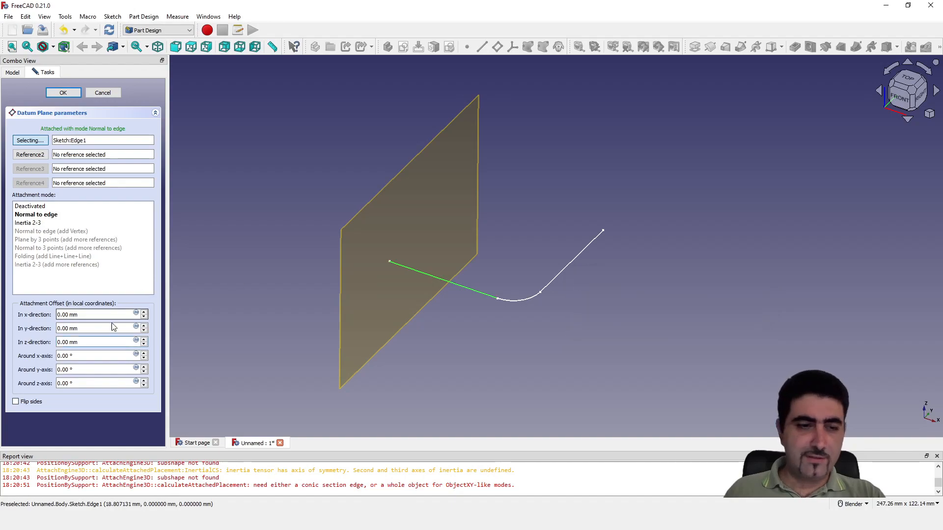
# Set the datum plane's attachment offset in the z-direction to 50 mm and accept the plane
pyautogui.tripleClick(88, 342)
pyautogui.write('50')
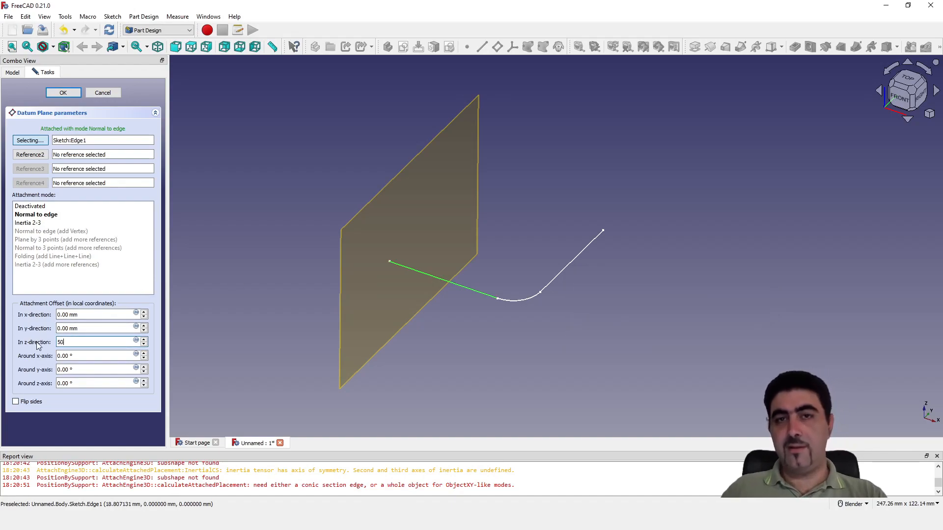
pyautogui.press('Return')
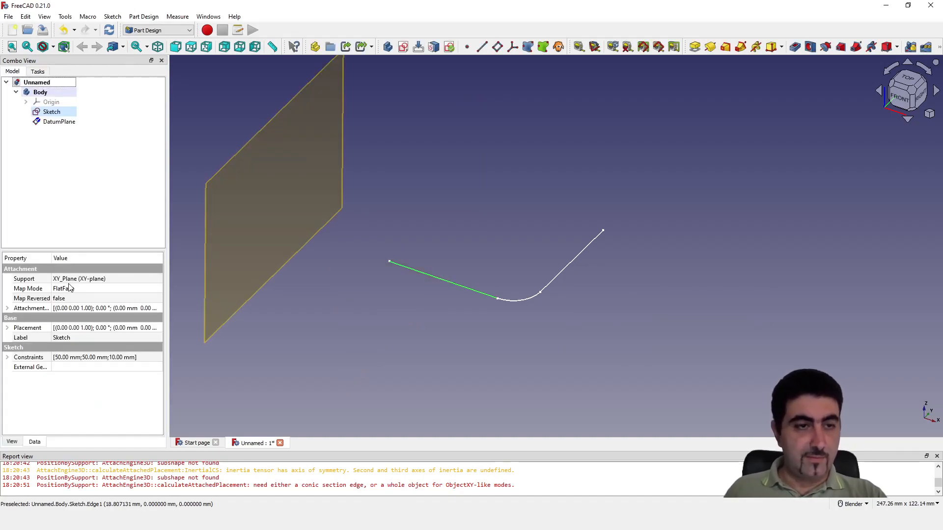
# Edit the datum plane and make its 50 mm z-direction offset negative so it lies on the opposite side
pyautogui.click(67, 123)
pyautogui.rightClick(67, 124)
pyautogui.click(93, 129)
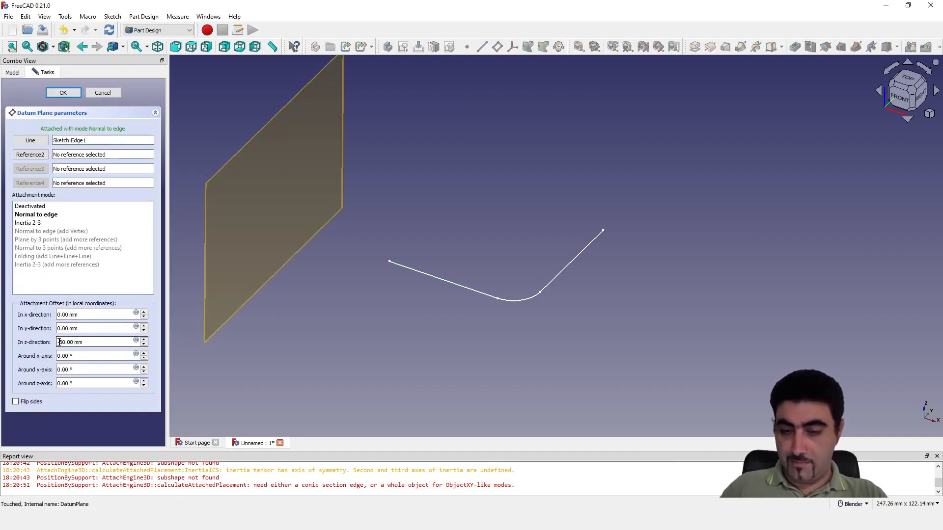
pyautogui.press('Return')
# Start a new sketch on the datum plane
pyautogui.click(56, 121)
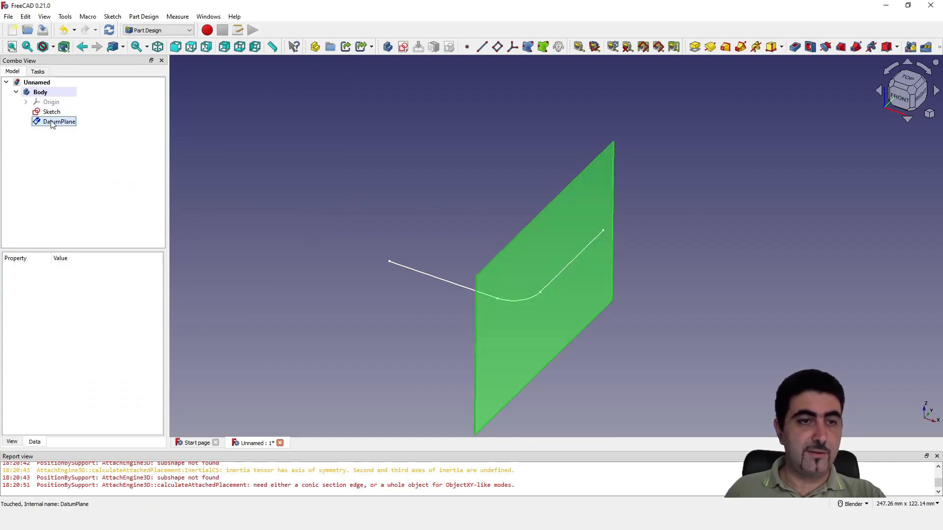
pyautogui.click(402, 47)
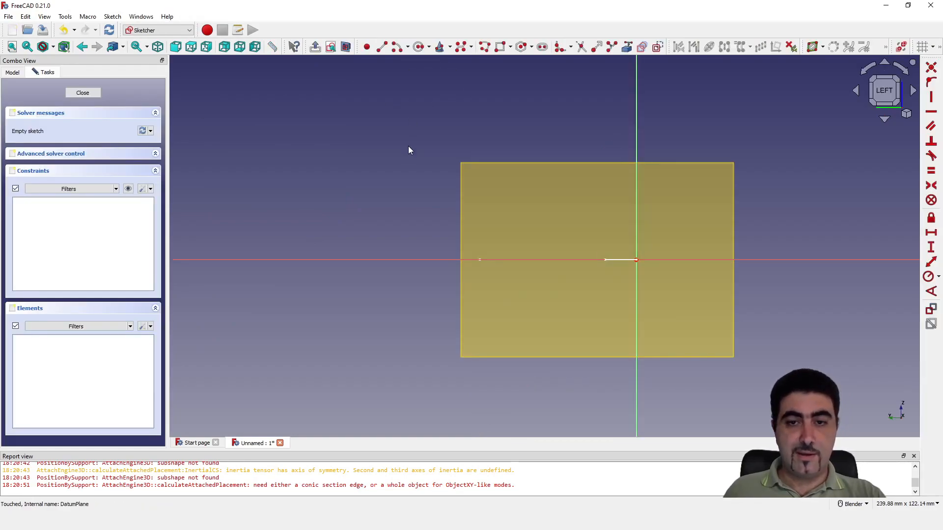
pyautogui.moveTo(519, 237); pyautogui.dragTo(564, 273, button='middle')
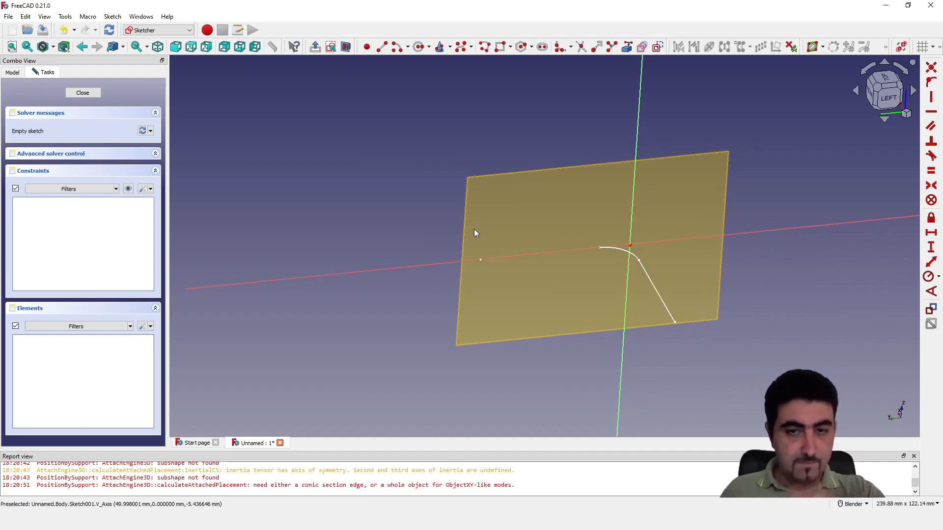
# Link the first sketch's second straight segment into the new sketch as external geometry
pyautogui.press('l')
pyautogui.scroll(5, 480, 258)
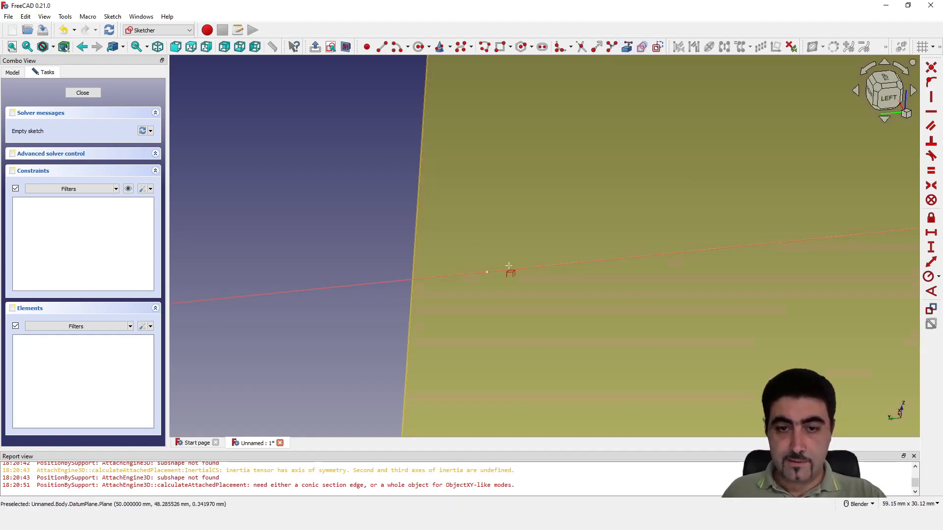
pyautogui.click(525, 267)
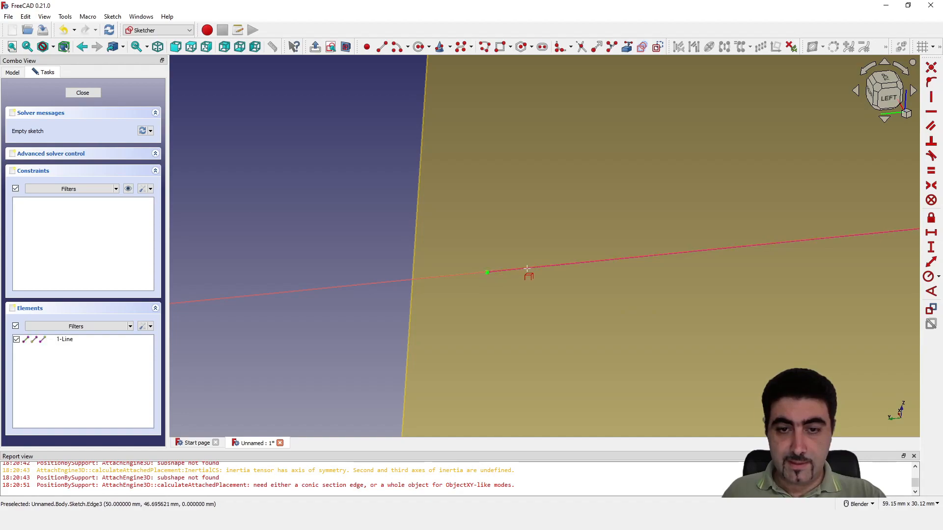
pyautogui.scroll(-5, 304, 243)
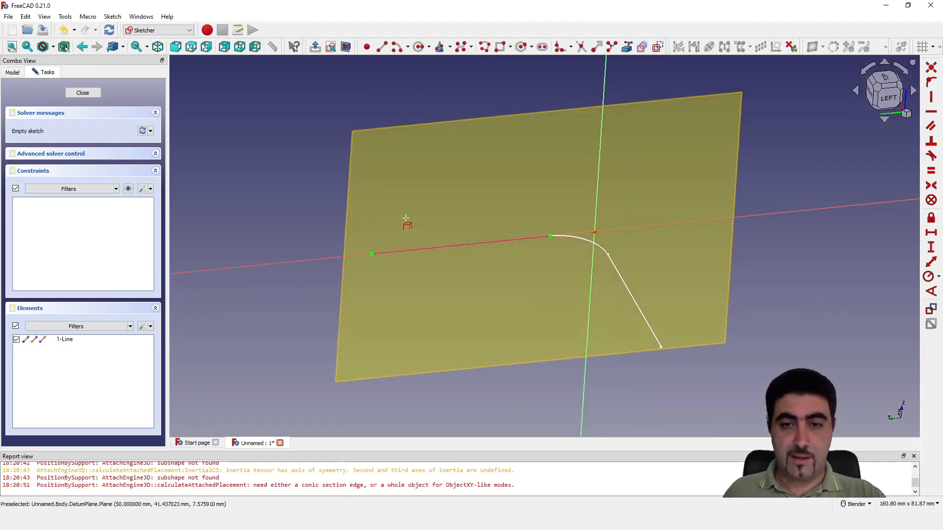
pyautogui.scroll(1, 394, 164)
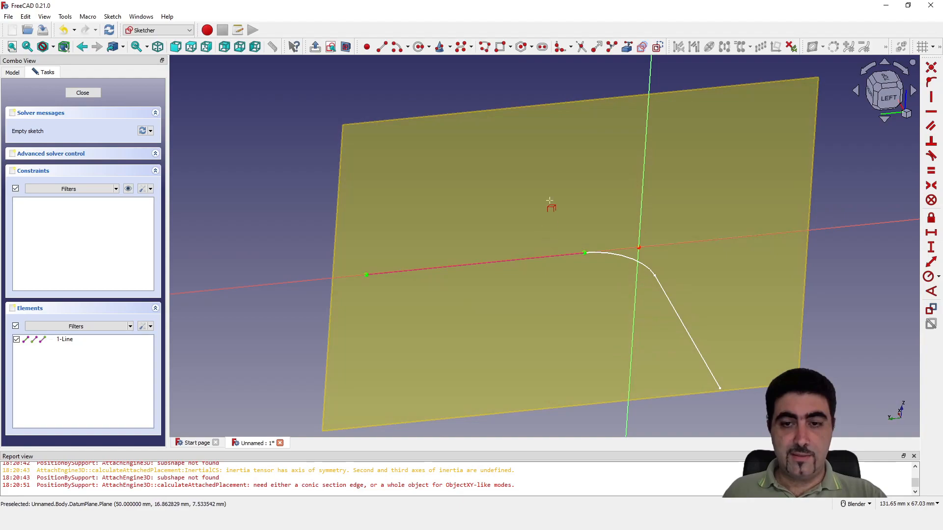
# Draw a vertical line upward from the free end of the linked reference segment
pyautogui.click(381, 48)
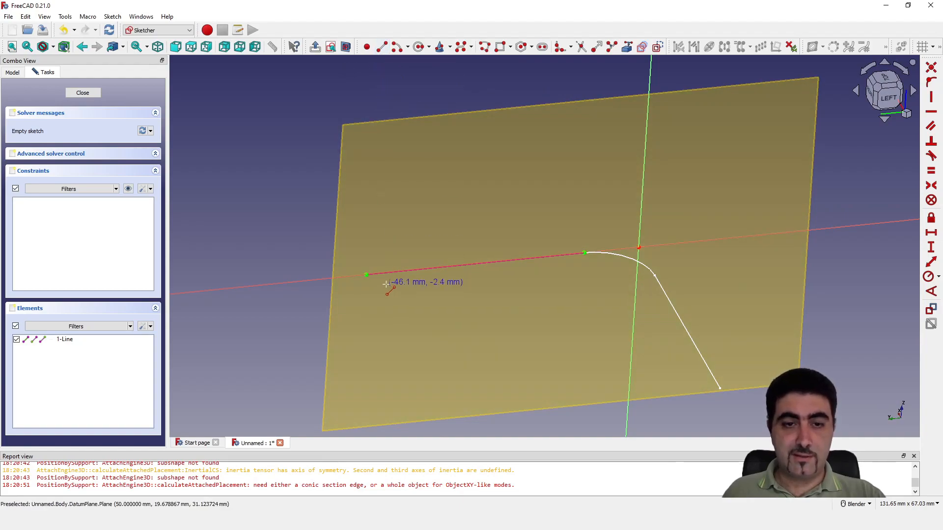
pyautogui.click(367, 273)
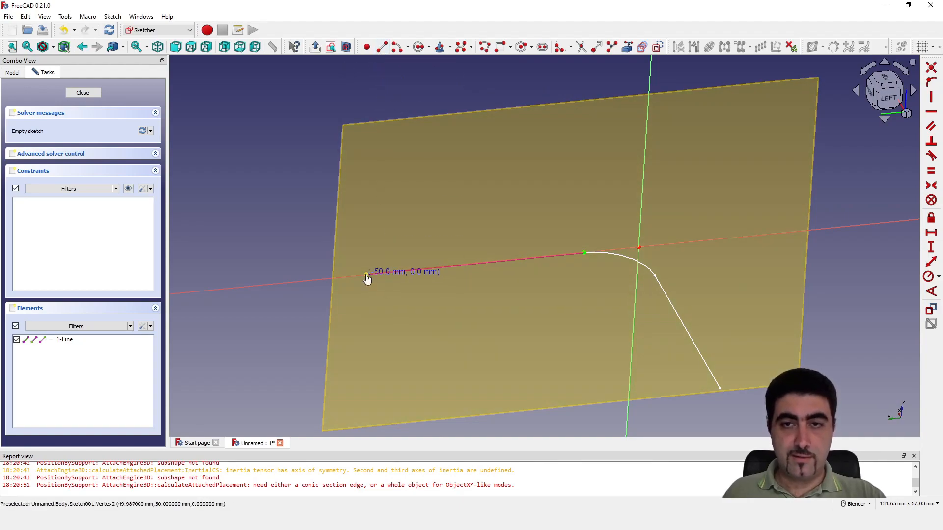
pyautogui.click(373, 140)
pyautogui.press('Escape')
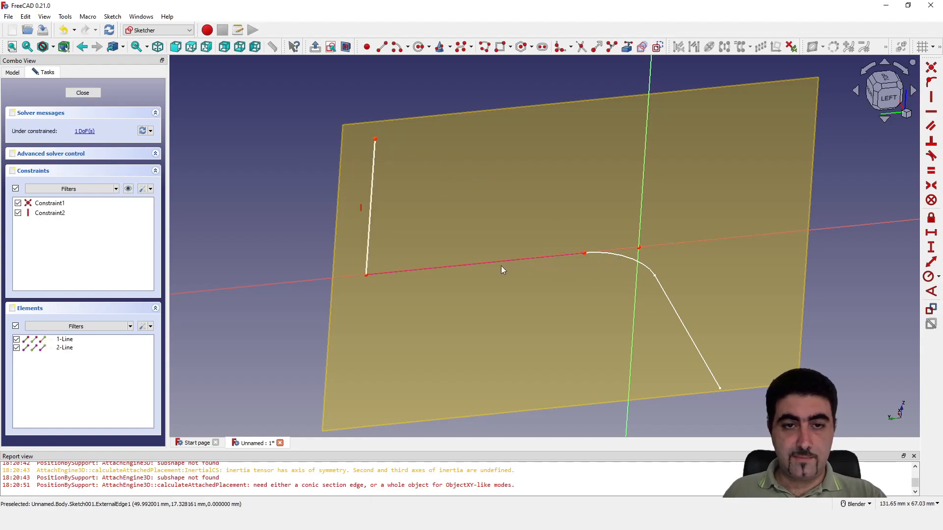
# Dimension the vertical line to a length of 50 mm
pyautogui.click(930, 262)
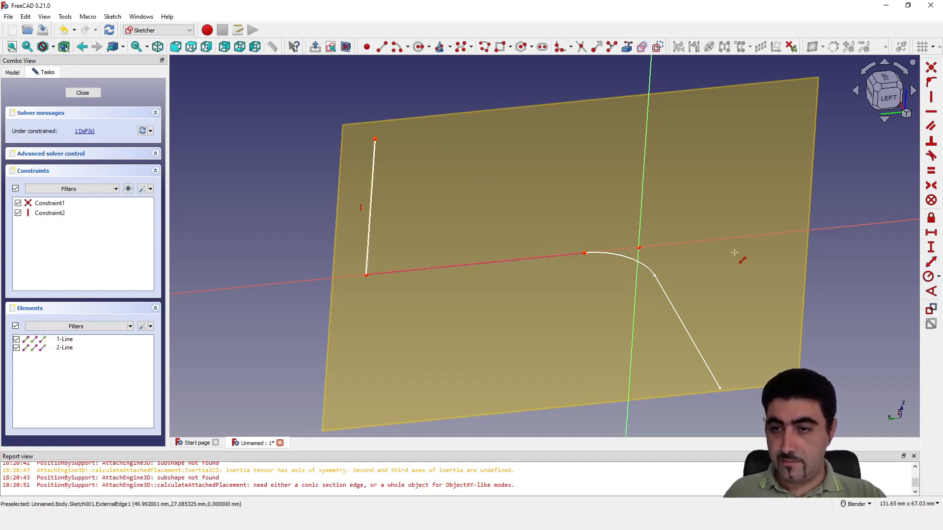
pyautogui.click(373, 168)
pyautogui.write('50')
pyautogui.press('Return')
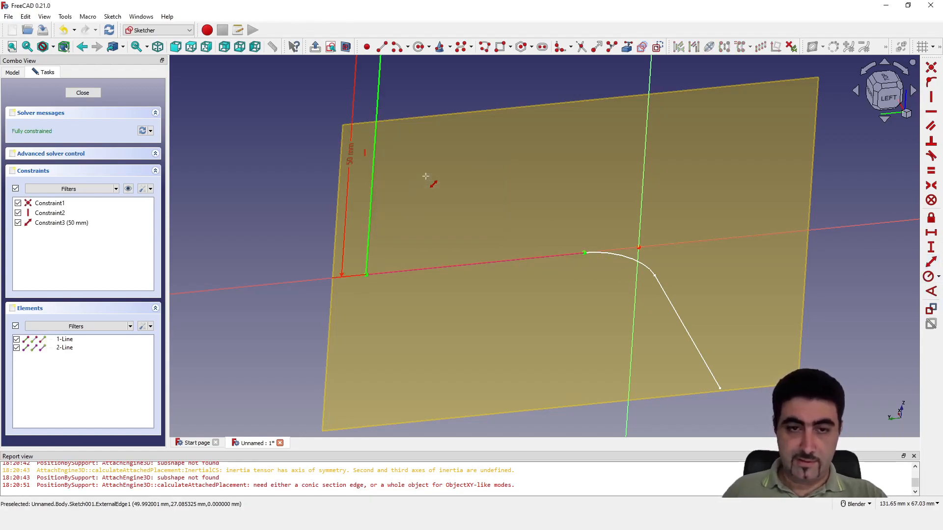
# Try to convert the linked reference segment into regular sketch geometry
pyautogui.click(455, 264)
pyautogui.click(658, 48)
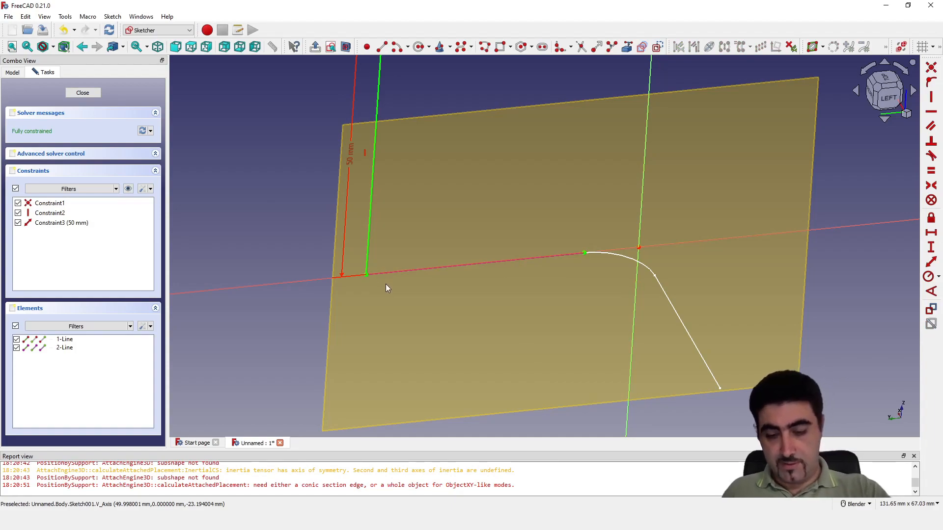
pyautogui.press('l')
pyautogui.click(367, 274)
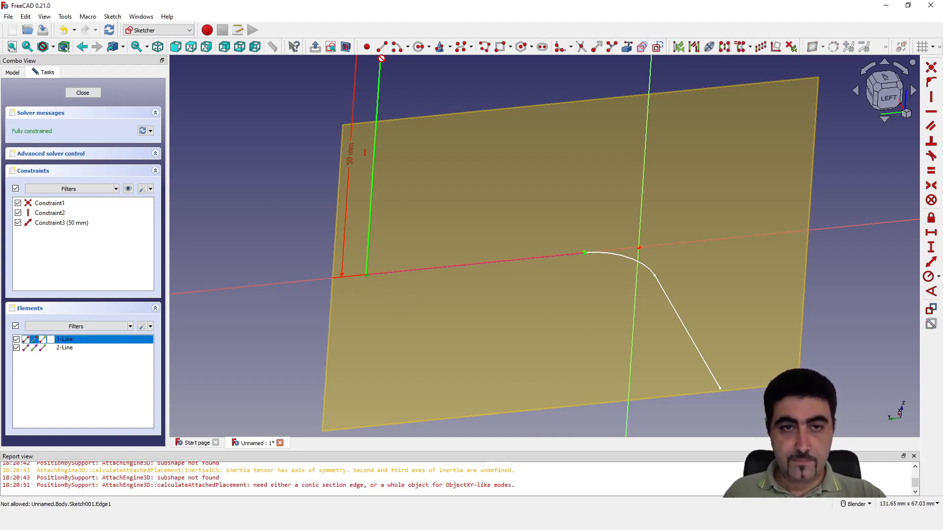
pyautogui.press('Escape')
# Draw a line over the reference segment, from the vertical line's base to the segment's end at the first bend
pyautogui.click(366, 274)
pyautogui.click(584, 253)
pyautogui.press('Escape')
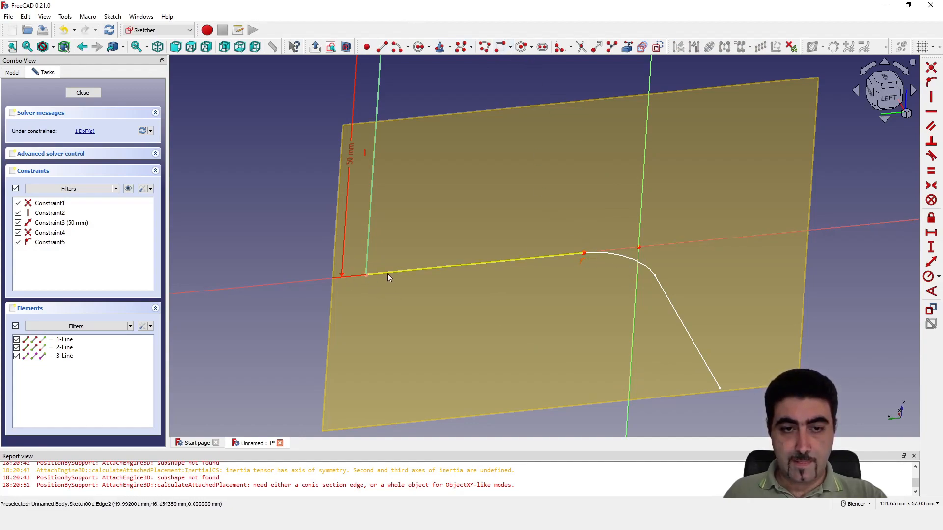
# Pull the new line's loose end back along the reference and make it coincident with the reference endpoint at the bend
pyautogui.moveTo(607, 252); pyautogui.dragTo(496, 262)
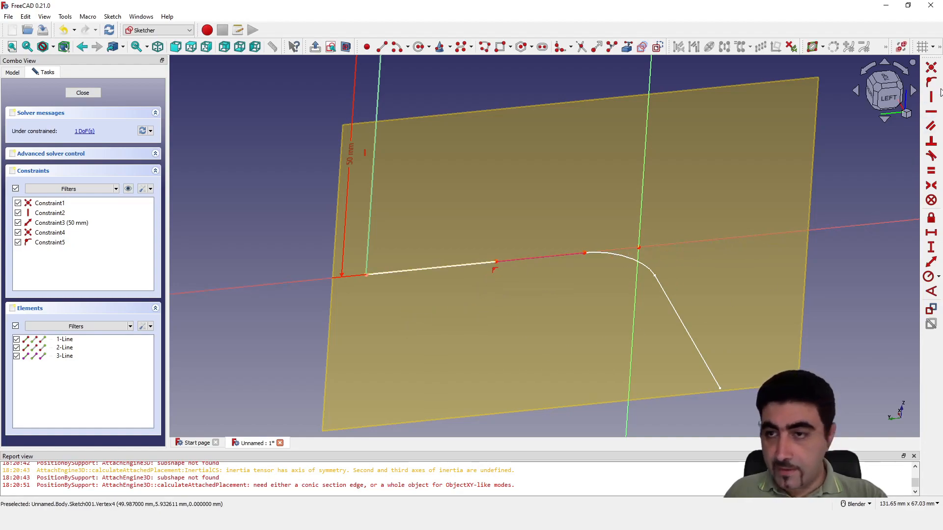
pyautogui.click(931, 68)
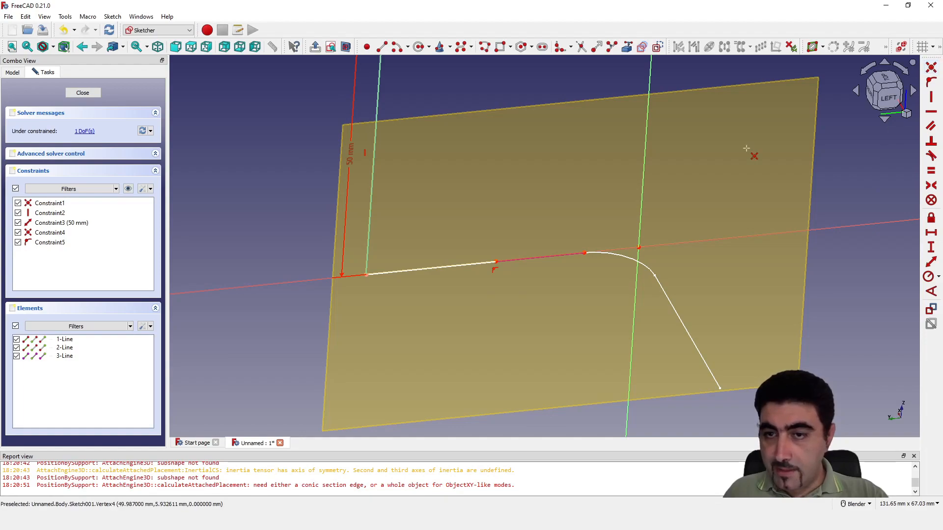
pyautogui.click(496, 262)
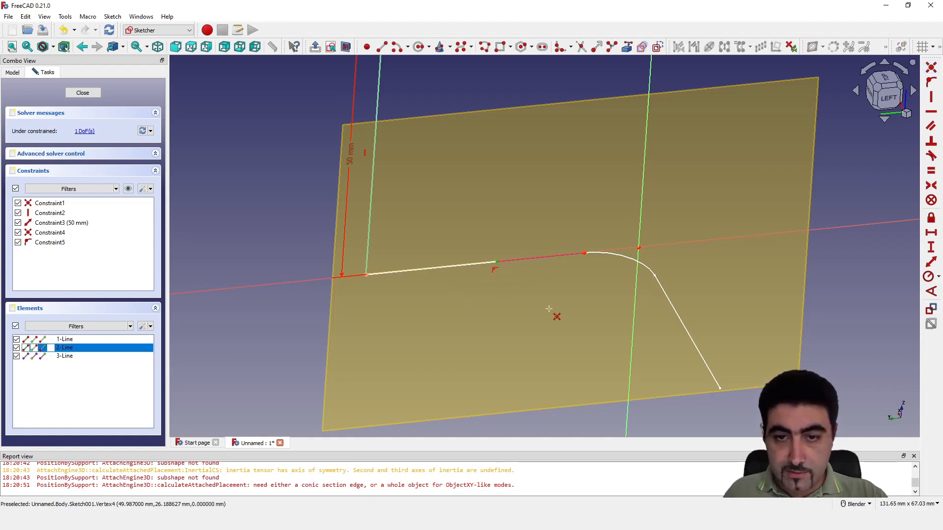
pyautogui.click(584, 254)
pyautogui.rightClick(611, 320)
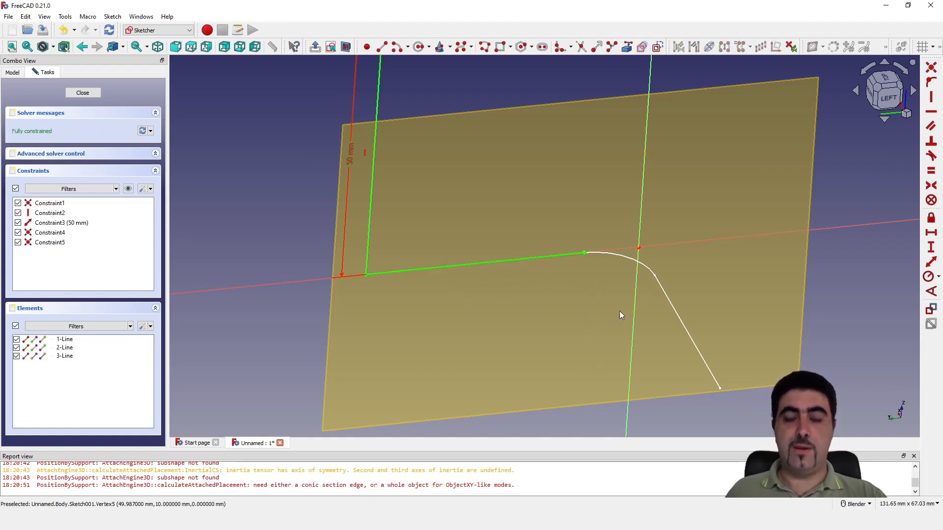
# Round the corner between the vertical line and the new line with a constraint-preserving sketch fillet
pyautogui.click(571, 47)
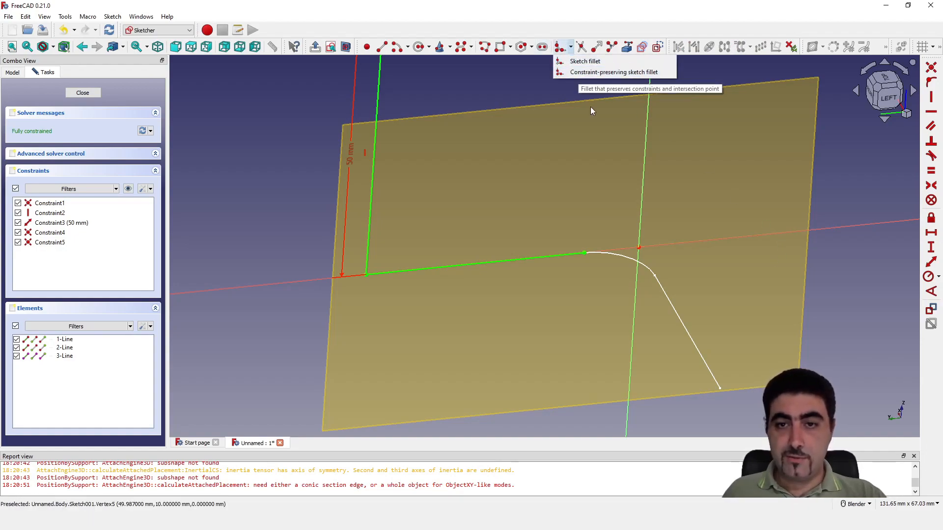
pyautogui.click(586, 72)
pyautogui.click(367, 265)
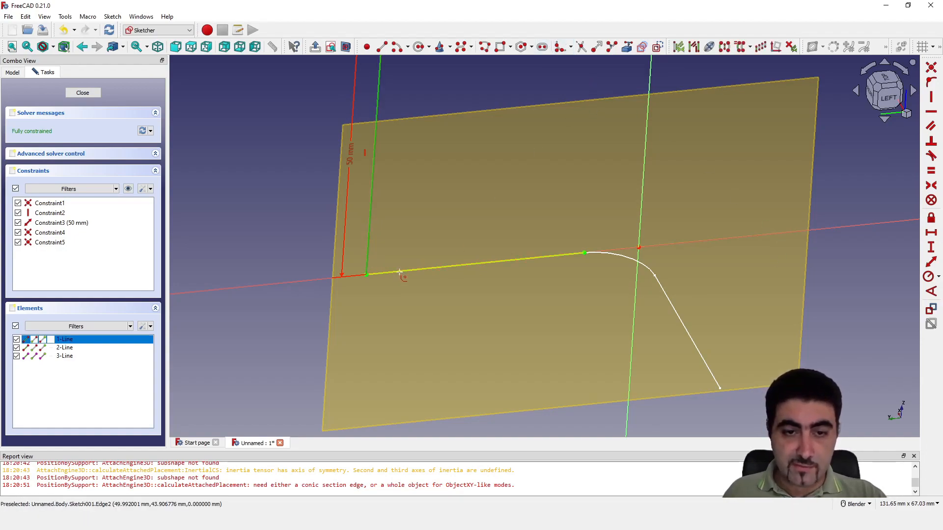
pyautogui.click(400, 272)
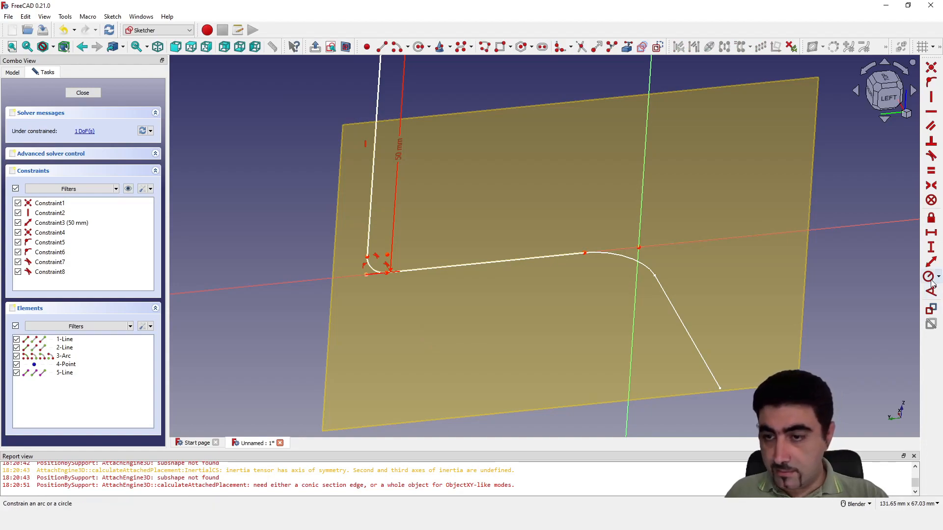
# Constrain the radius of the lower fillet between the vertical line and the base line to 10 mm
pyautogui.scroll(5, 439, 288)
pyautogui.click(481, 360)
pyautogui.write('kr')
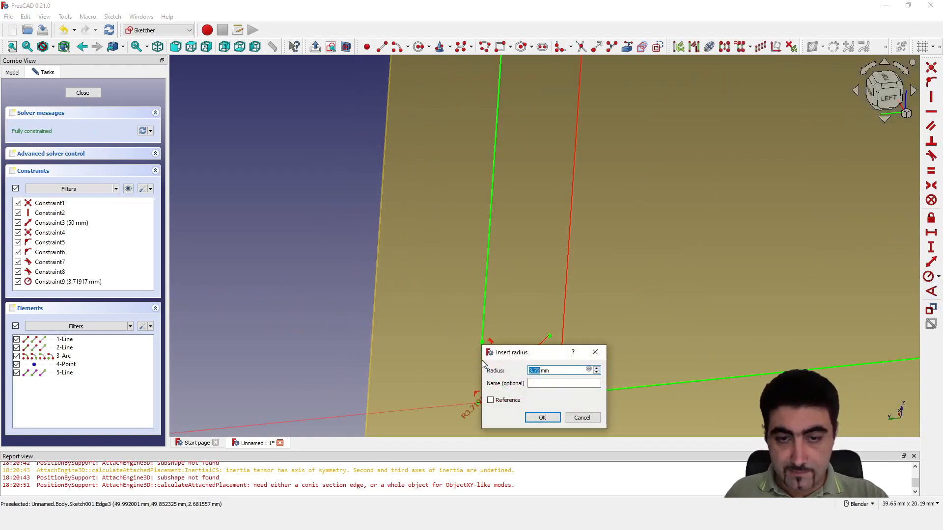
pyautogui.write('10')
pyautogui.press('Return')
pyautogui.scroll(-5, 488, 364)
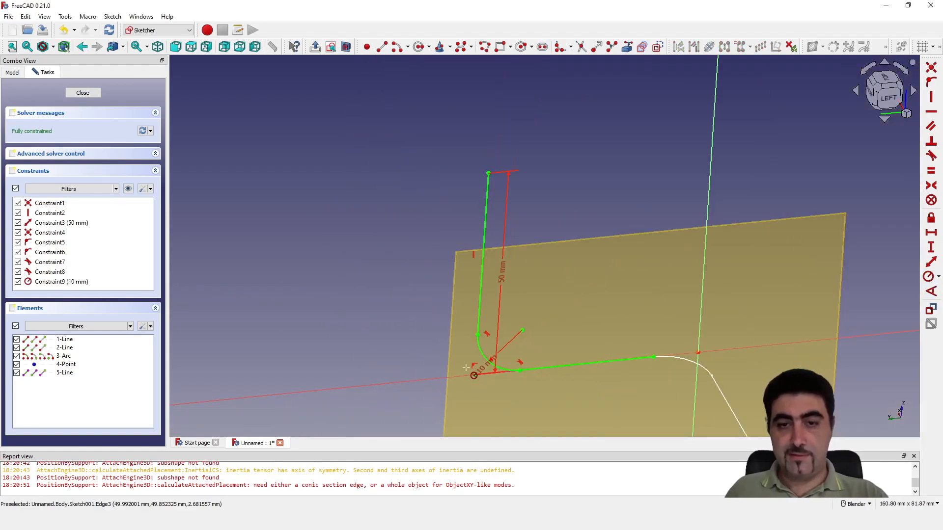
# Draw a horizontal line from the upper end of the vertical line towards the vertical axis and set its length to 50 mm
pyautogui.click(488, 173)
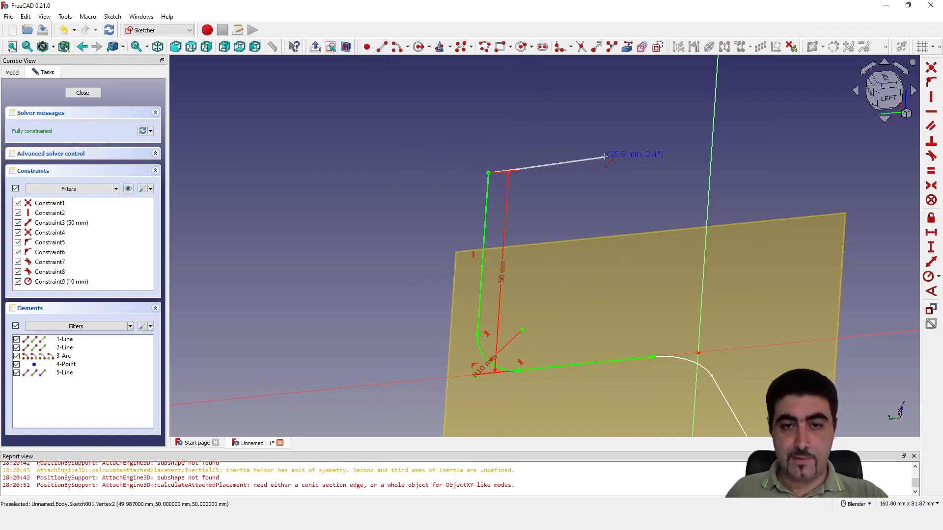
pyautogui.click(774, 145)
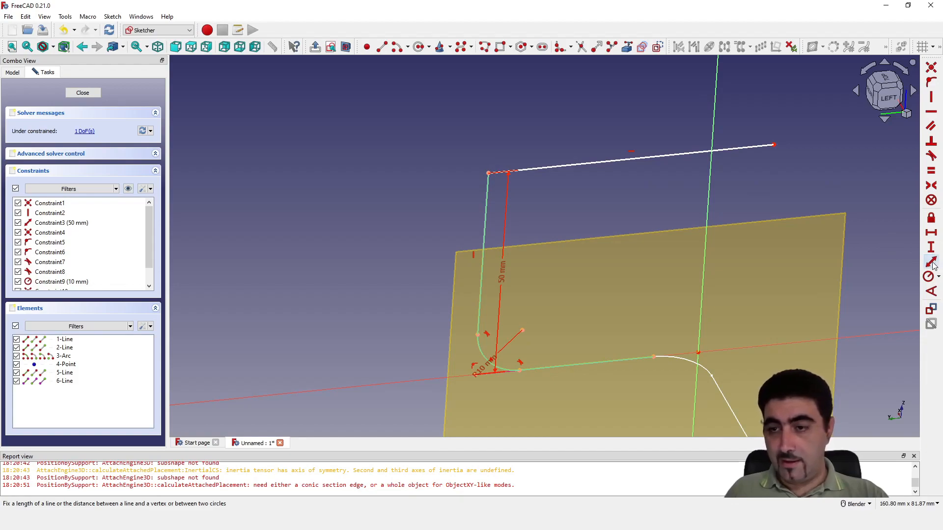
pyautogui.click(593, 165)
pyautogui.write('50')
pyautogui.press('Return')
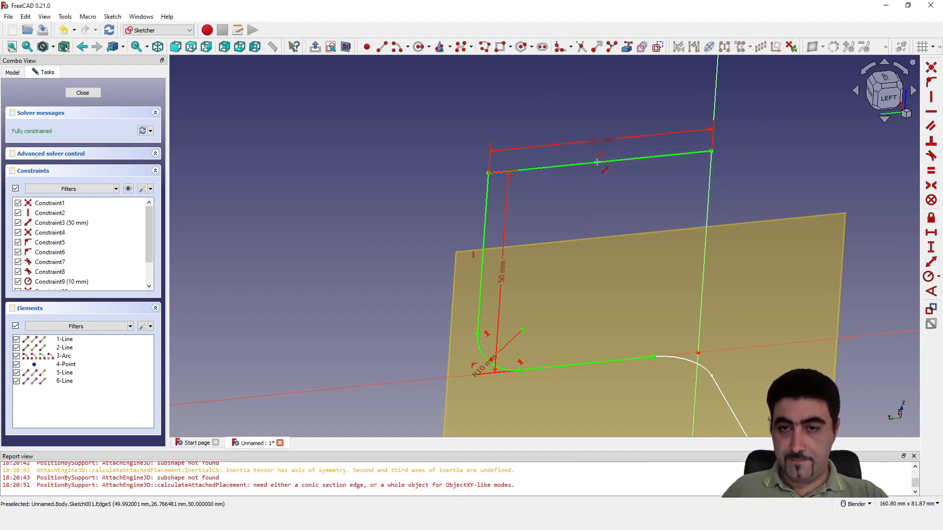
# Round the upper corner with a constraint-preserving sketch fillet, set its radius to 10 mm, and finish the sketch
pyautogui.click(570, 47)
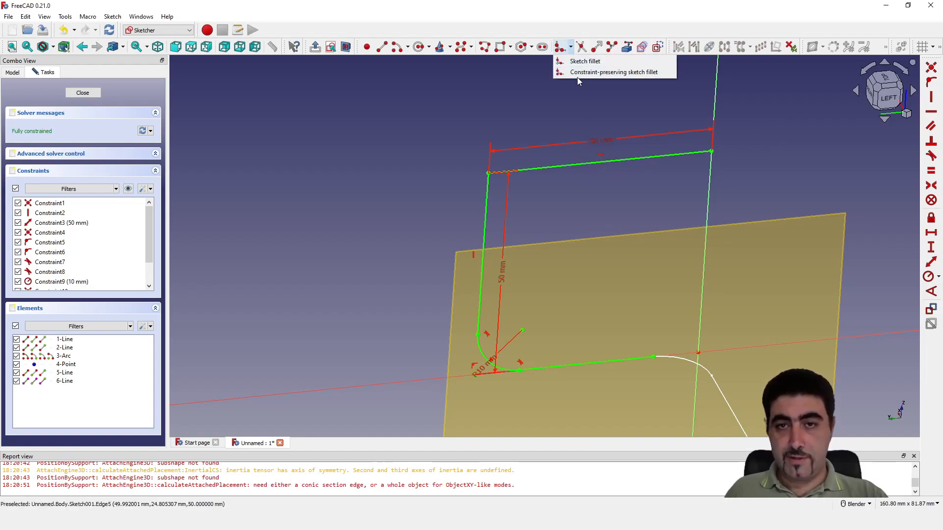
pyautogui.click(578, 72)
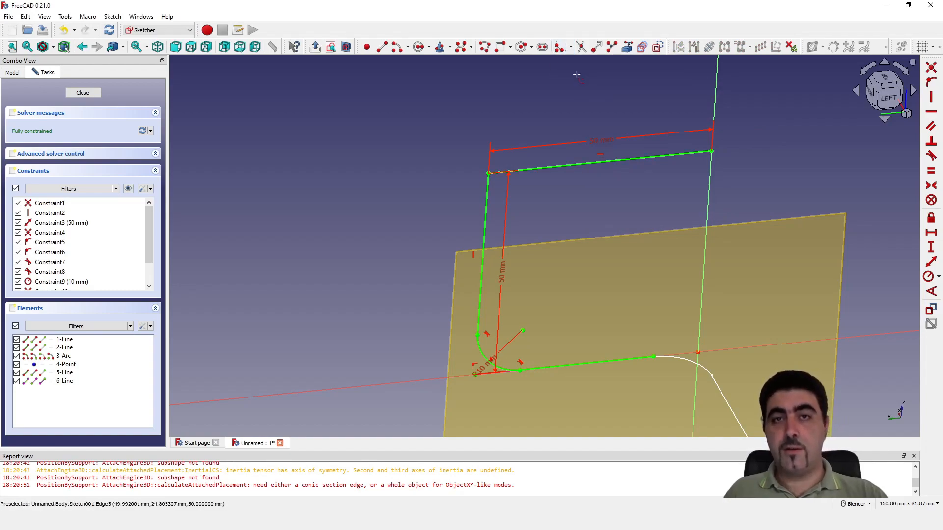
pyautogui.click(487, 203)
pyautogui.click(547, 168)
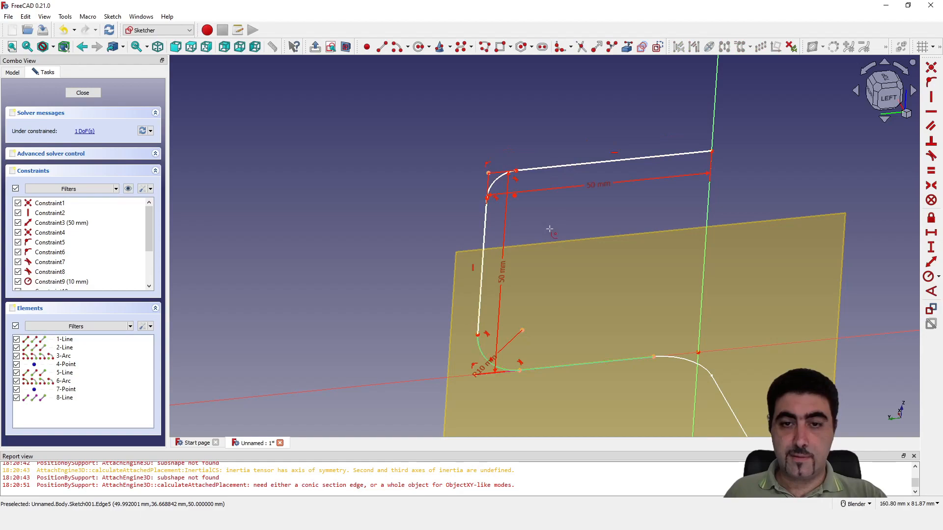
pyautogui.click(928, 278)
pyautogui.click(492, 182)
pyautogui.write('10')
pyautogui.press('Return')
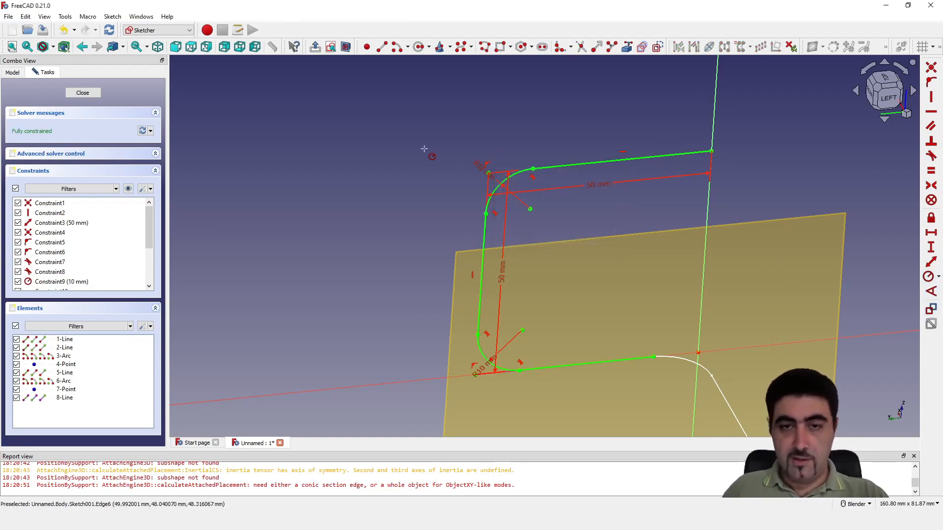
pyautogui.click(82, 92)
# Edit the first path sketch to turn its vertically constrained straight line past the bend into construction geometry, and finish the sketch
pyautogui.click(308, 198)
pyautogui.moveTo(352, 174)
pyautogui.mouseDown(button='middle')
pyautogui.moveTo(417, 150)
pyautogui.moveTo(399, 166)
pyautogui.moveTo(425, 157)
pyautogui.mouseUp(button='middle')
pyautogui.moveTo(747, 267)
pyautogui.mouseDown(button='middle')
pyautogui.moveTo(667, 276)
pyautogui.moveTo(697, 290)
pyautogui.mouseUp(button='middle')
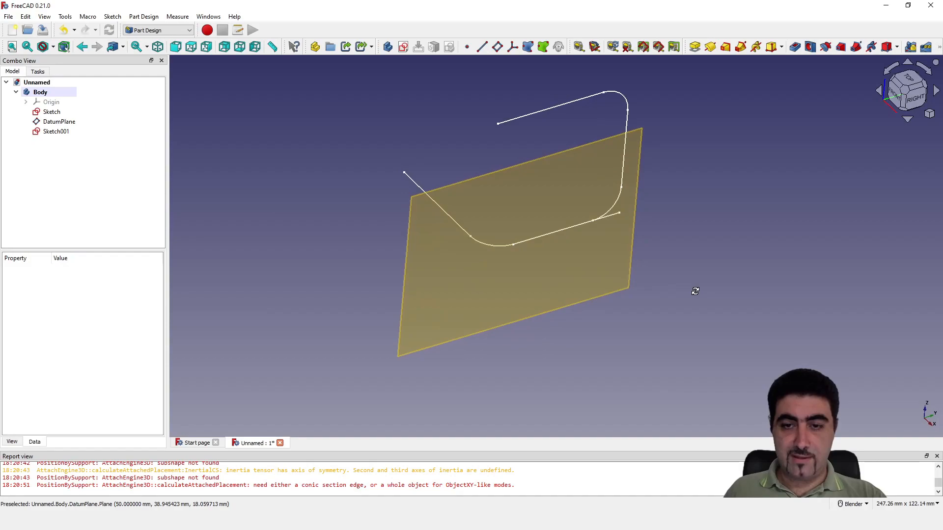
pyautogui.scroll(3, 530, 100)
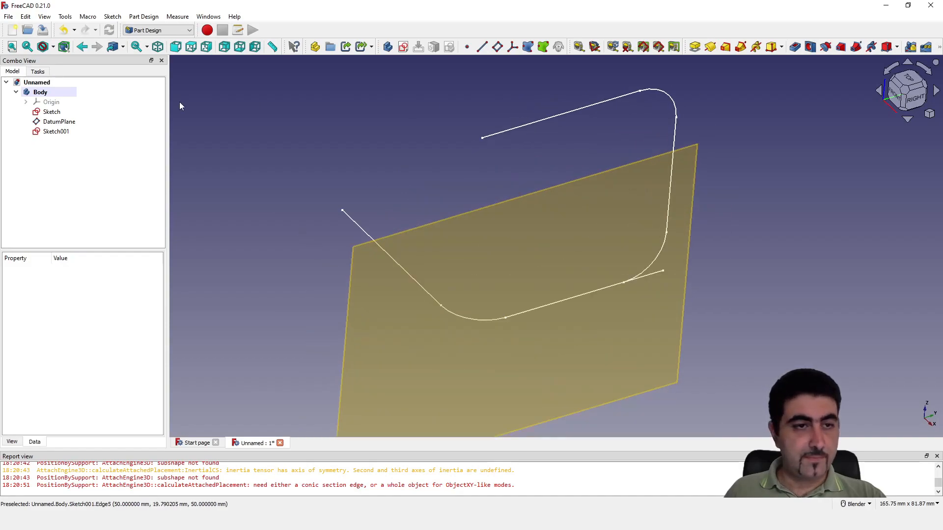
pyautogui.rightClick(50, 113)
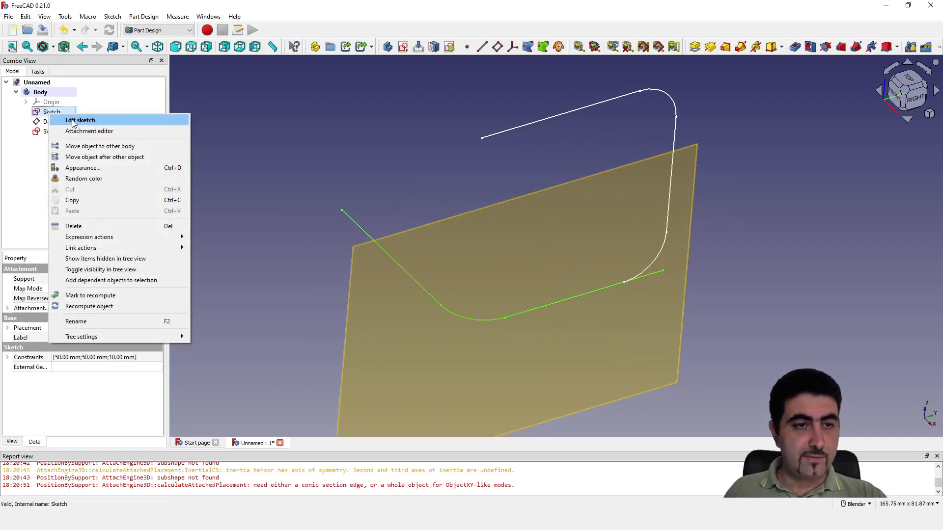
pyautogui.click(74, 120)
pyautogui.scroll(-6, 568, 344)
pyautogui.moveTo(567, 324)
pyautogui.mouseDown(button='middle')
pyautogui.moveTo(422, 267)
pyautogui.moveTo(442, 263)
pyautogui.mouseUp(button='middle')
pyautogui.scroll(8, 611, 312)
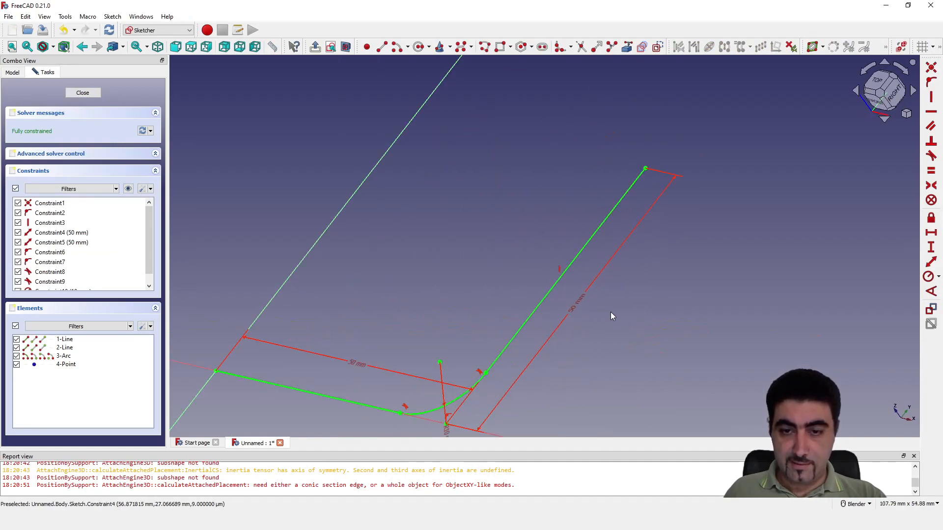
pyautogui.click(579, 253)
pyautogui.click(657, 47)
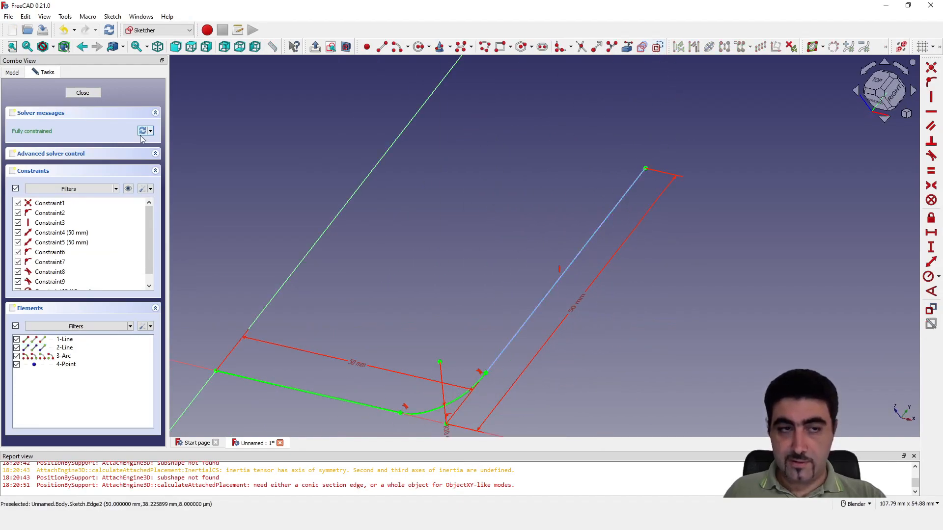
pyautogui.click(90, 94)
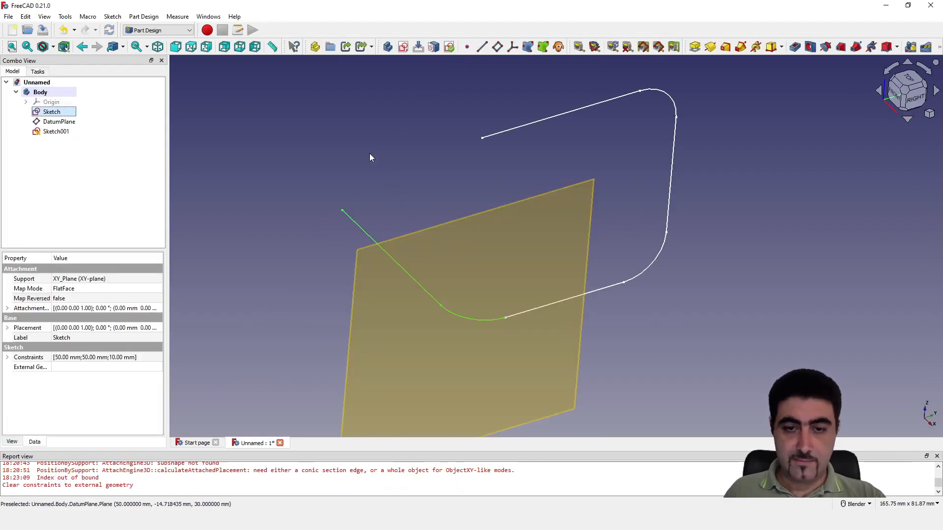
# Inspect the joined path from several sides and hide the datum plane
pyautogui.click(523, 406)
pyautogui.scroll(-3, 485, 317)
pyautogui.scroll(2, 515, 339)
pyautogui.moveTo(547, 362); pyautogui.dragTo(621, 349, button='middle')
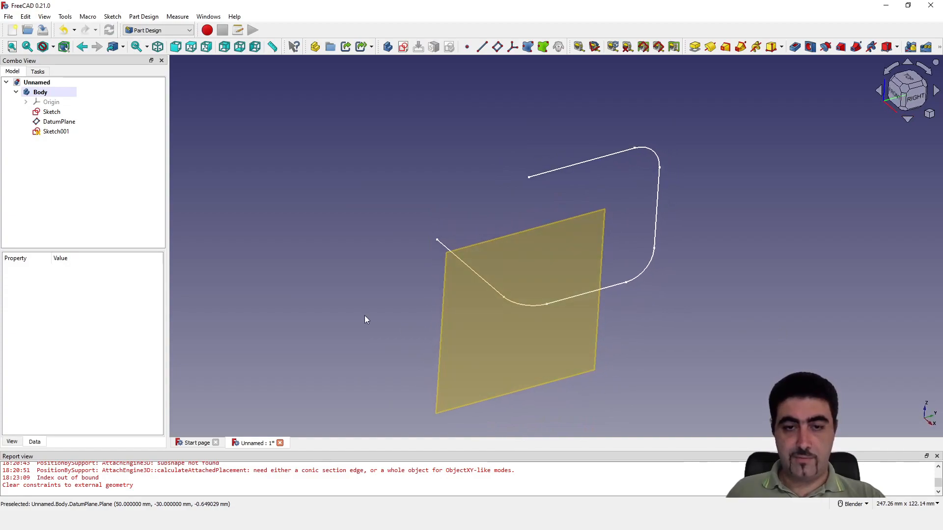
pyautogui.moveTo(363, 320); pyautogui.dragTo(590, 318, button='middle')
pyautogui.moveTo(461, 320); pyautogui.dragTo(332, 269, button='middle')
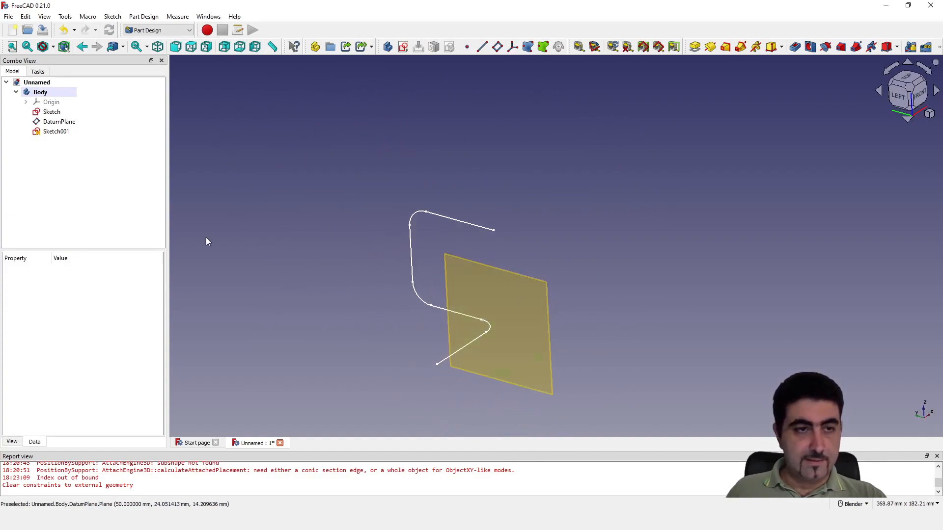
pyautogui.click(69, 122)
pyautogui.press('space')
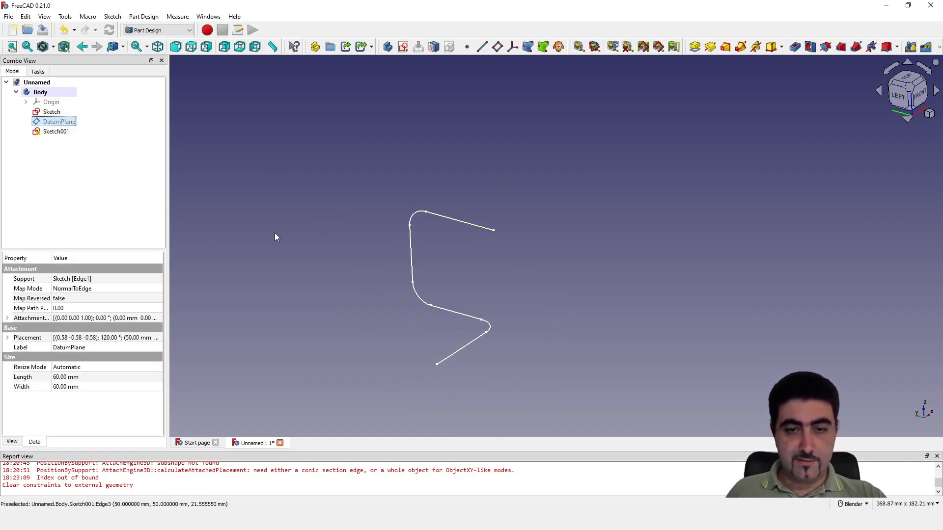
pyautogui.click(274, 233)
# Make the body's origin visible together with its XY, XZ and YZ planes
pyautogui.click(25, 103)
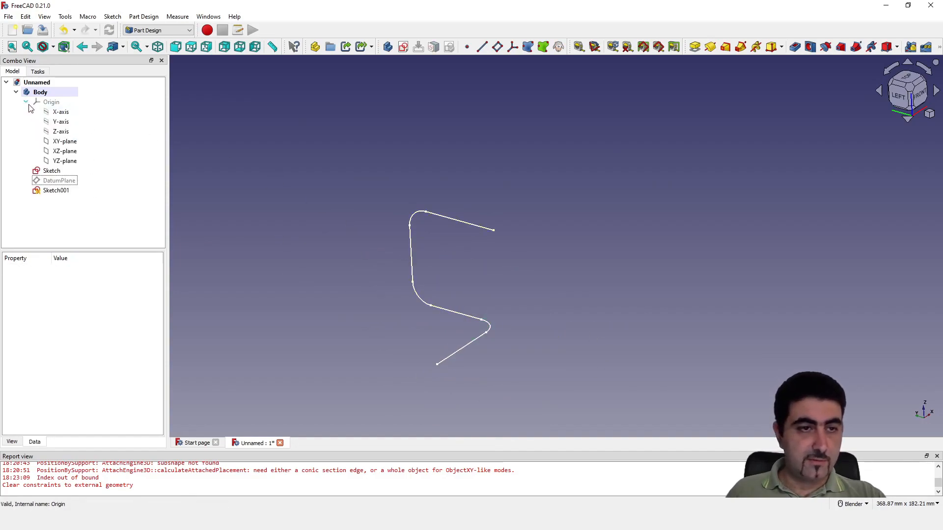
pyautogui.click(69, 143)
pyautogui.press('space')
pyautogui.click(69, 152)
pyautogui.press('space')
pyautogui.click(68, 160)
pyautogui.press('space')
pyautogui.click(44, 104)
pyautogui.press('space')
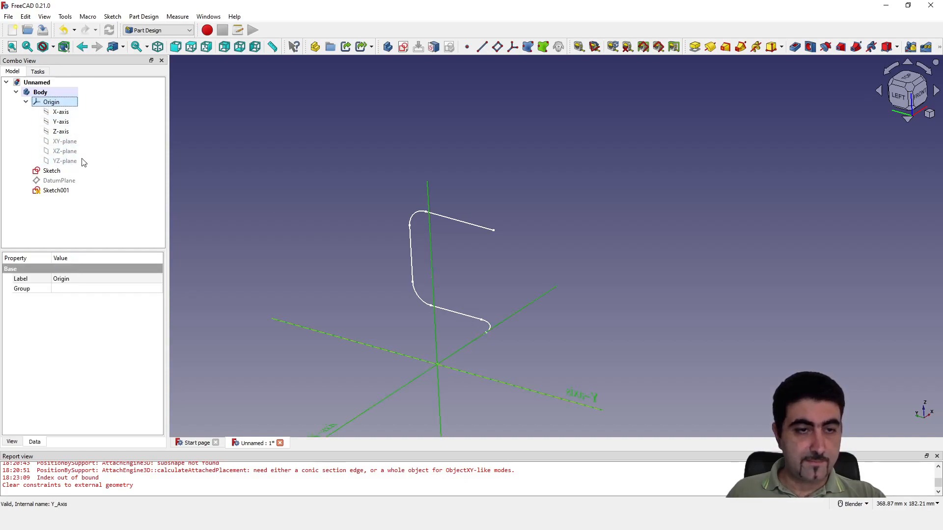
pyautogui.click(69, 141)
pyautogui.press('space')
pyautogui.click(71, 152)
pyautogui.press('space')
pyautogui.click(71, 162)
pyautogui.press('space')
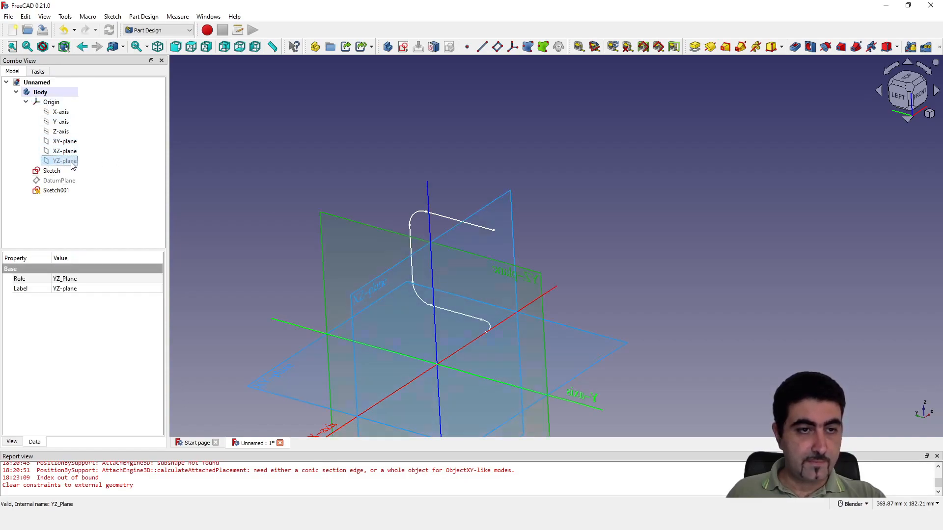
# Start a new sketch on the YZ plane at the starting end of the path
pyautogui.click(285, 181)
pyautogui.click(531, 285)
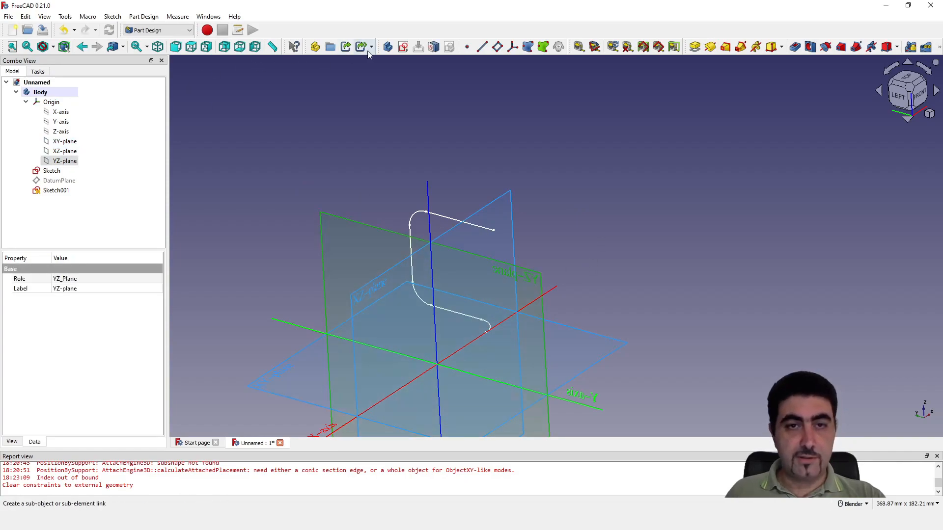
pyautogui.click(403, 47)
pyautogui.scroll(4, 731, 339)
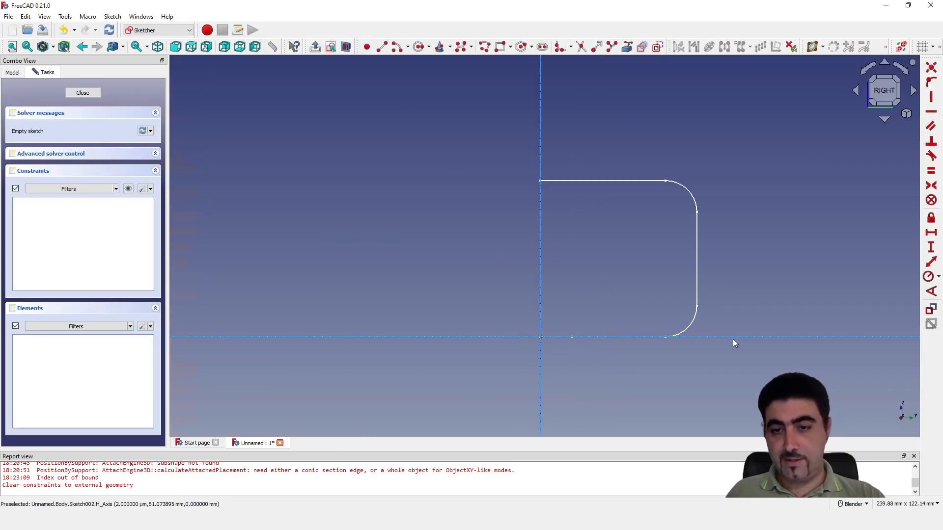
# Draw a circle with its centre on the vertical axis near the origin and constrain its diameter to 10 mm
pyautogui.click(427, 52)
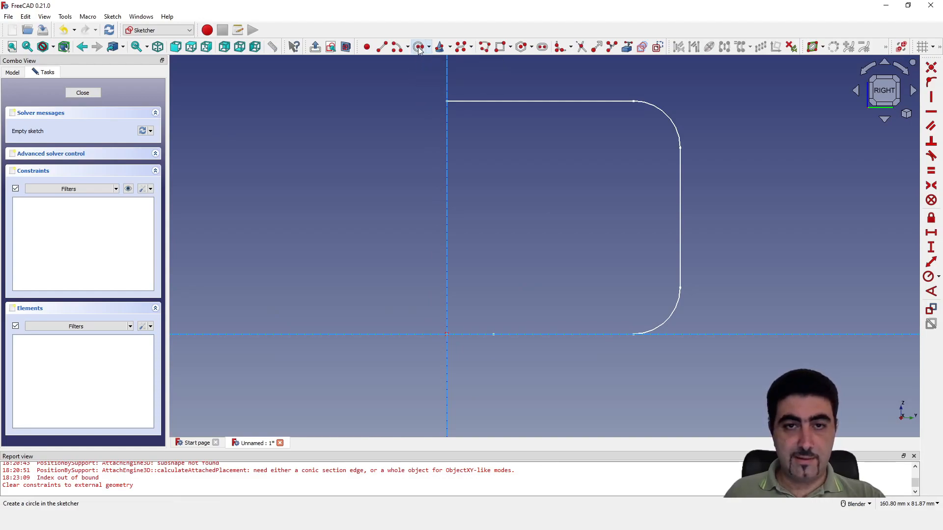
pyautogui.click(447, 334)
pyautogui.click(509, 273)
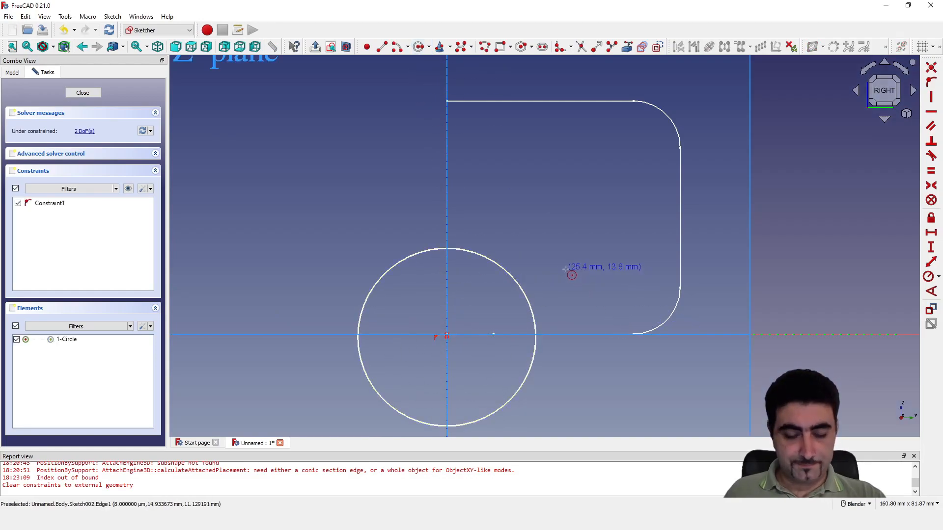
pyautogui.click(938, 276)
pyautogui.click(866, 298)
pyautogui.click(517, 282)
pyautogui.write('10')
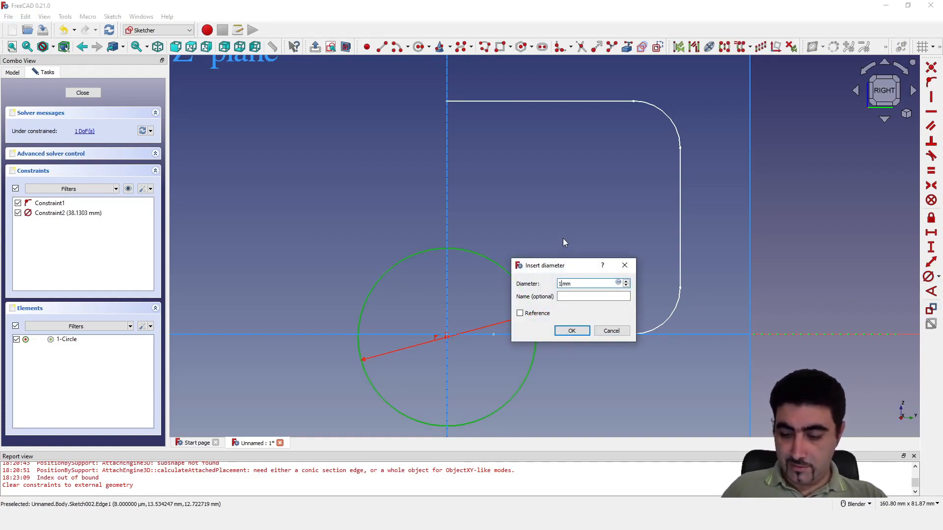
pyautogui.press('Return')
# Name the circle's diameter constraint OuterD
pyautogui.scroll(5, 476, 351)
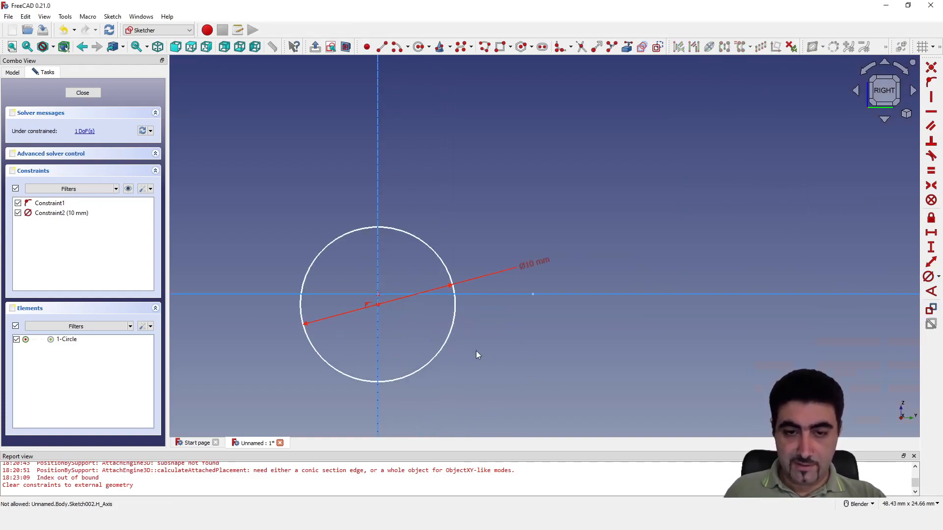
pyautogui.doubleClick(529, 266)
pyautogui.press('Tab')
pyautogui.write('Oute')
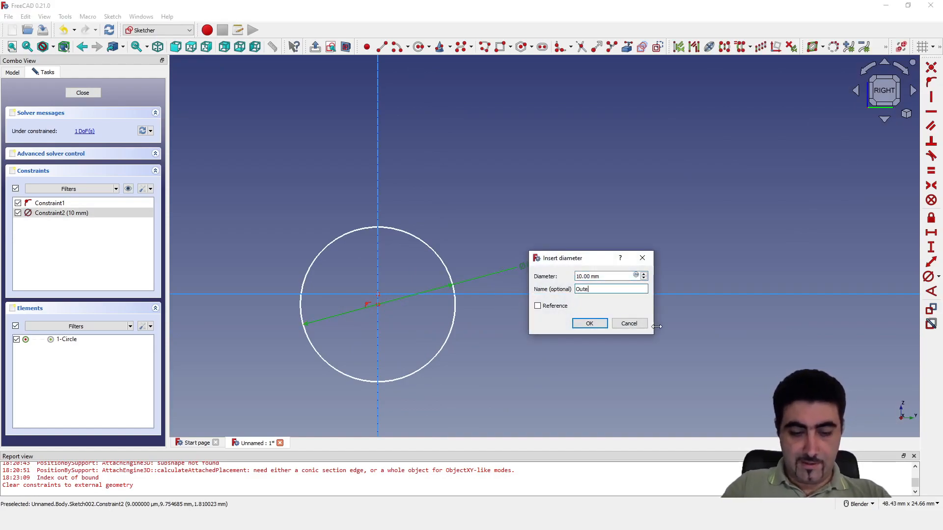
pyautogui.write('rD')
pyautogui.press('Return')
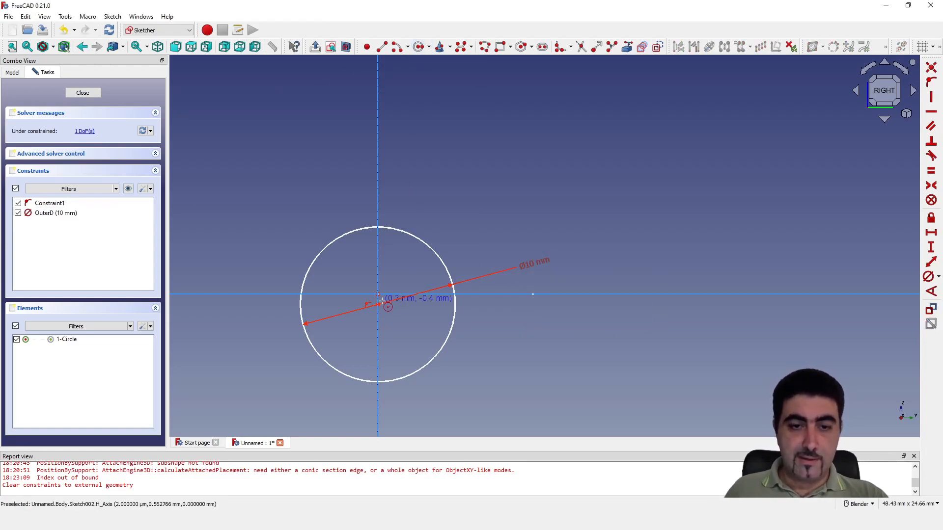
# Constrain the circle's centre coincident with the sketch origin
pyautogui.scroll(2, 378, 324)
pyautogui.scroll(4, 378, 324)
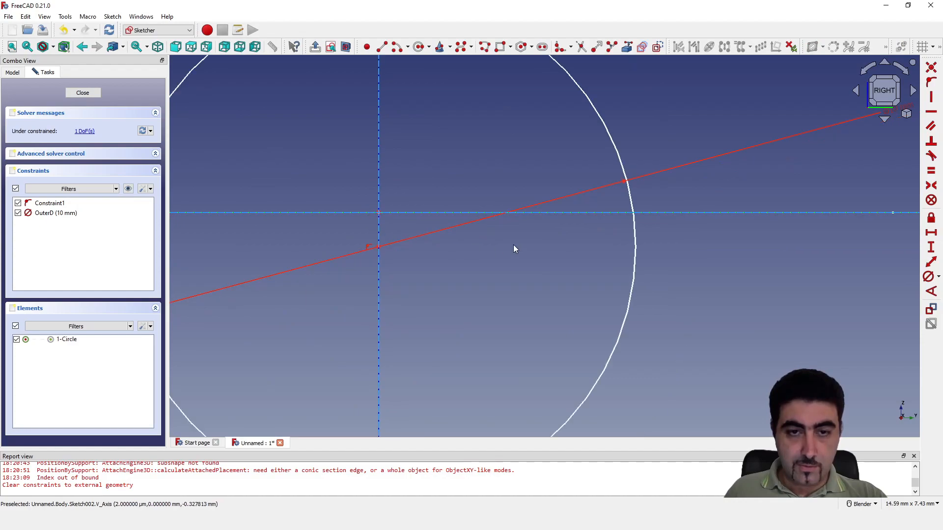
pyautogui.moveTo(414, 261); pyautogui.dragTo(461, 299, button='middle')
pyautogui.scroll(-11, 461, 299)
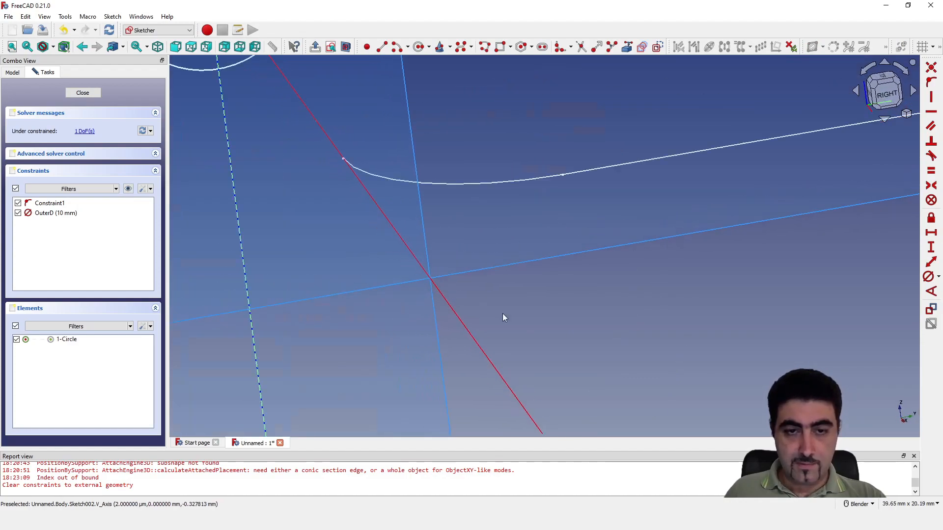
pyautogui.scroll(9, 381, 179)
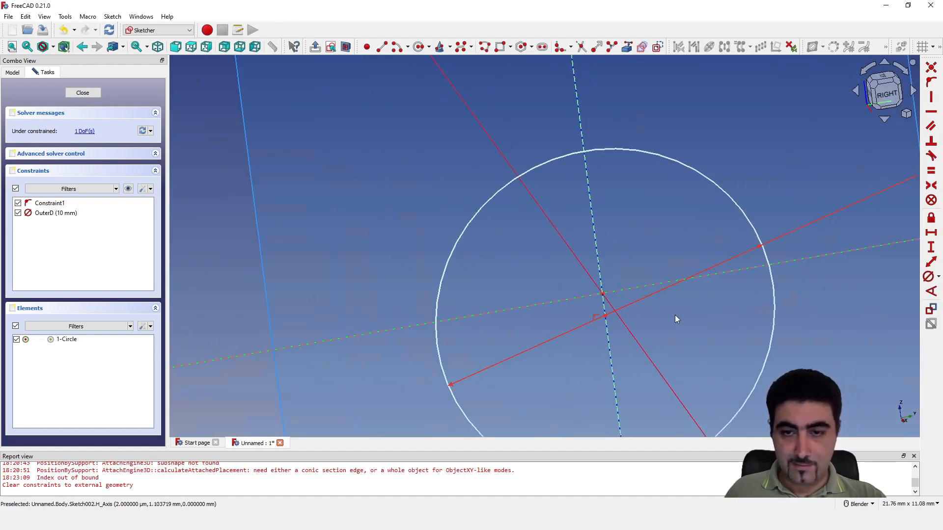
pyautogui.click(932, 72)
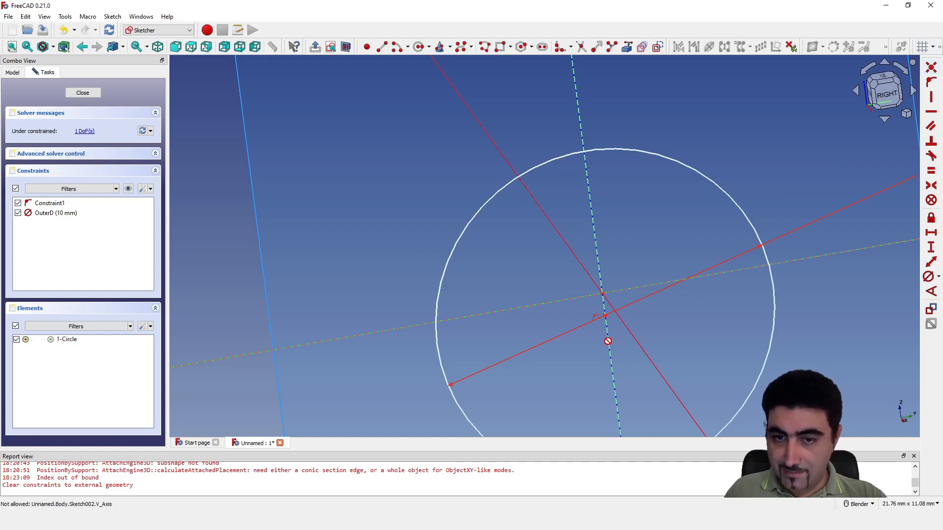
pyautogui.click(601, 297)
pyautogui.click(332, 47)
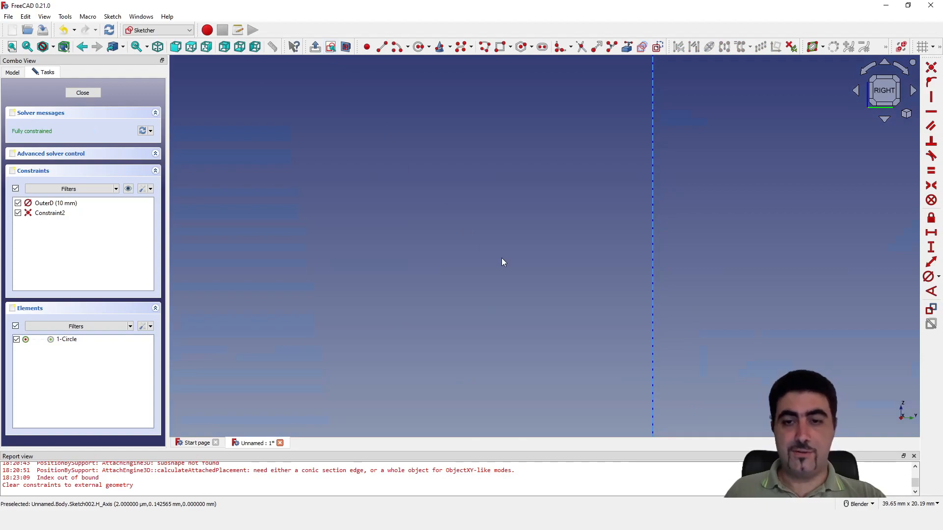
pyautogui.scroll(-3, 487, 272)
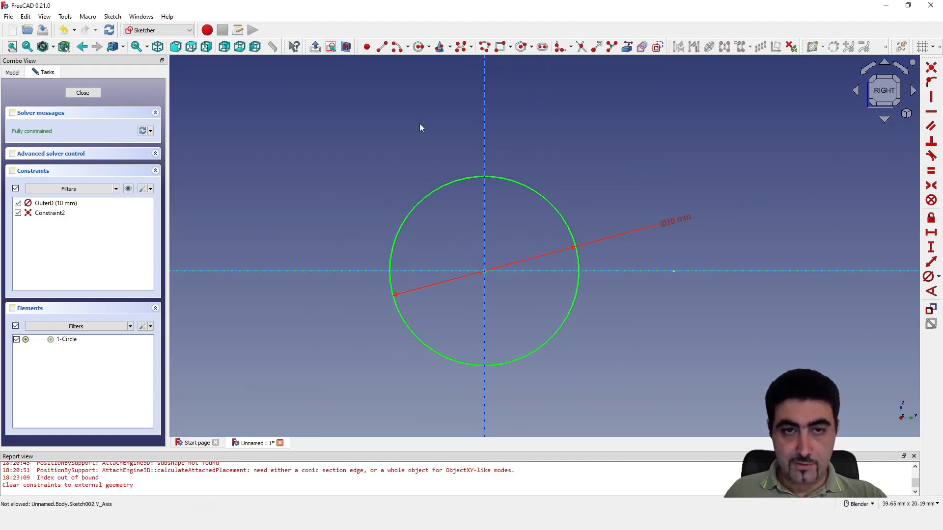
# Draw an inner circle about 7 mm in diameter, centred on the sketch origin inside the 10 mm circle
pyautogui.click(420, 47)
pyautogui.click(484, 271)
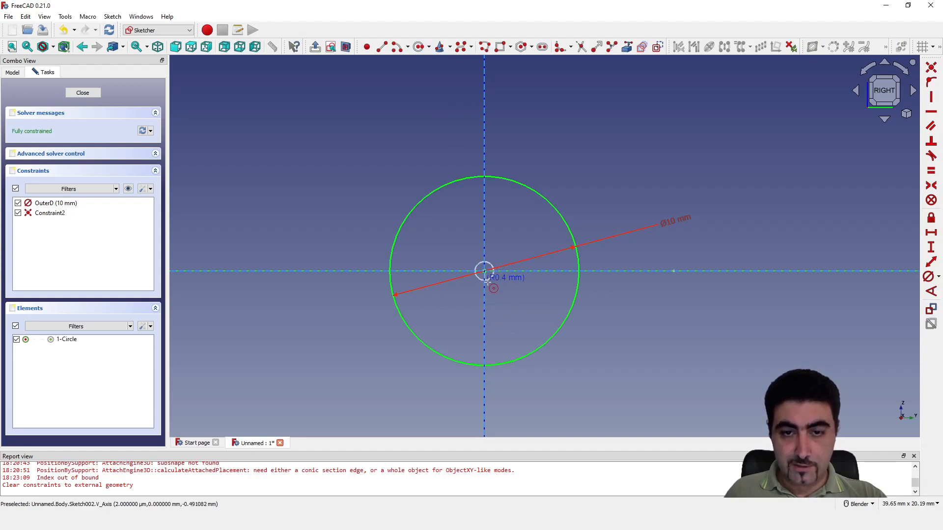
pyautogui.click(521, 327)
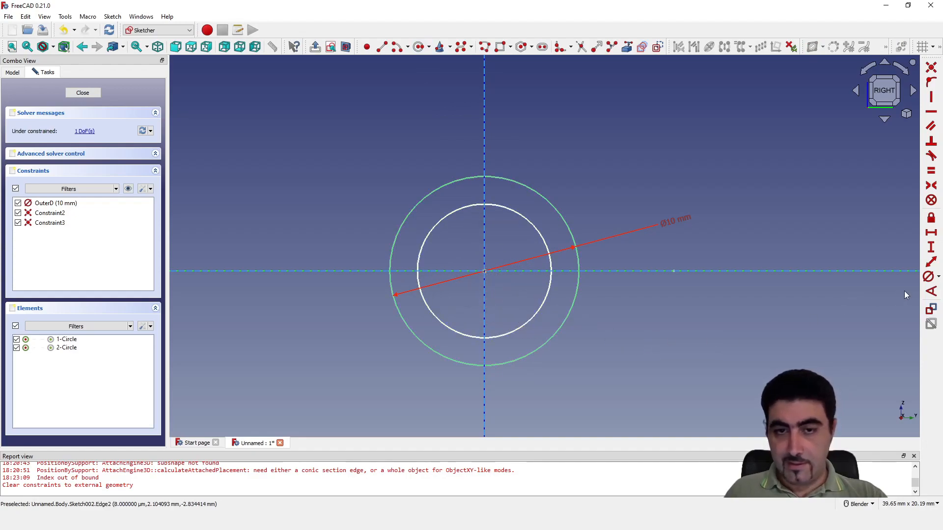
# Add a diameter constraint to the inner circle and give it a formula referencing Constraints.OuterD
pyautogui.click(928, 277)
pyautogui.click(527, 224)
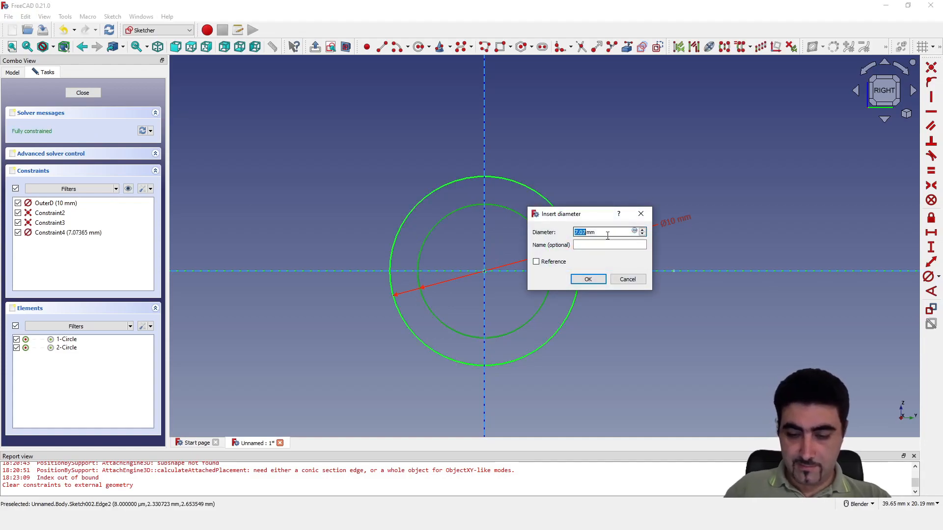
pyautogui.press('Delete')
pyautogui.press('Delete')
pyautogui.press('Delete')
pyautogui.press('Delete')
pyautogui.write('=')
pyautogui.write('OuterD')
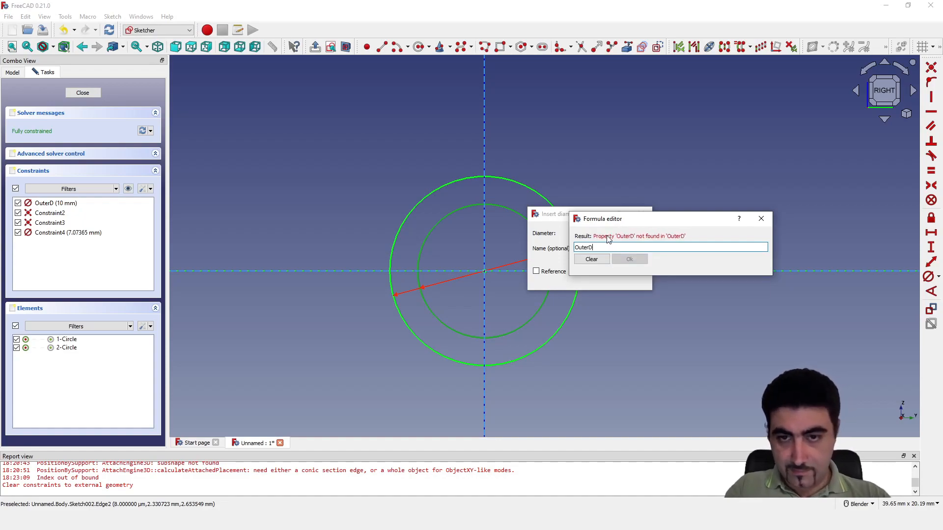
pyautogui.press('BackSpace')
pyautogui.press('BackSpace')
pyautogui.press('BackSpace')
pyautogui.press('BackSpace')
pyautogui.press('BackSpace')
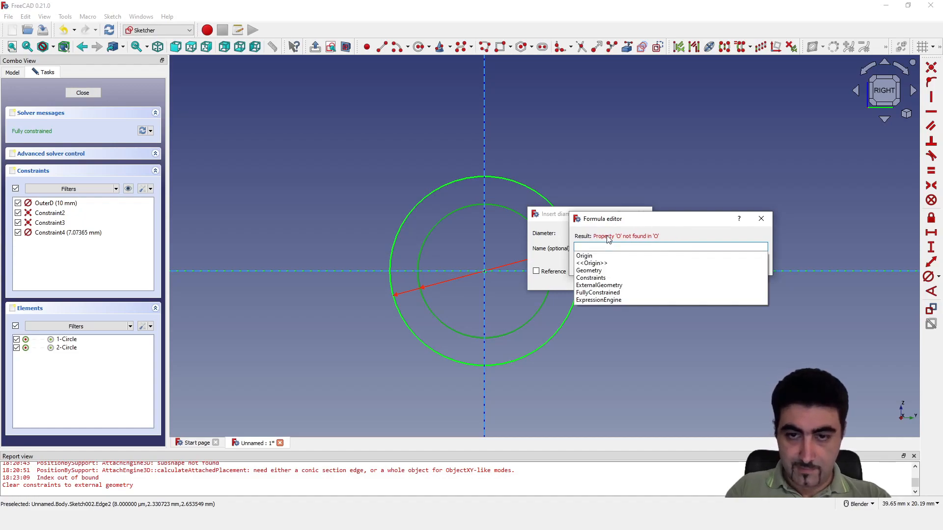
pyautogui.click(589, 278)
pyautogui.click(599, 259)
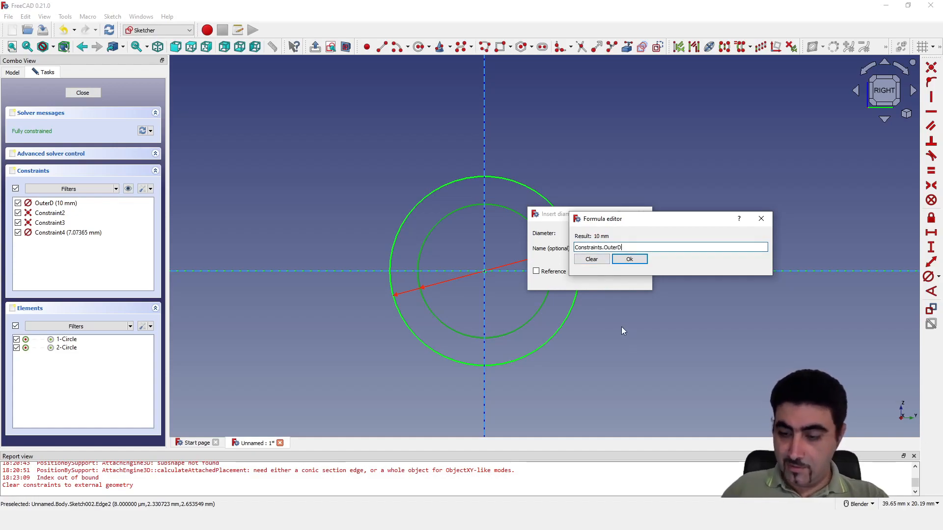
# Complete the inner diameter formula as Constraints.OuterD-5mm and apply the constraint
pyautogui.write('-5')
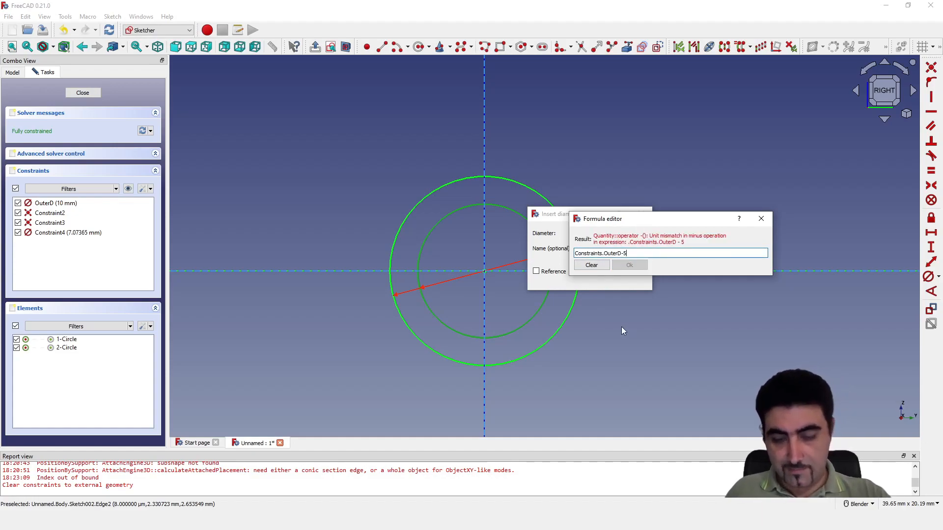
pyautogui.write('mm')
pyautogui.press('BackSpace')
pyautogui.press('BackSpace')
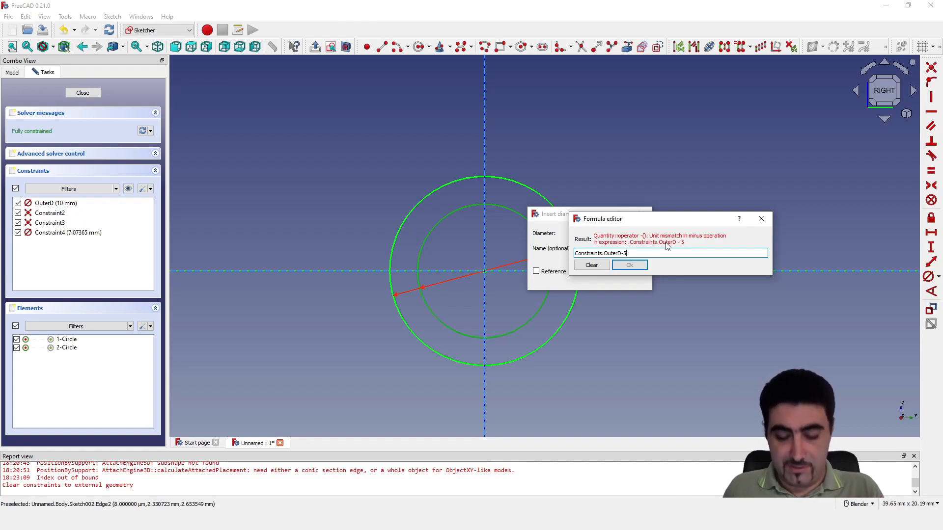
pyautogui.write('mm')
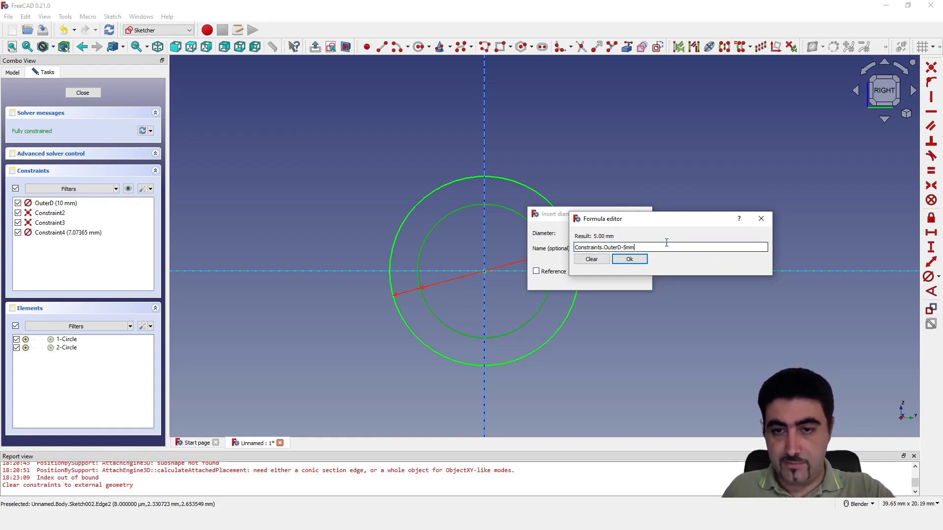
pyautogui.click(631, 265)
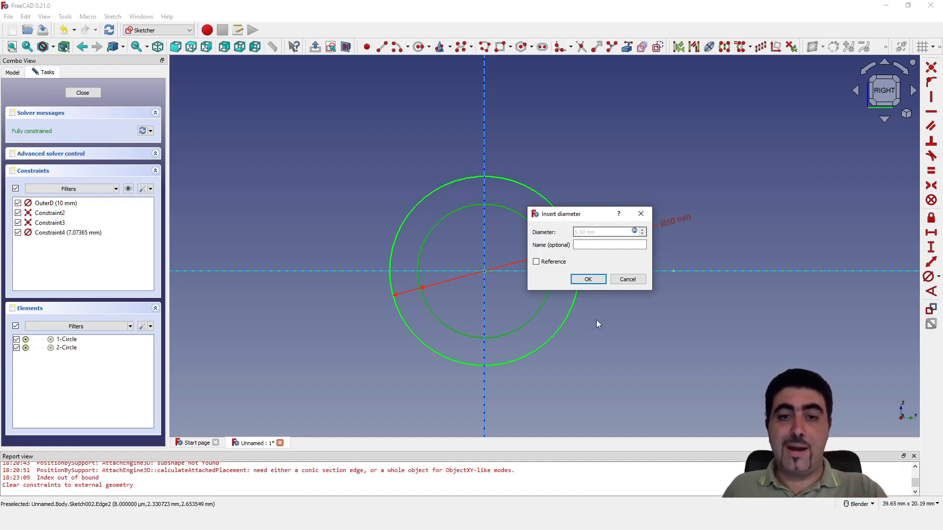
pyautogui.click(595, 279)
# Move both diameter dimension labels clear of each other outside the circles, and close the profile sketch
pyautogui.moveTo(553, 259); pyautogui.dragTo(642, 203)
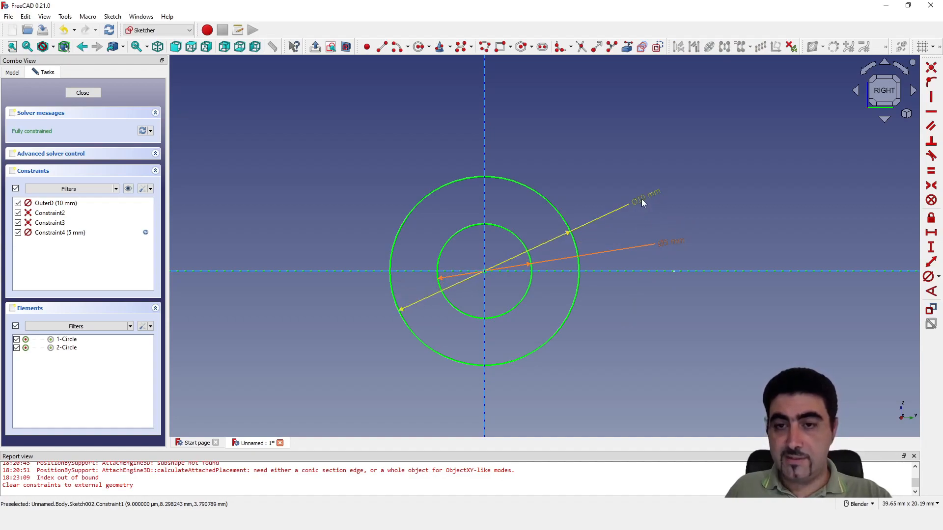
pyautogui.moveTo(666, 246); pyautogui.dragTo(642, 226)
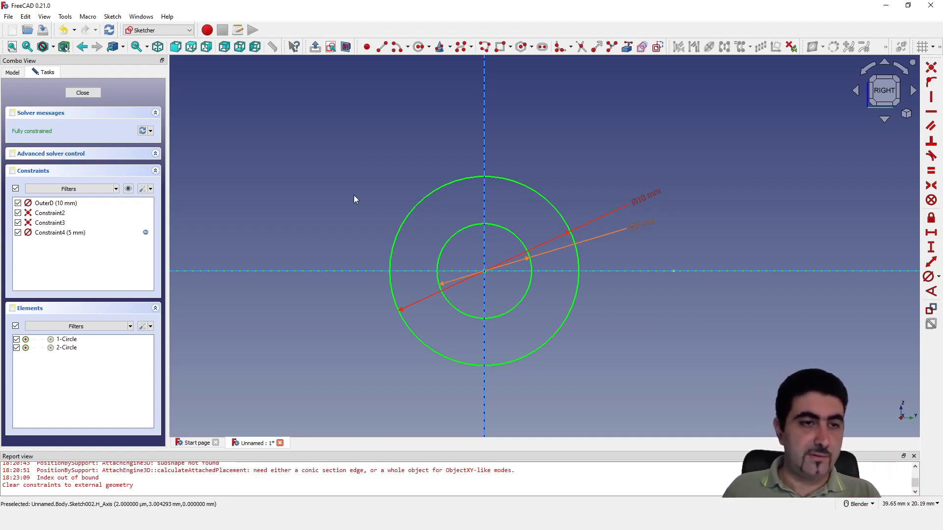
pyautogui.click(83, 92)
# Examine the tube path and the circular profile together in 3D
pyautogui.scroll(4, 516, 285)
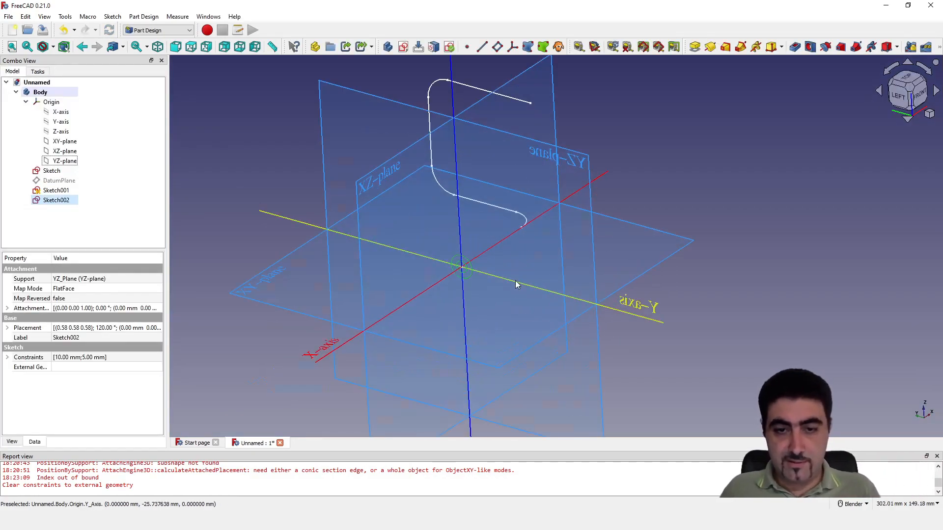
pyautogui.click(792, 180)
pyautogui.scroll(-1, 538, 334)
pyautogui.moveTo(538, 334)
pyautogui.mouseDown(button='middle')
pyautogui.moveTo(748, 202)
pyautogui.moveTo(736, 202)
pyautogui.mouseUp(button='middle')
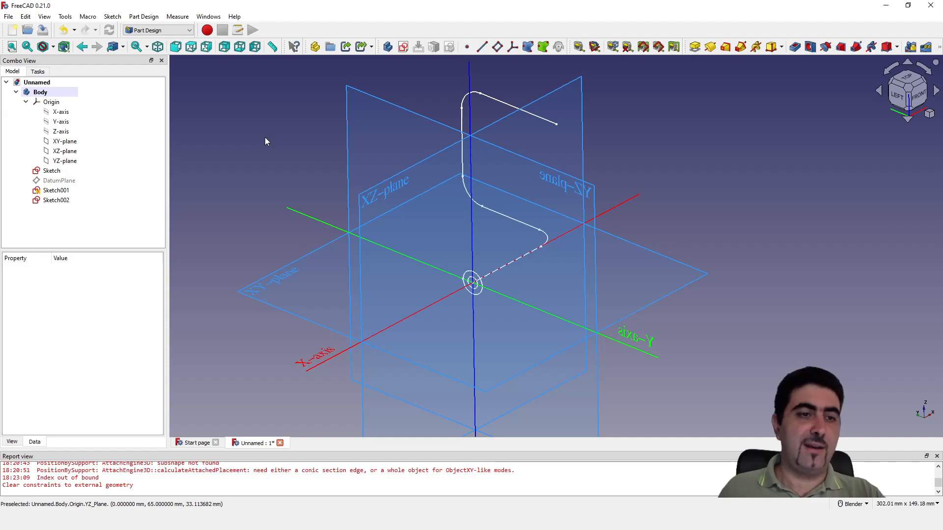
pyautogui.click(41, 195)
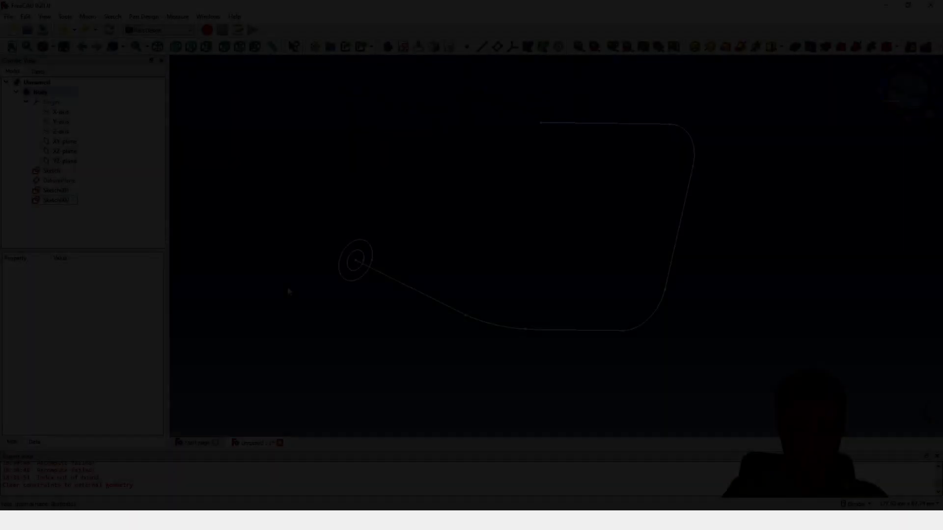
pyautogui.moveTo(289, 291)
pyautogui.mouseDown(button='middle')
pyautogui.moveTo(366, 326)
pyautogui.moveTo(494, 290)
pyautogui.moveTo(332, 296)
pyautogui.moveTo(509, 326)
pyautogui.mouseUp(button='middle')
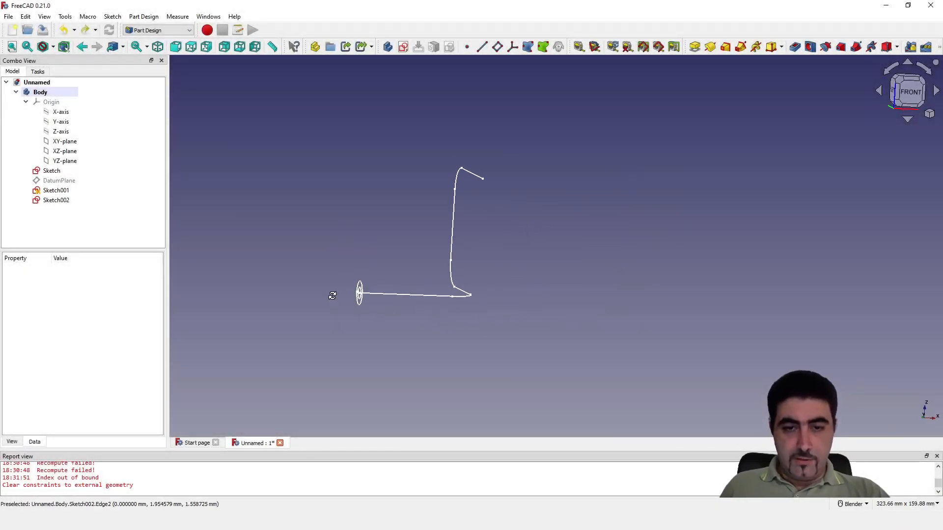
pyautogui.scroll(2, 452, 238)
pyautogui.moveTo(452, 238)
pyautogui.mouseDown(button='middle')
pyautogui.moveTo(520, 326)
pyautogui.moveTo(551, 320)
pyautogui.moveTo(422, 193)
pyautogui.moveTo(442, 211)
pyautogui.mouseUp(button='middle')
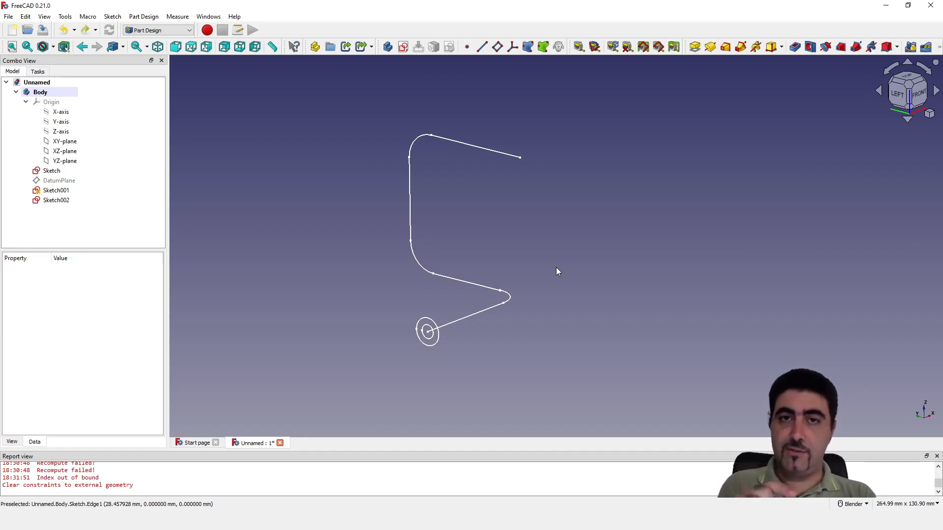
# Open Sketch001 for editing, examine where its lower line meets the first path's arc, and close it
pyautogui.click(54, 194)
pyautogui.rightClick(50, 194)
pyautogui.click(80, 201)
pyautogui.scroll(-3, 502, 281)
pyautogui.scroll(6, 430, 316)
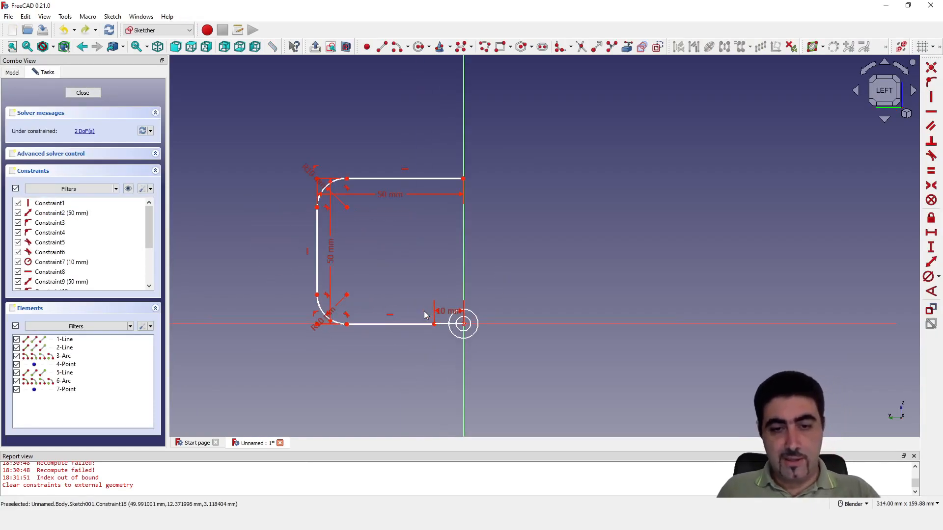
pyautogui.moveTo(525, 339)
pyautogui.mouseDown(button='middle')
pyautogui.moveTo(462, 367)
pyautogui.moveTo(275, 251)
pyautogui.moveTo(237, 255)
pyautogui.moveTo(479, 328)
pyautogui.mouseUp(button='middle')
pyautogui.scroll(-4, 478, 328)
pyautogui.scroll(2, 494, 175)
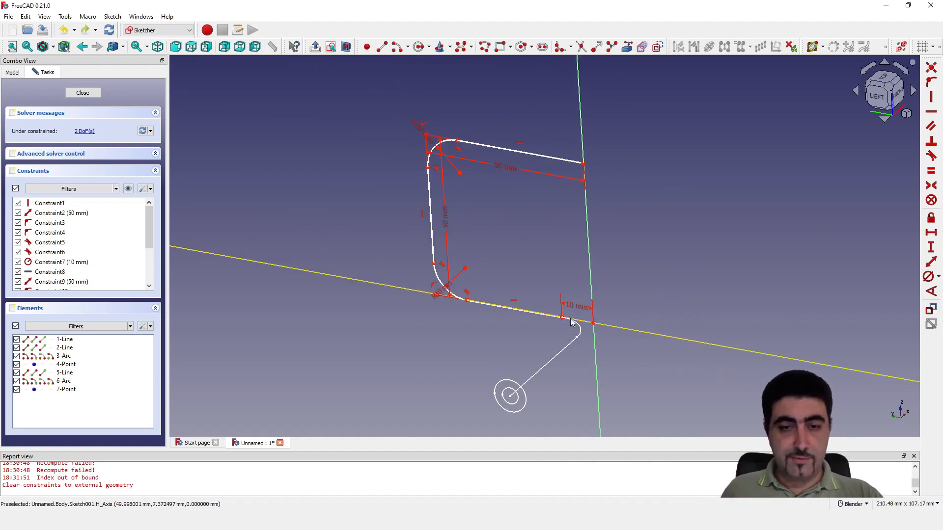
pyautogui.click(93, 93)
# Edit the first path sketch to turn its vertical line from construction into regular geometry, and close it
pyautogui.click(96, 219)
pyautogui.click(52, 171)
pyautogui.rightClick(58, 175)
pyautogui.click(69, 180)
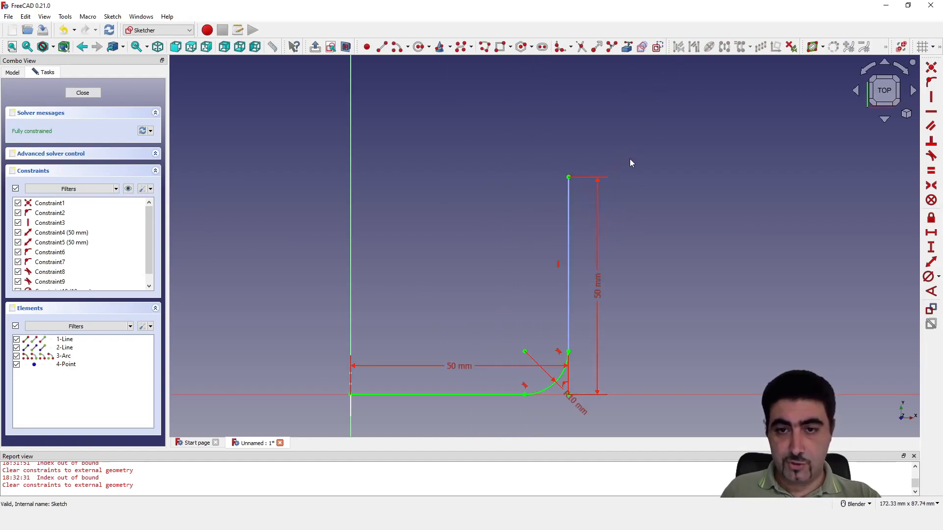
pyautogui.click(568, 237)
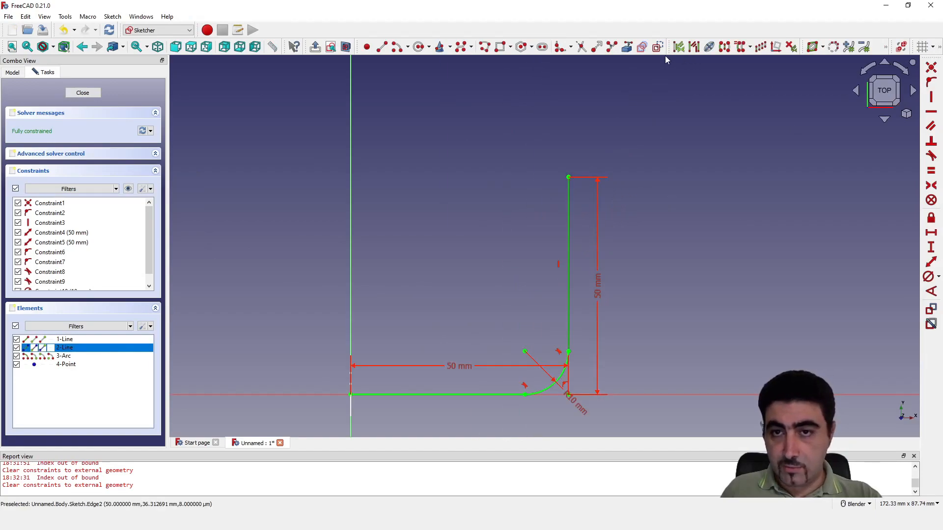
pyautogui.click(705, 241)
pyautogui.click(84, 93)
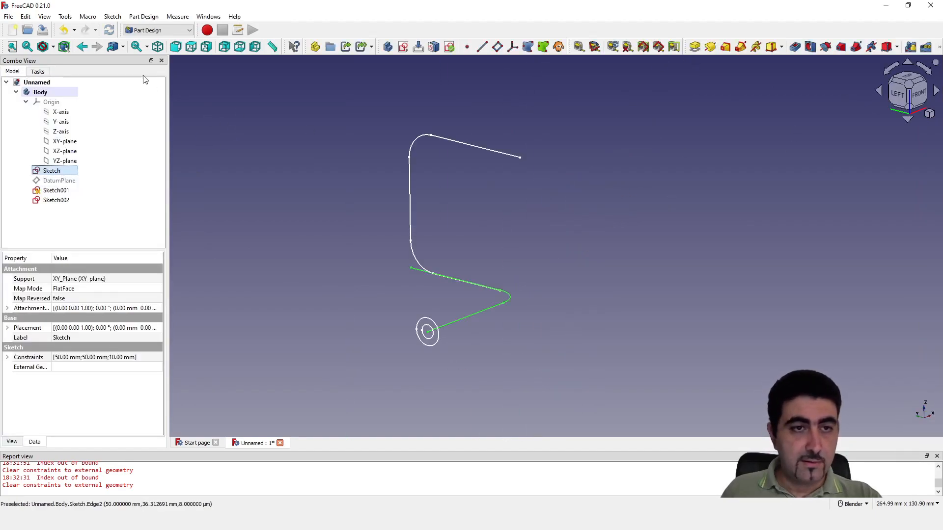
# Reopen Sketch001 and pull its lower line and arc upward, away from the external reference line
pyautogui.click(245, 207)
pyautogui.doubleClick(74, 190)
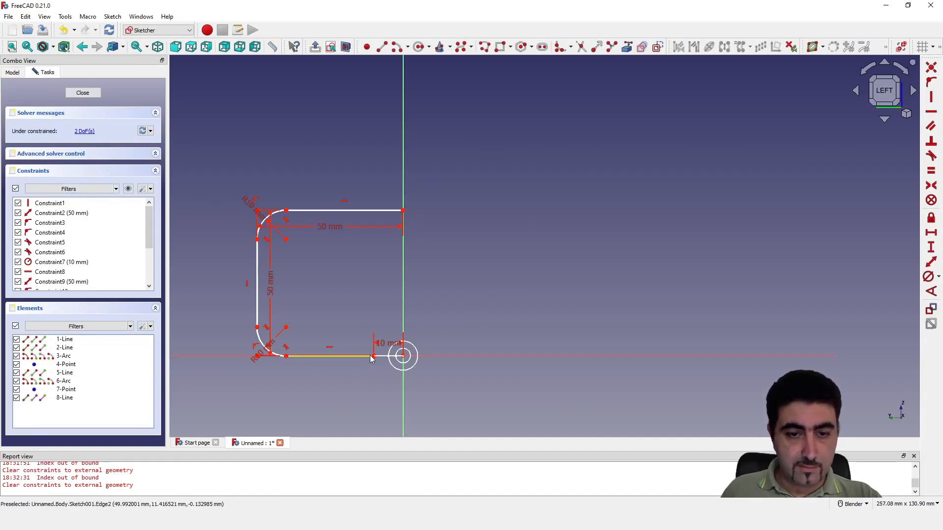
pyautogui.scroll(-4, 556, 362)
pyautogui.moveTo(487, 364); pyautogui.dragTo(476, 382, button='middle')
pyautogui.scroll(7, 478, 339)
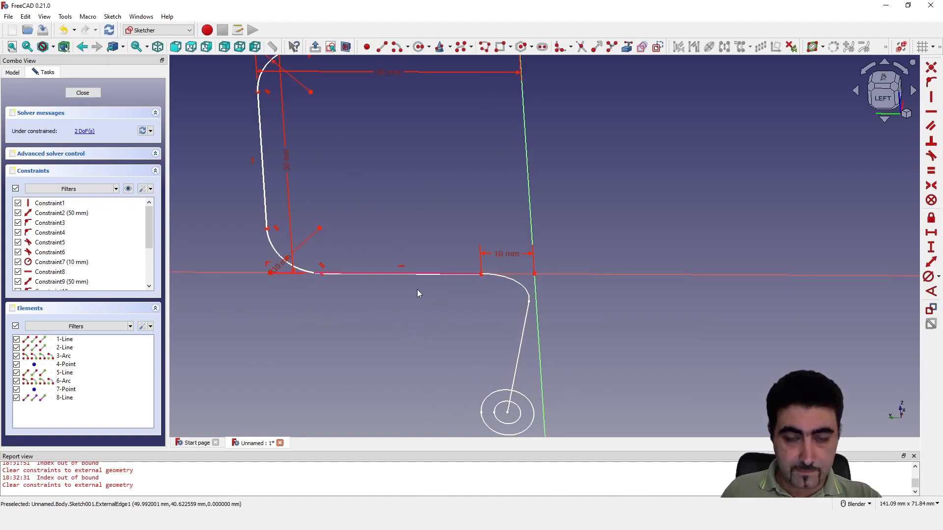
pyautogui.scroll(6, 252, 260)
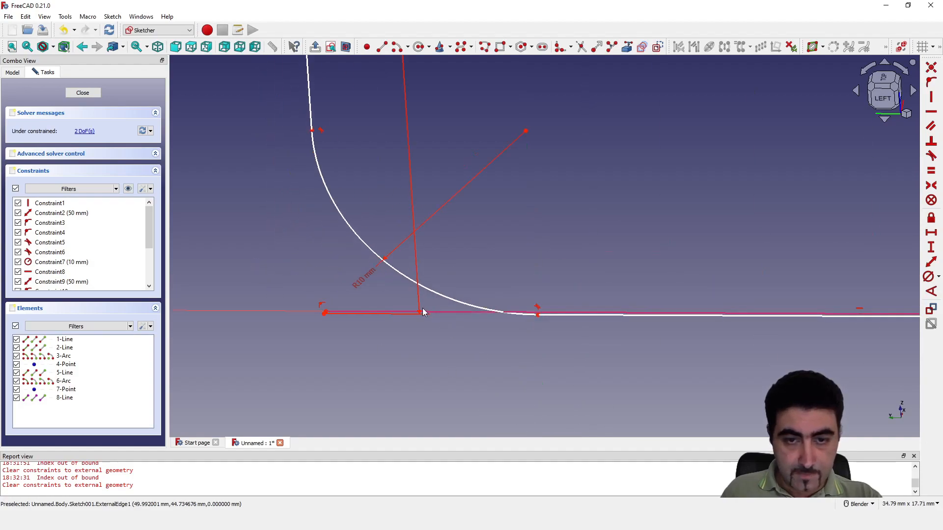
pyautogui.scroll(-4, 406, 308)
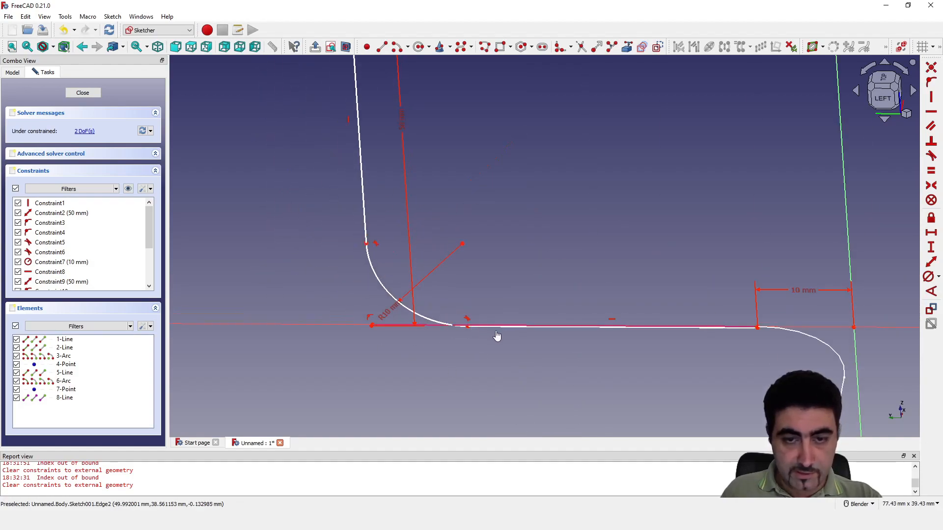
pyautogui.moveTo(370, 250); pyautogui.dragTo(371, 196)
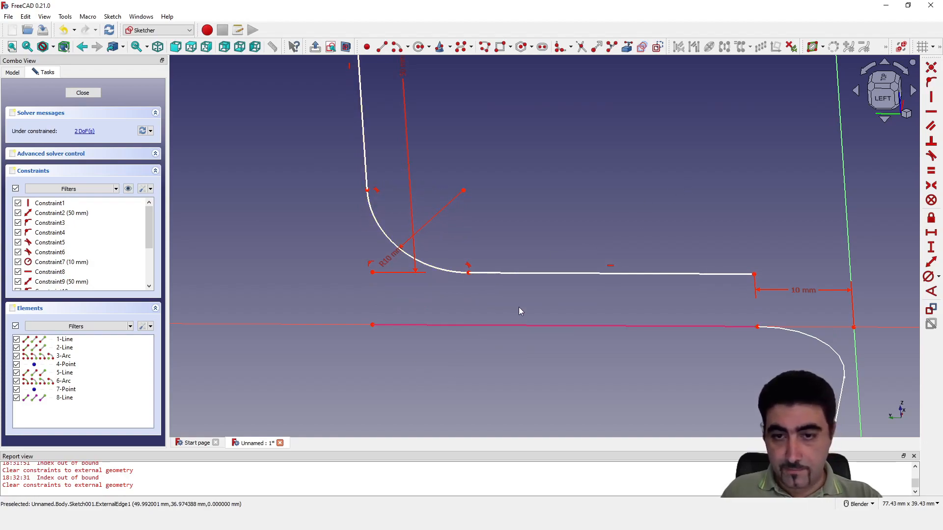
# Delete the 10 mm distance constraint and the horizontal constraint of the lower line
pyautogui.click(799, 290)
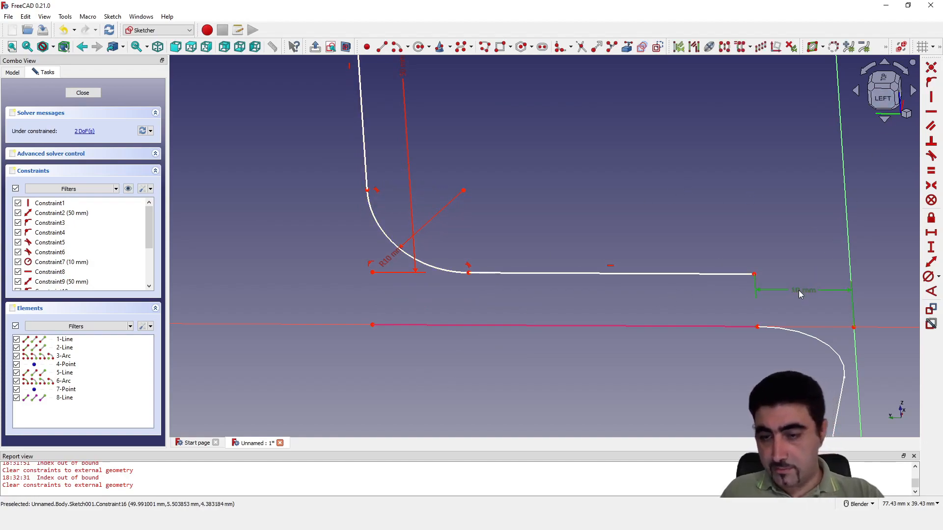
pyautogui.press('Delete')
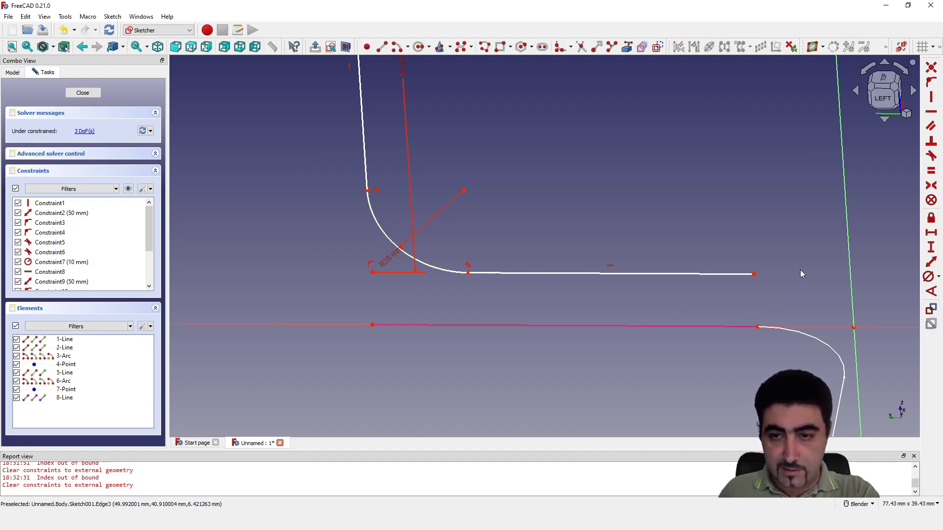
pyautogui.click(609, 266)
pyautogui.press('Delete')
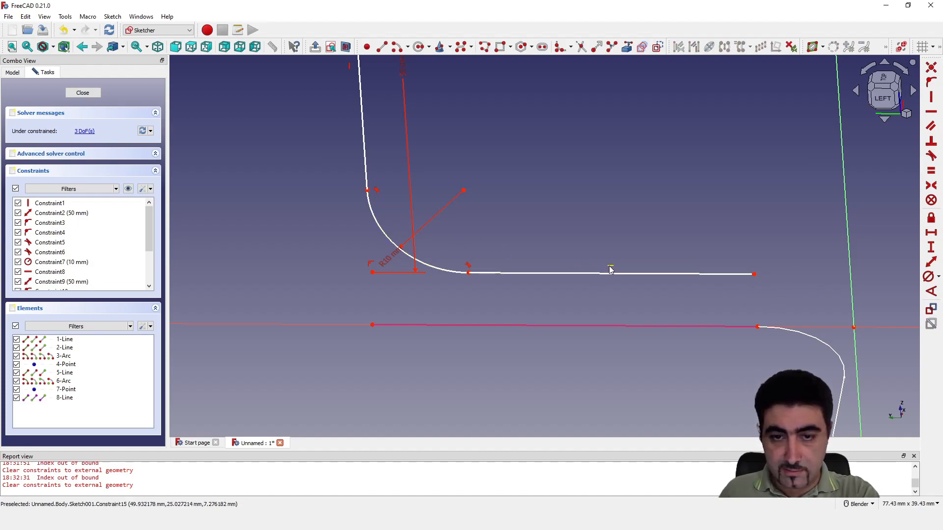
# Constrain the lower line's free endpoint coincident with the external line's end at the first path's arc
pyautogui.click(932, 71)
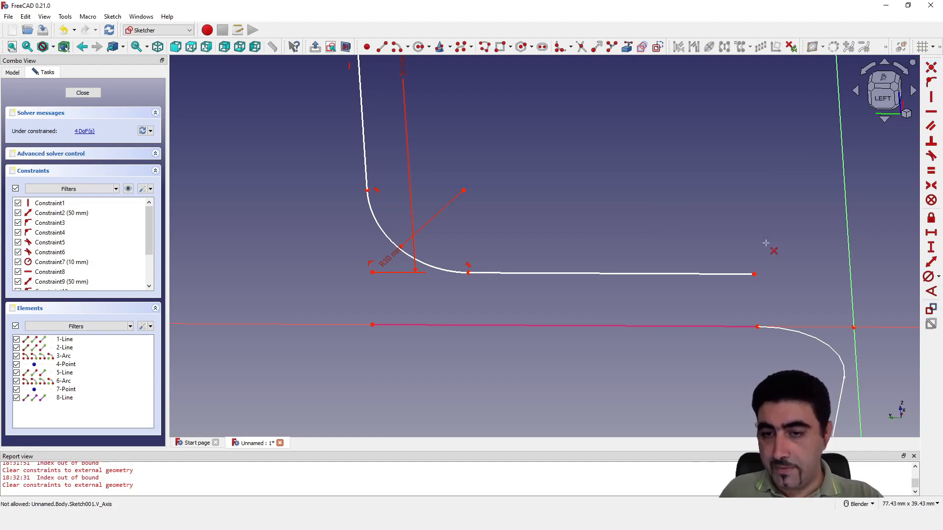
pyautogui.click(754, 274)
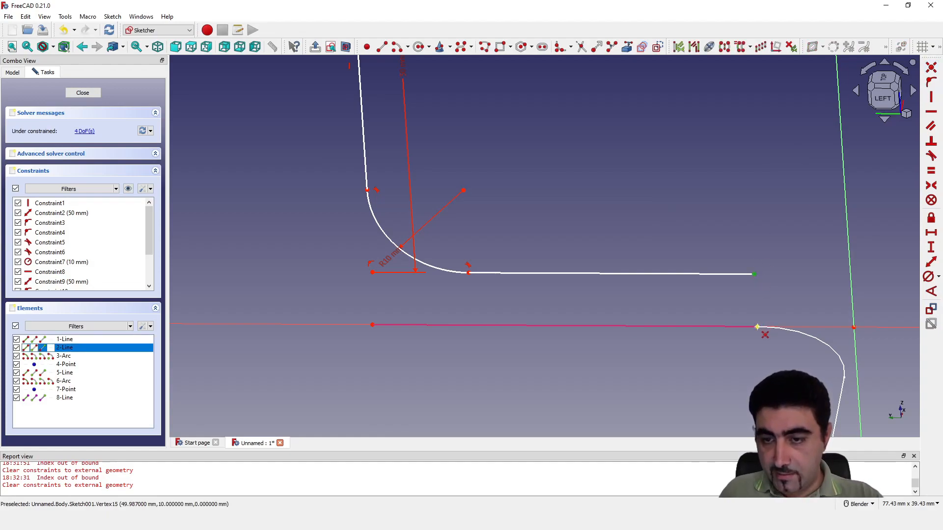
pyautogui.click(758, 325)
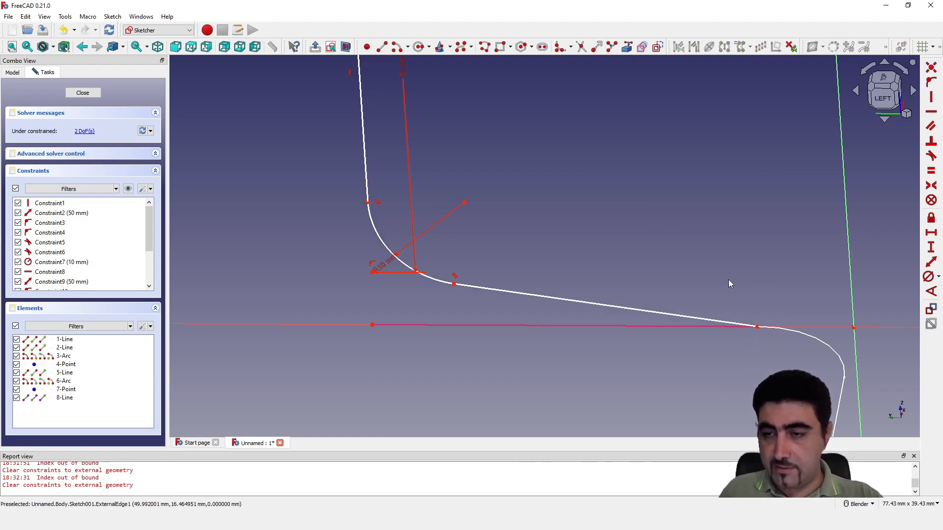
# Constrain the corner point of Sketch001's lower arc coincident with the external line's far end, and close the sketch
pyautogui.scroll(-3, 537, 336)
pyautogui.moveTo(540, 334)
pyautogui.mouseDown(button='middle')
pyautogui.moveTo(579, 326)
pyautogui.moveTo(549, 321)
pyautogui.moveTo(510, 335)
pyautogui.mouseUp(button='middle')
pyautogui.scroll(4, 594, 301)
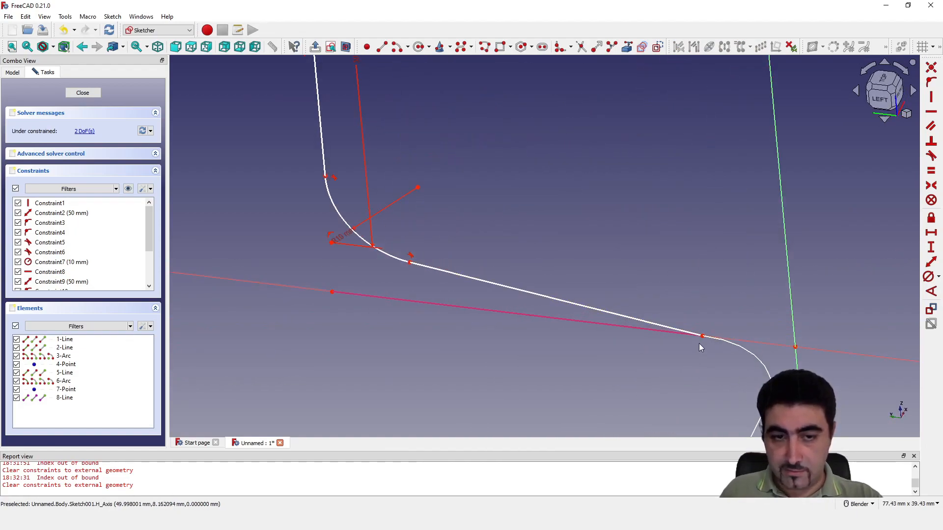
pyautogui.click(930, 67)
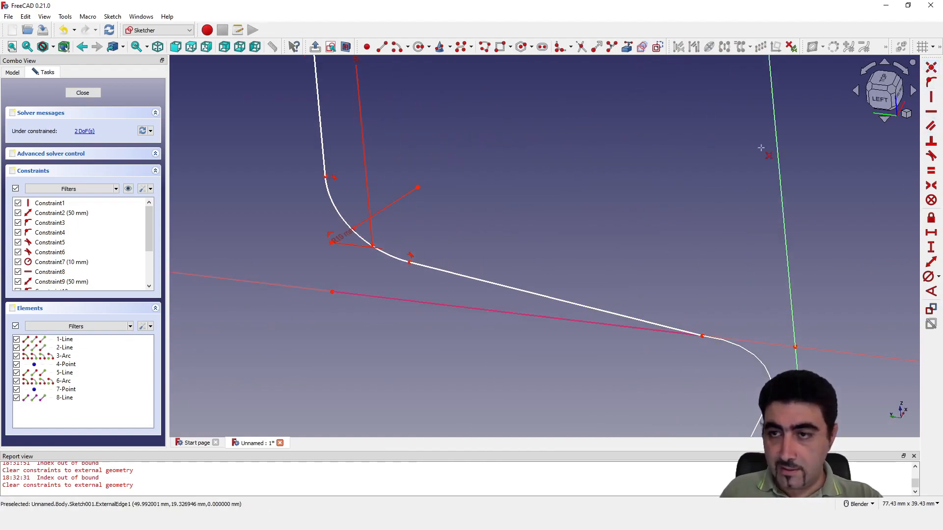
pyautogui.click(332, 243)
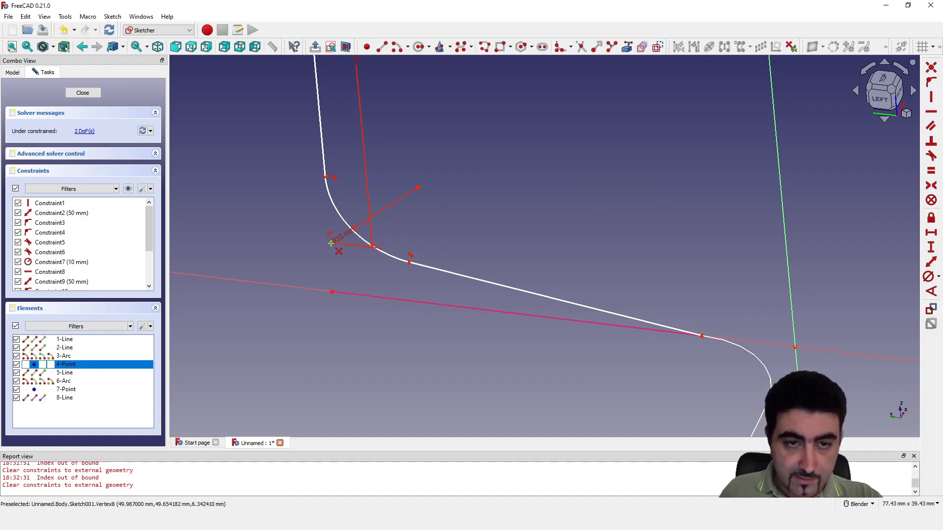
pyautogui.click(333, 293)
pyautogui.scroll(-5, 505, 322)
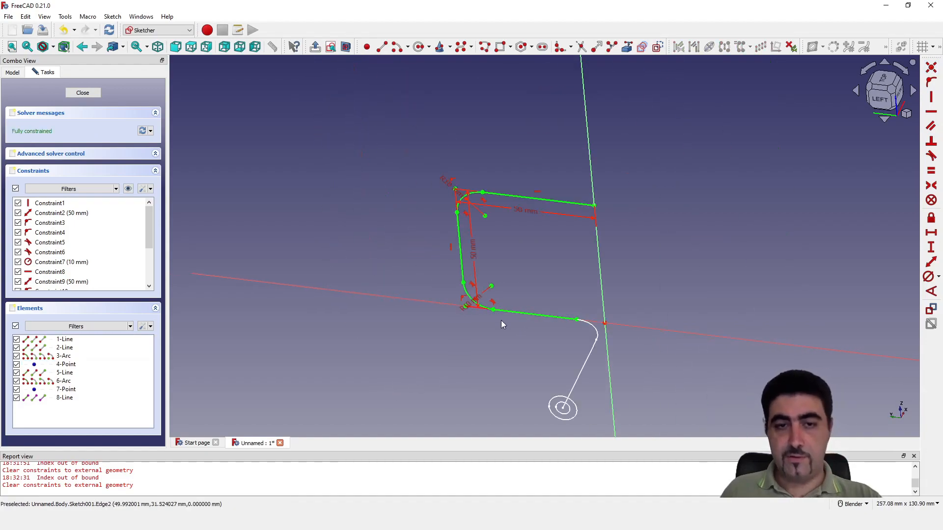
pyautogui.click(83, 93)
pyautogui.click(120, 214)
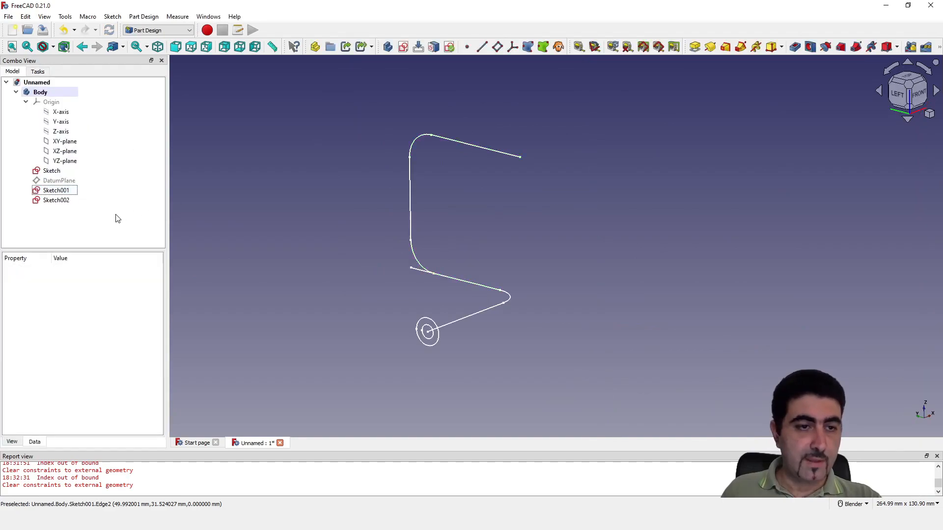
# Start an additive pipe with the two-circle sketch Sketch002 as its profile
pyautogui.scroll(1, 315, 314)
pyautogui.moveTo(486, 393)
pyautogui.mouseDown(button='middle')
pyautogui.moveTo(456, 389)
pyautogui.moveTo(488, 394)
pyautogui.mouseUp(button='middle')
pyautogui.scroll(1, 300, 234)
pyautogui.moveTo(300, 234); pyautogui.dragTo(455, 351, button='middle')
pyautogui.scroll(-3, 545, 381)
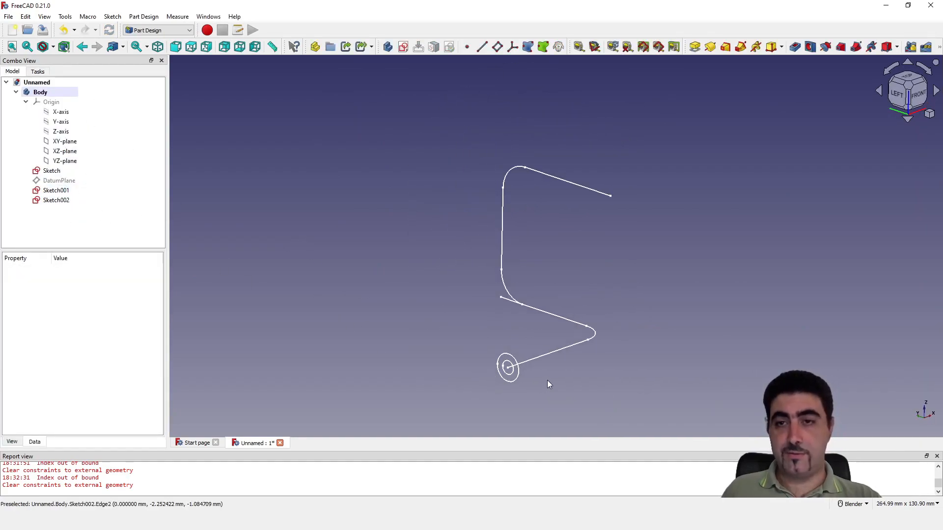
pyautogui.click(738, 49)
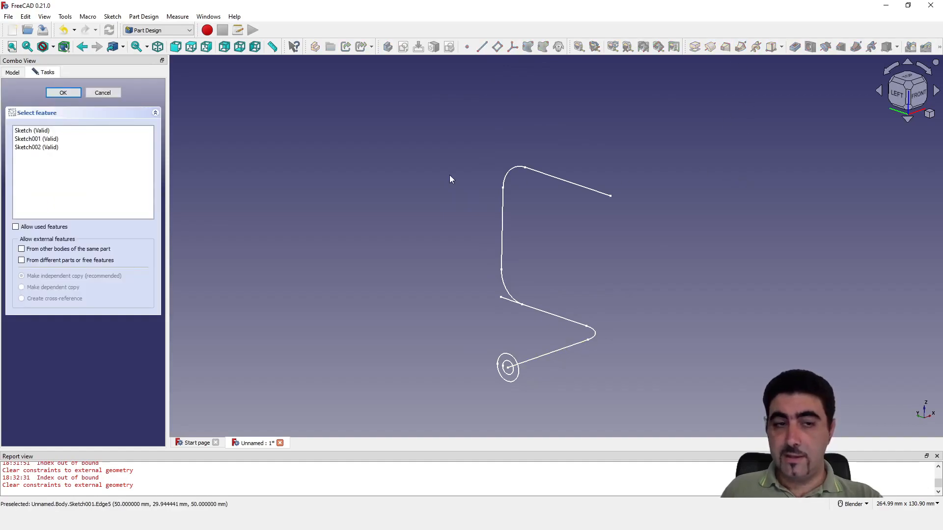
pyautogui.click(55, 147)
pyautogui.click(61, 94)
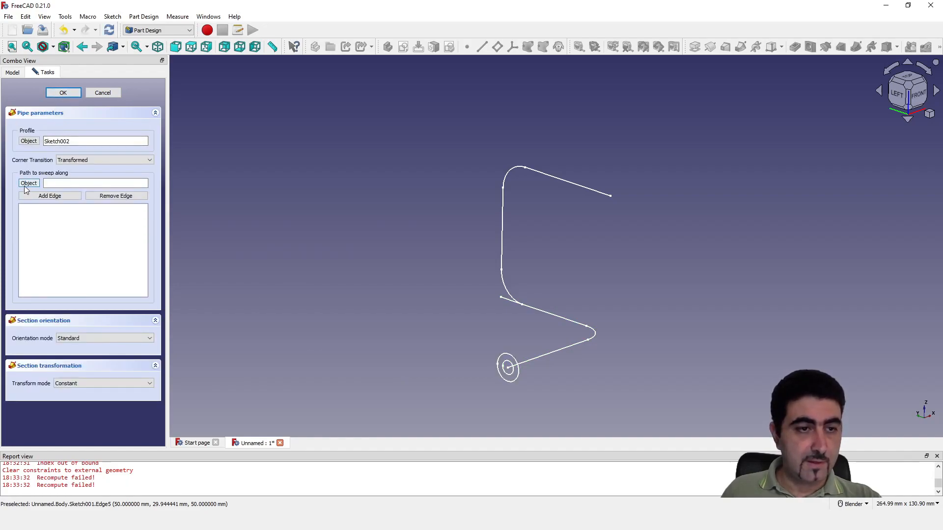
# Add the first path sketch's straight line and adjoining arc as sweep edges, and create the pipe
pyautogui.click(41, 196)
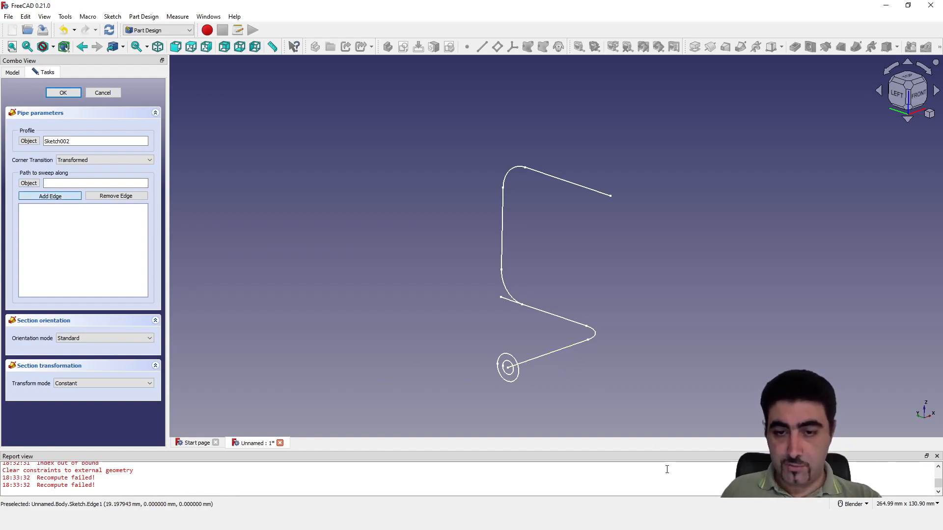
pyautogui.click(549, 354)
pyautogui.scroll(4, 652, 375)
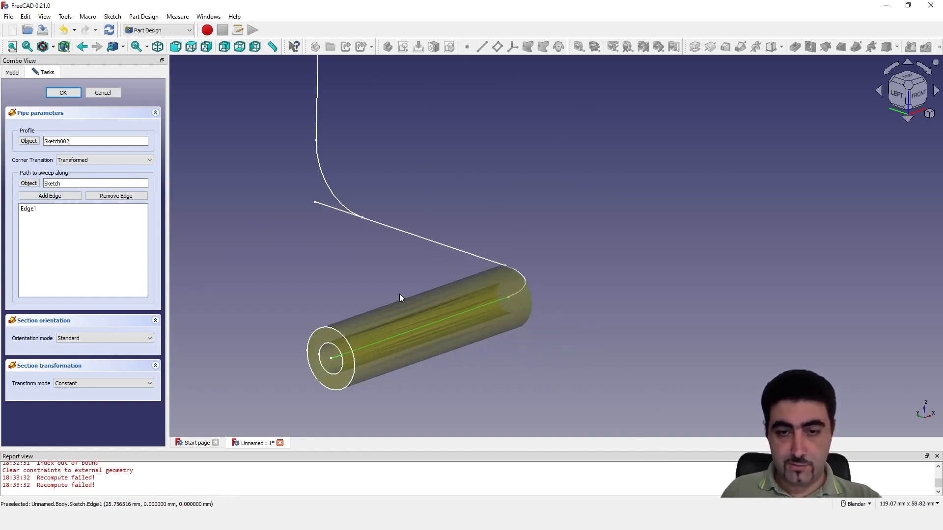
pyautogui.click(49, 196)
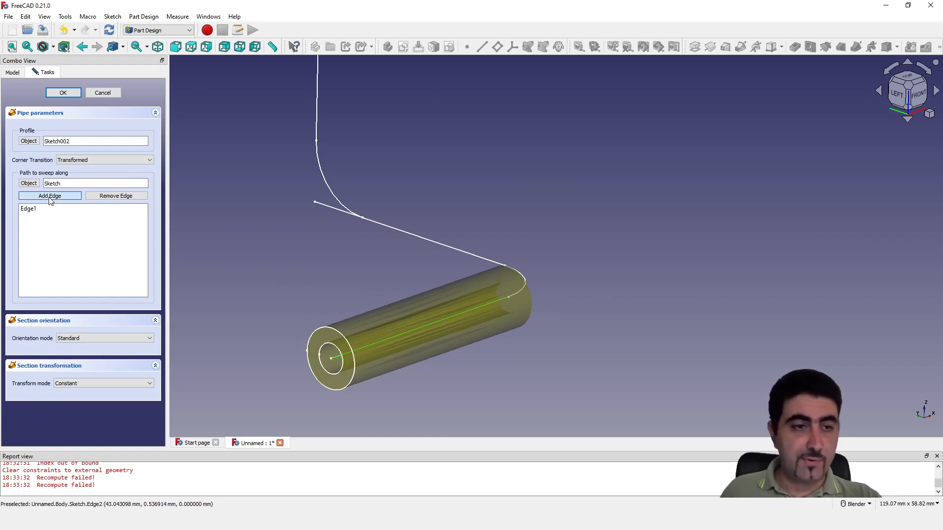
pyautogui.click(523, 275)
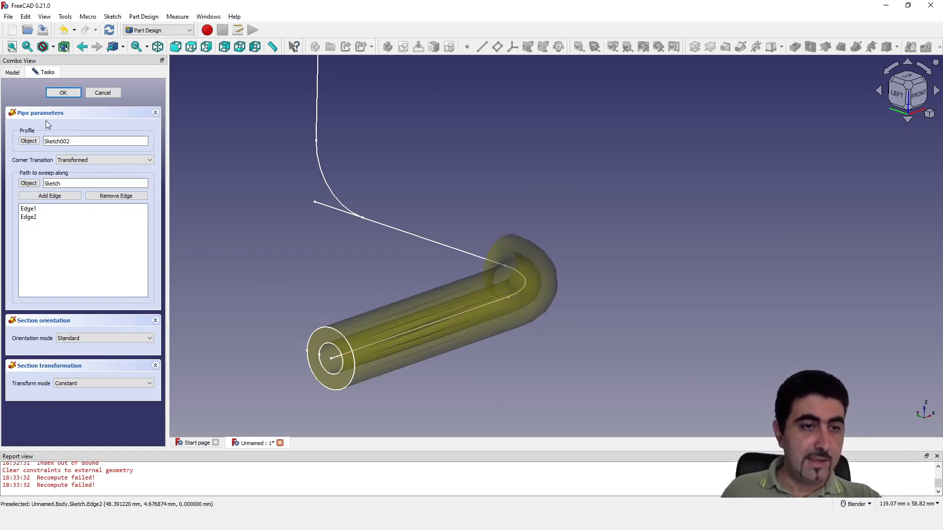
pyautogui.click(80, 93)
# Start a second additive pipe and set its profile to the ring-shaped end face at the first pipe's bend
pyautogui.moveTo(578, 309)
pyautogui.mouseDown(button='middle')
pyautogui.moveTo(504, 307)
pyautogui.moveTo(665, 314)
pyautogui.moveTo(469, 310)
pyautogui.mouseUp(button='middle')
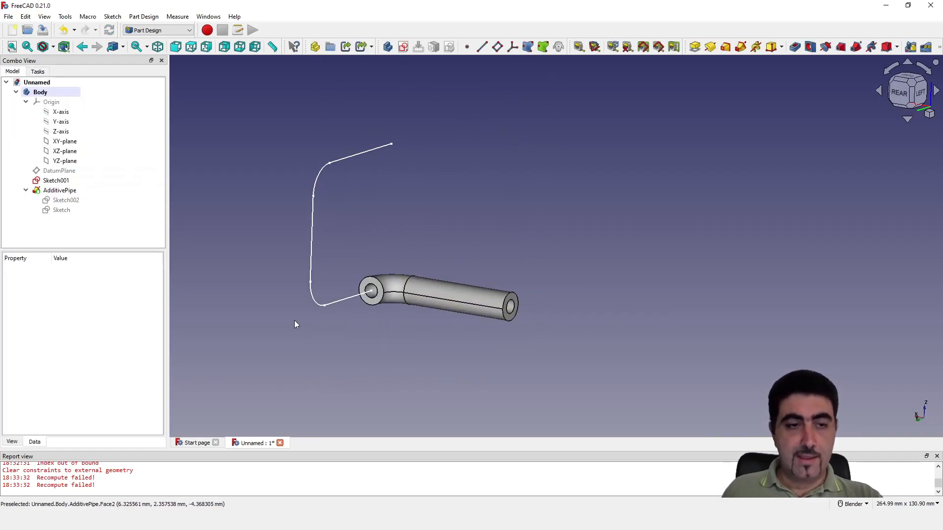
pyautogui.click(740, 47)
pyautogui.scroll(5, 246, 282)
pyautogui.scroll(-2, 304, 279)
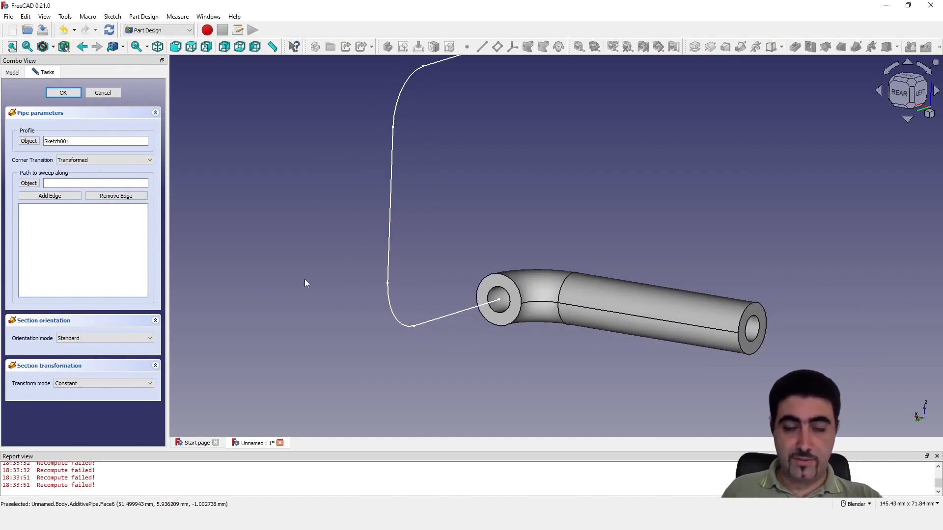
pyautogui.scroll(1, 553, 349)
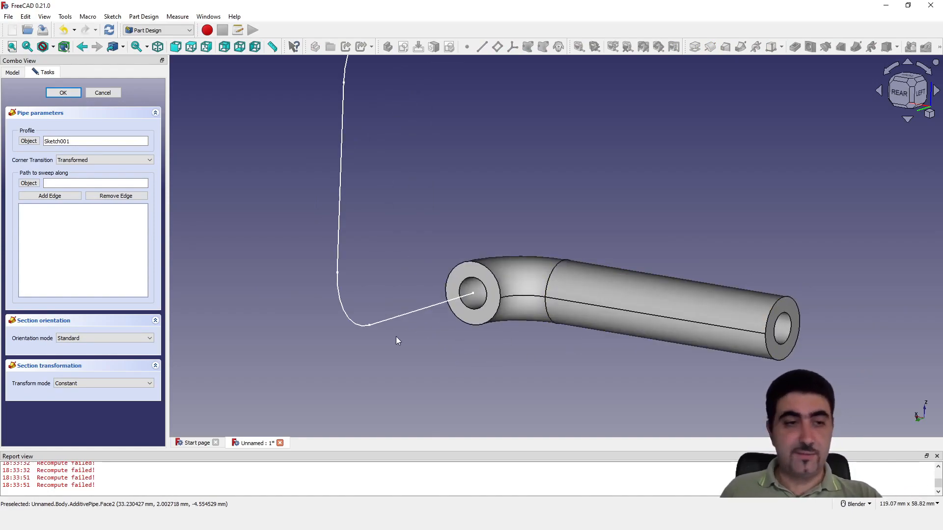
pyautogui.click(28, 142)
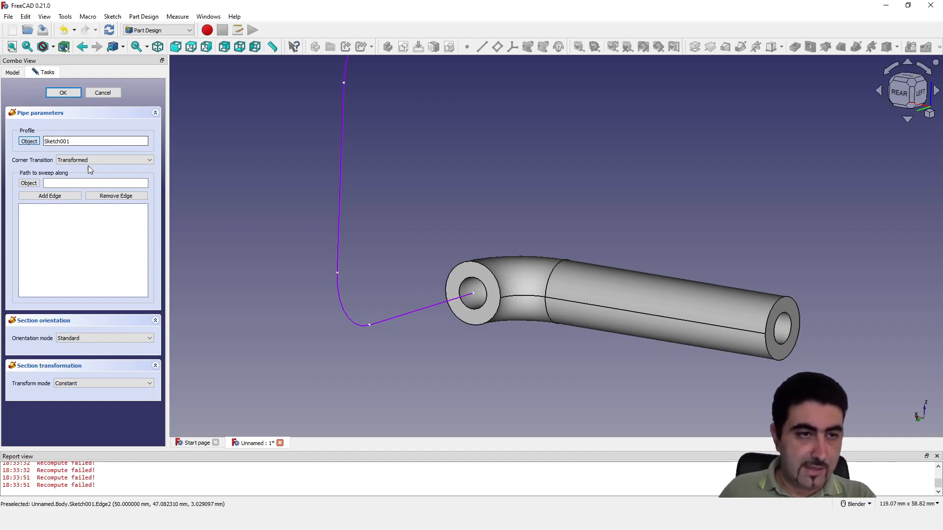
pyautogui.click(472, 273)
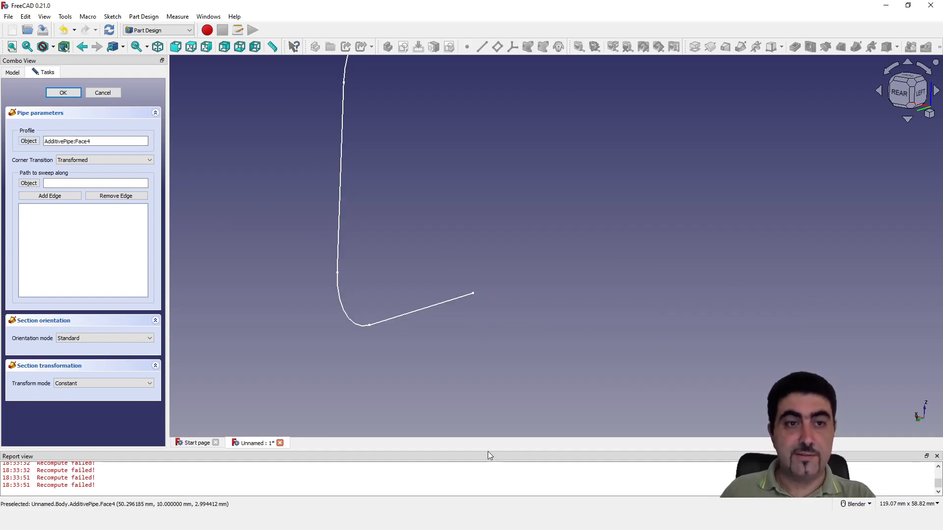
# Add Sketch001's lower line, lower arc and vertical line to the second pipe's sweep path
pyautogui.click(42, 196)
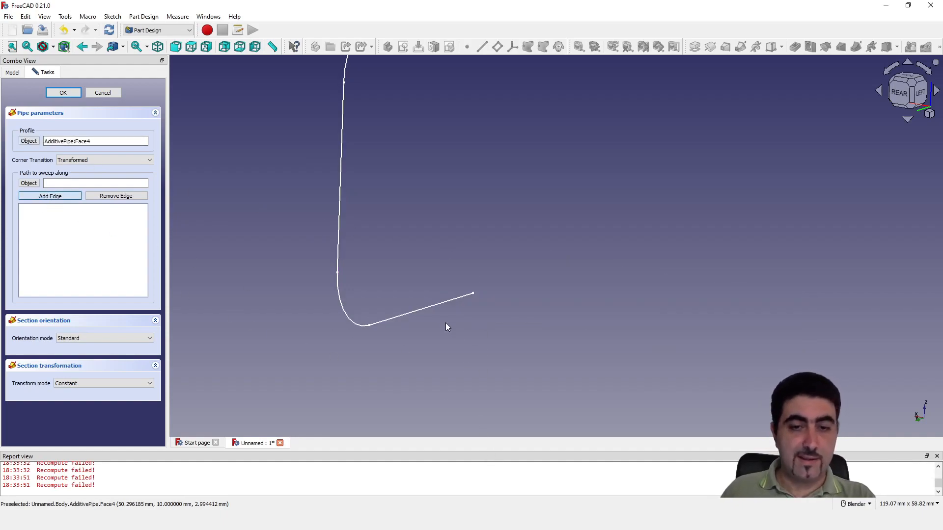
pyautogui.click(430, 308)
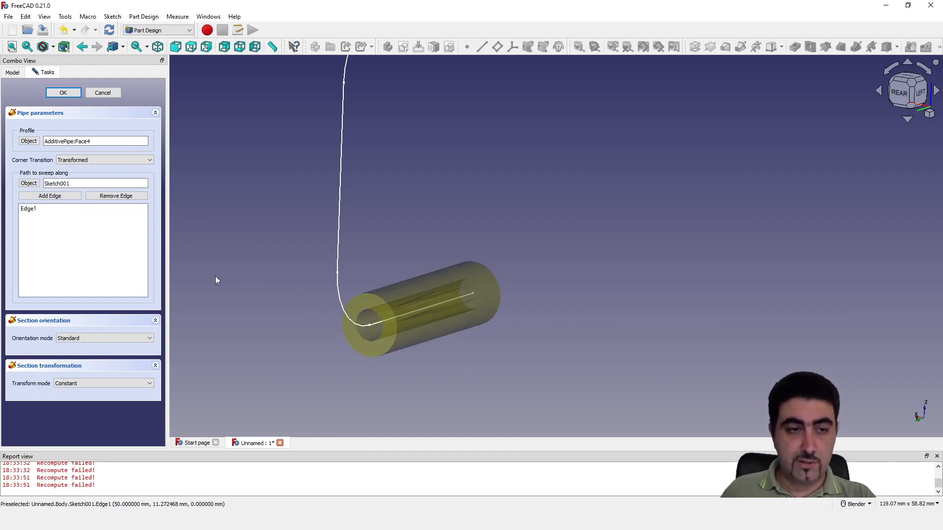
pyautogui.click(49, 195)
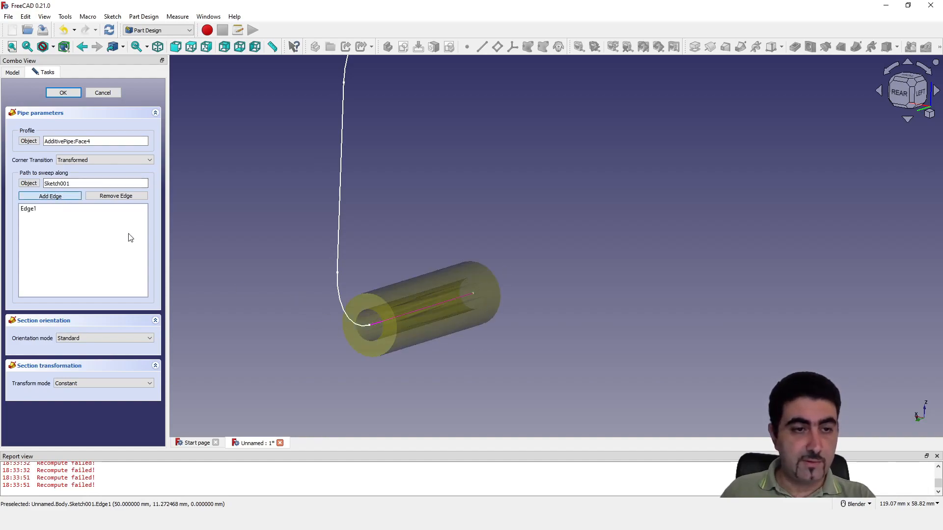
pyautogui.click(341, 304)
pyautogui.click(73, 196)
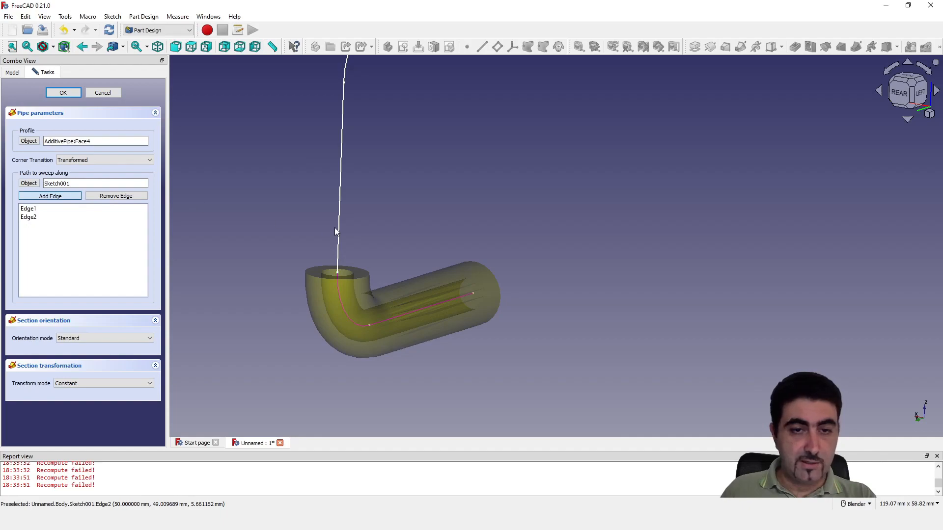
pyautogui.click(343, 226)
# Add Sketch001's upper arc and upper line to the sweep path, and create the second pipe
pyautogui.scroll(4, 446, 194)
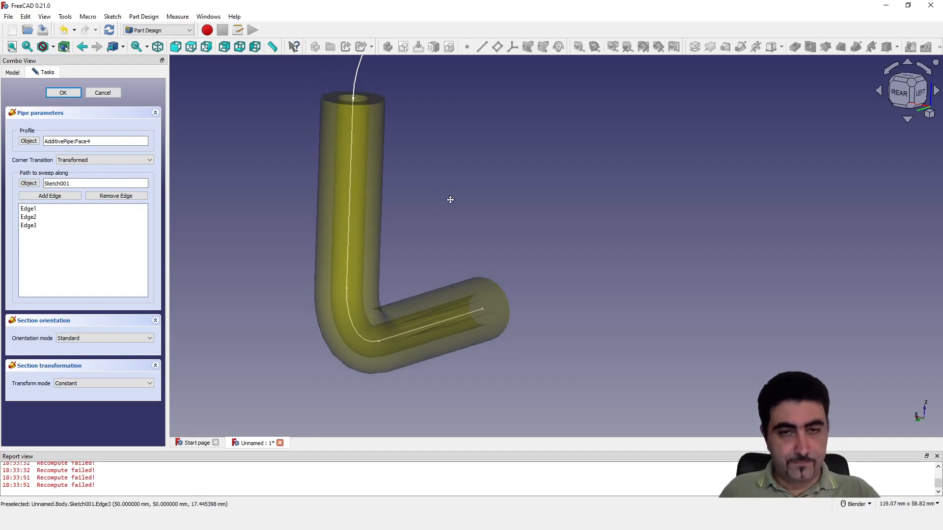
pyautogui.click(50, 195)
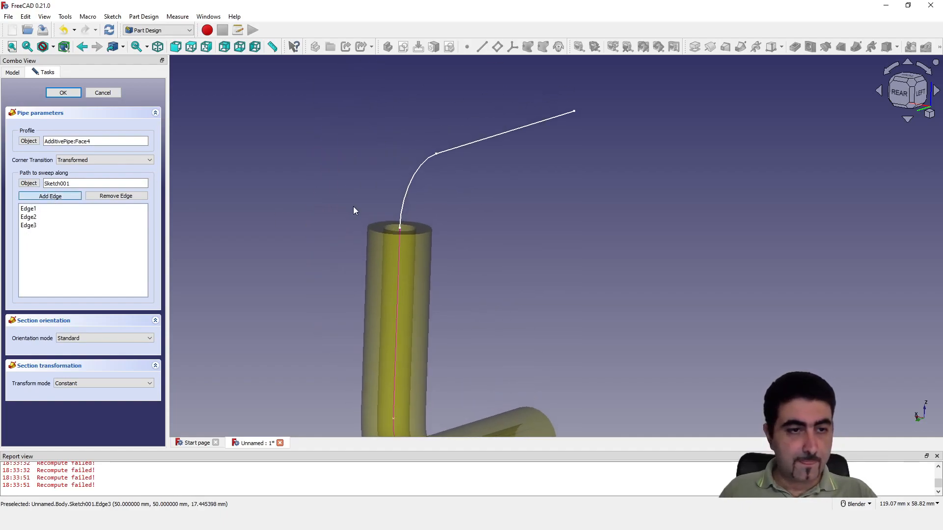
pyautogui.click(413, 177)
pyautogui.click(50, 195)
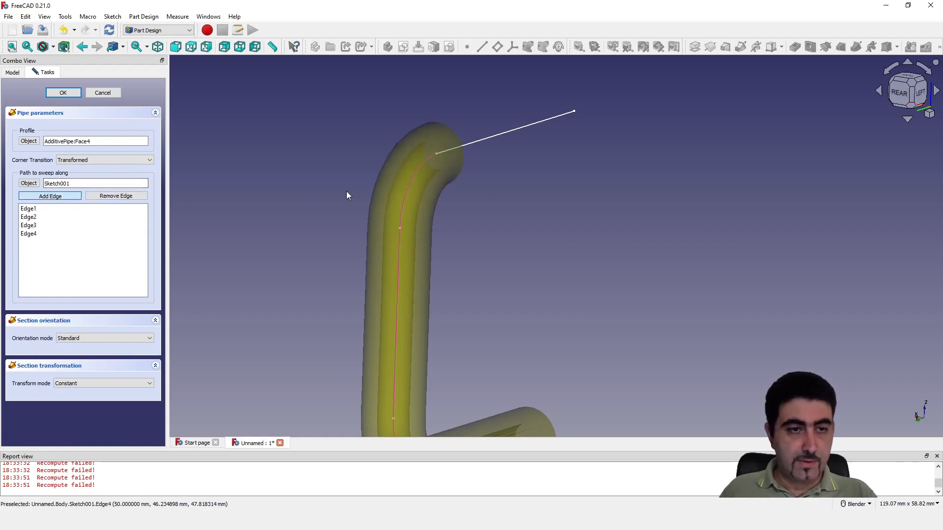
pyautogui.click(503, 132)
pyautogui.scroll(-5, 511, 245)
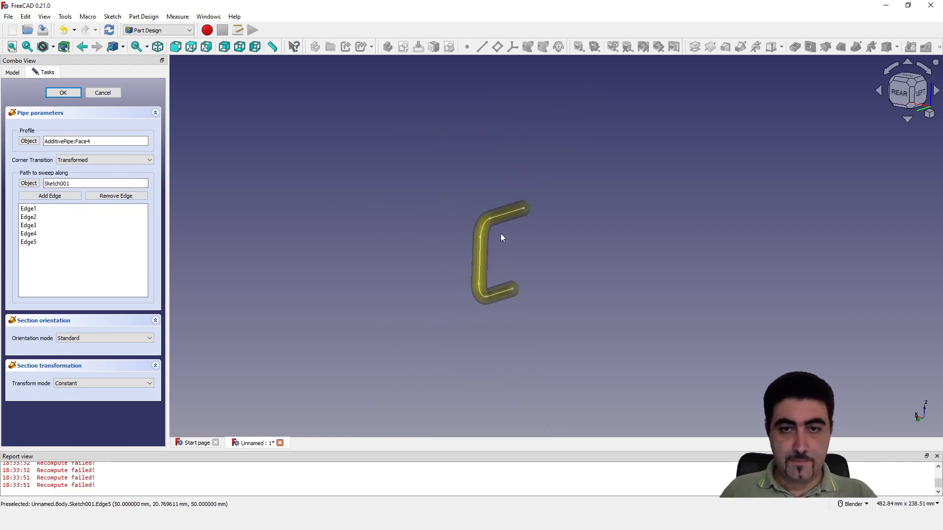
pyautogui.click(63, 93)
# Inspect the swept tube from several sides and close the Start page
pyautogui.moveTo(573, 364); pyautogui.dragTo(368, 344, button='middle')
pyautogui.moveTo(702, 332); pyautogui.dragTo(478, 351, button='middle')
pyautogui.keyDown('shift'); pyautogui.moveTo(875, 375); pyautogui.dragTo(505, 295, button='middle'); pyautogui.keyUp('shift')
pyautogui.scroll(3, 847, 361)
pyautogui.scroll(-2, 846, 361)
pyautogui.moveTo(831, 368); pyautogui.dragTo(769, 410, button='middle')
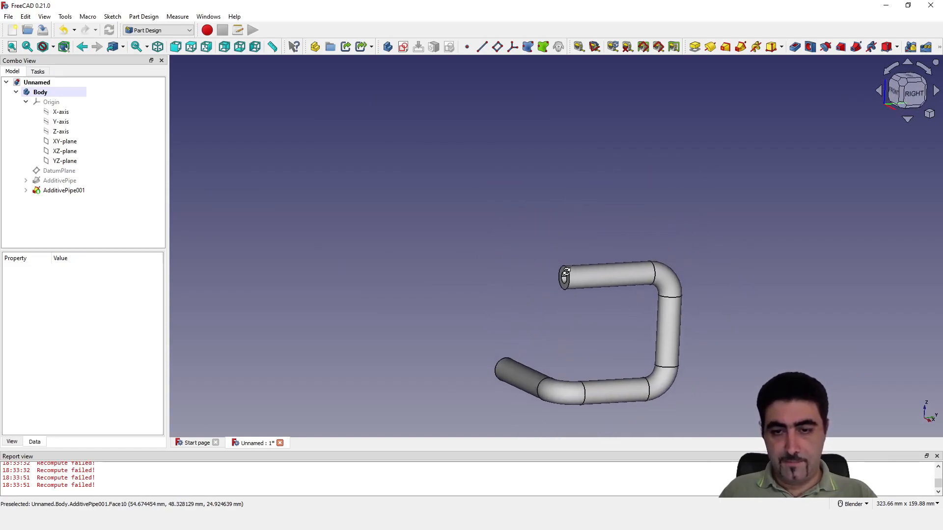
pyautogui.scroll(1, 637, 439)
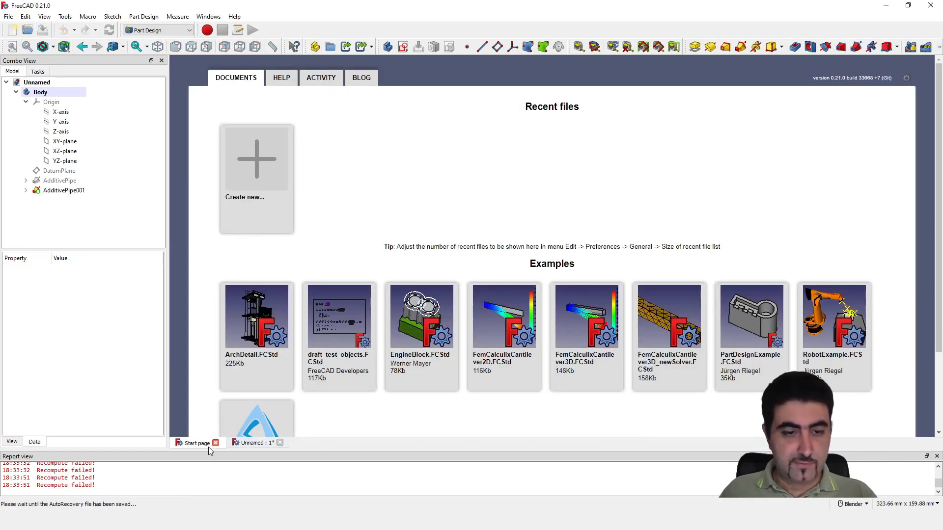
pyautogui.click(215, 443)
# Examine the finished tube's bends, straight sections and hollow end from different distances and angles
pyautogui.scroll(5, 639, 413)
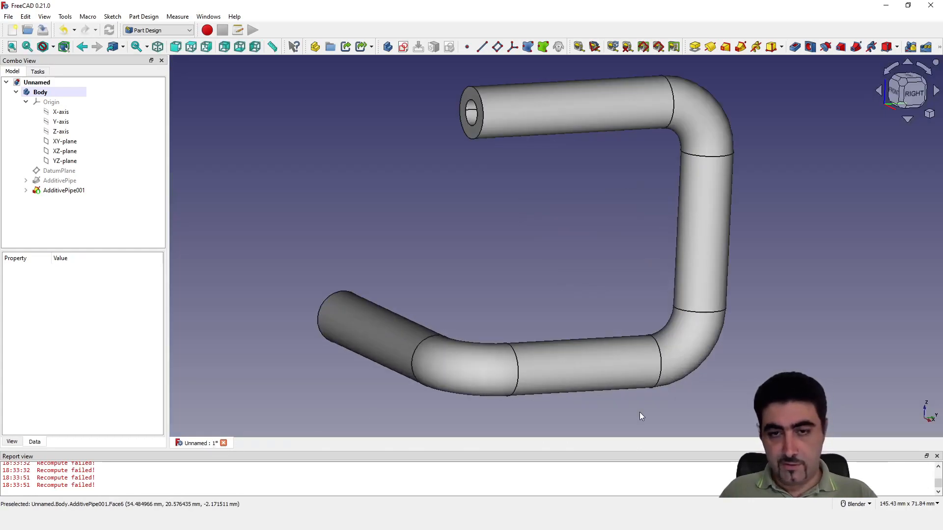
pyautogui.moveTo(618, 358)
pyautogui.mouseDown(button='middle')
pyautogui.moveTo(635, 373)
pyautogui.moveTo(595, 329)
pyautogui.moveTo(608, 344)
pyautogui.mouseUp(button='middle')
pyautogui.scroll(-1, 607, 396)
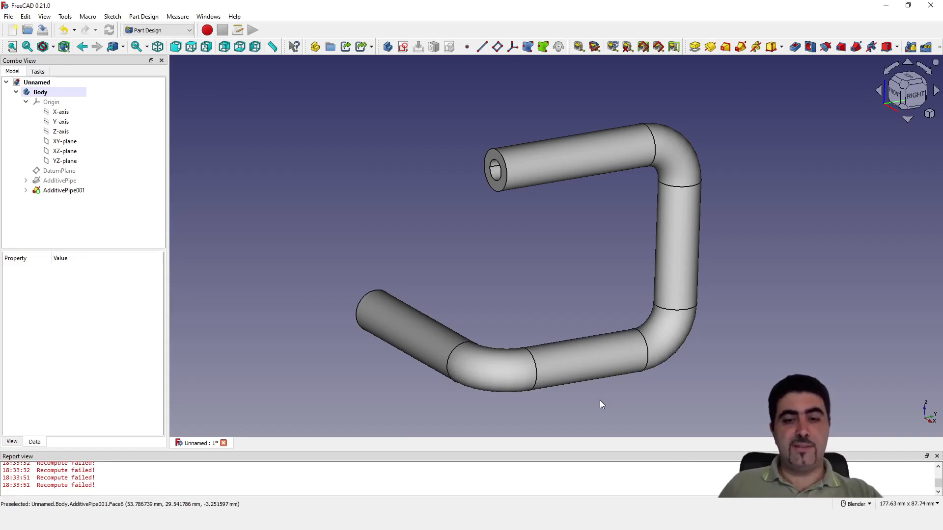
pyautogui.moveTo(555, 309); pyautogui.dragTo(511, 364, button='middle')
pyautogui.scroll(-3, 454, 366)
pyautogui.moveTo(453, 366); pyautogui.dragTo(482, 355, button='middle')
pyautogui.scroll(4, 521, 368)
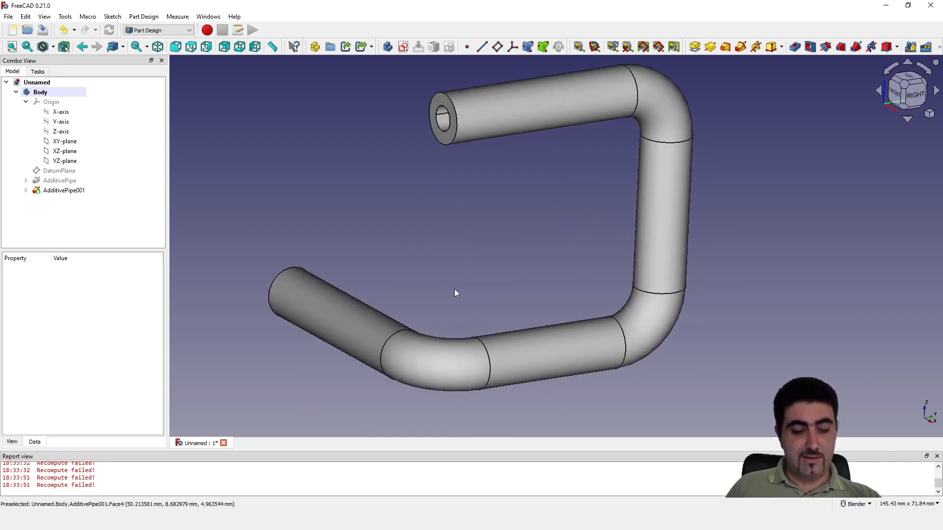
pyautogui.scroll(-1, 455, 293)
pyautogui.keyDown('shift'); pyautogui.moveTo(467, 290); pyautogui.dragTo(501, 322, button='middle'); pyautogui.keyUp('shift')
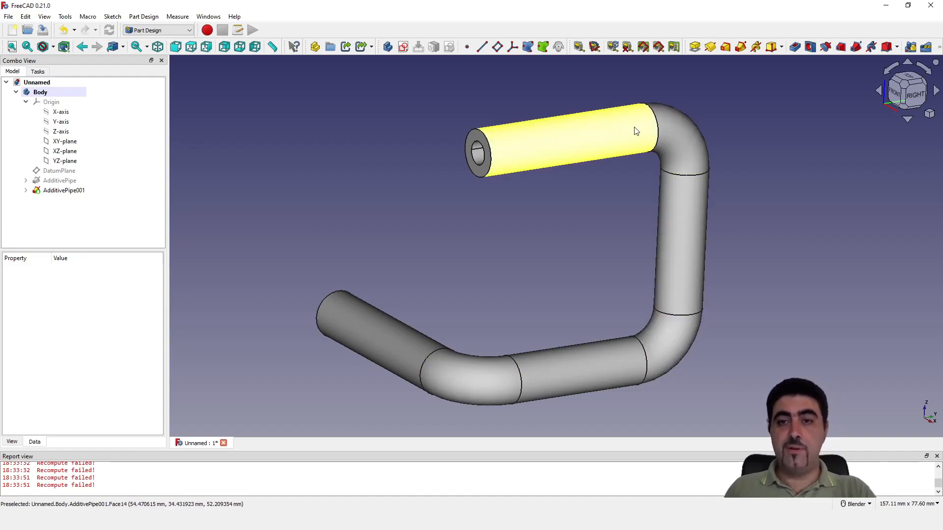
pyautogui.keyDown('shift'); pyautogui.moveTo(429, 256); pyautogui.dragTo(461, 253, button='middle'); pyautogui.keyUp('shift')
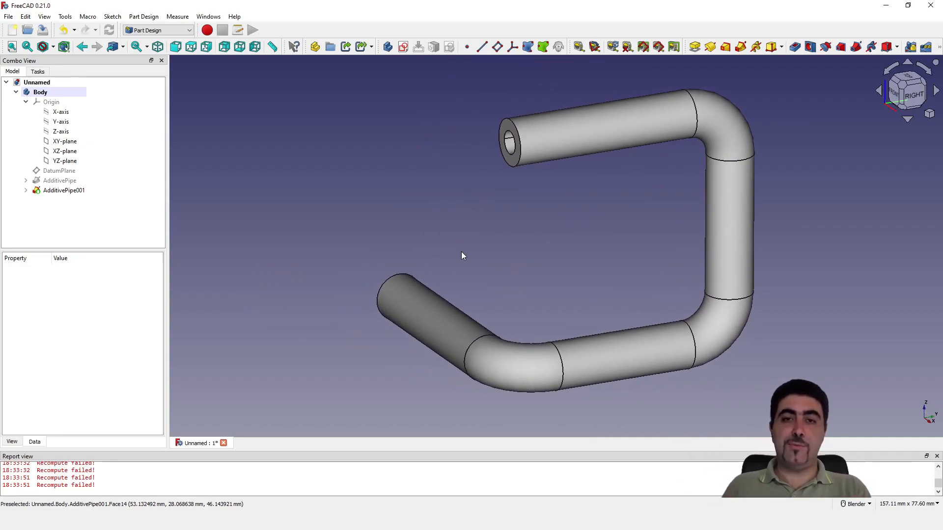